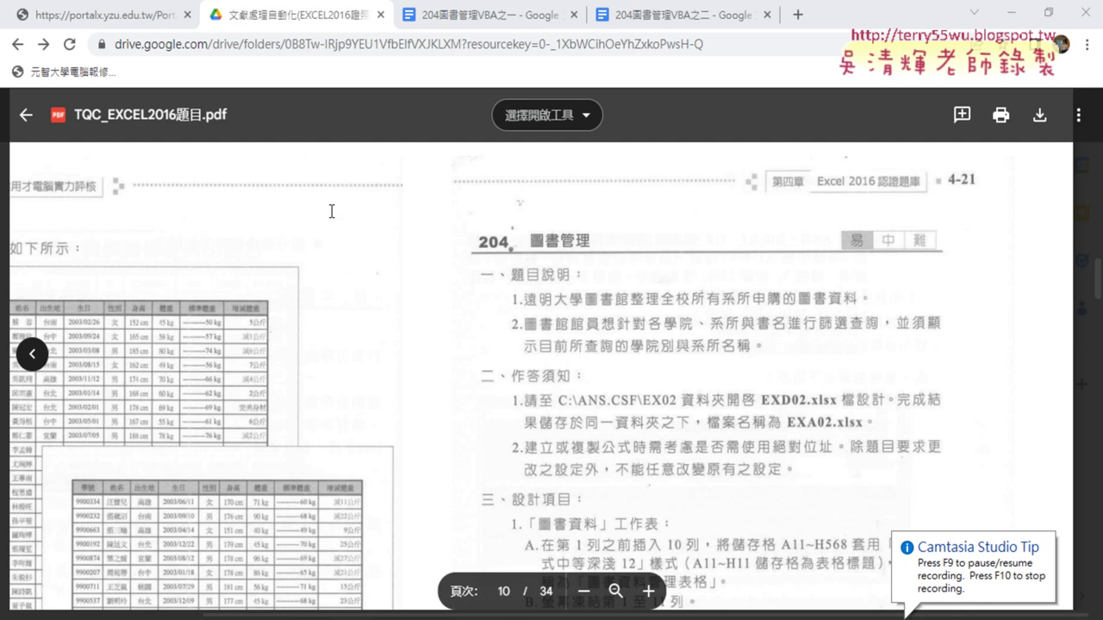
# Step: Open the portal's latest news and expand the 第9次上課 post to reveal its six lesson topics
pyautogui.click(134, 16)
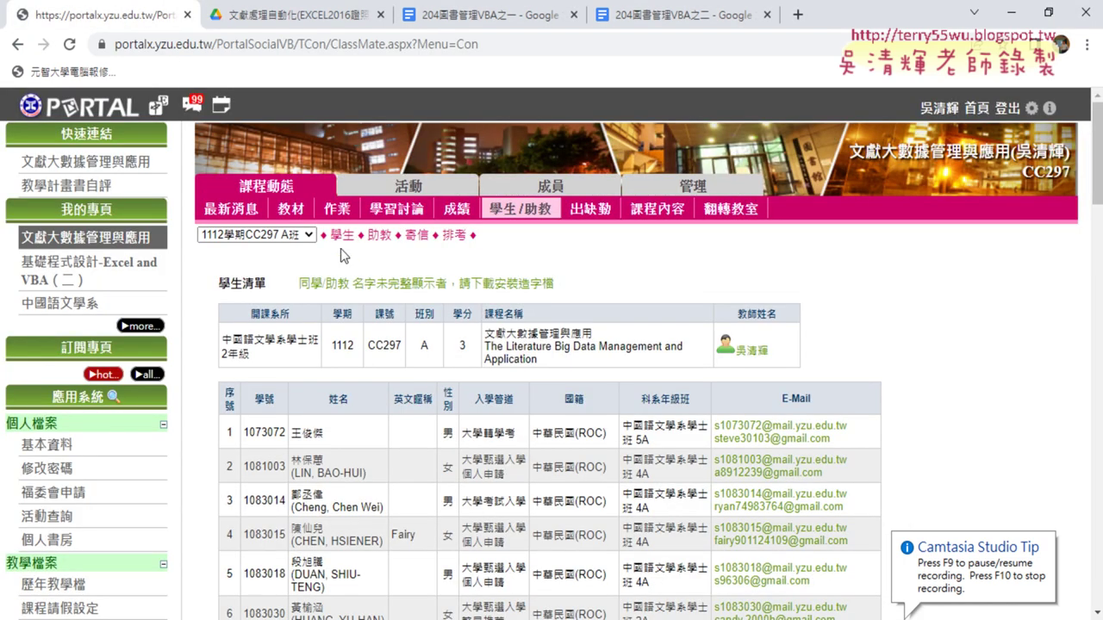
pyautogui.click(231, 208)
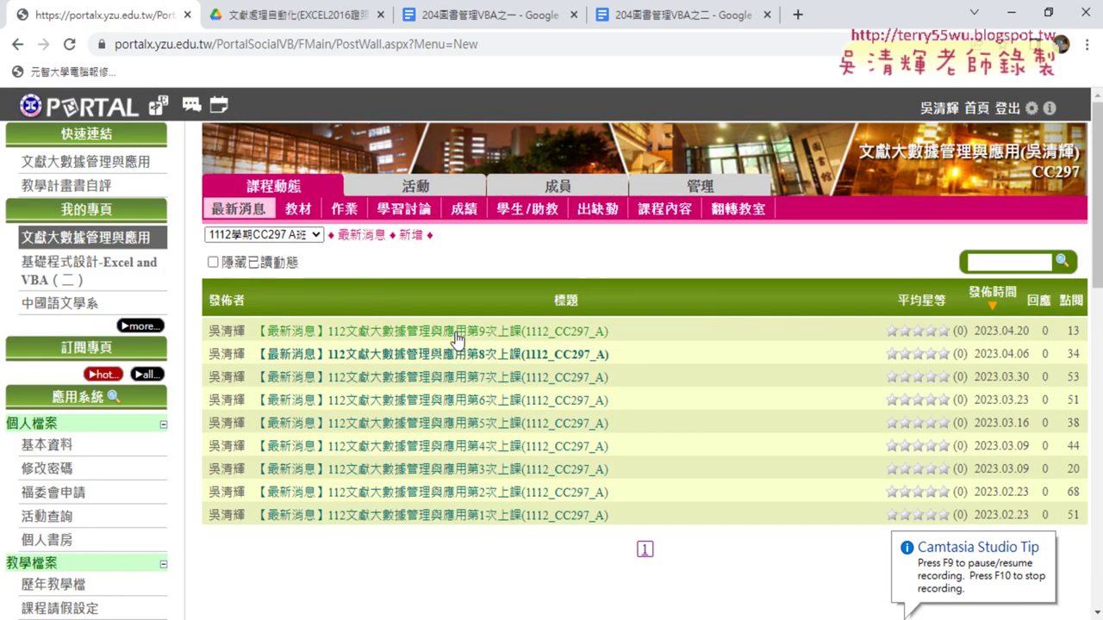
pyautogui.click(457, 333)
pyautogui.scroll(-1, 459, 338)
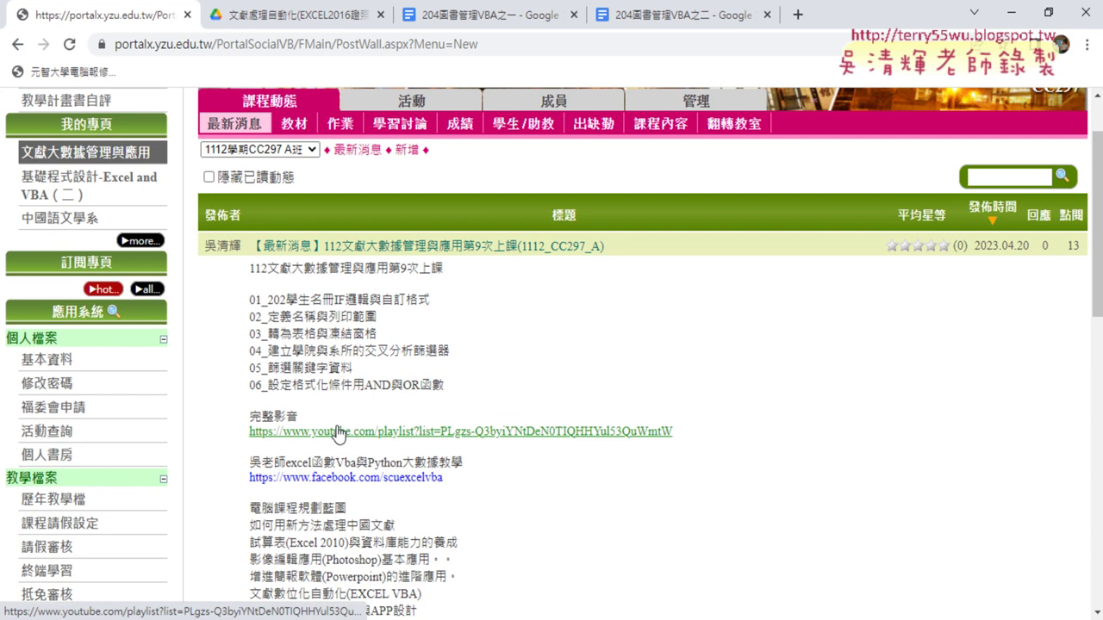
pyautogui.moveTo(253, 302); pyautogui.dragTo(447, 396)
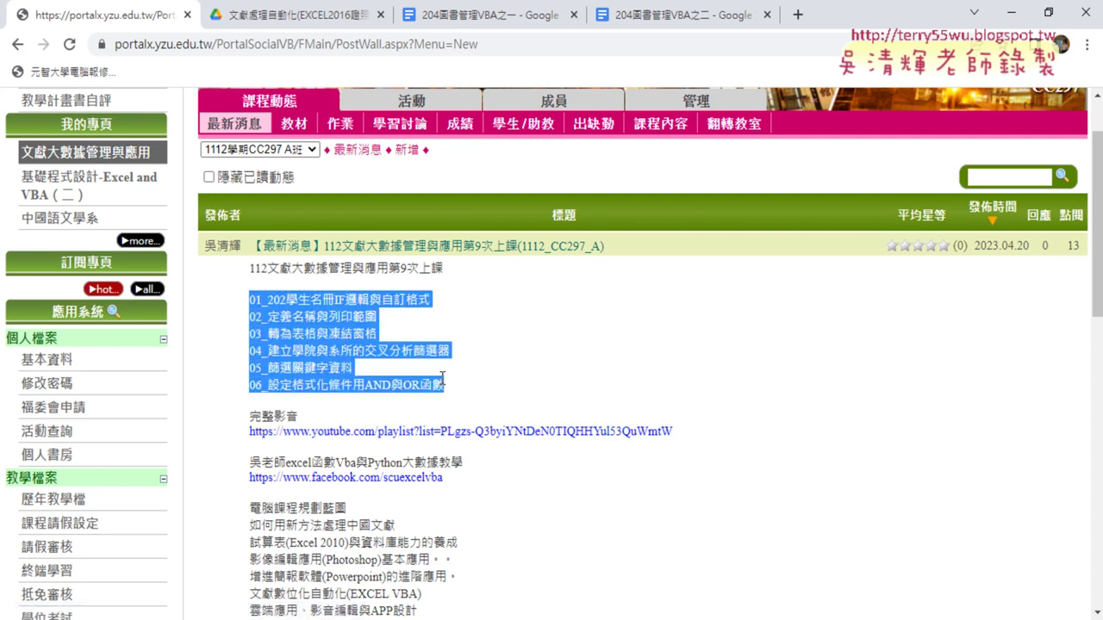
pyautogui.click(484, 388)
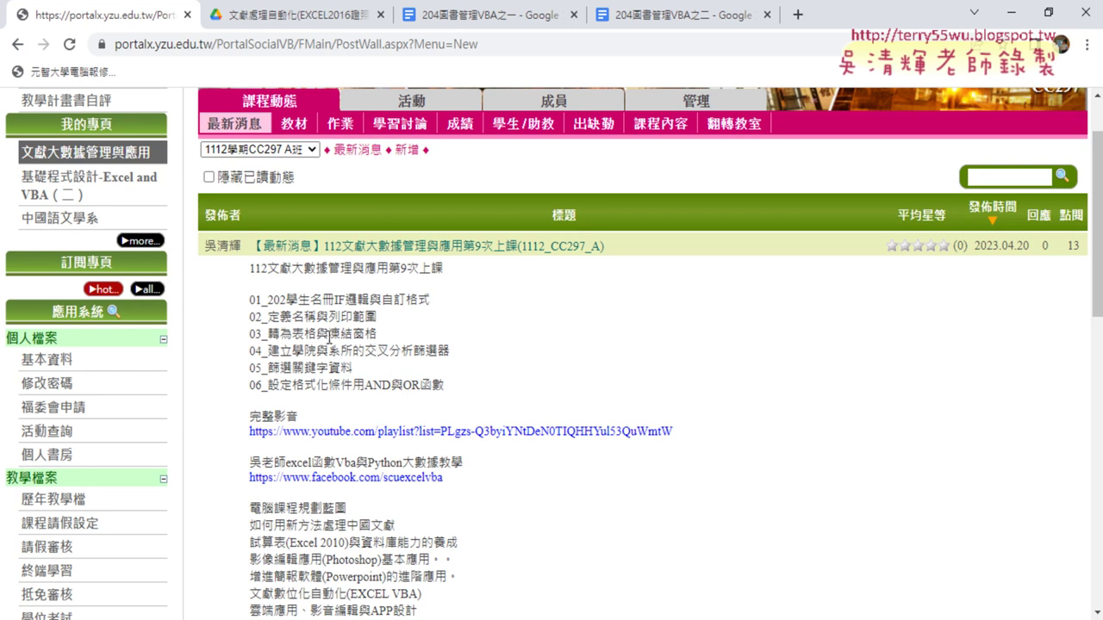
# Step: Highlight 凍結窗格, 交叉分析篩選器, 篩選關鍵字 and 格式化條件, then bring up the 204圖書管理VBA之一 document
pyautogui.moveTo(328, 334); pyautogui.dragTo(377, 335)
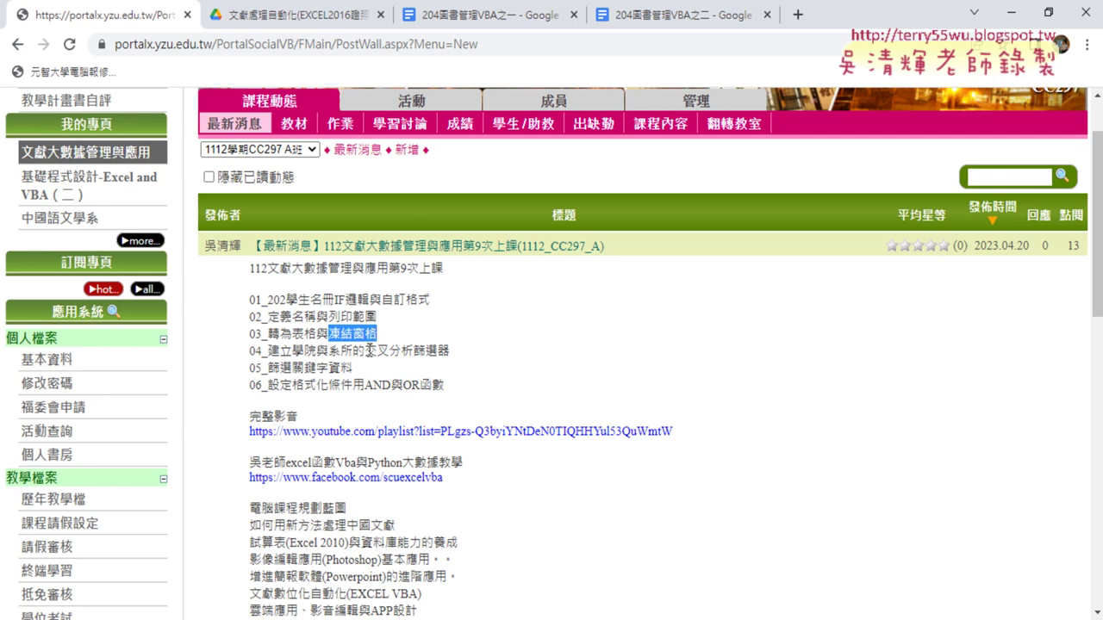
pyautogui.moveTo(365, 351); pyautogui.dragTo(450, 351)
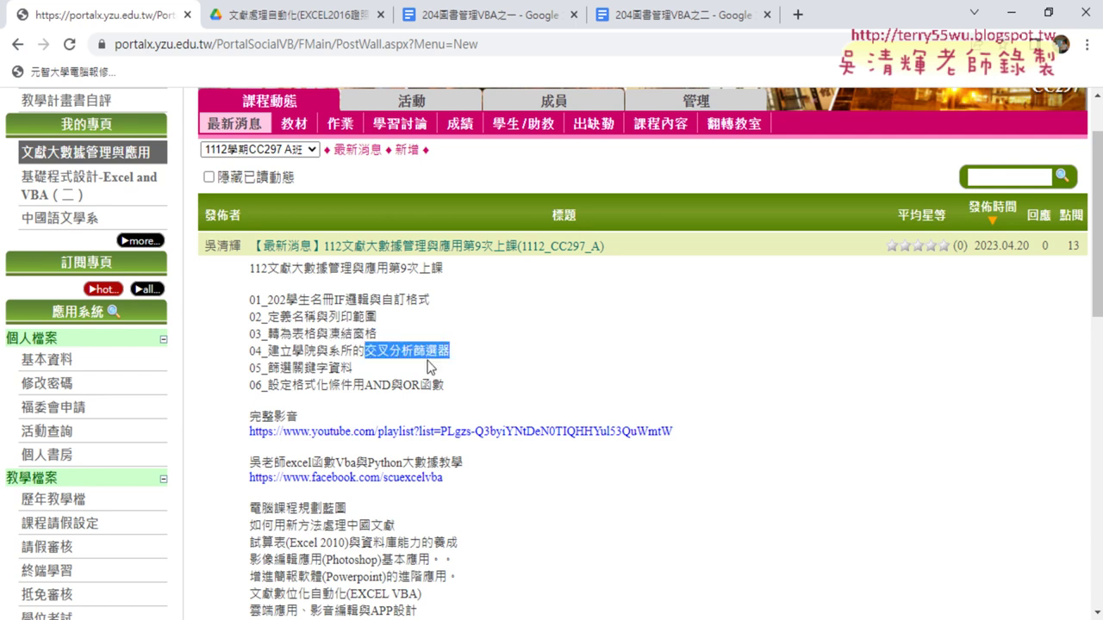
pyautogui.moveTo(268, 368); pyautogui.dragTo(329, 372)
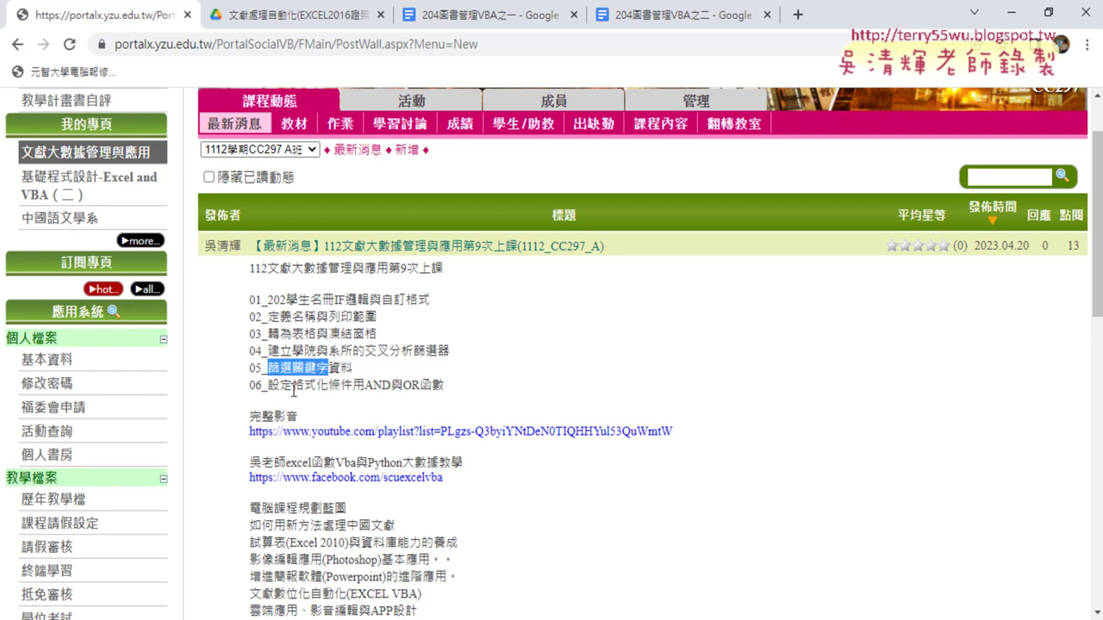
pyautogui.moveTo(293, 385); pyautogui.dragTo(353, 386)
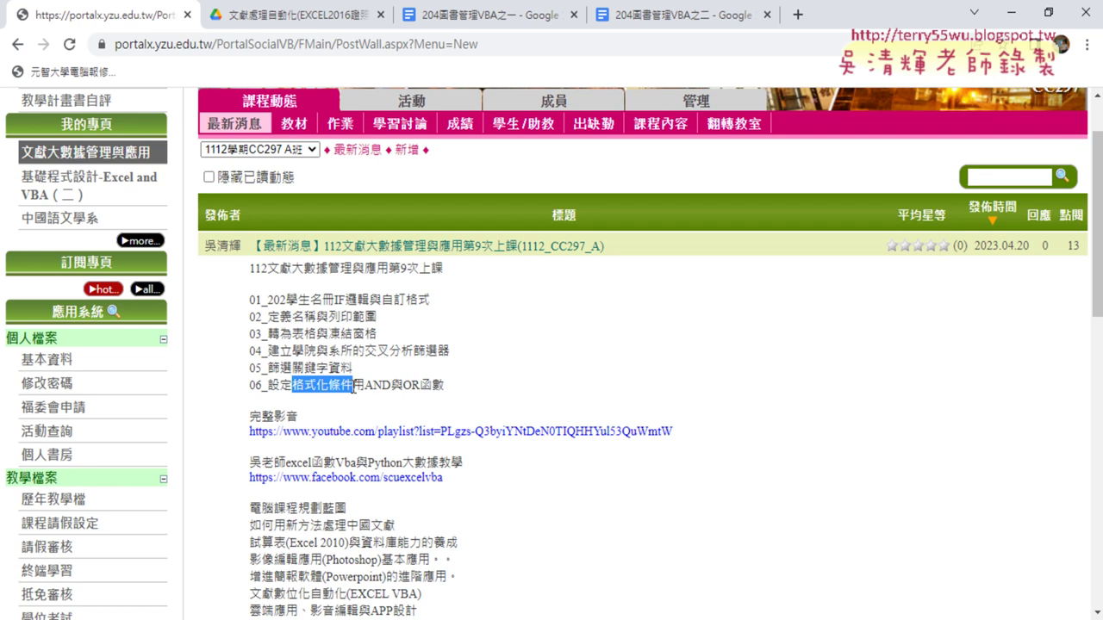
pyautogui.click(490, 17)
pyautogui.moveTo(1051, 377); pyautogui.dragTo(1046, 445)
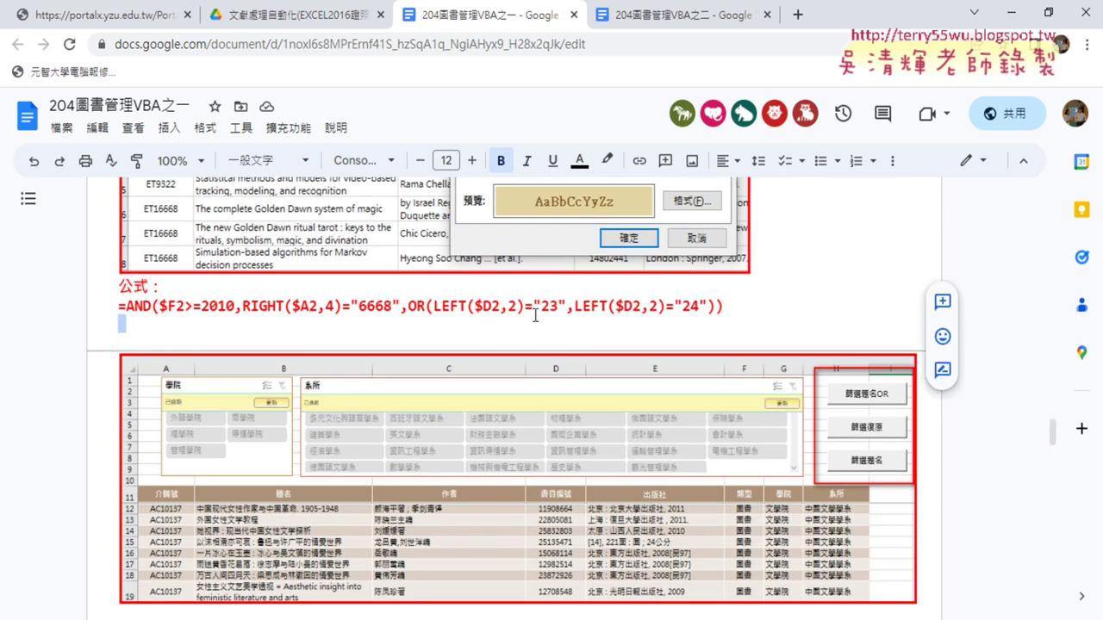
pyautogui.moveTo(730, 308); pyautogui.dragTo(111, 310)
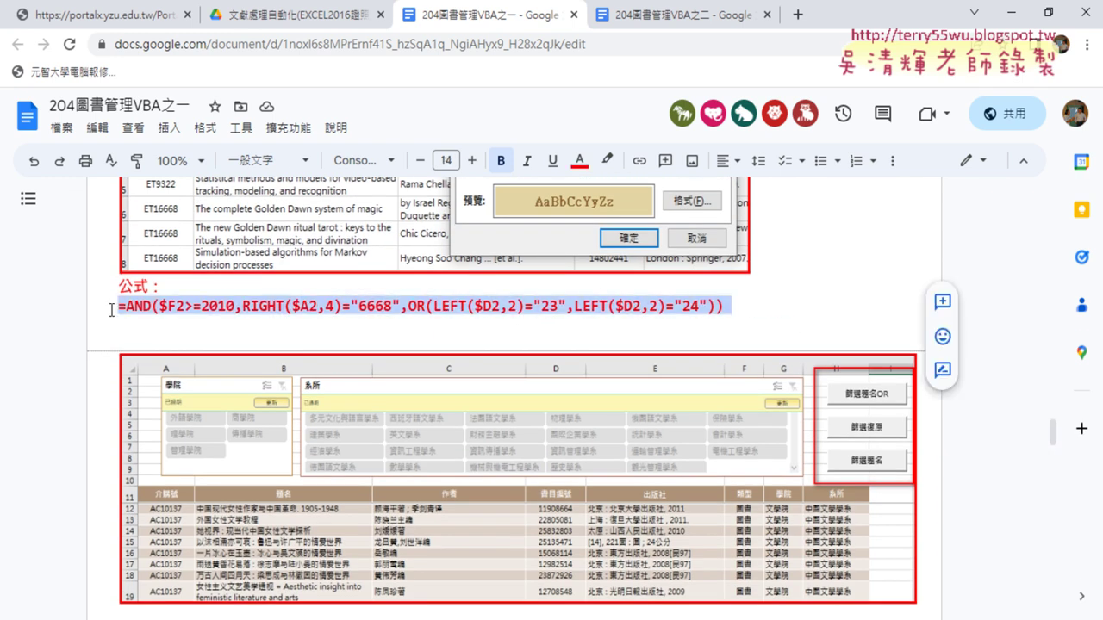
pyautogui.scroll(1, 111, 310)
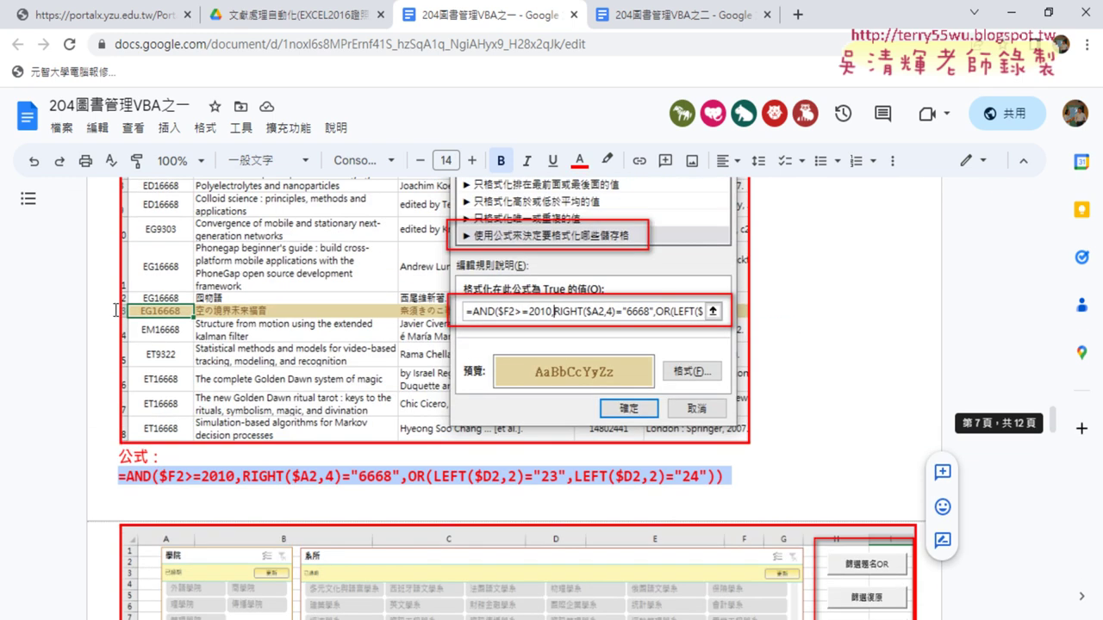
pyautogui.scroll(1, 111, 310)
pyautogui.scroll(1, 111, 310)
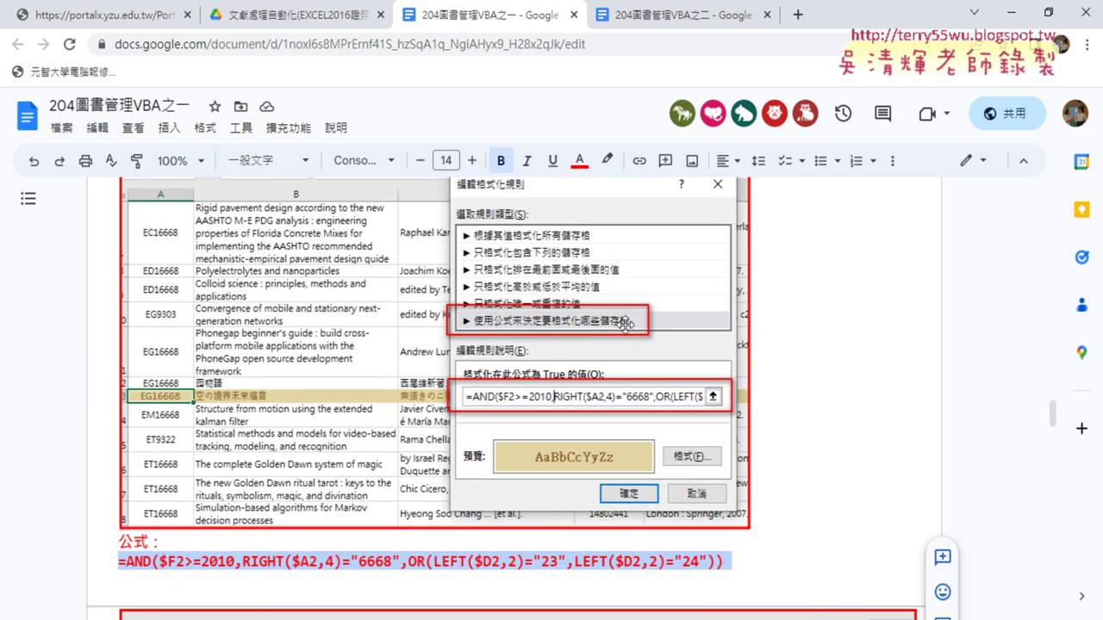
pyautogui.scroll(-1, 625, 324)
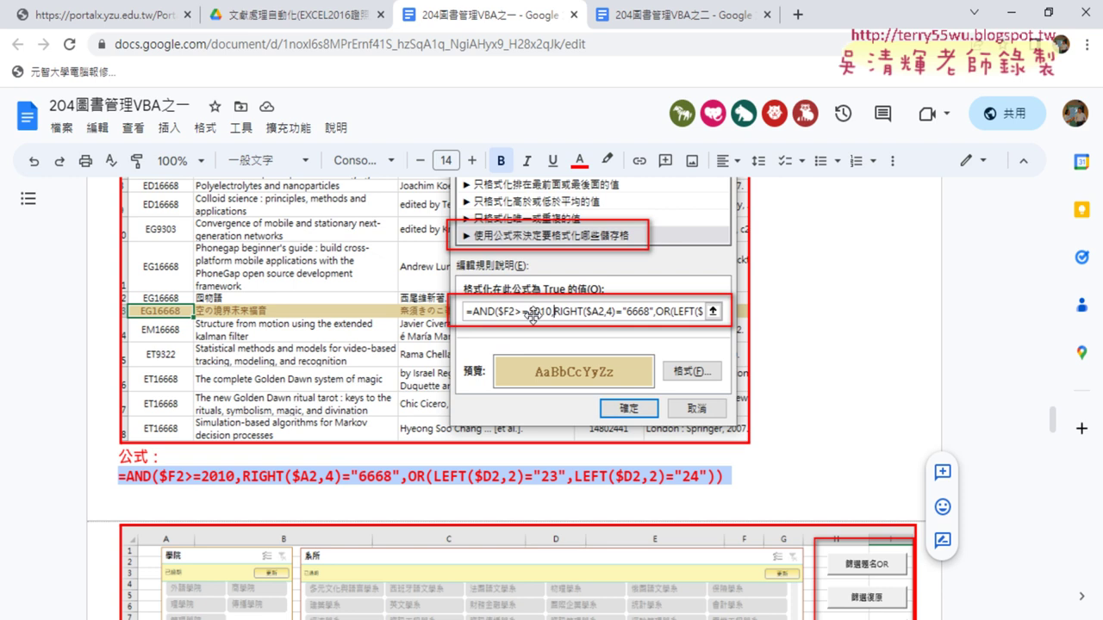
pyautogui.click(206, 469)
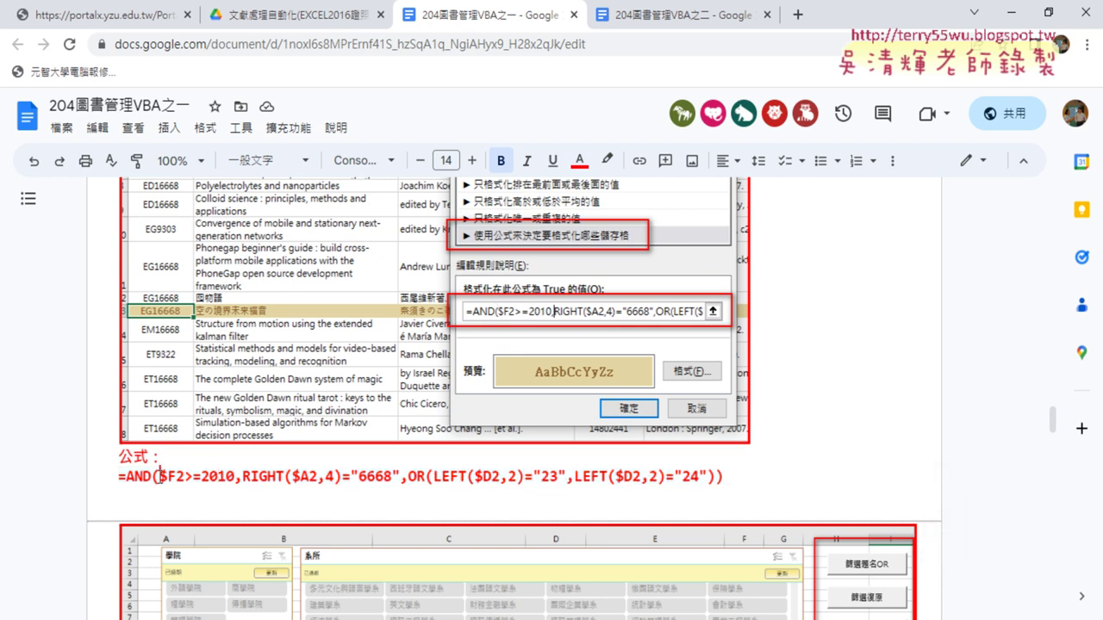
pyautogui.moveTo(158, 475); pyautogui.dragTo(235, 476)
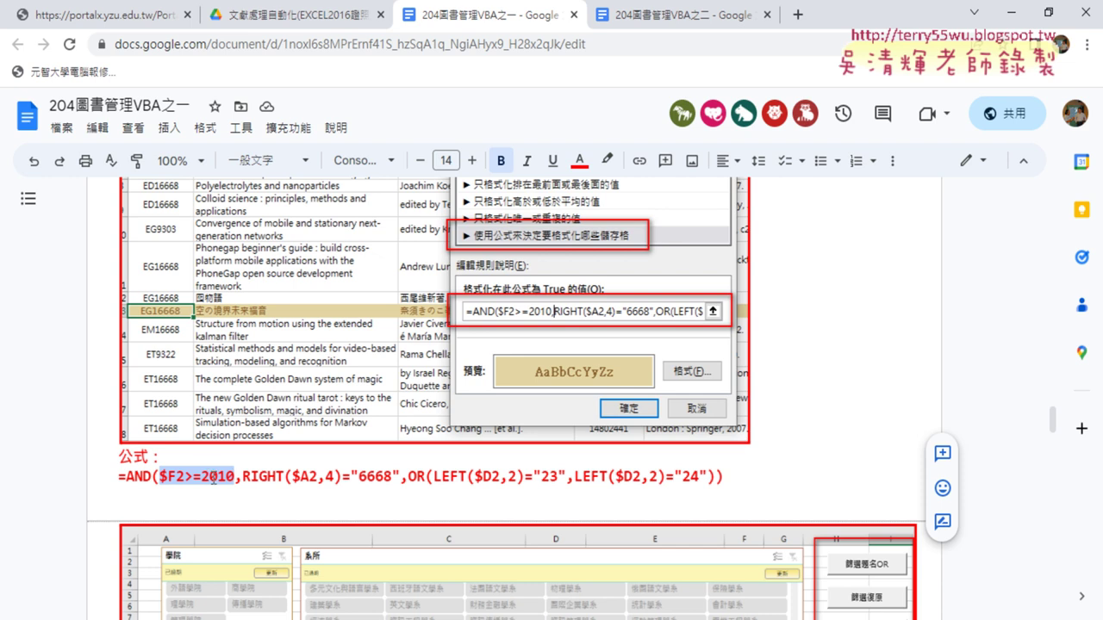
pyautogui.click(244, 478)
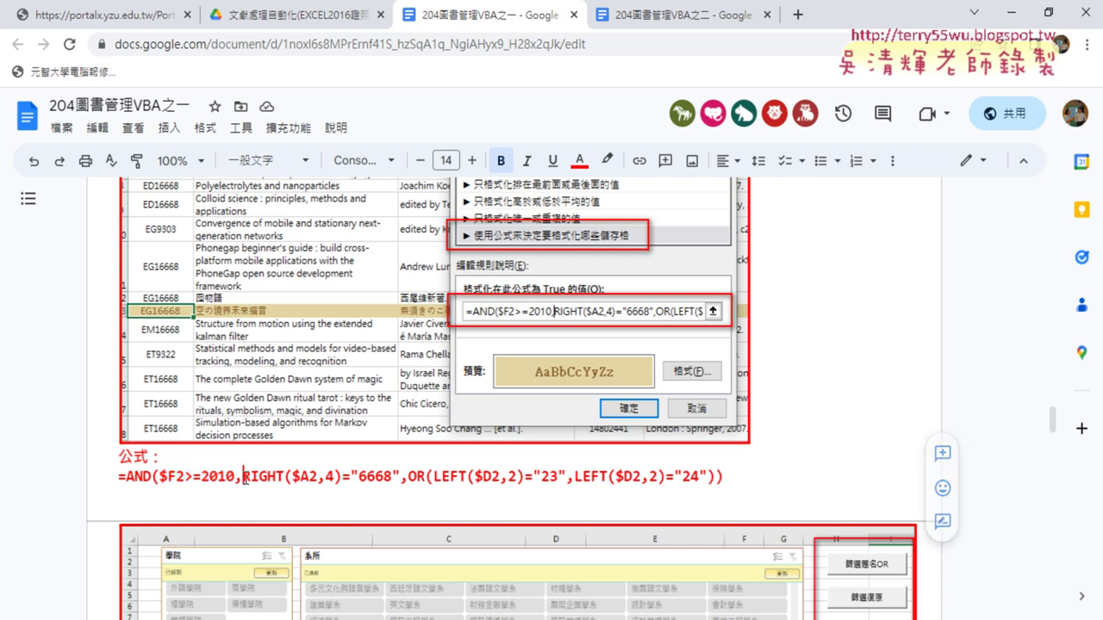
pyautogui.moveTo(245, 478); pyautogui.dragTo(401, 476)
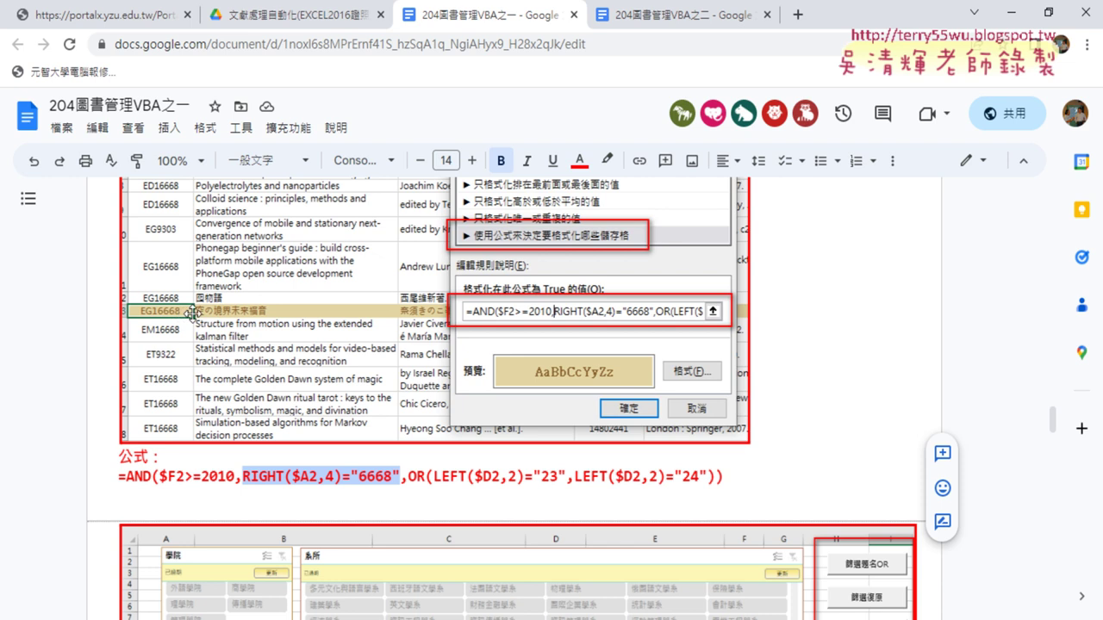
pyautogui.moveTo(434, 476); pyautogui.dragTo(569, 479)
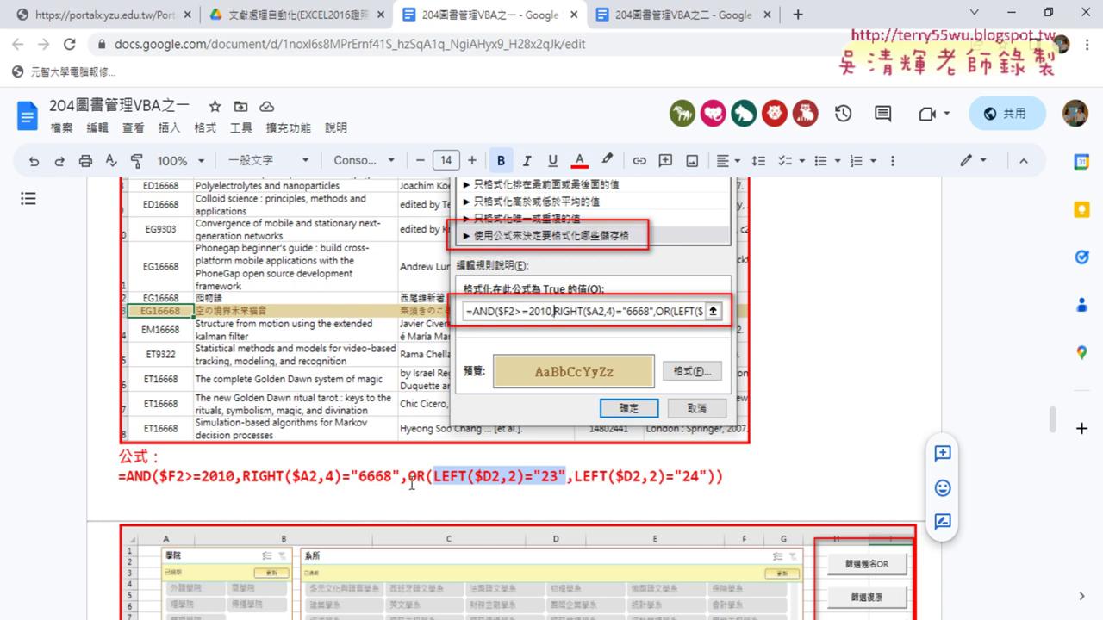
pyautogui.moveTo(410, 479); pyautogui.dragTo(718, 480)
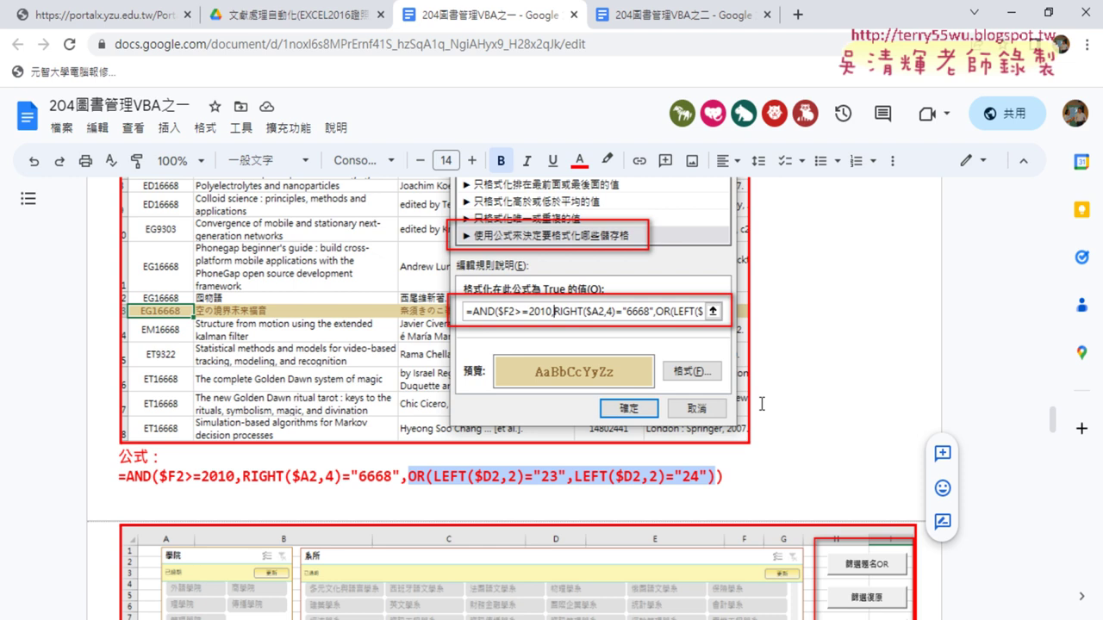
pyautogui.click(127, 476)
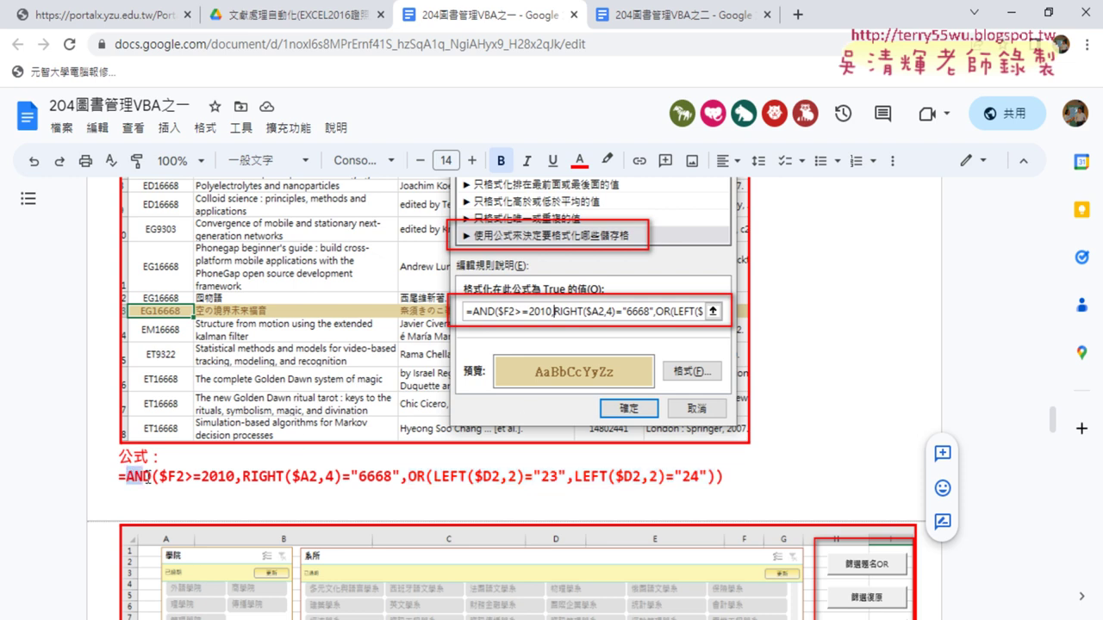
pyautogui.click(312, 476)
pyautogui.click(473, 478)
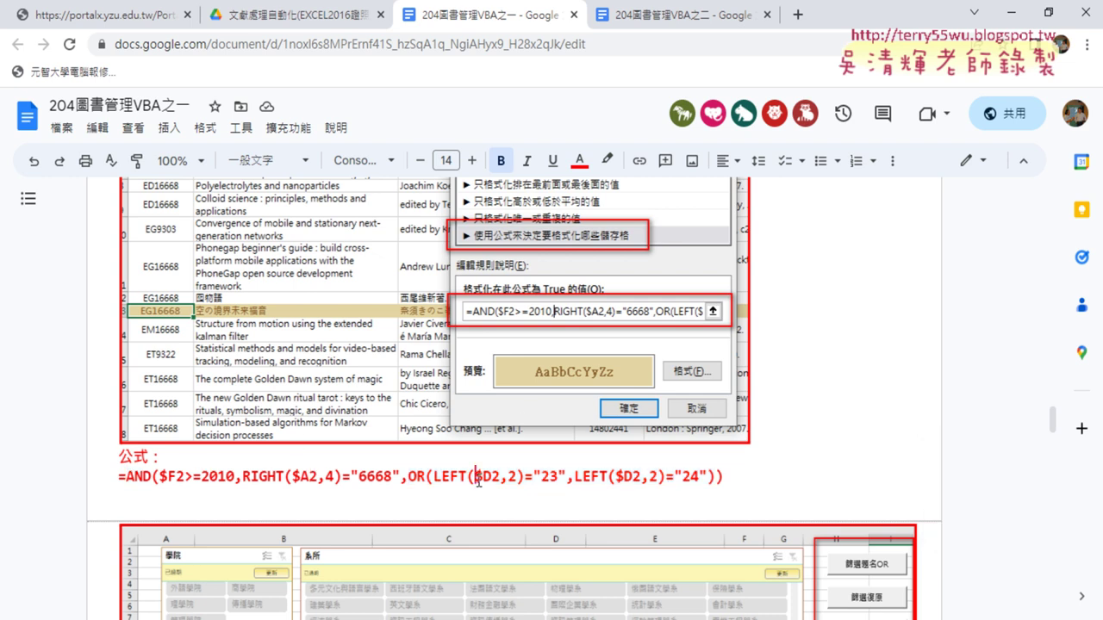
pyautogui.moveTo(408, 476); pyautogui.dragTo(712, 475)
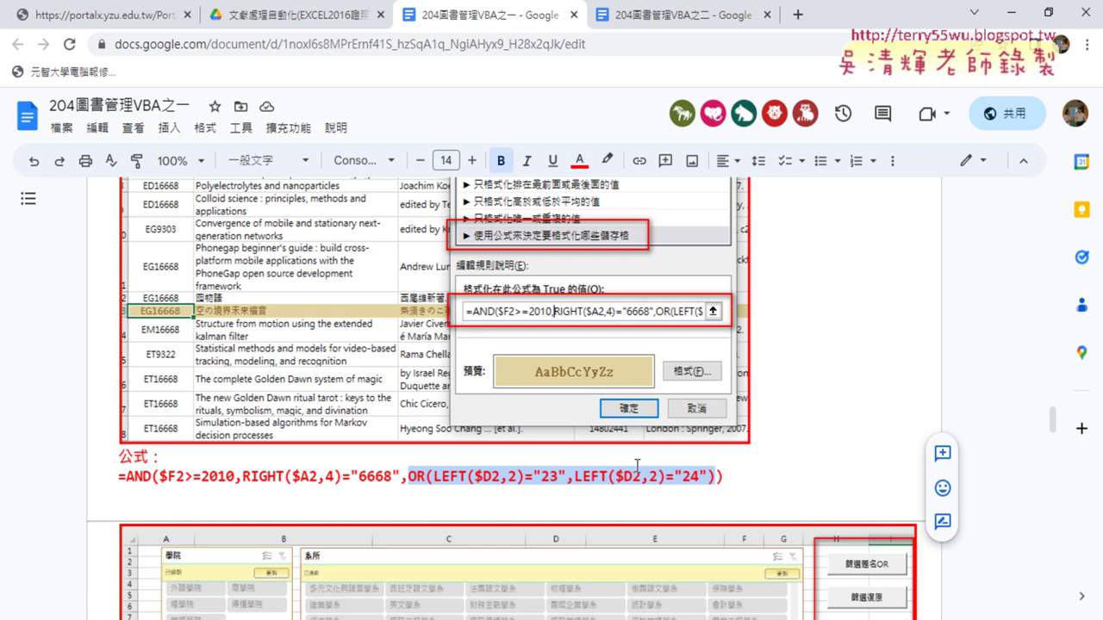
pyautogui.scroll(1, 497, 461)
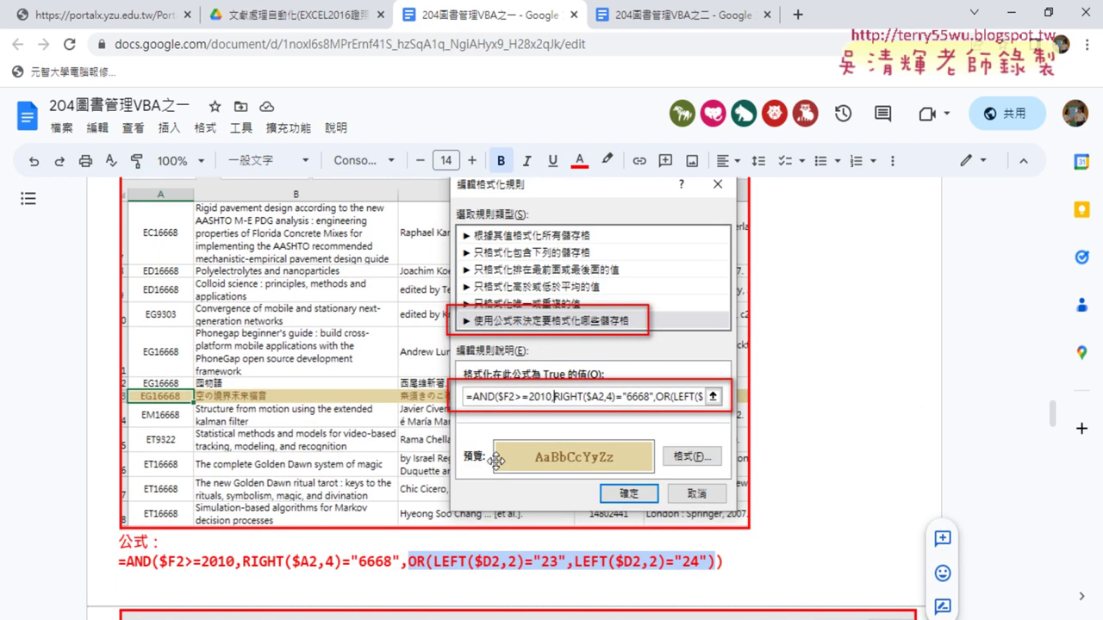
pyautogui.scroll(1, 497, 461)
pyautogui.scroll(1, 498, 461)
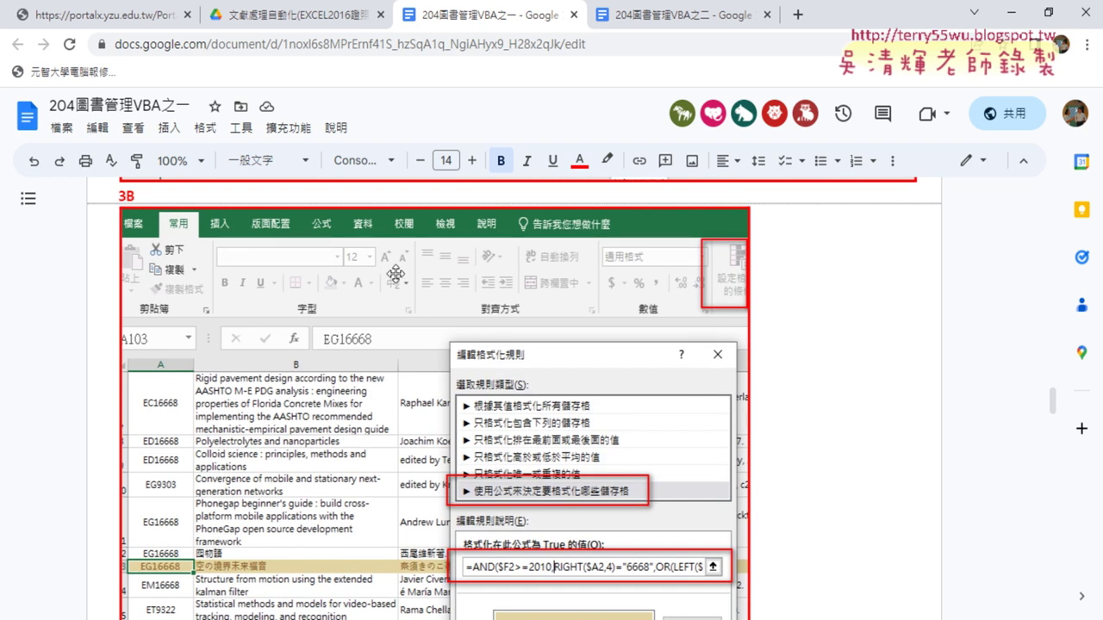
# Step: Bring up the exam question PDF and underline AND and OR in the question text
pyautogui.click(280, 18)
pyautogui.scroll(-3, 442, 278)
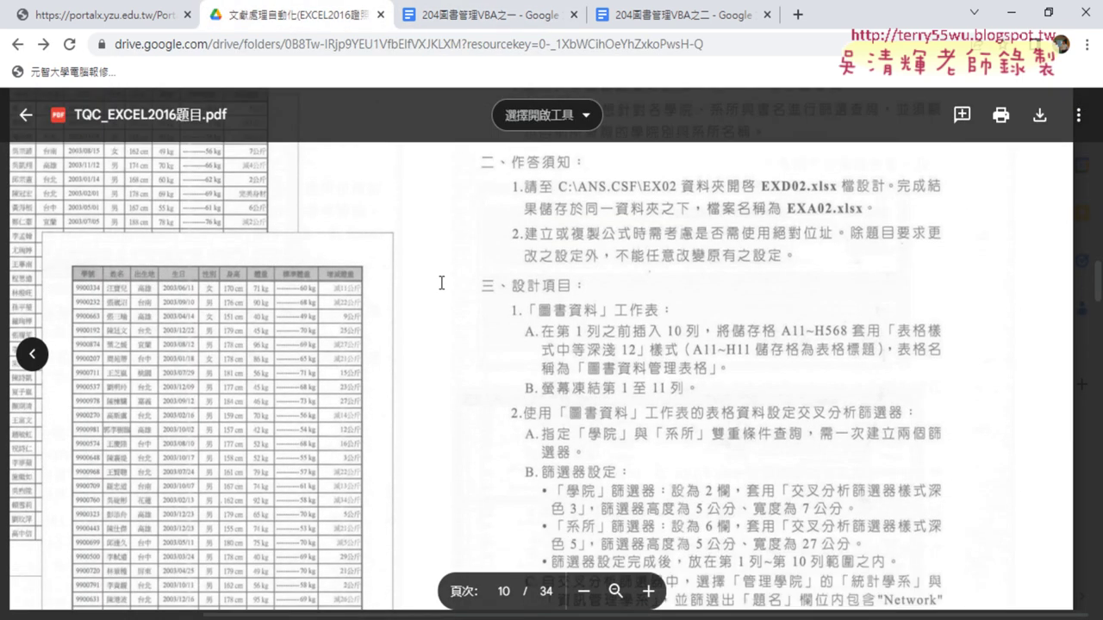
pyautogui.scroll(-3, 441, 283)
pyautogui.scroll(-5, 441, 283)
pyautogui.scroll(-2, 441, 283)
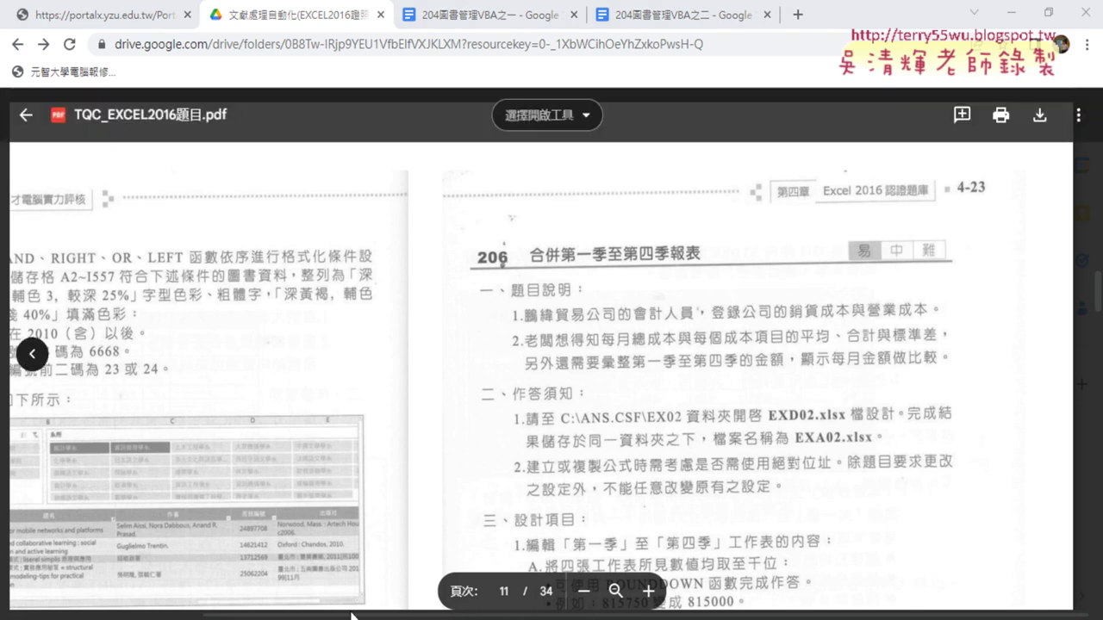
pyautogui.moveTo(354, 617); pyautogui.dragTo(173, 616)
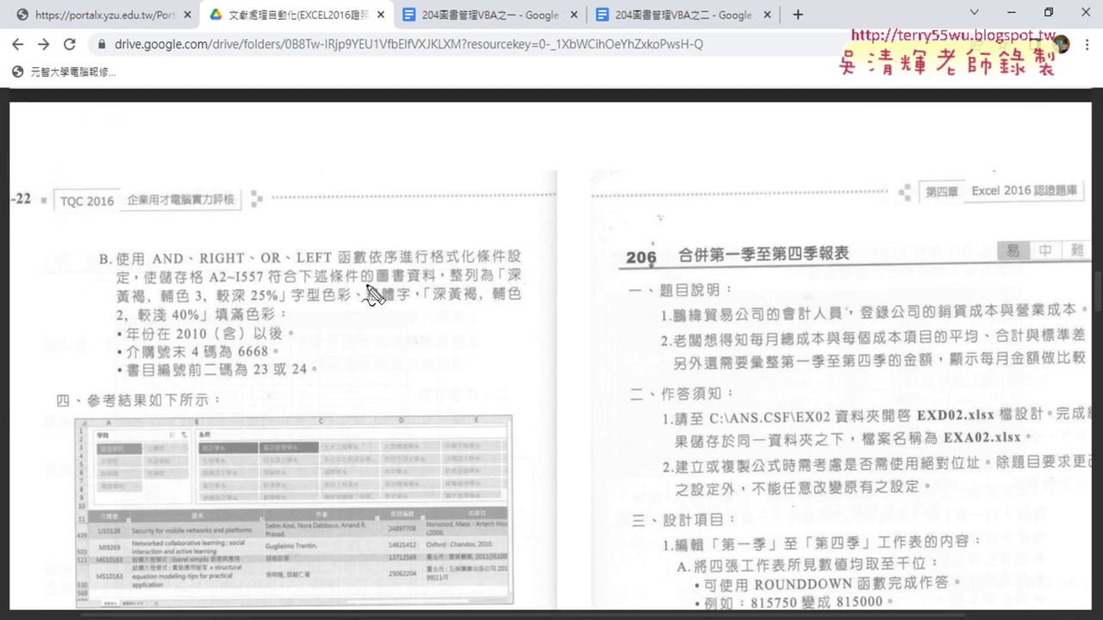
pyautogui.moveTo(151, 269); pyautogui.dragTo(181, 266)
pyautogui.moveTo(262, 267); pyautogui.dragTo(281, 264)
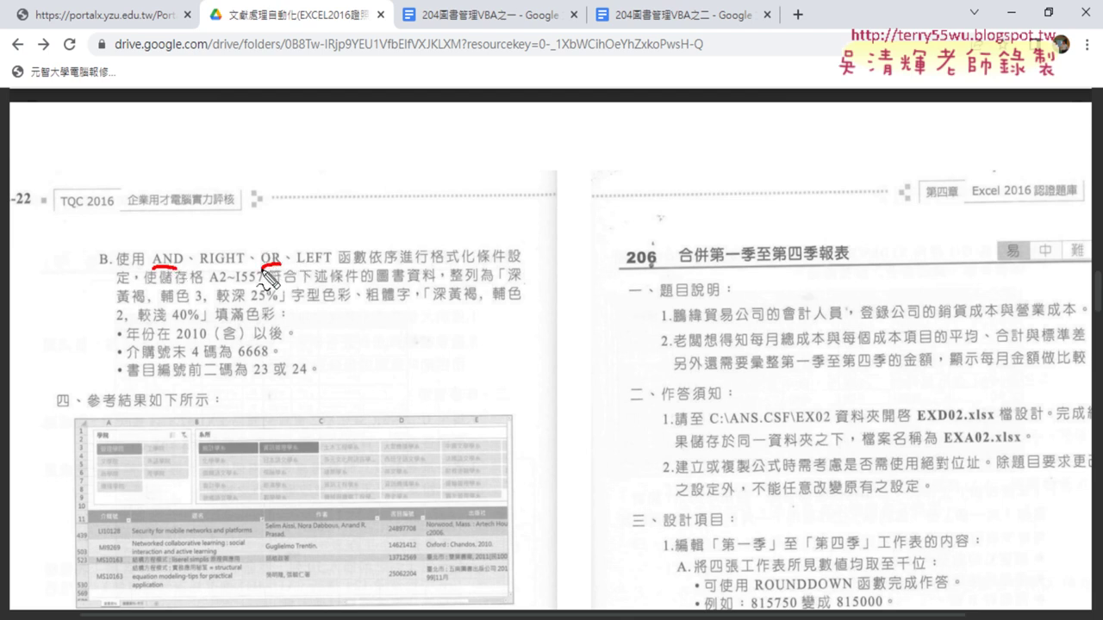
pyautogui.moveTo(264, 269); pyautogui.dragTo(282, 268)
pyautogui.moveTo(155, 271); pyautogui.dragTo(181, 267)
# Step: Mark the 較淺 40% fill and 23/24 prefix requirements, then erase the annotations and return to Excel
pyautogui.moveTo(110, 326); pyautogui.dragTo(294, 324)
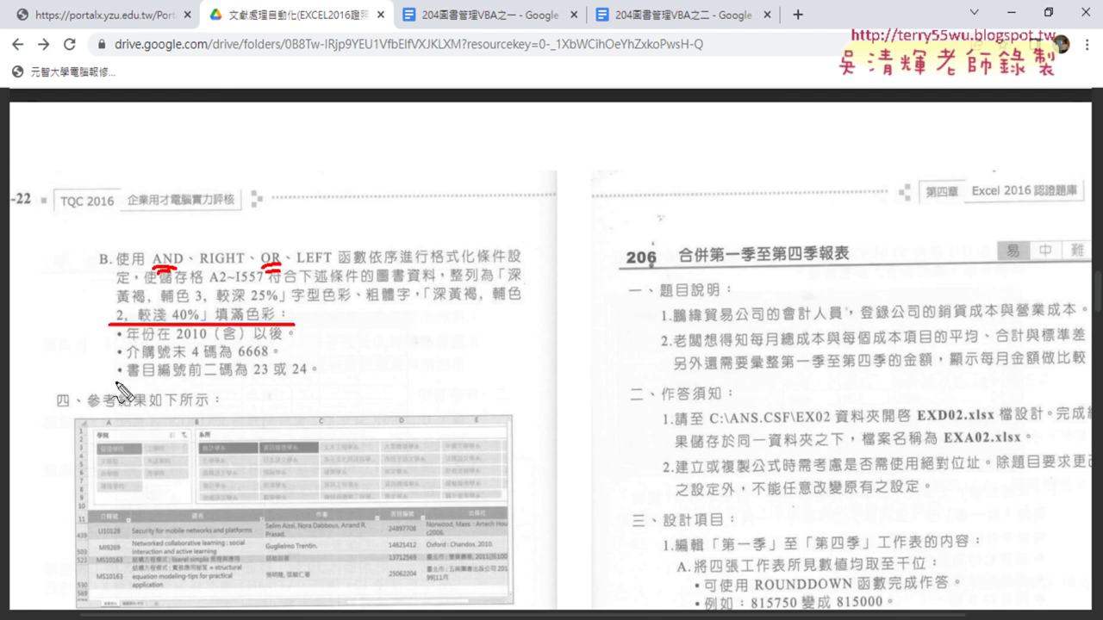
pyautogui.moveTo(112, 384); pyautogui.dragTo(329, 392)
pyautogui.moveTo(155, 261); pyautogui.dragTo(97, 379)
pyautogui.moveTo(274, 277); pyautogui.dragTo(332, 382)
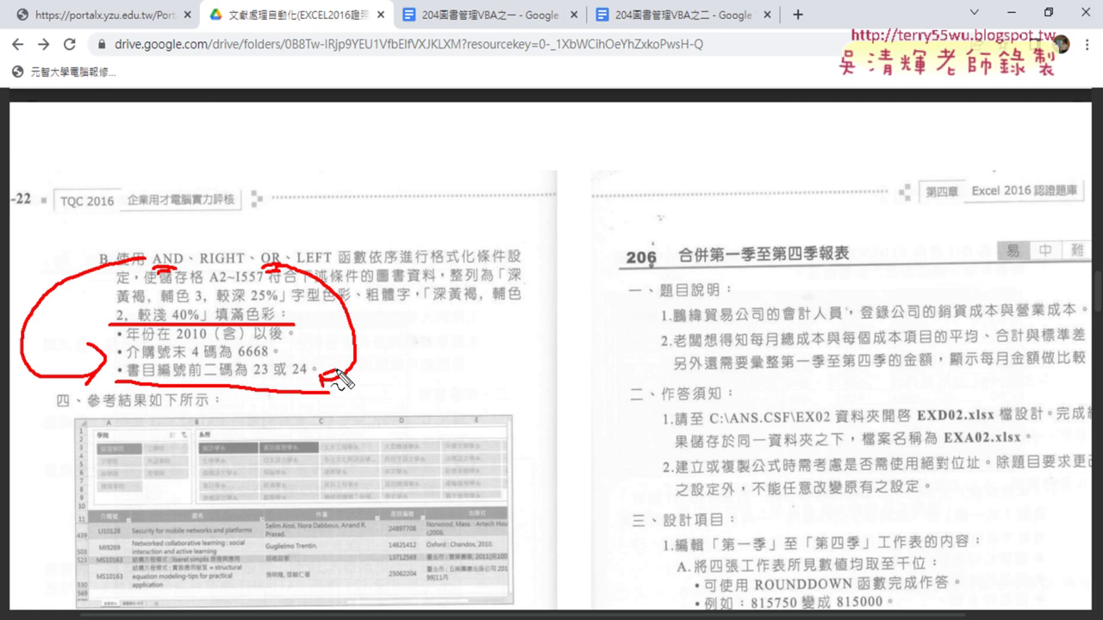
pyautogui.press('Escape')
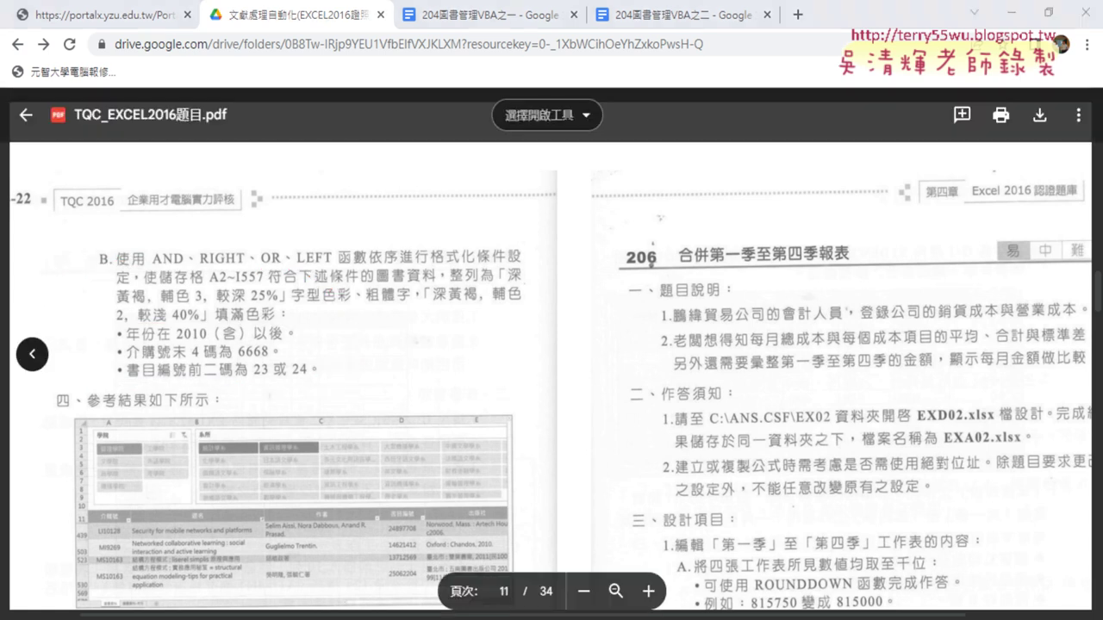
pyautogui.hotkey('alt', 'Tab')
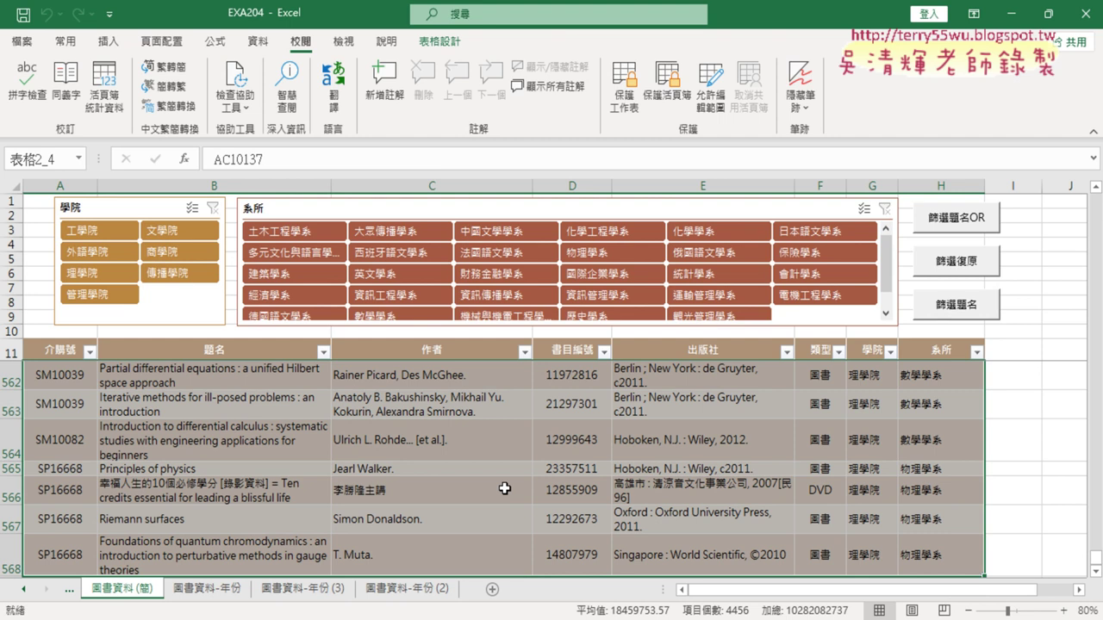
# Step: Open the 圖書資料-年份 sheet and review the 年份 column and row 11's 2010 value
pyautogui.click(213, 589)
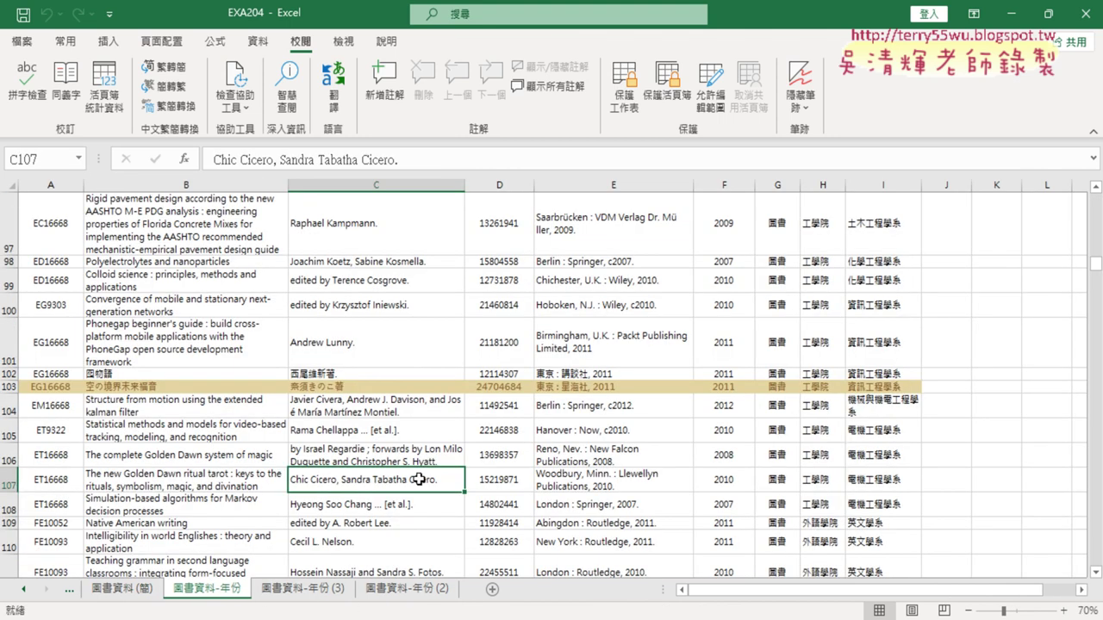
pyautogui.moveTo(57, 388); pyautogui.dragTo(887, 385)
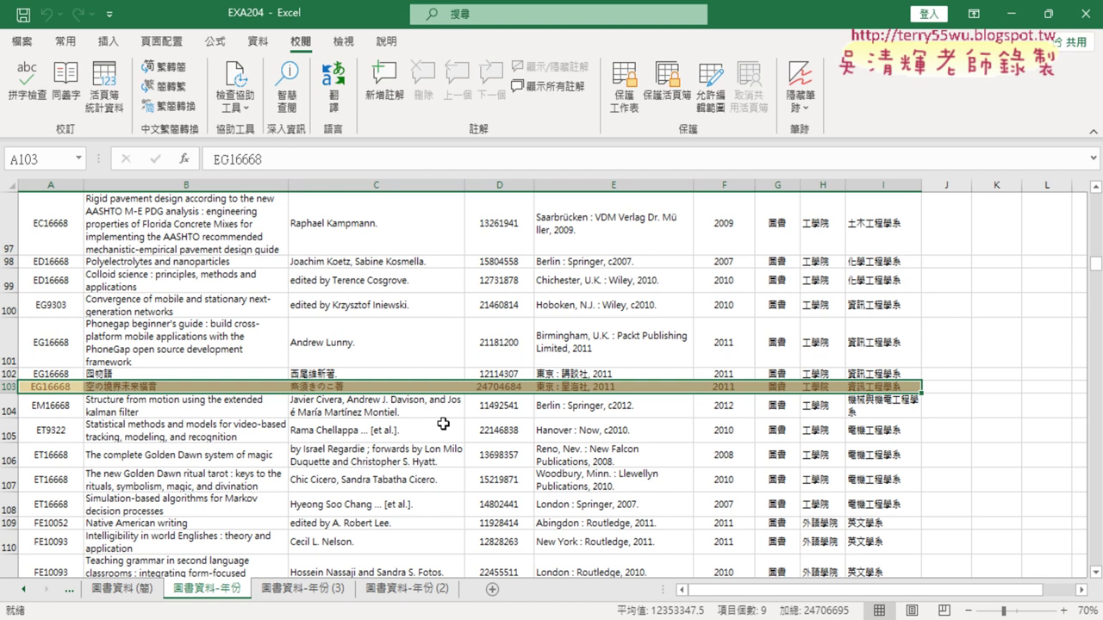
pyautogui.moveTo(1094, 263); pyautogui.dragTo(1097, 179)
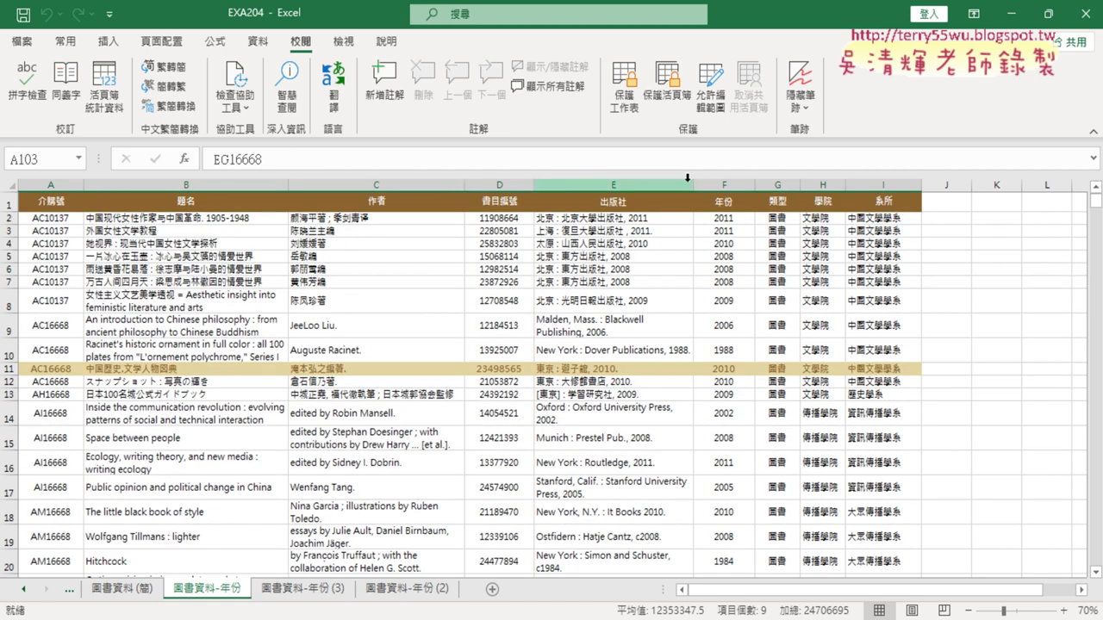
pyautogui.click(728, 183)
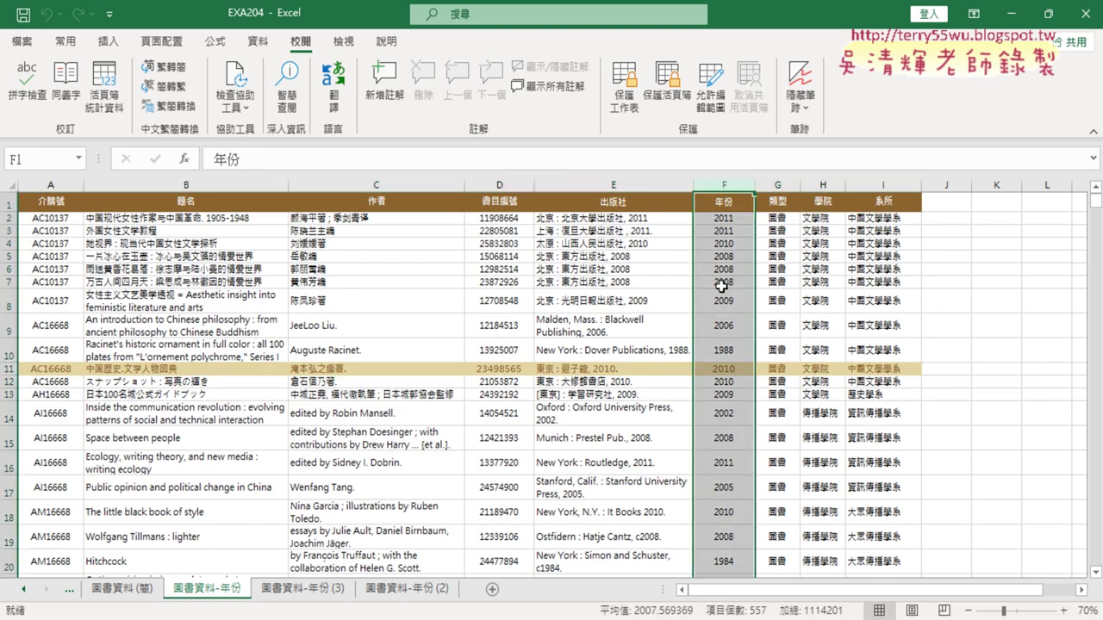
pyautogui.click(732, 369)
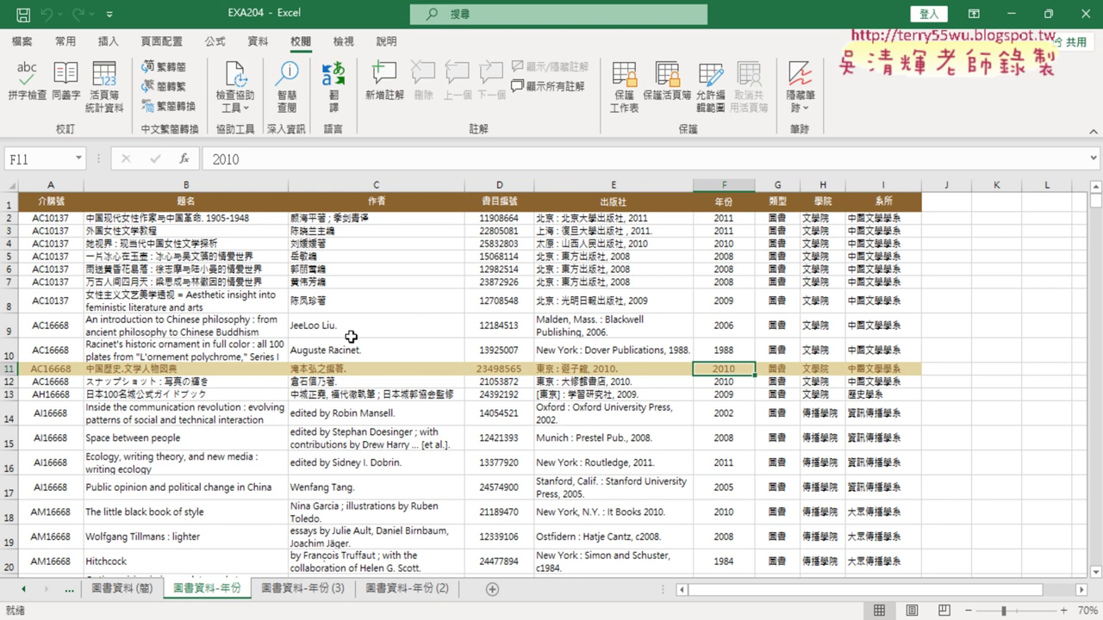
# Step: Review the 介購號 and 書目編號 columns and row 11's publisher cell, clearing the drawn marks
pyautogui.click(54, 200)
pyautogui.hotkey('ctrl', 'shift', 'Down')
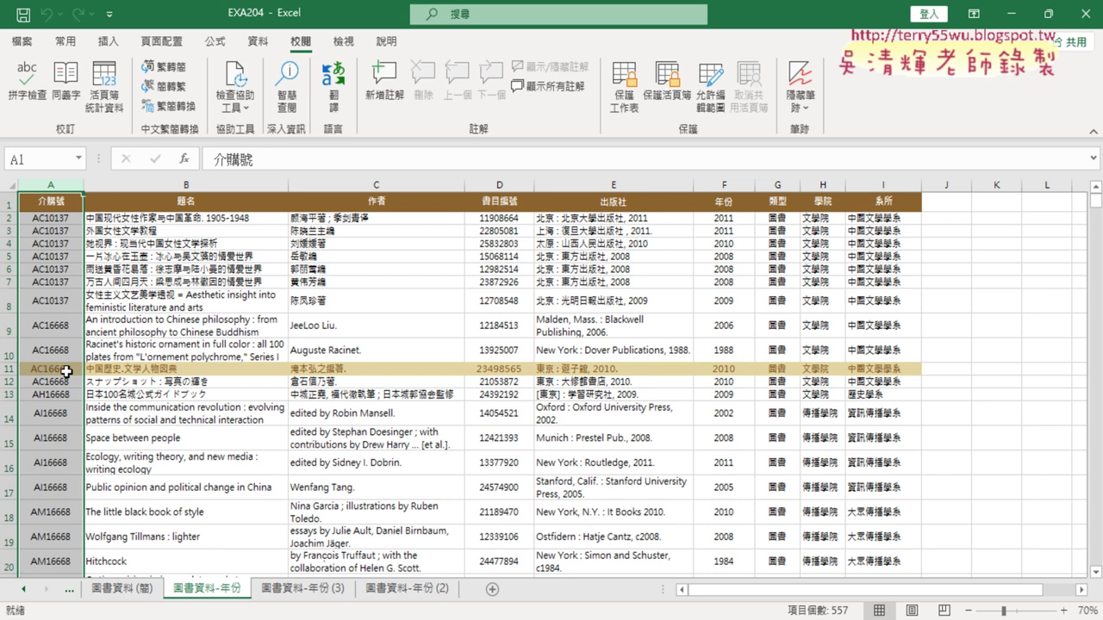
pyautogui.click(509, 177)
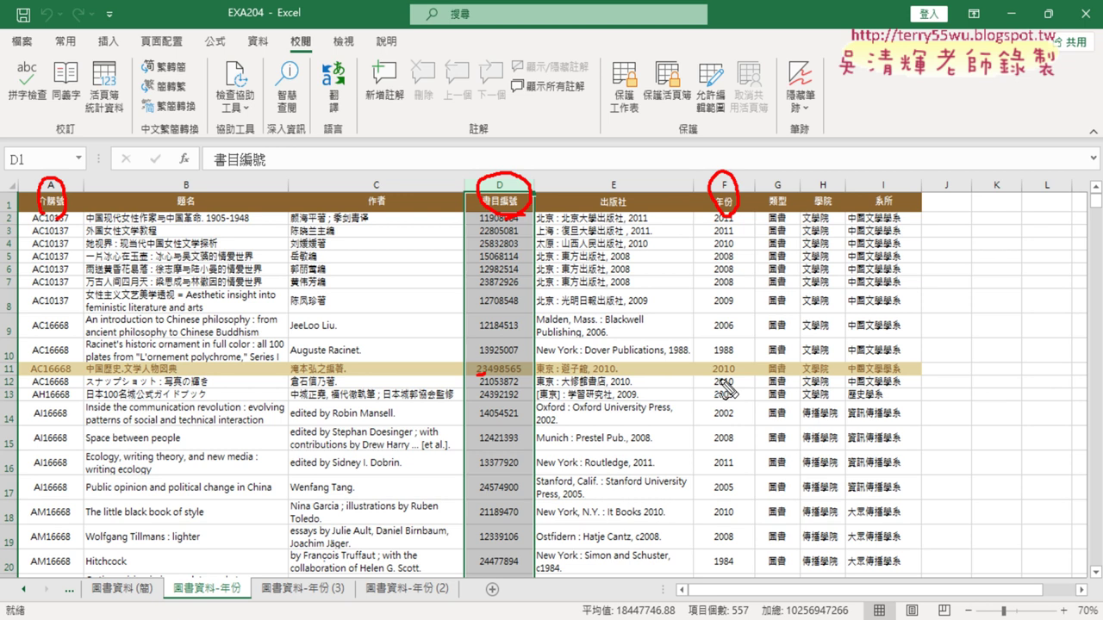
pyautogui.press('Escape')
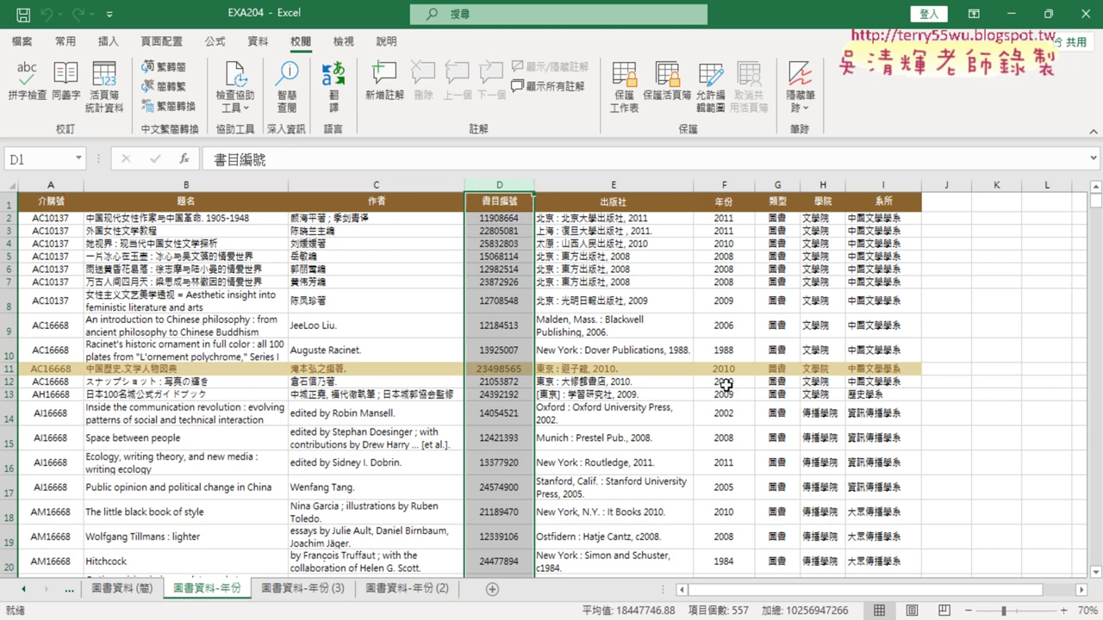
pyautogui.click(608, 368)
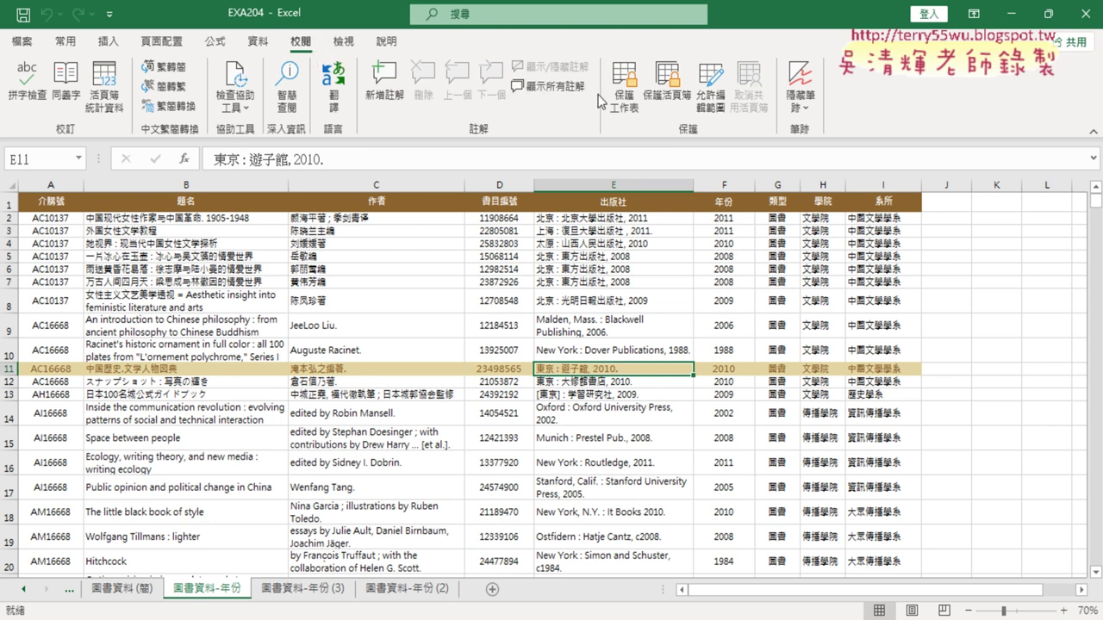
pyautogui.scroll(5, 615, 99)
# Step: Delete the existing AND formula rule through Conditional Formatting's Manage Rules
pyautogui.click(672, 107)
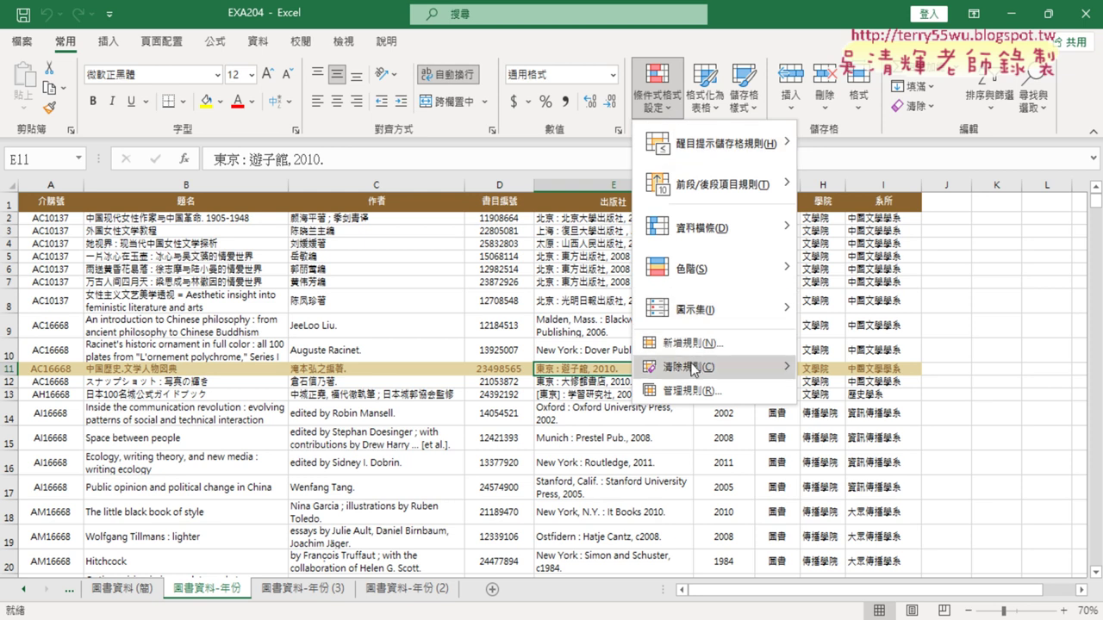
pyautogui.moveTo(696, 369)
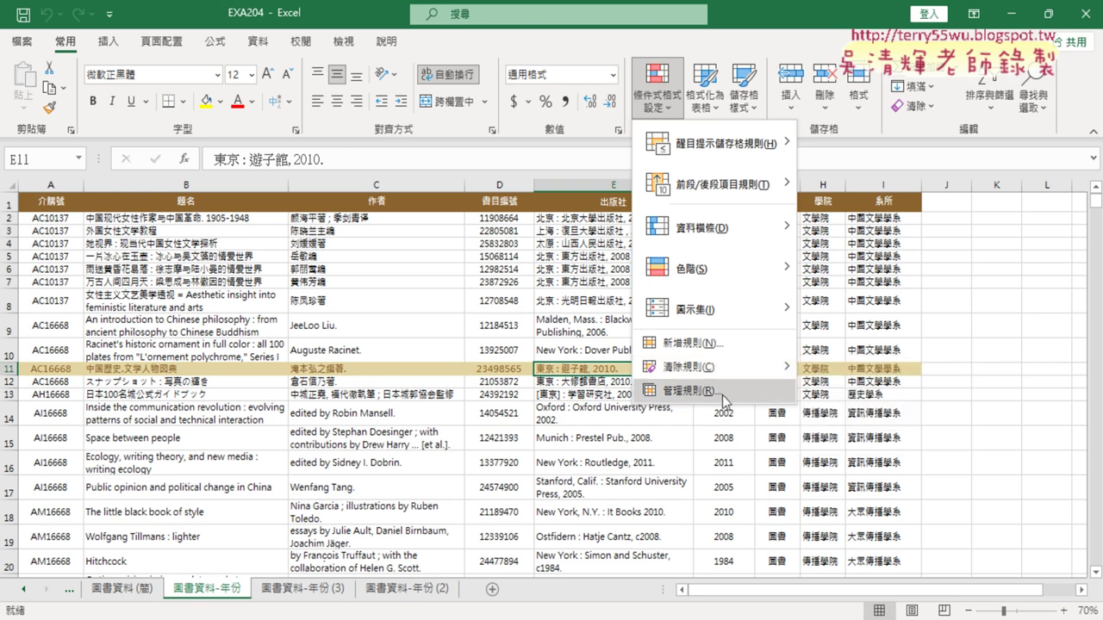
pyautogui.click(722, 392)
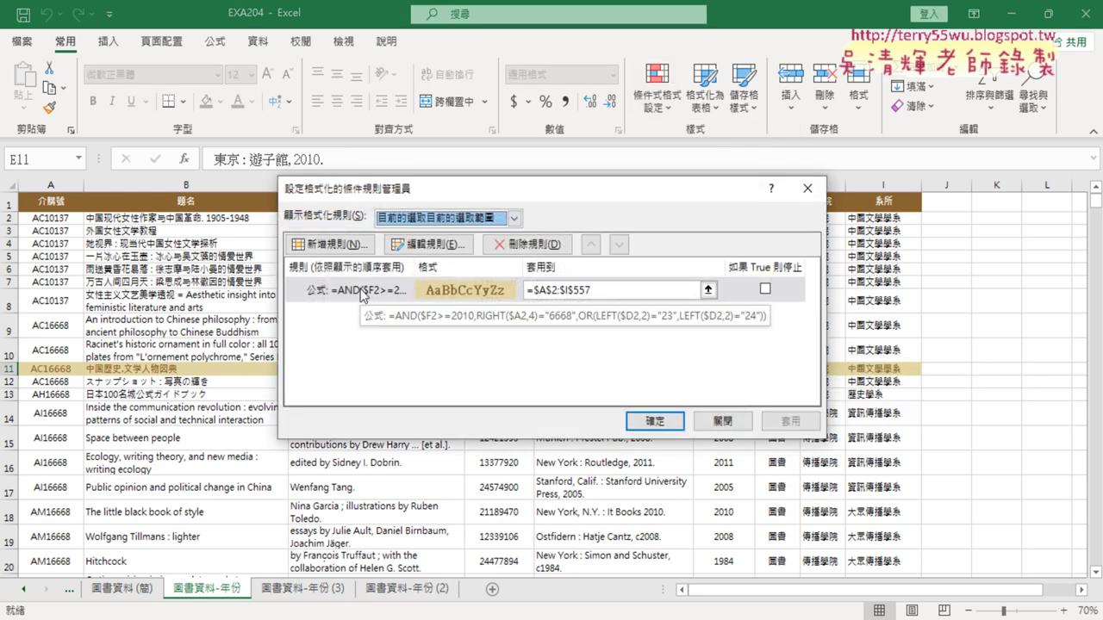
pyautogui.click(536, 246)
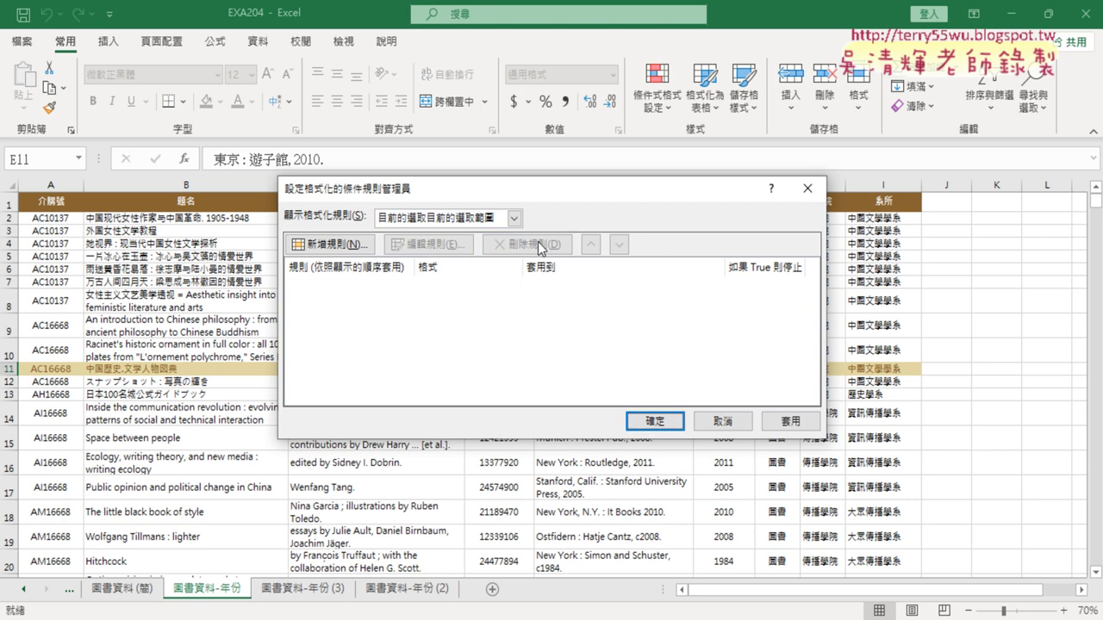
pyautogui.click(659, 420)
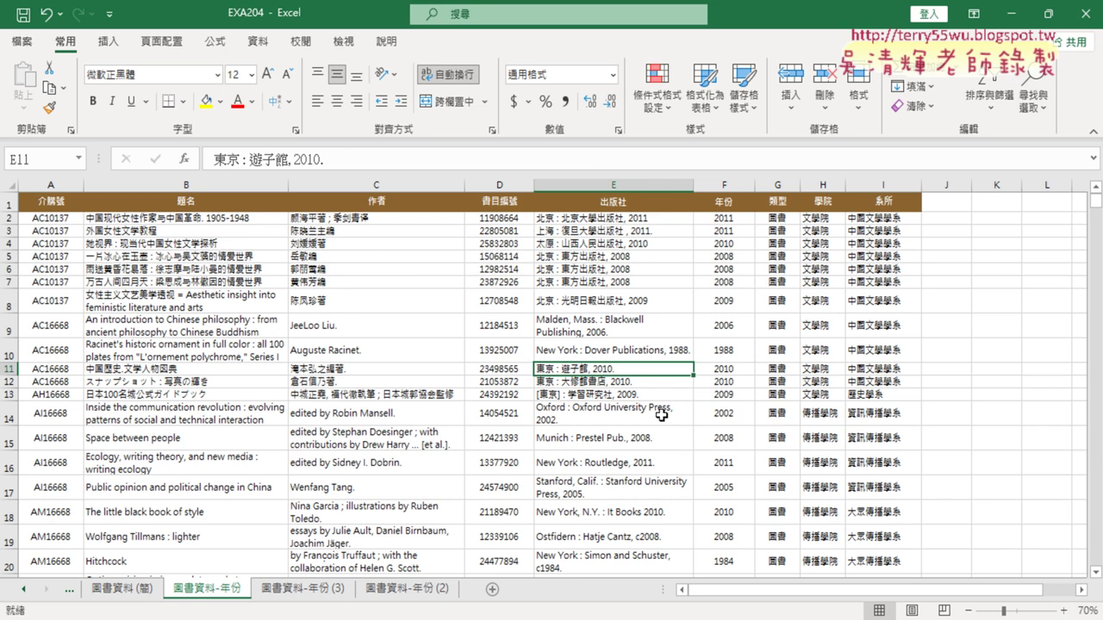
pyautogui.click(658, 90)
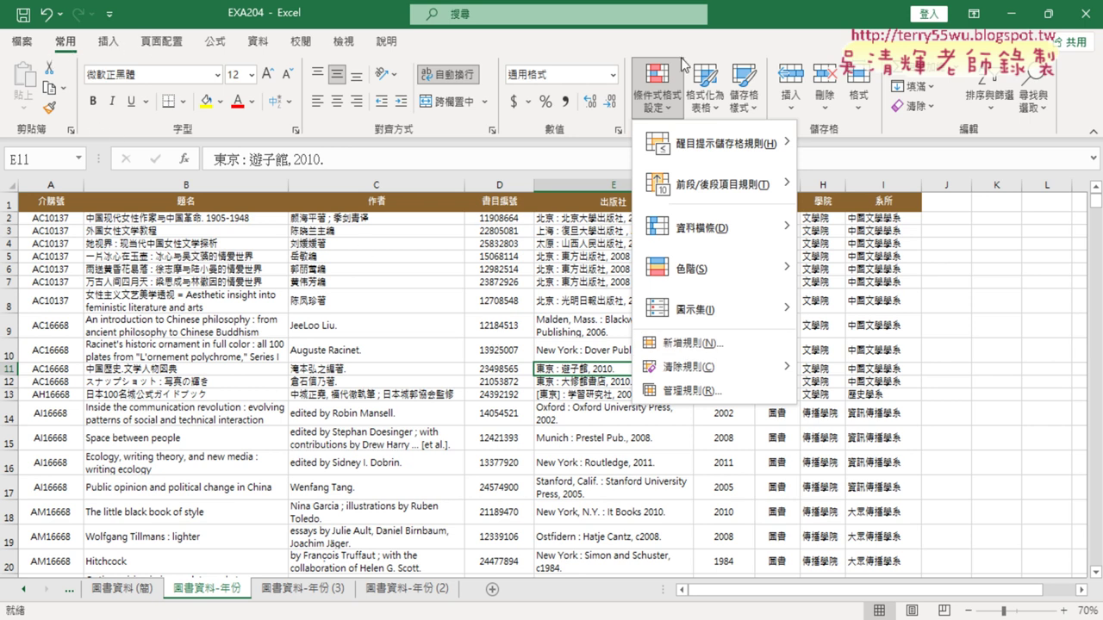
pyautogui.click(564, 371)
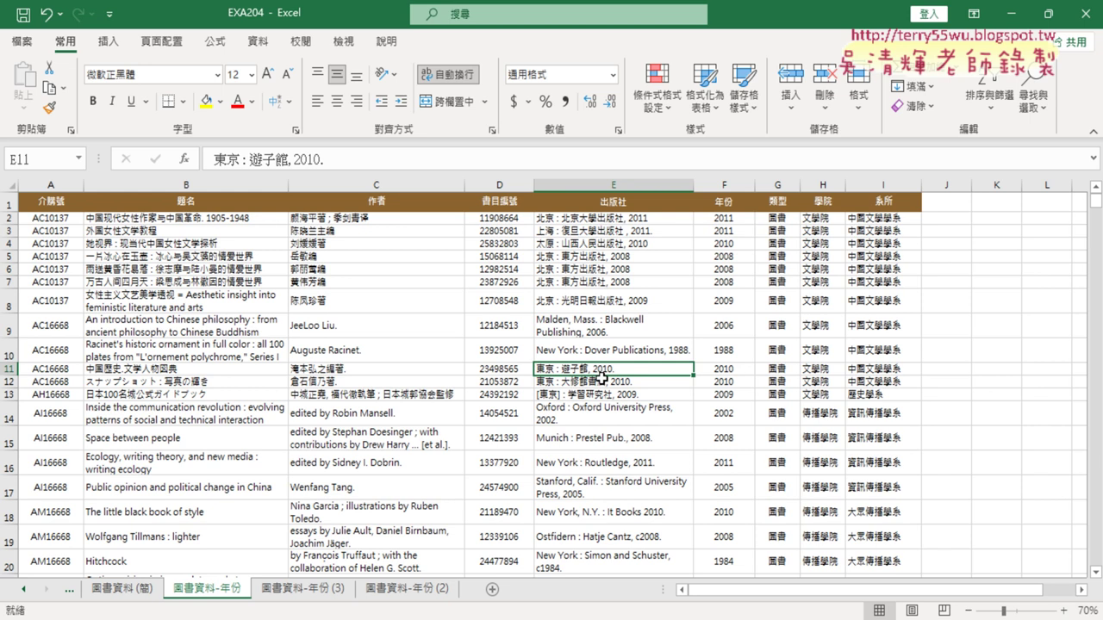
pyautogui.scroll(-1, 606, 371)
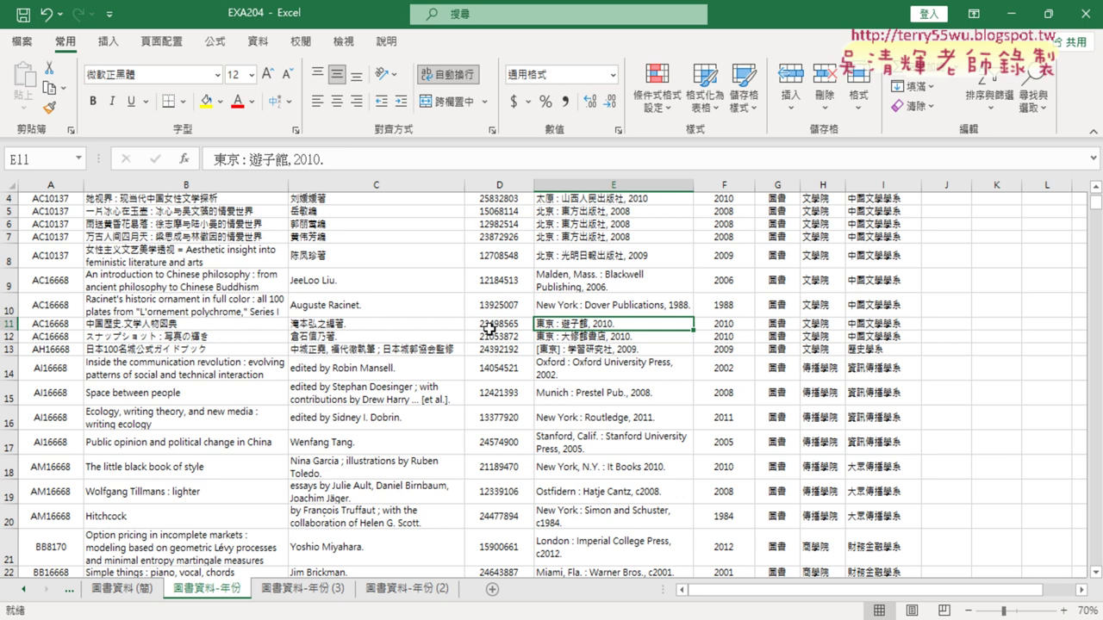
# Step: Fill the row 11 record, A11:I11, with yellow
pyautogui.moveTo(861, 323); pyautogui.dragTo(48, 324)
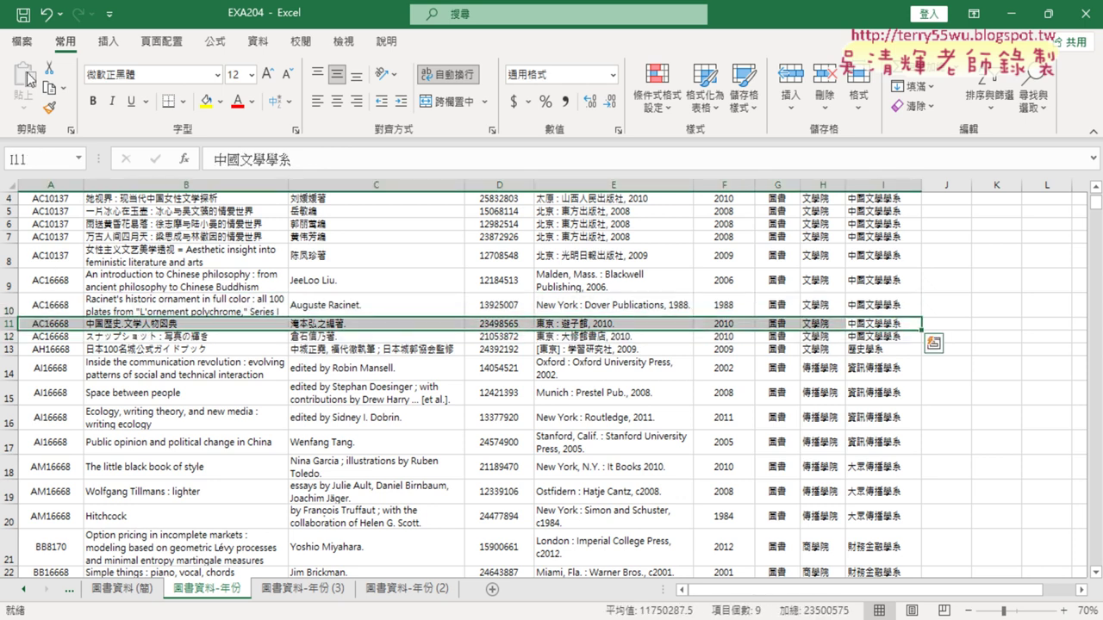
pyautogui.click(207, 102)
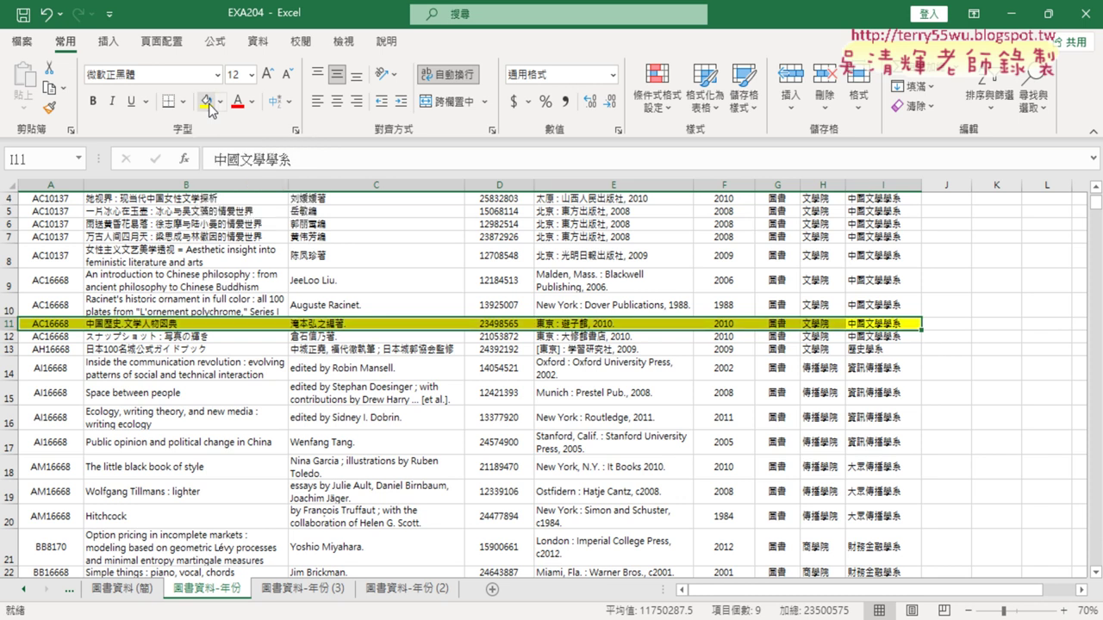
pyautogui.scroll(-2, 335, 332)
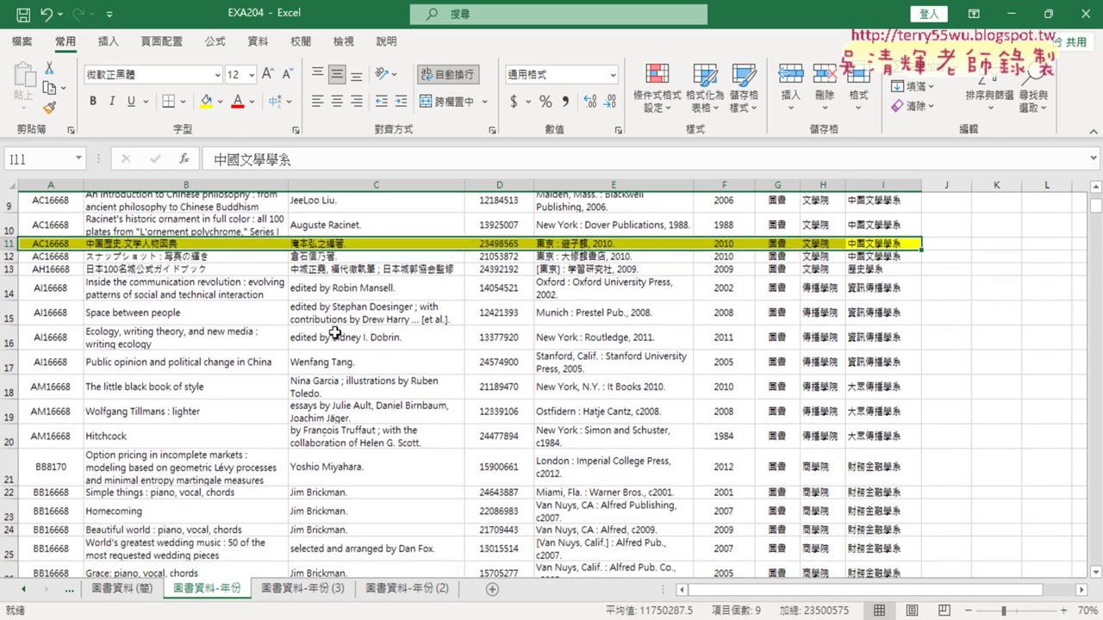
pyautogui.scroll(3, 206, 347)
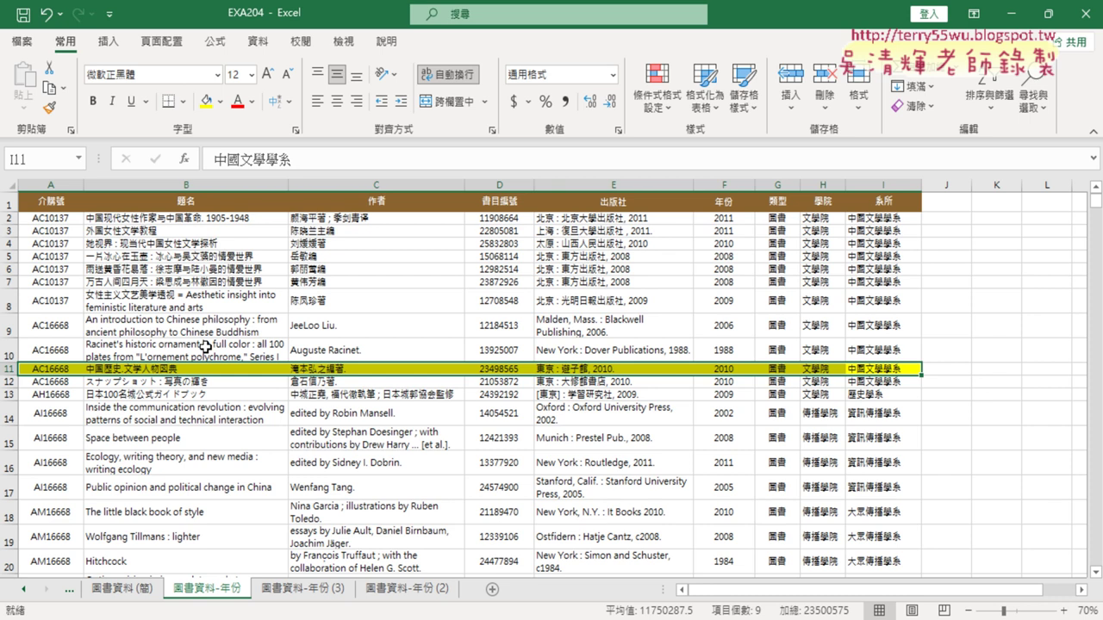
# Step: Undo row 11's yellow fill, then look through the Conditional Formatting and Find & Select menus
pyautogui.hotkey('ctrl', 'z')
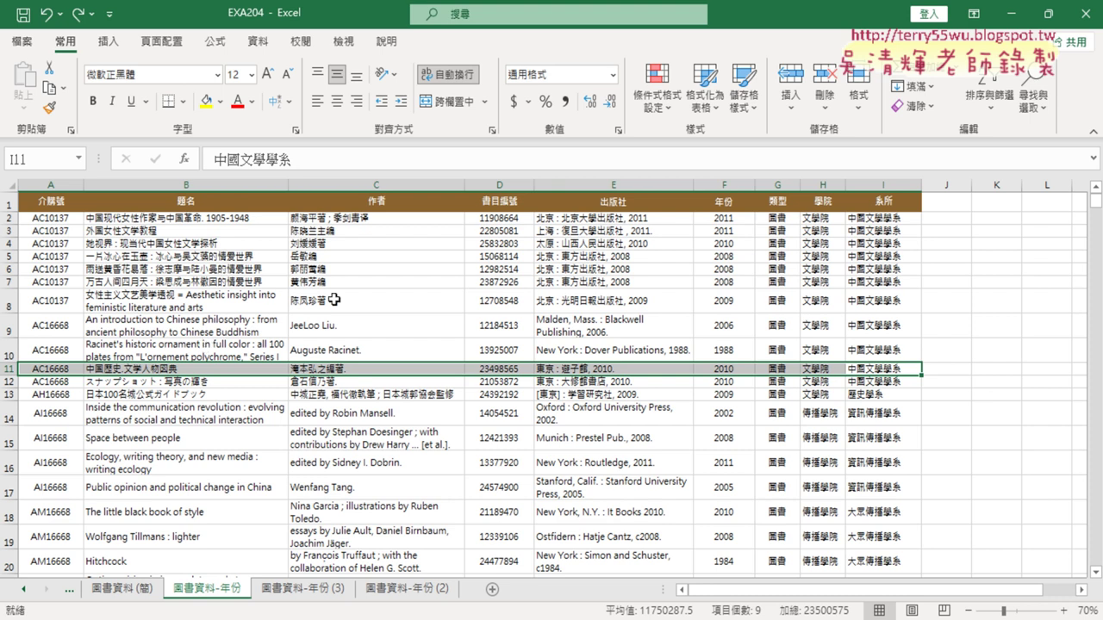
pyautogui.click(665, 103)
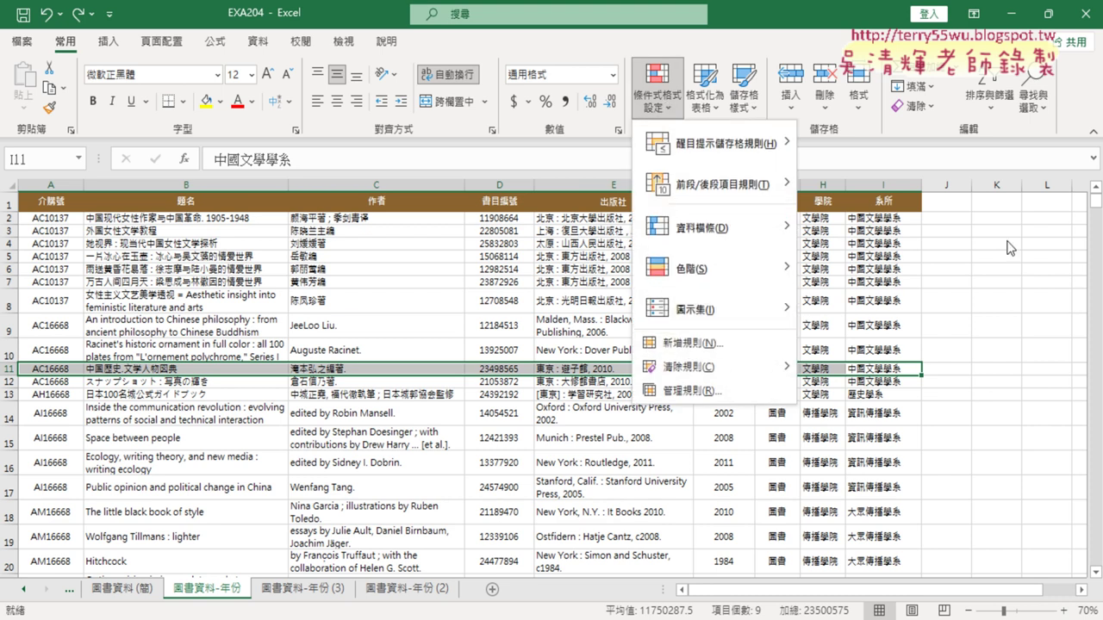
pyautogui.click(1045, 102)
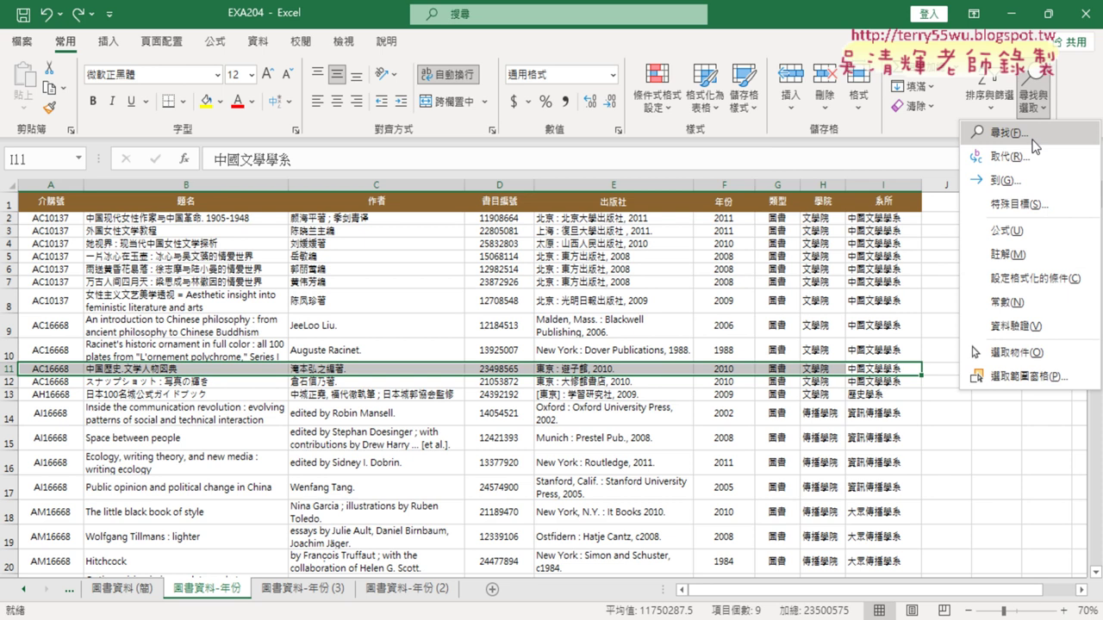
# Step: Open Find with 2011 as the search term and expand its options to the search order list
pyautogui.click(1035, 134)
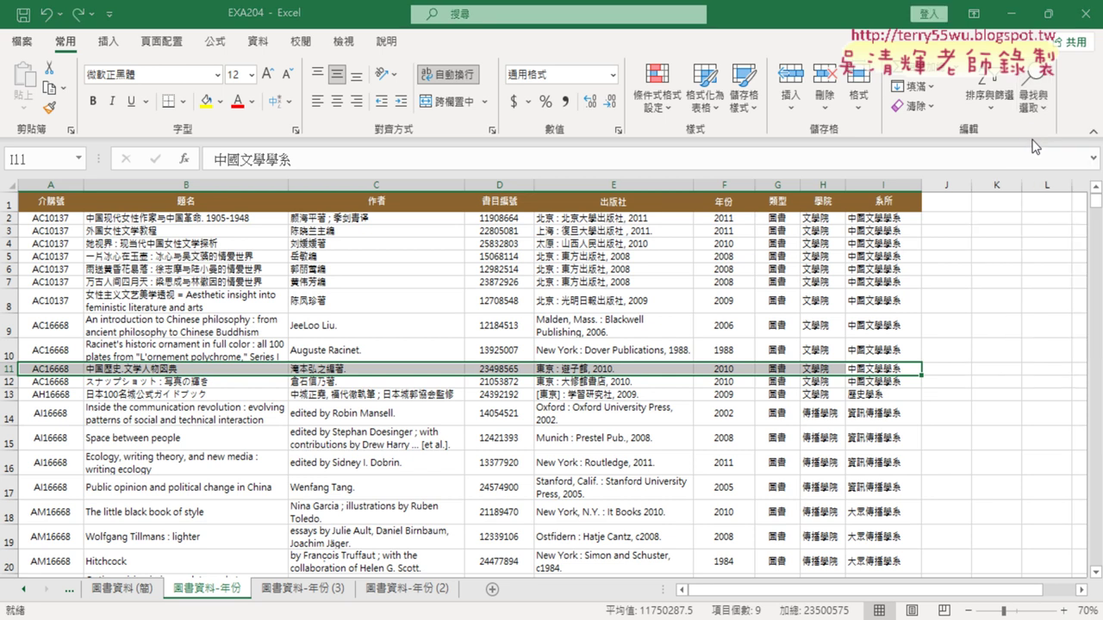
pyautogui.moveTo(615, 234); pyautogui.dragTo(697, 89)
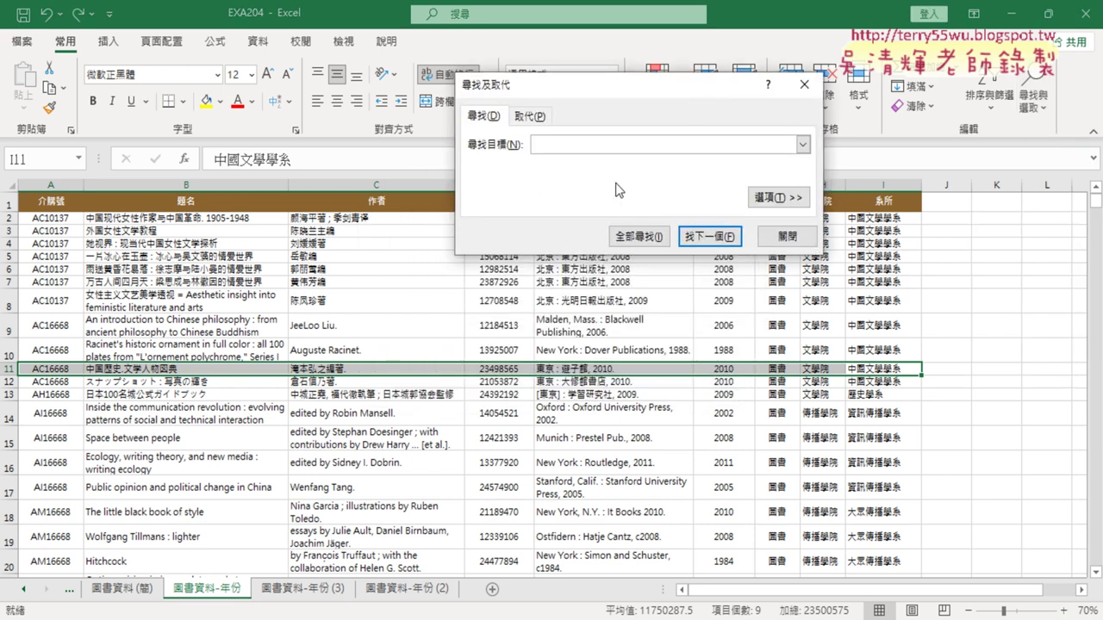
pyautogui.write('2010')
pyautogui.moveTo(644, 85); pyautogui.dragTo(833, 98)
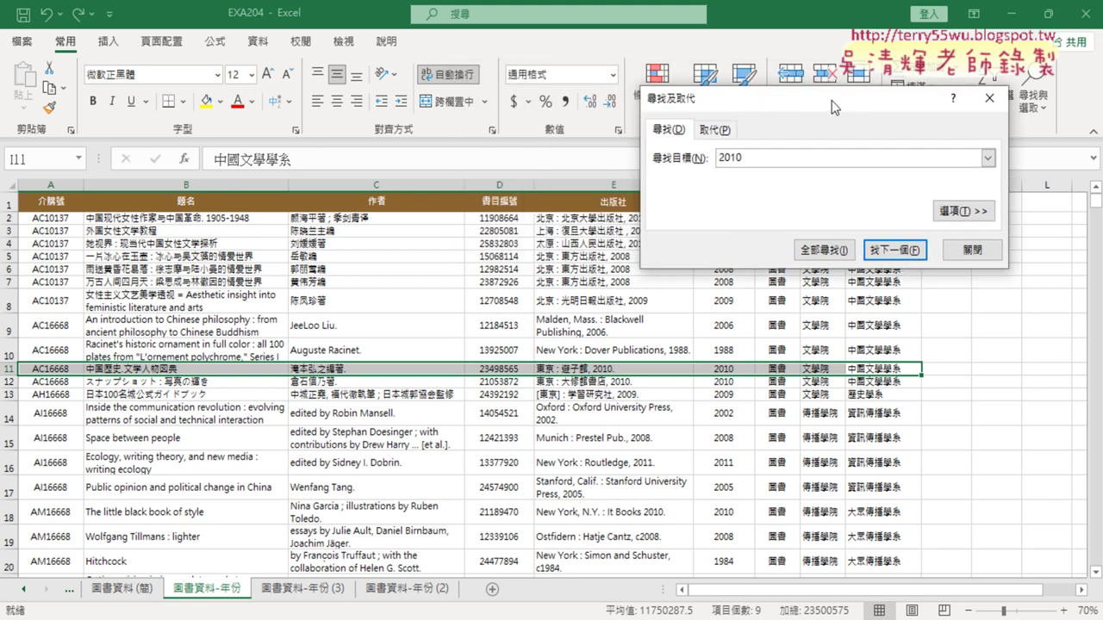
pyautogui.press('BackSpace')
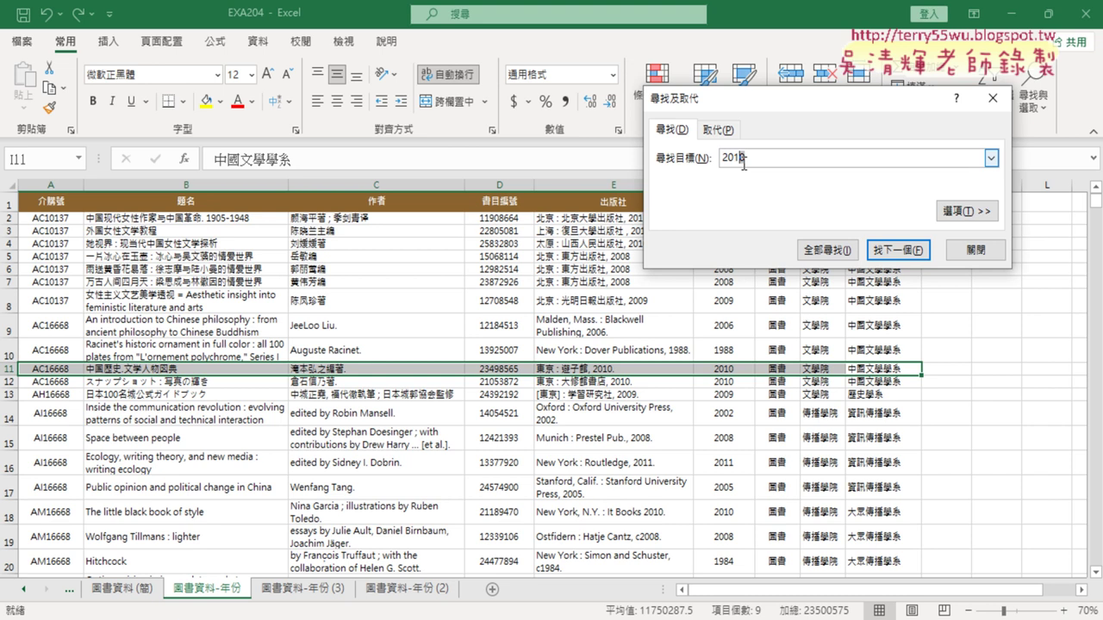
pyautogui.write('1')
pyautogui.click(958, 211)
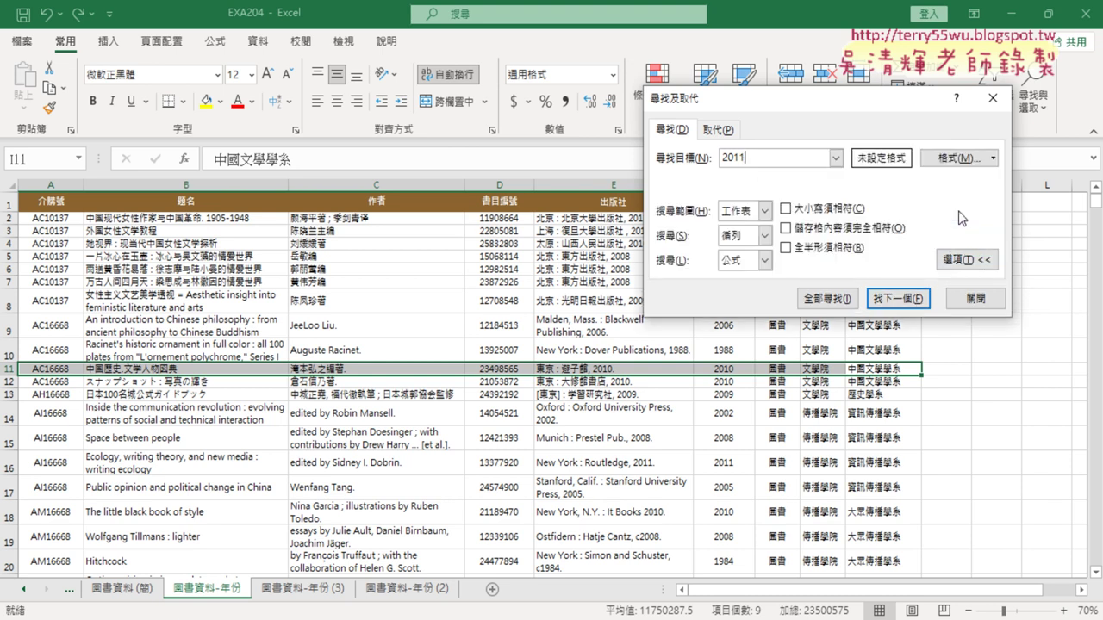
pyautogui.click(741, 238)
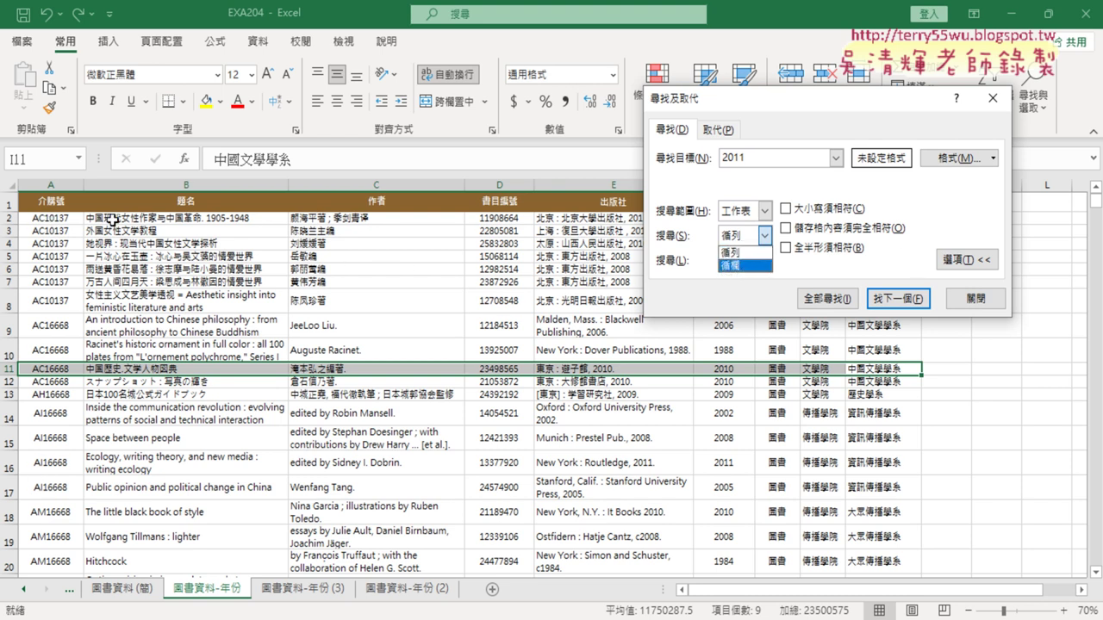
# Step: Search column by column for 6668 from cell A2, stepping through matches like AC16668
pyautogui.click(753, 266)
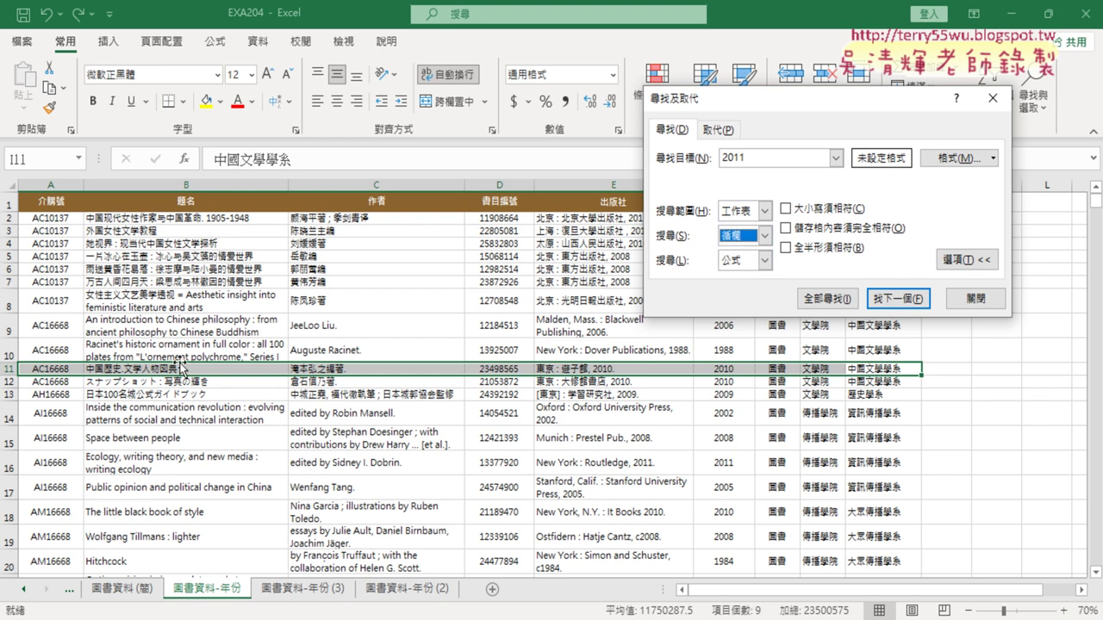
pyautogui.doubleClick(765, 162)
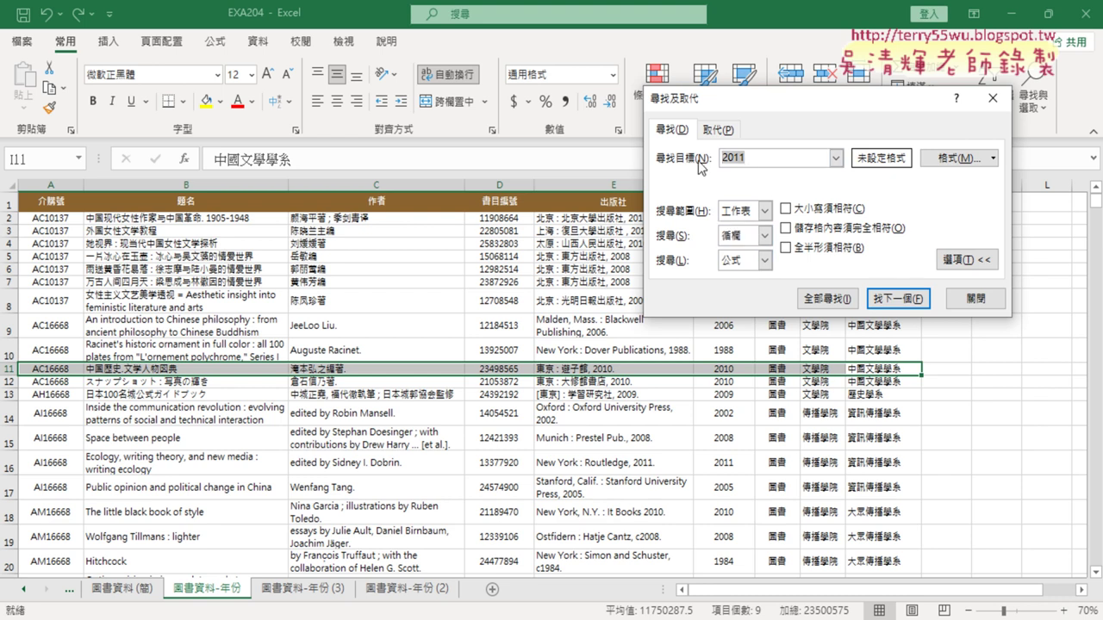
pyautogui.write('666')
pyautogui.write('8')
pyautogui.click(54, 220)
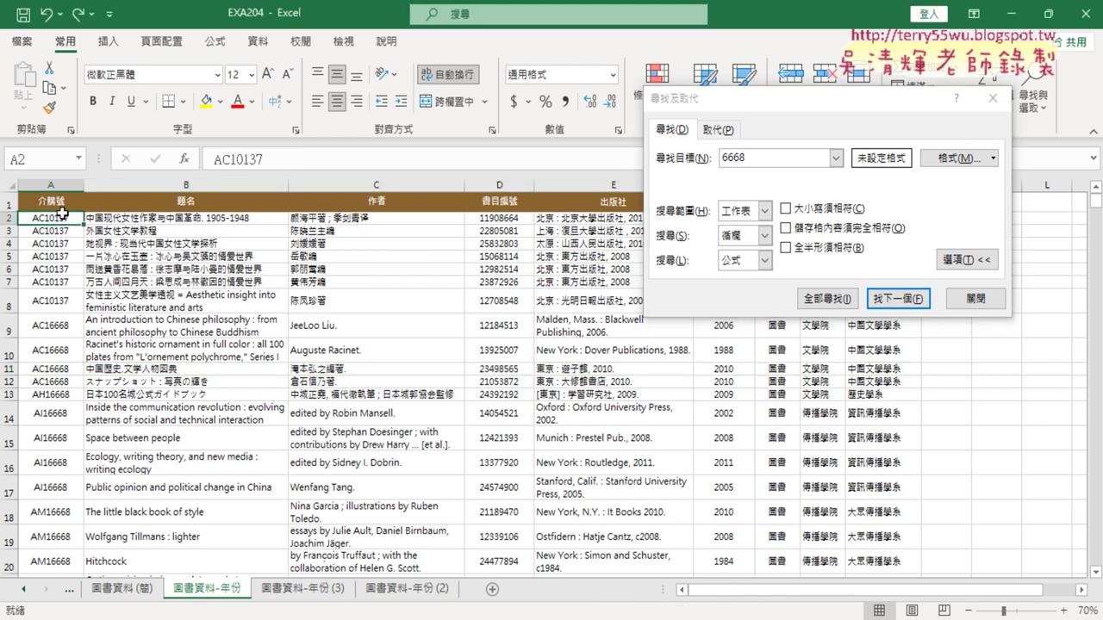
pyautogui.click(742, 240)
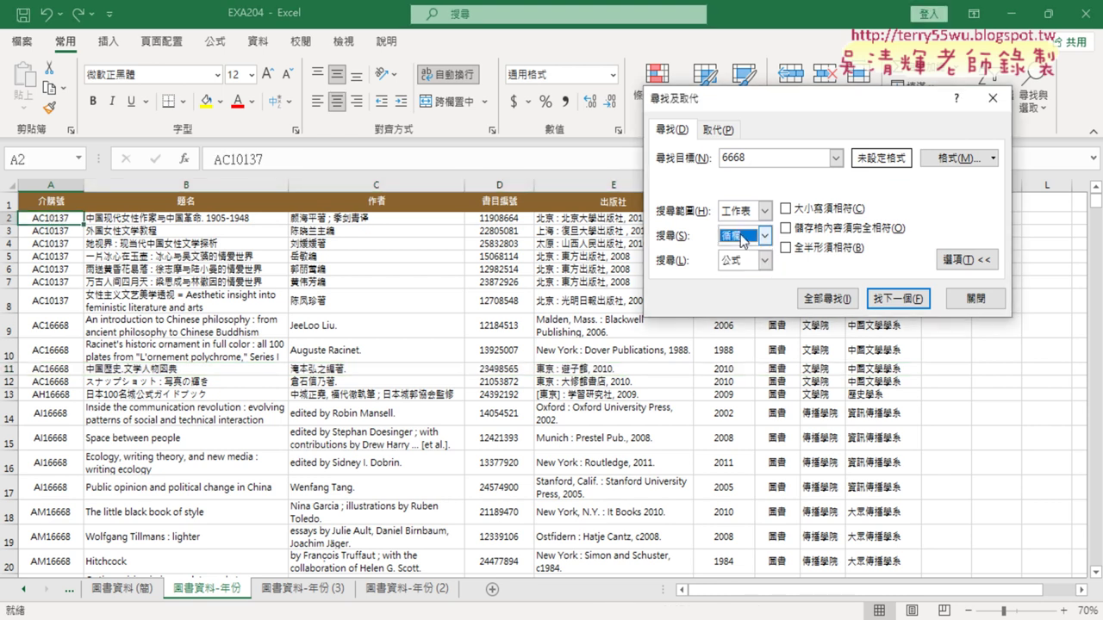
pyautogui.click(910, 303)
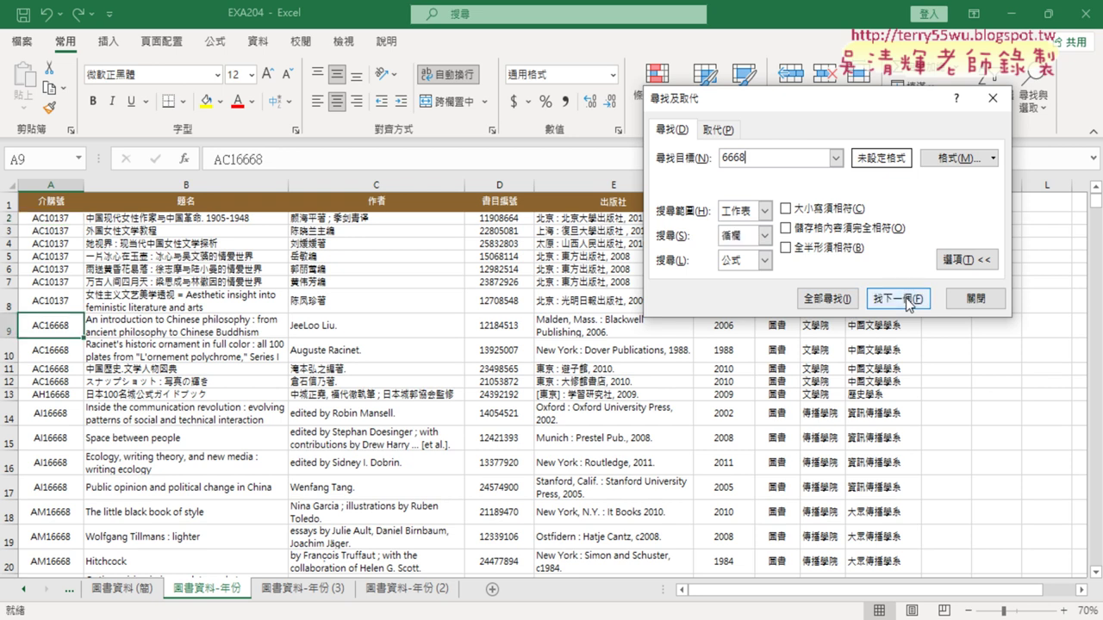
pyautogui.click(909, 303)
pyautogui.click(910, 303)
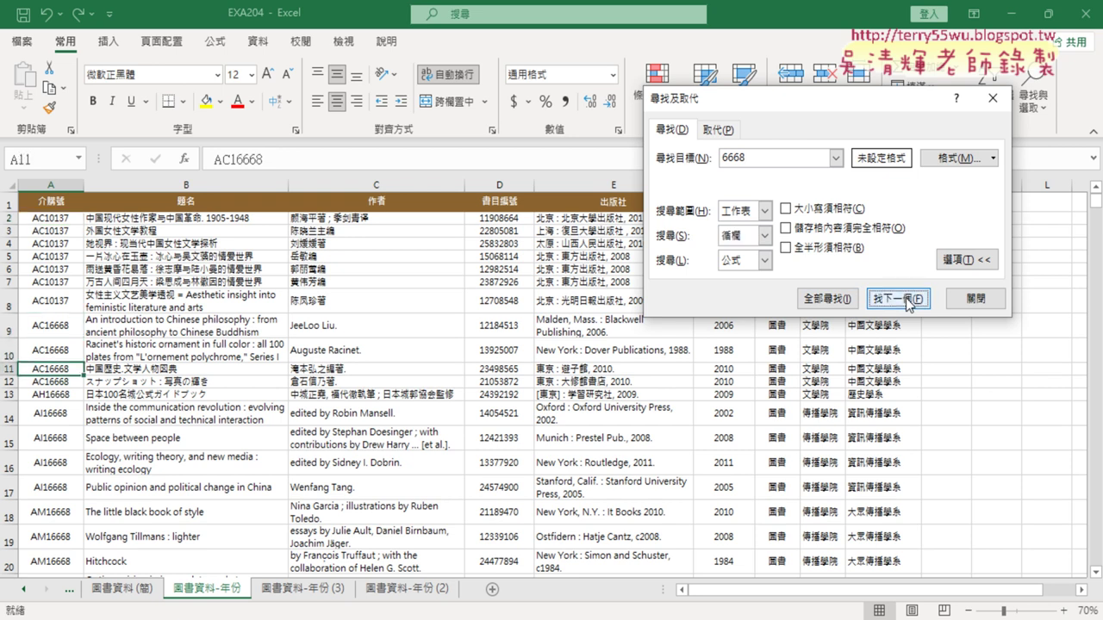
# Step: Find all cells containing 6668 and enlarge the results list
pyautogui.click(829, 299)
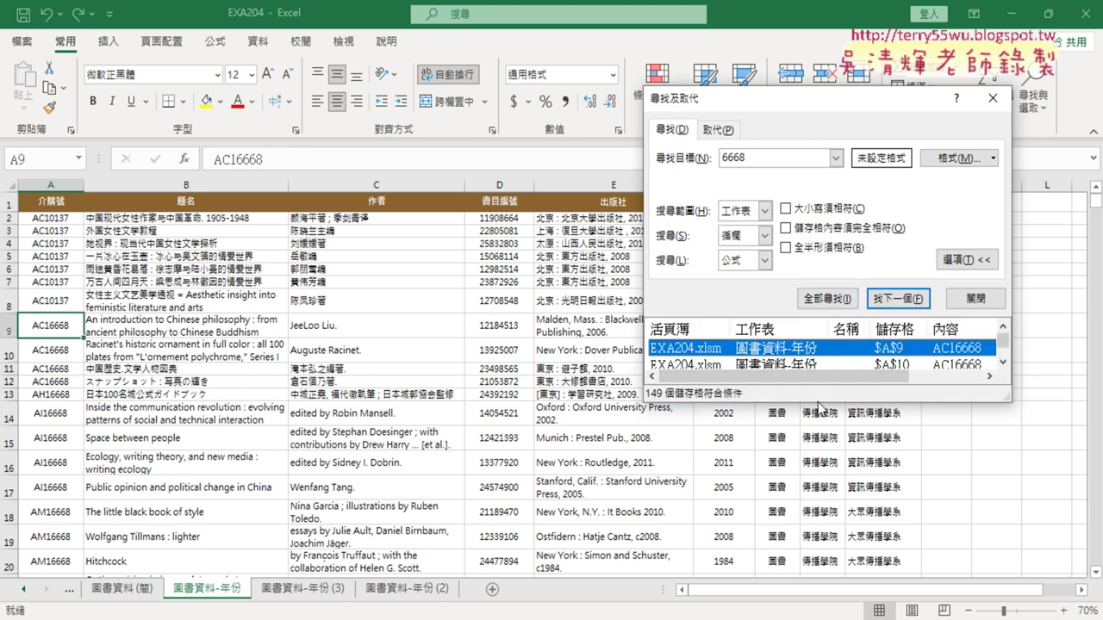
pyautogui.moveTo(820, 403); pyautogui.dragTo(813, 596)
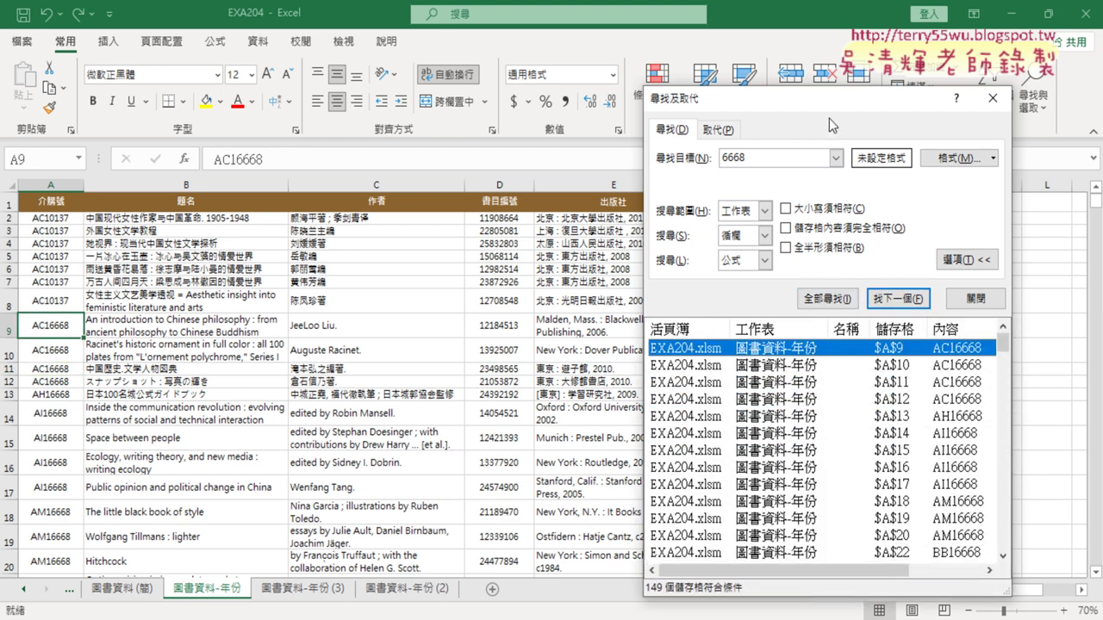
pyautogui.moveTo(828, 99); pyautogui.dragTo(627, 52)
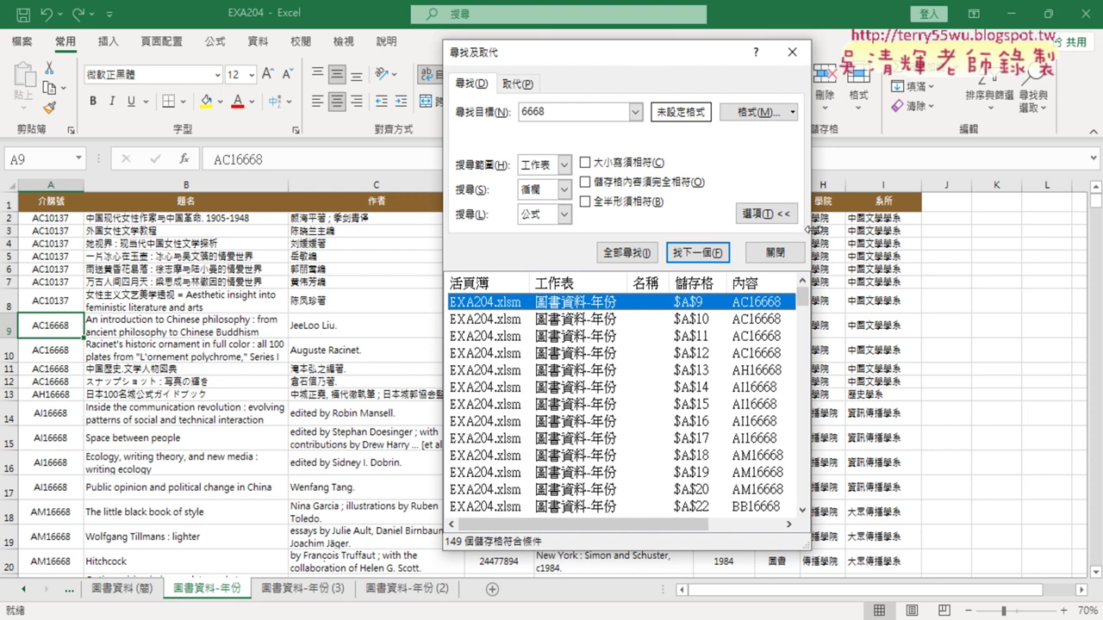
pyautogui.moveTo(806, 229); pyautogui.dragTo(1030, 229)
# Step: Scroll the 149 matches down to SP16668 in A557 and select them all
pyautogui.scroll(-3, 911, 315)
pyautogui.scroll(3, 689, 314)
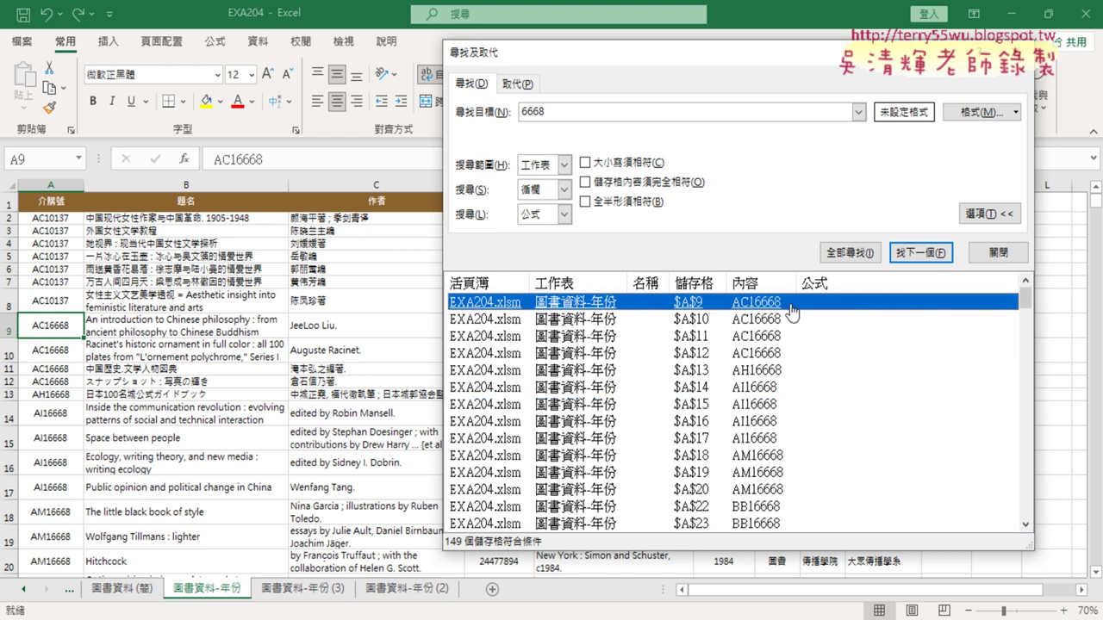
pyautogui.scroll(-8, 728, 412)
pyautogui.scroll(-8, 728, 412)
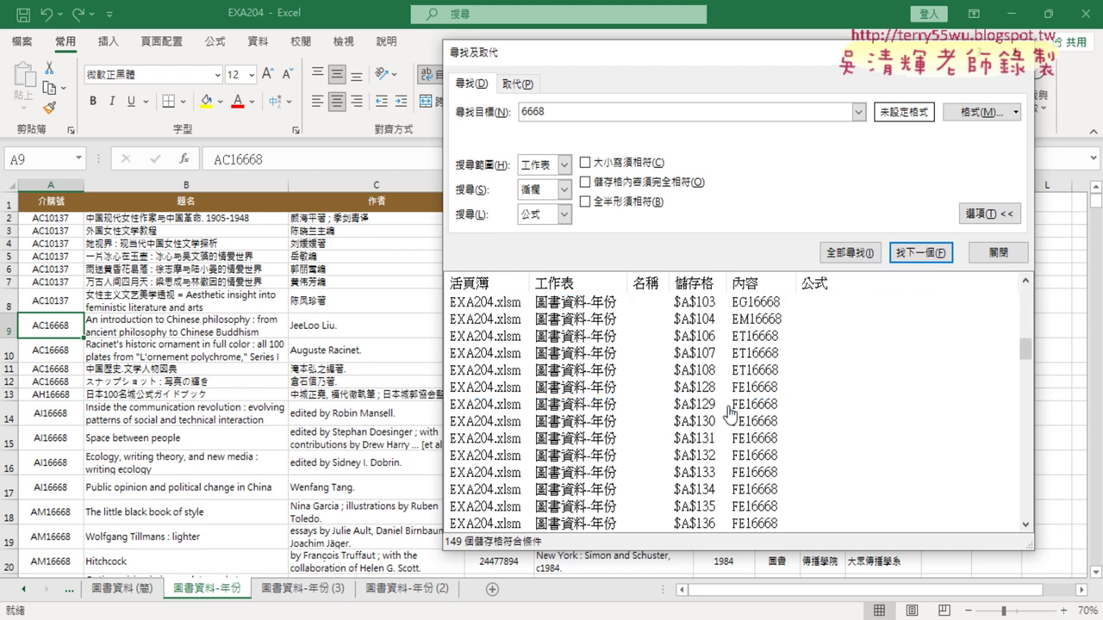
pyautogui.scroll(-6, 729, 412)
pyautogui.scroll(-5, 728, 412)
pyautogui.scroll(-5, 729, 412)
pyautogui.scroll(-3, 729, 412)
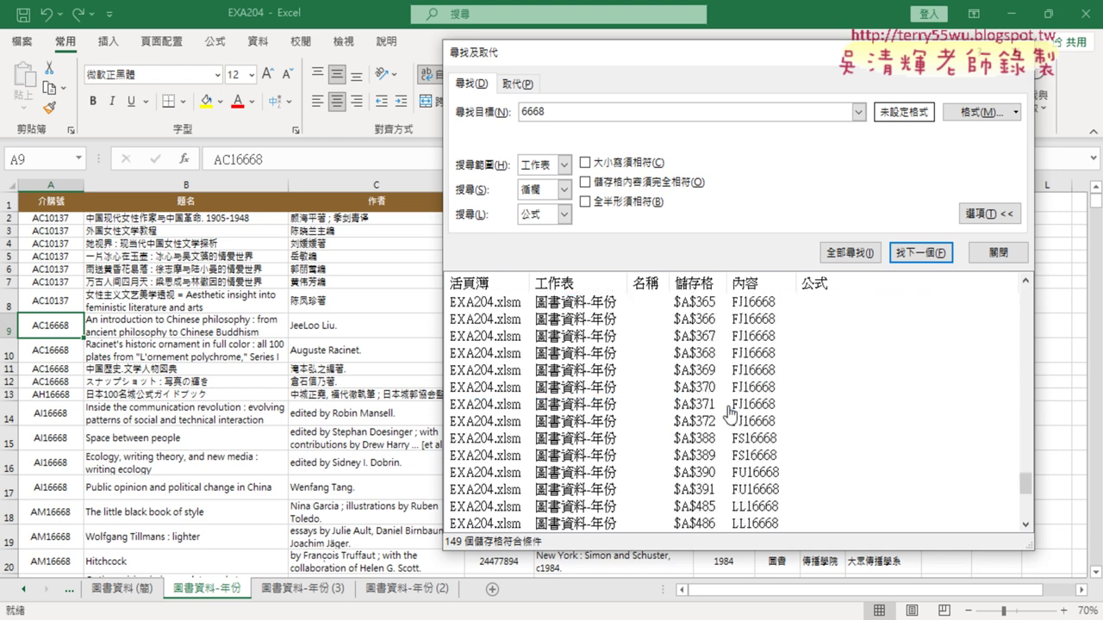
pyautogui.scroll(-5, 729, 411)
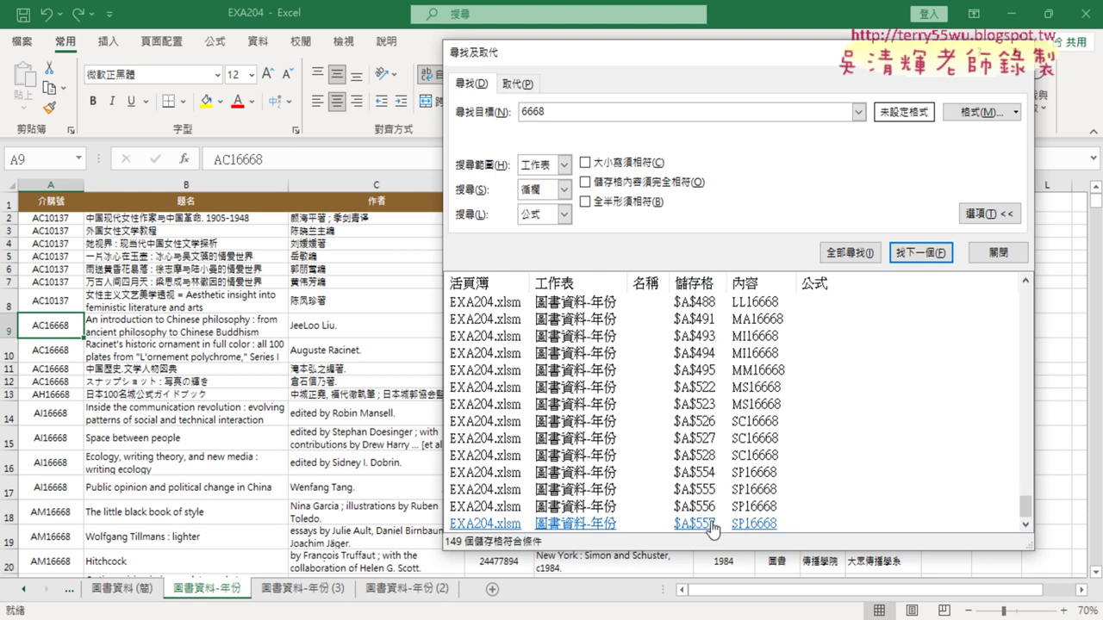
pyautogui.keyDown('shift'); pyautogui.click(712, 525); pyautogui.keyUp('shift')
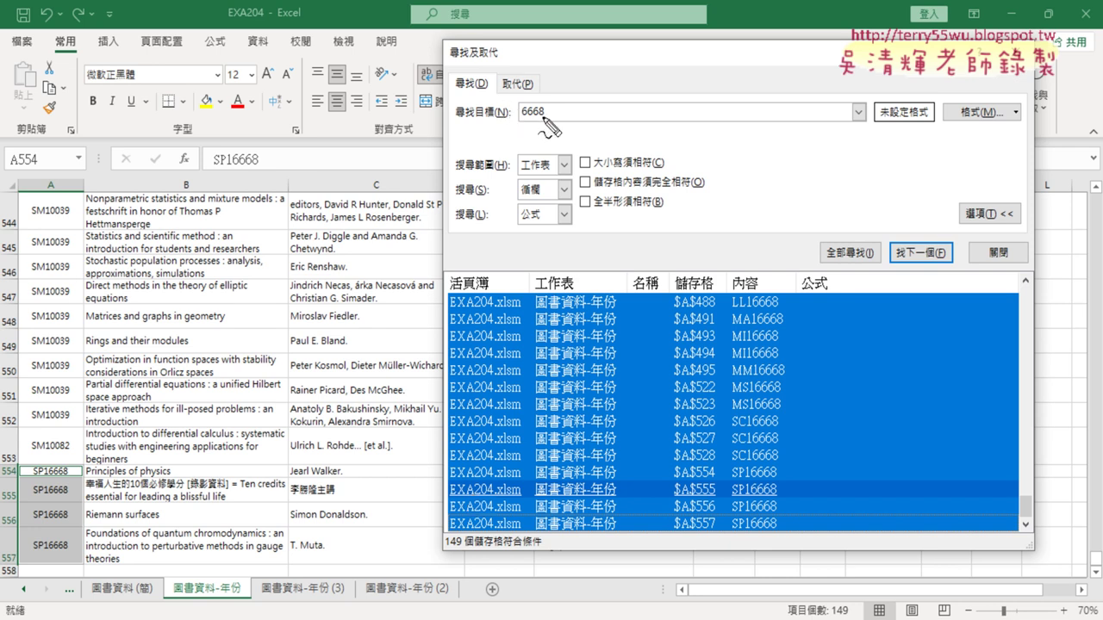
pyautogui.moveTo(541, 122)
pyautogui.mouseDown()
pyautogui.moveTo(476, 130)
pyautogui.moveTo(541, 122)
pyautogui.mouseUp()
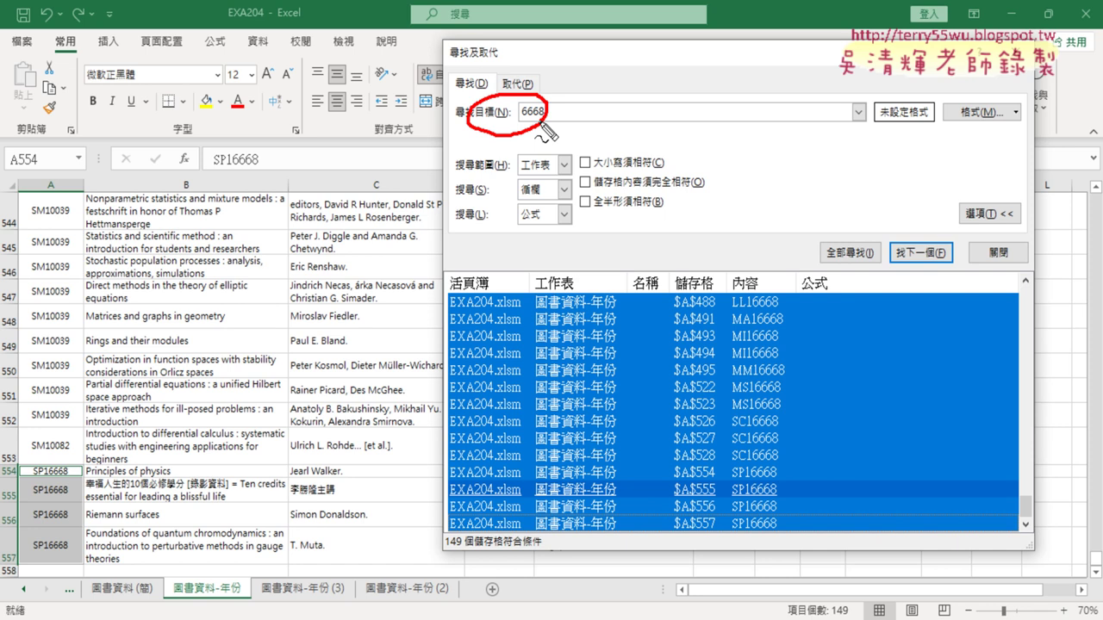
pyautogui.moveTo(541, 181); pyautogui.dragTo(550, 201)
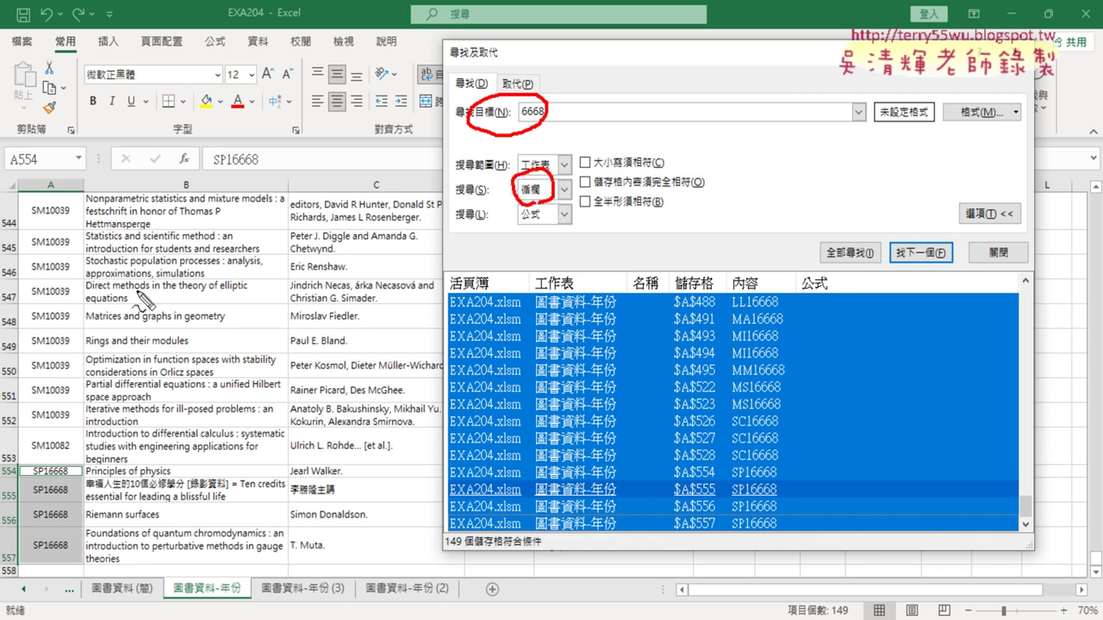
pyautogui.moveTo(60, 155)
pyautogui.mouseDown()
pyautogui.moveTo(50, 336)
pyautogui.moveTo(82, 327)
pyautogui.mouseUp()
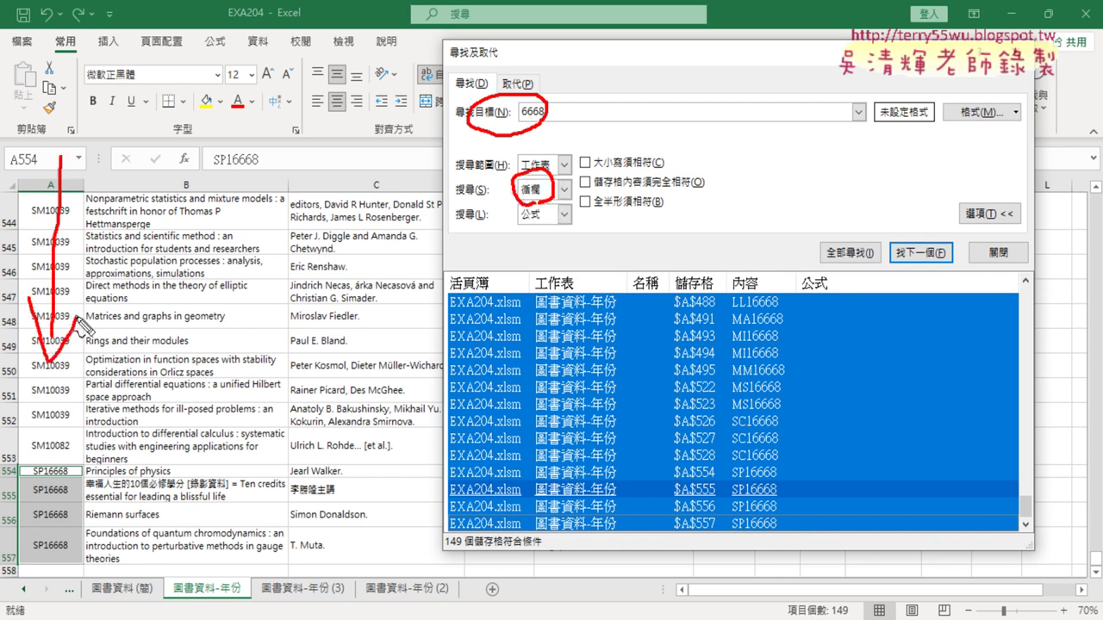
pyautogui.moveTo(98, 219); pyautogui.dragTo(231, 244)
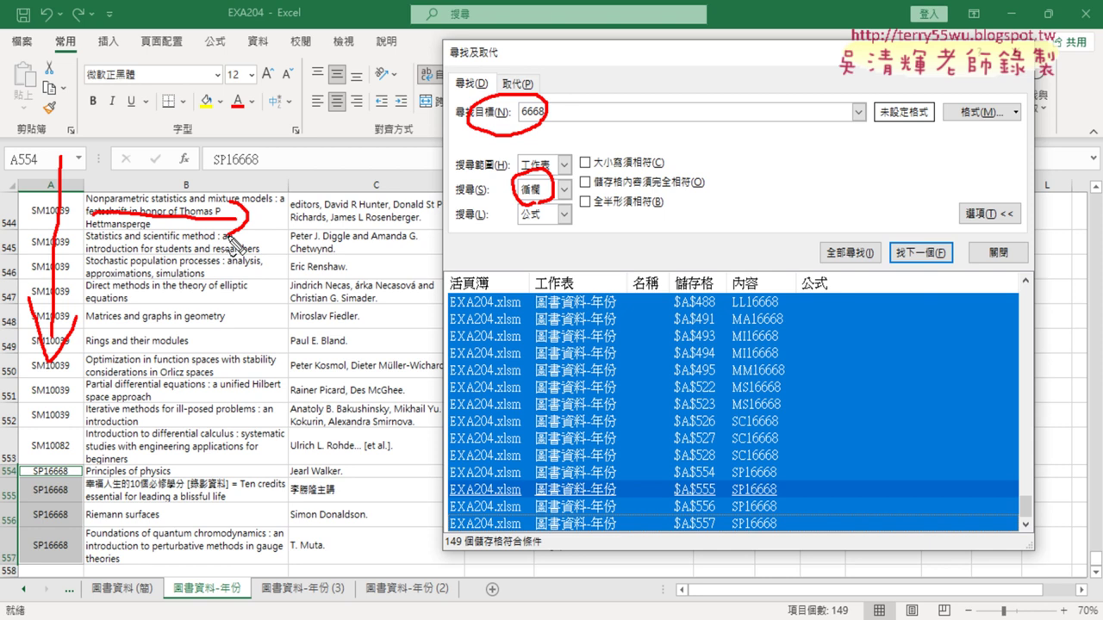
pyautogui.moveTo(946, 263); pyautogui.dragTo(956, 270)
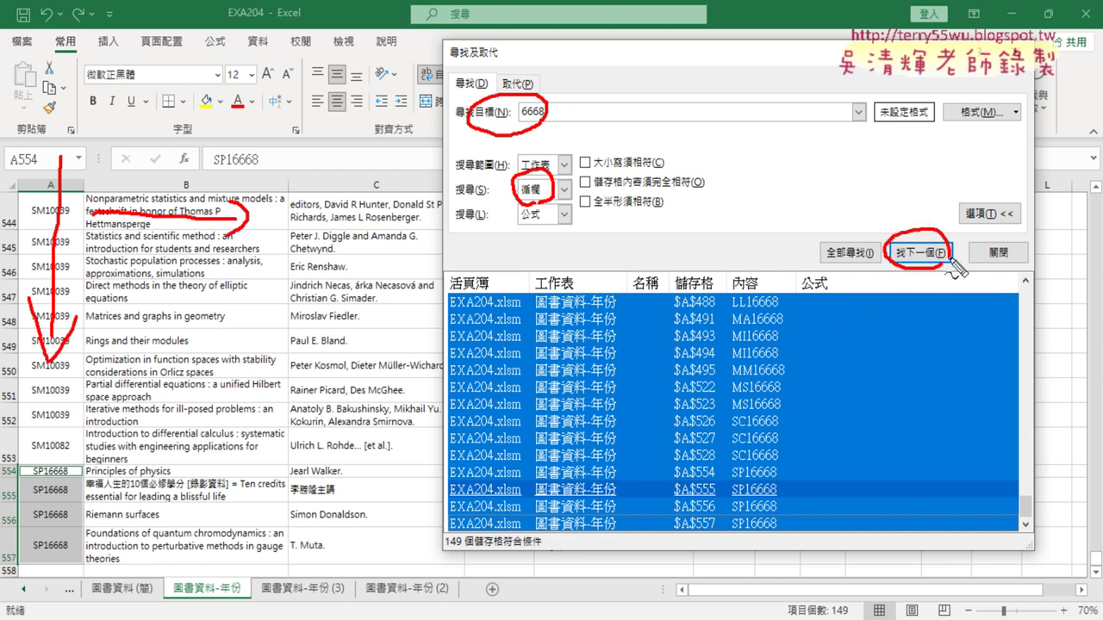
pyautogui.moveTo(880, 265); pyautogui.dragTo(870, 261)
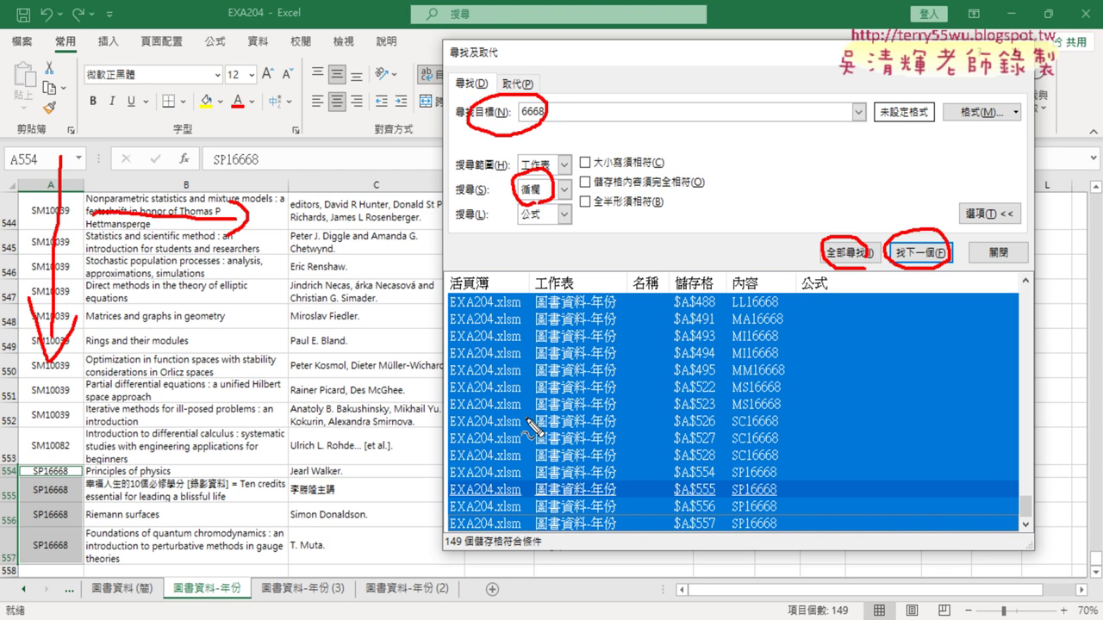
pyautogui.press('Escape')
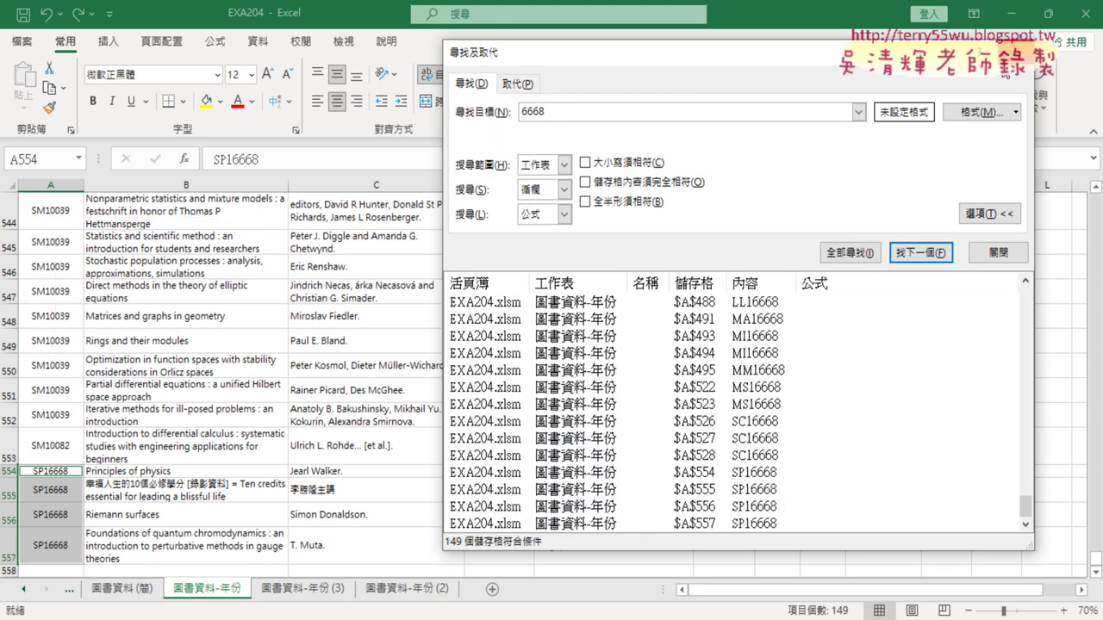
# Step: Close Find and Replace, return to cell A1, and bring up the 資料 ribbon
pyautogui.click(1024, 53)
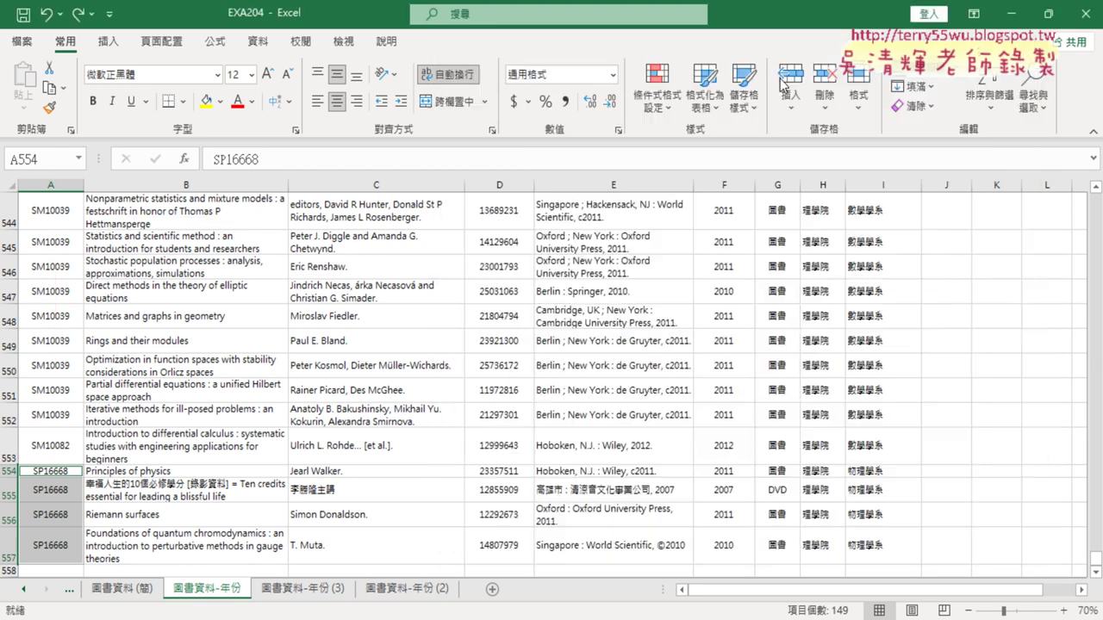
pyautogui.click(1027, 107)
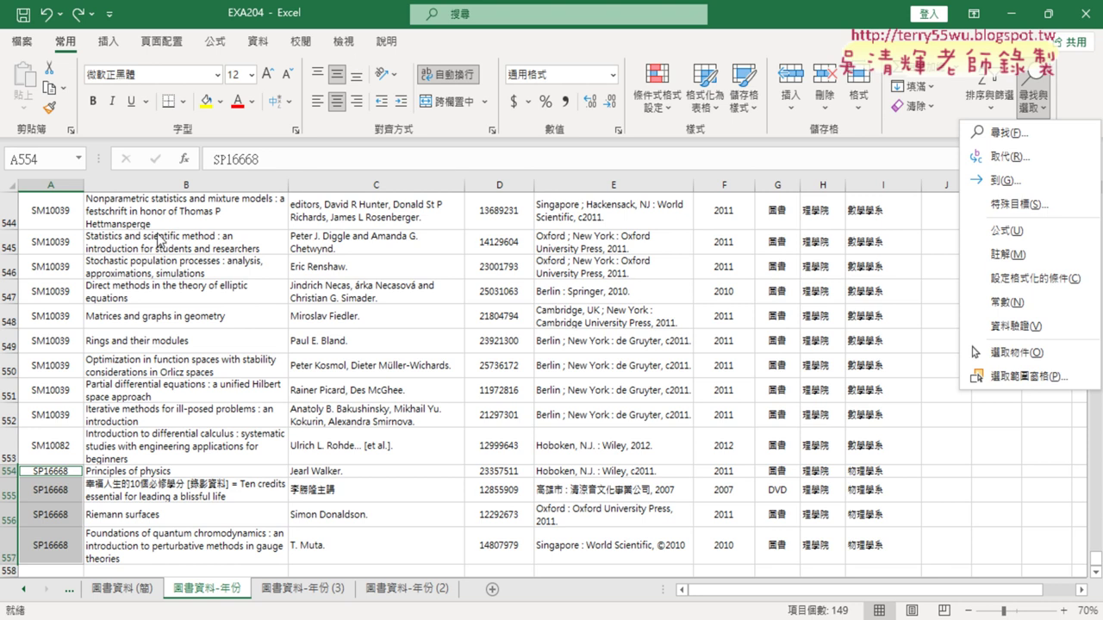
pyautogui.click(97, 274)
pyautogui.click(64, 266)
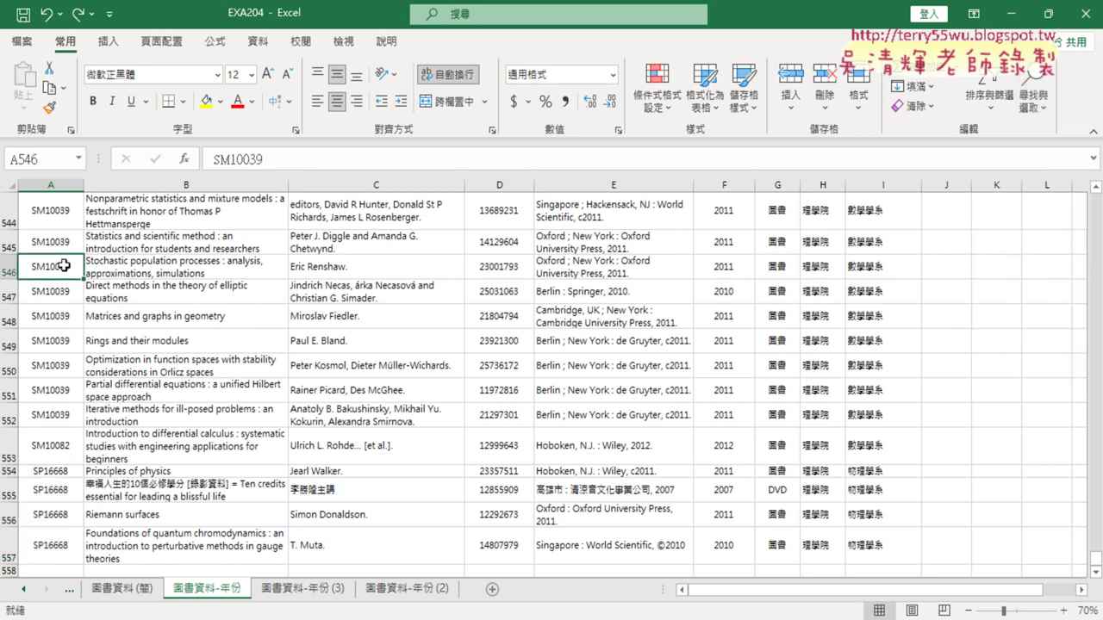
pyautogui.hotkey('ctrl', 'Home')
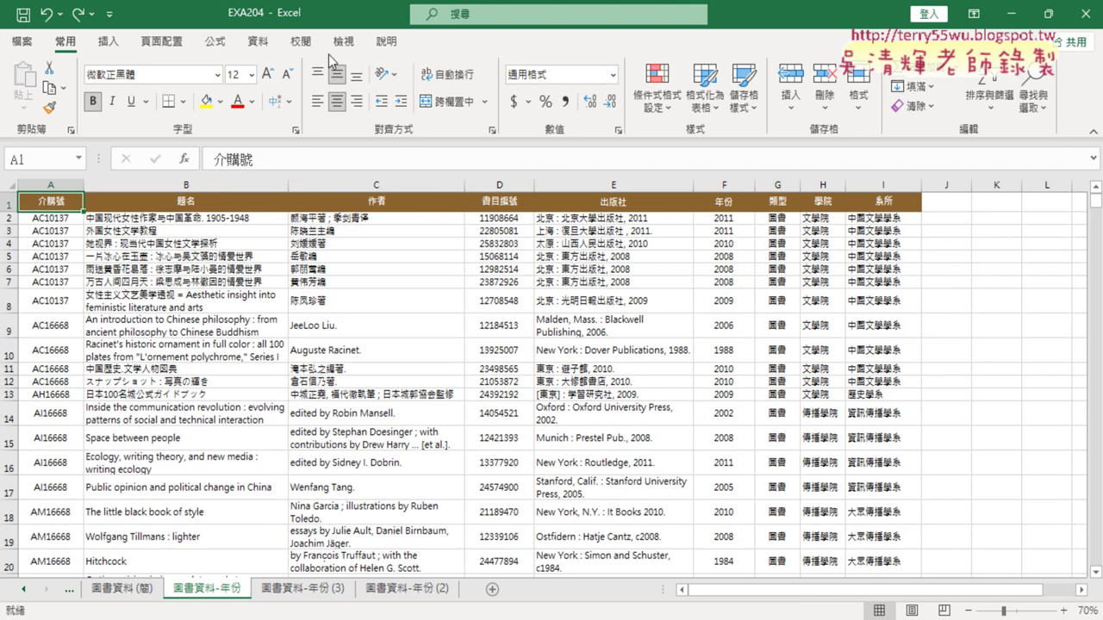
pyautogui.click(257, 41)
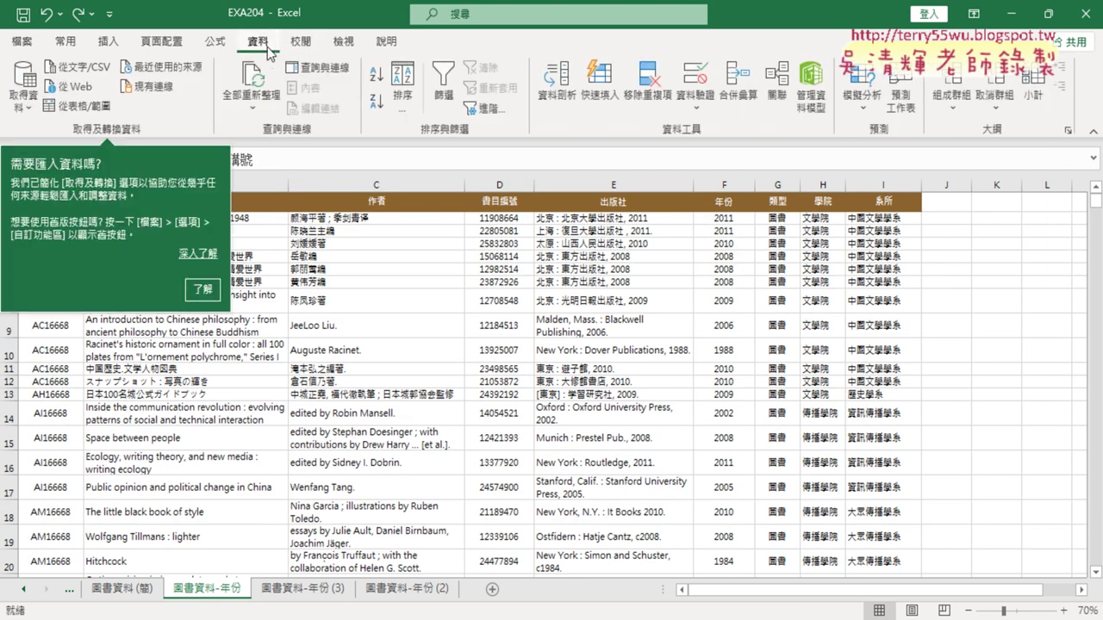
# Step: Dismiss the import tip and switch on AutoFilter for the header row, 介購號 through 系所
pyautogui.click(193, 297)
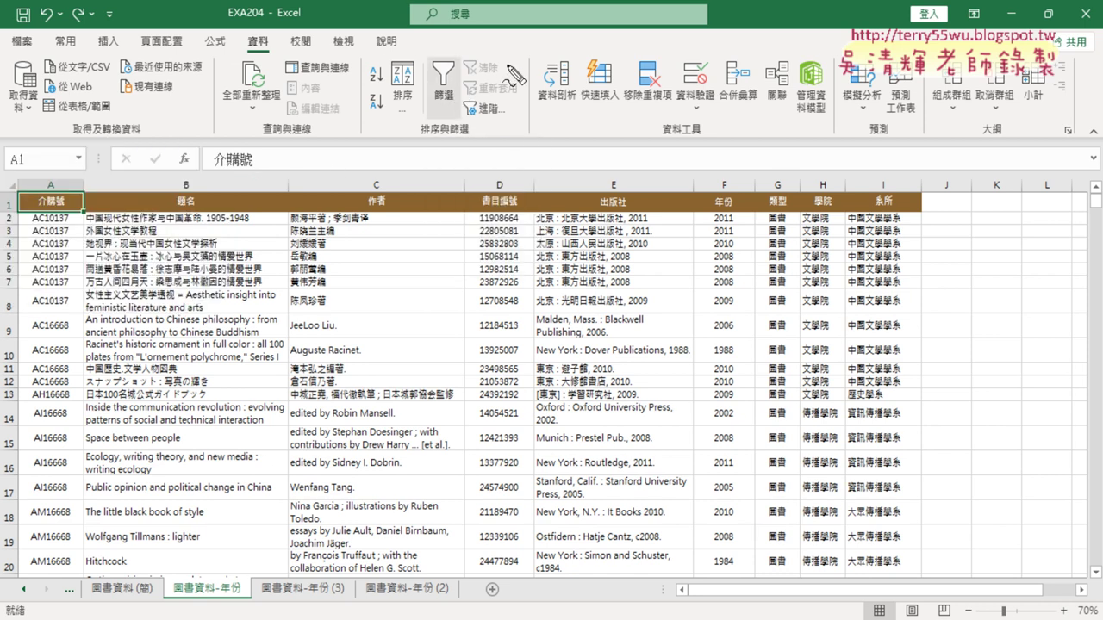
pyautogui.moveTo(454, 121); pyautogui.dragTo(459, 126)
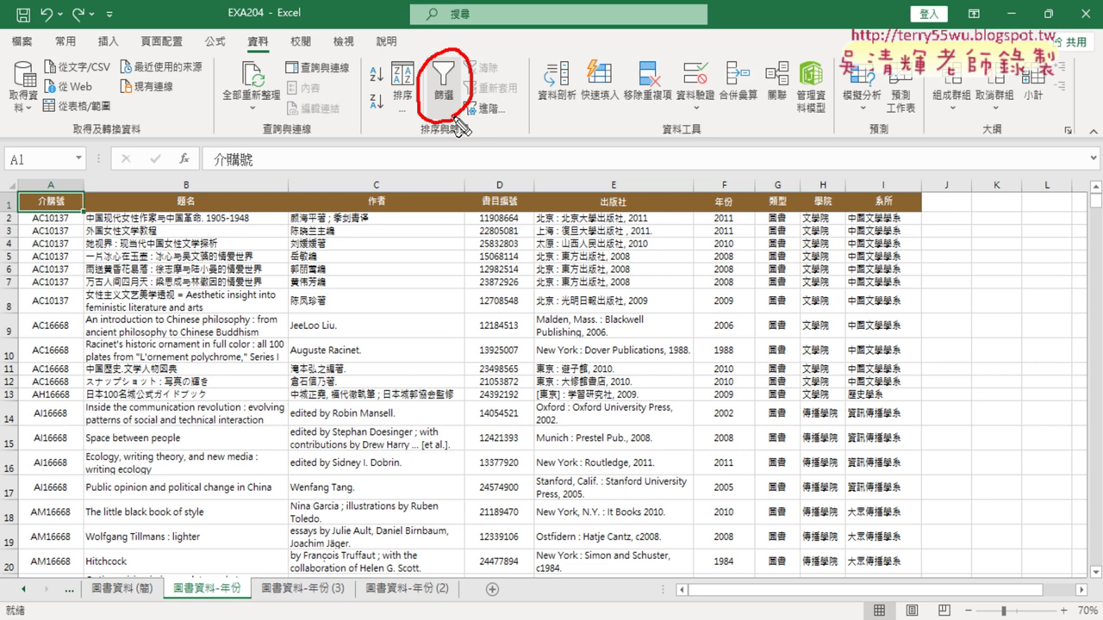
pyautogui.moveTo(437, 257)
pyautogui.mouseDown()
pyautogui.moveTo(439, 130)
pyautogui.moveTo(431, 146)
pyautogui.mouseUp()
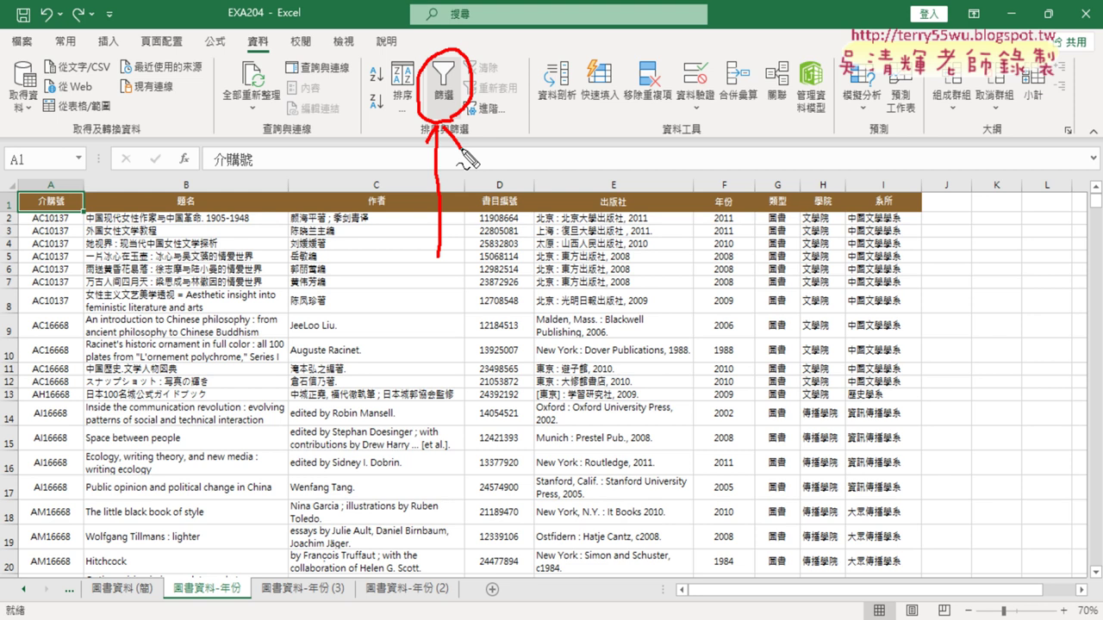
pyautogui.press('Escape')
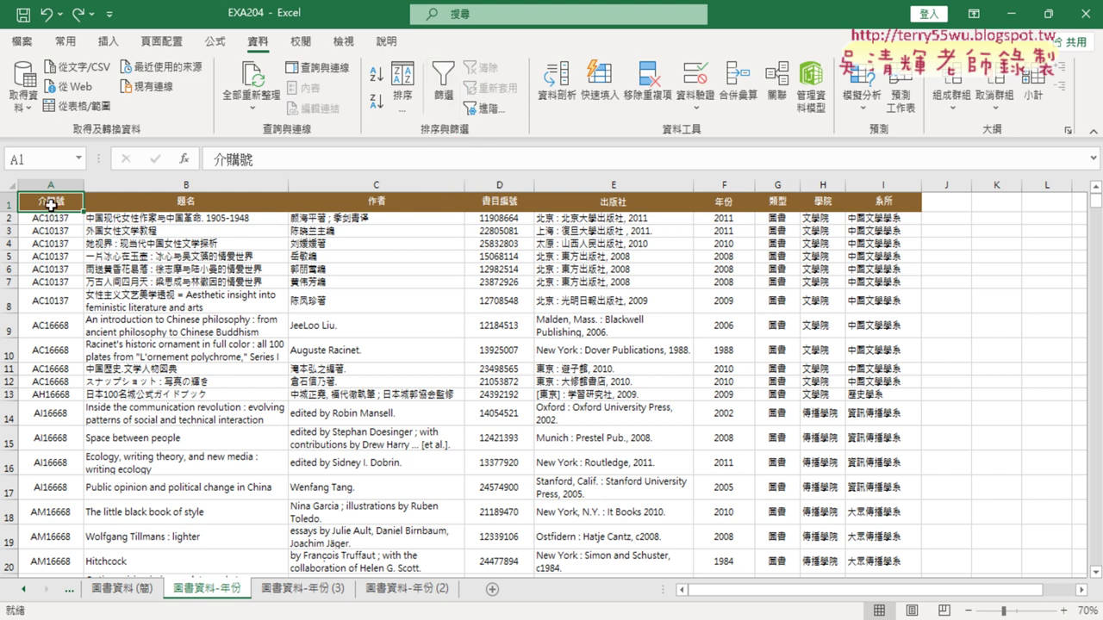
pyautogui.click(147, 205)
pyautogui.click(49, 204)
pyautogui.click(147, 207)
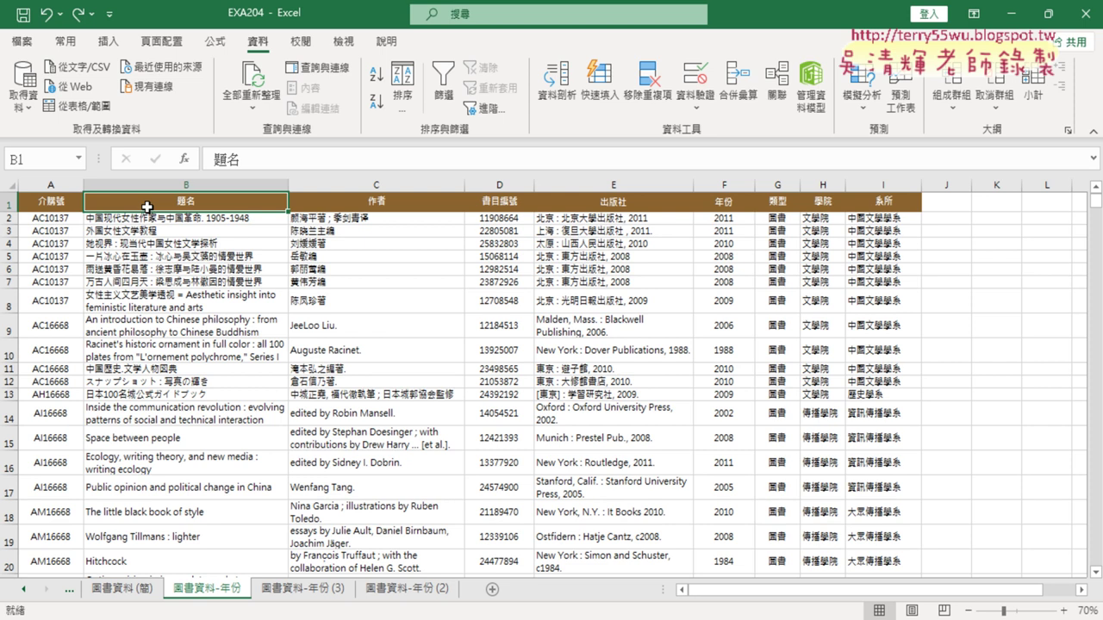
pyautogui.click(454, 100)
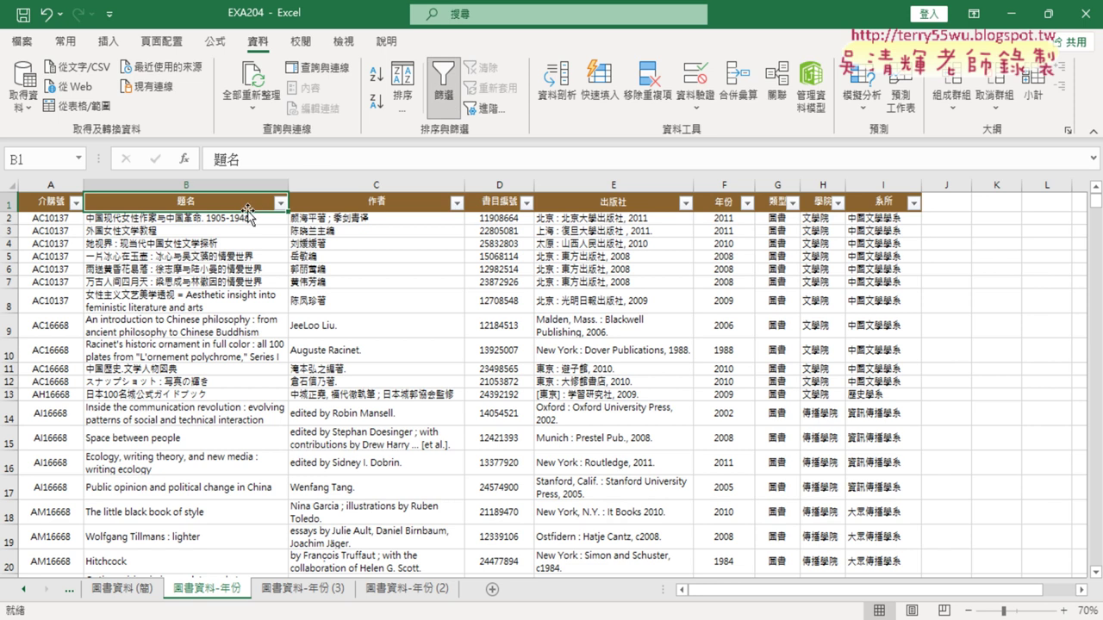
pyautogui.click(77, 202)
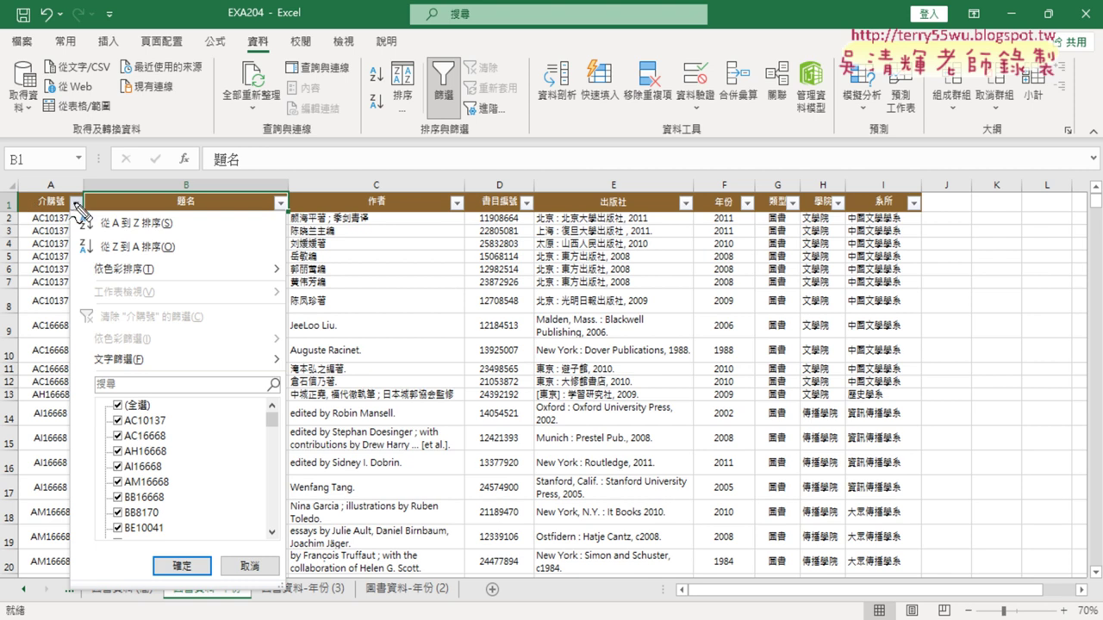
pyautogui.moveTo(82, 193)
pyautogui.mouseDown()
pyautogui.moveTo(90, 226)
pyautogui.moveTo(74, 233)
pyautogui.mouseUp()
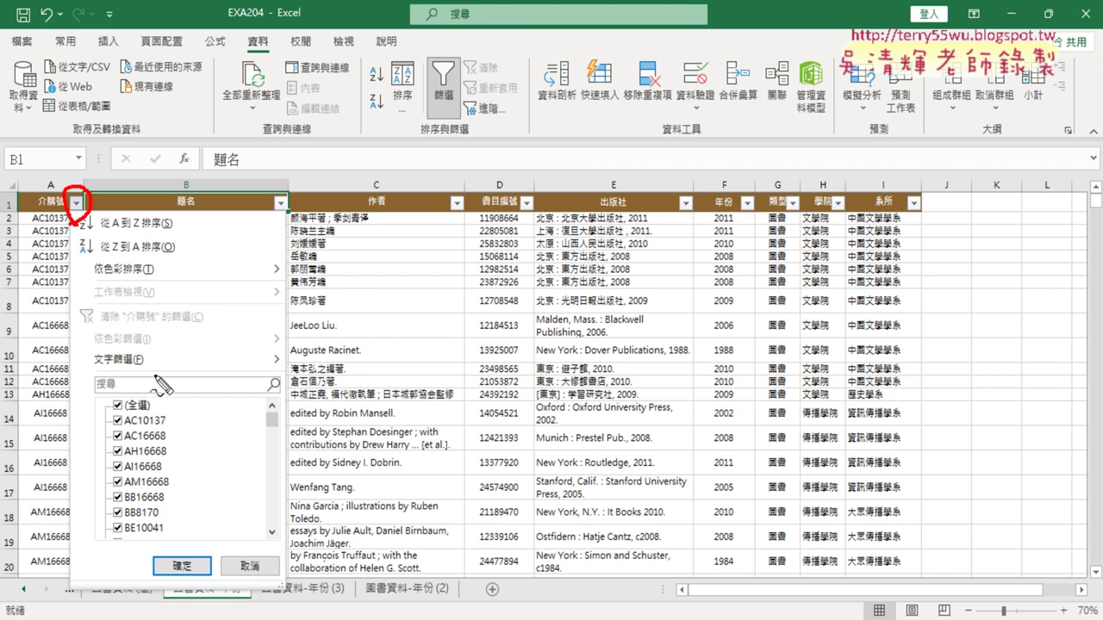
pyautogui.moveTo(125, 385)
pyautogui.mouseDown()
pyautogui.moveTo(91, 345)
pyautogui.moveTo(145, 388)
pyautogui.mouseUp()
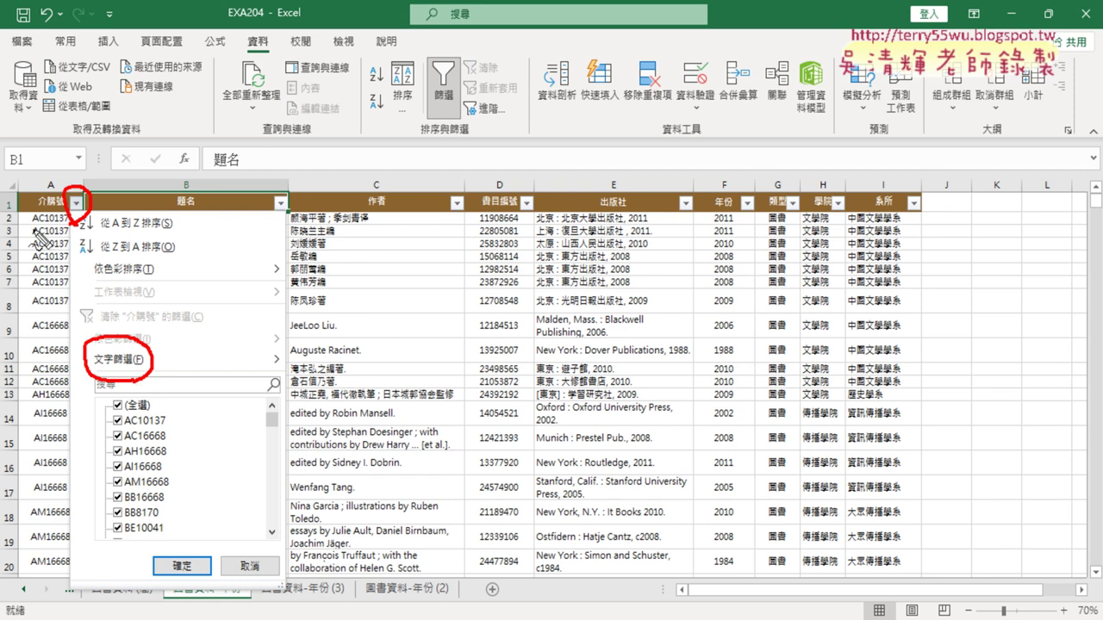
pyautogui.moveTo(29, 232); pyautogui.dragTo(71, 225)
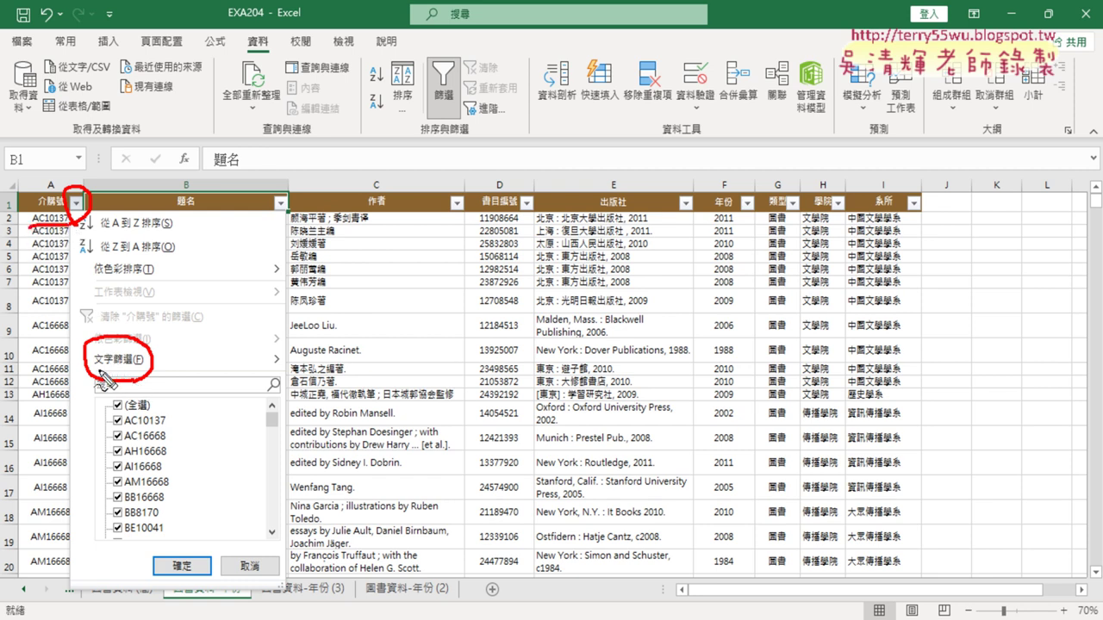
pyautogui.press('Escape')
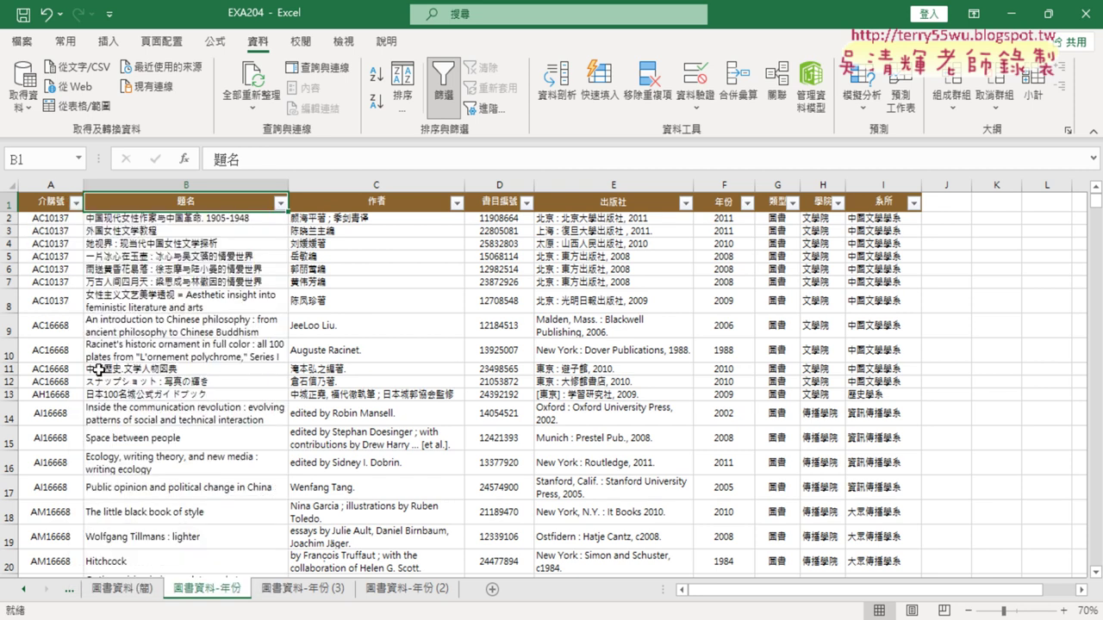
pyautogui.click(747, 203)
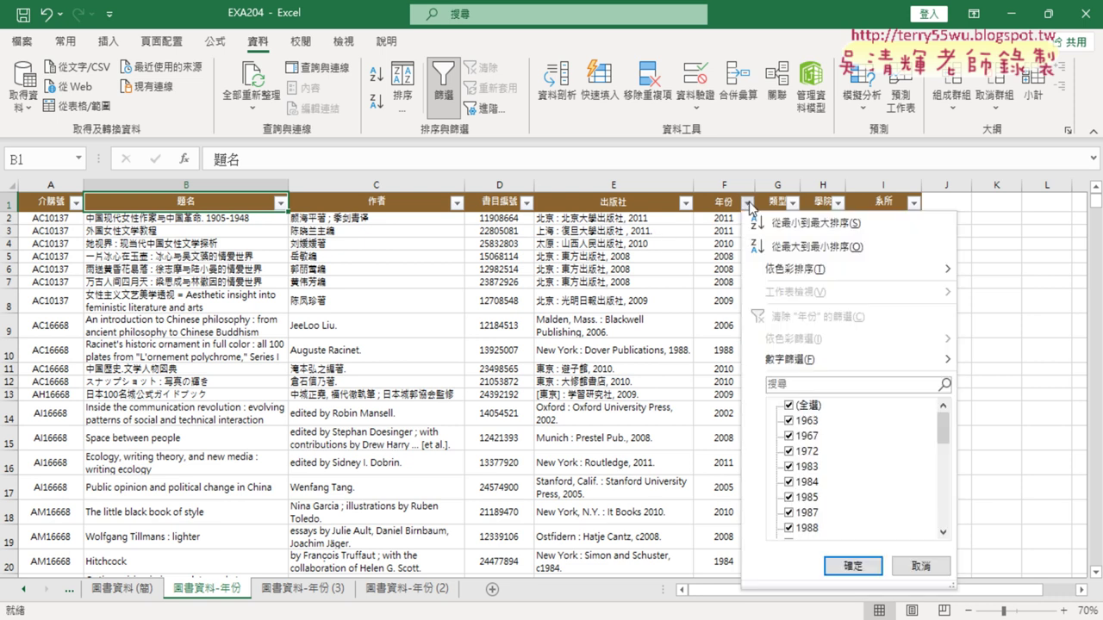
pyautogui.moveTo(788, 360)
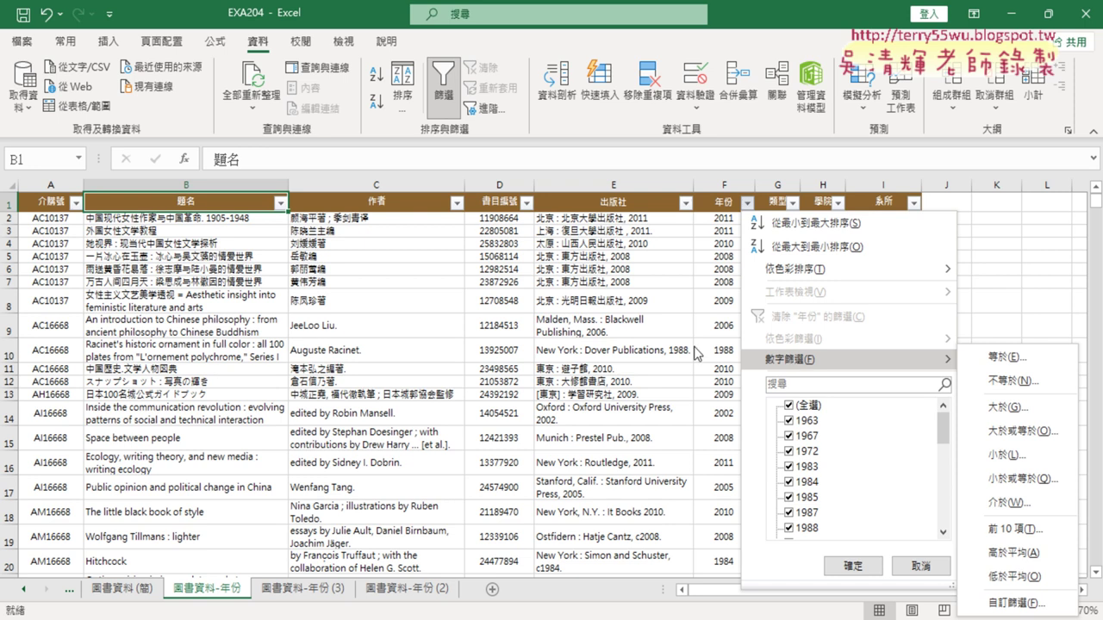
pyautogui.click(79, 205)
pyautogui.click(79, 205)
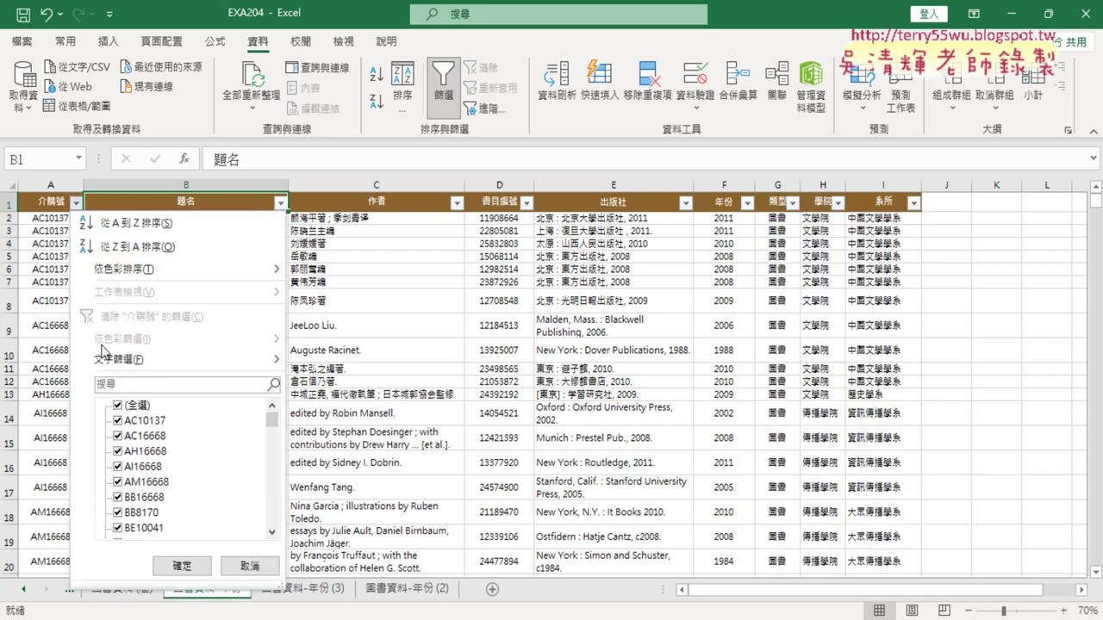
pyautogui.moveTo(121, 359)
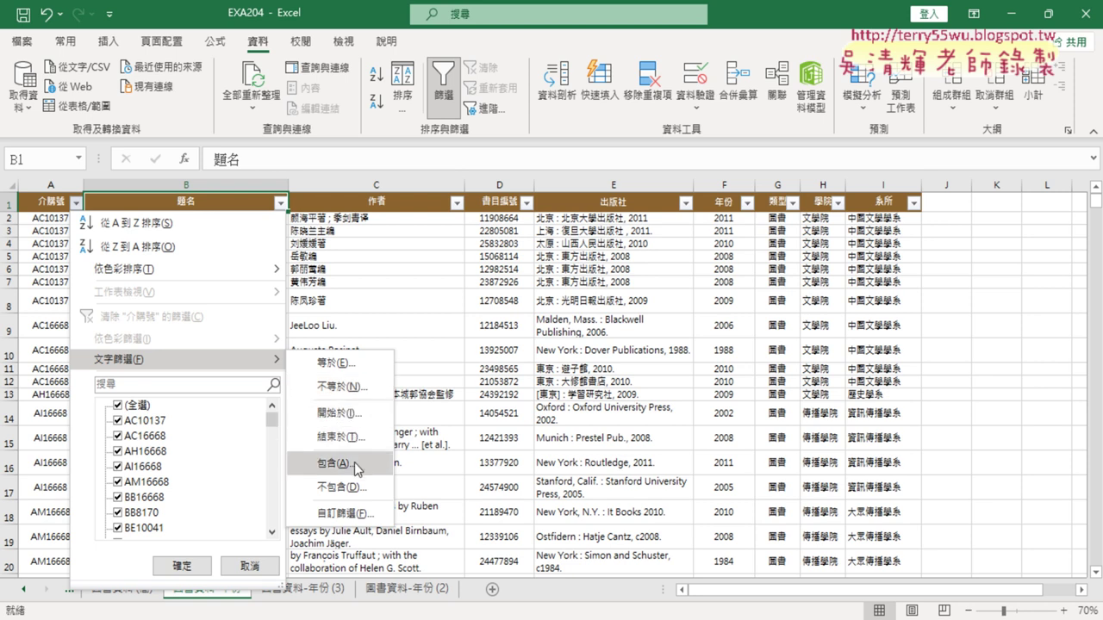
pyautogui.click(747, 203)
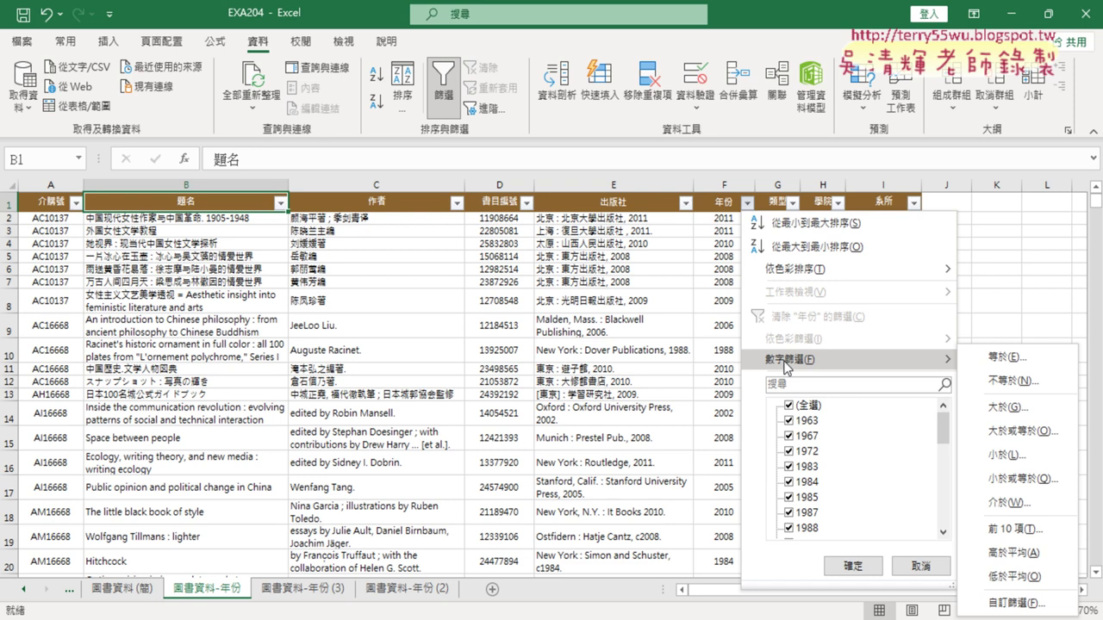
pyautogui.click(529, 207)
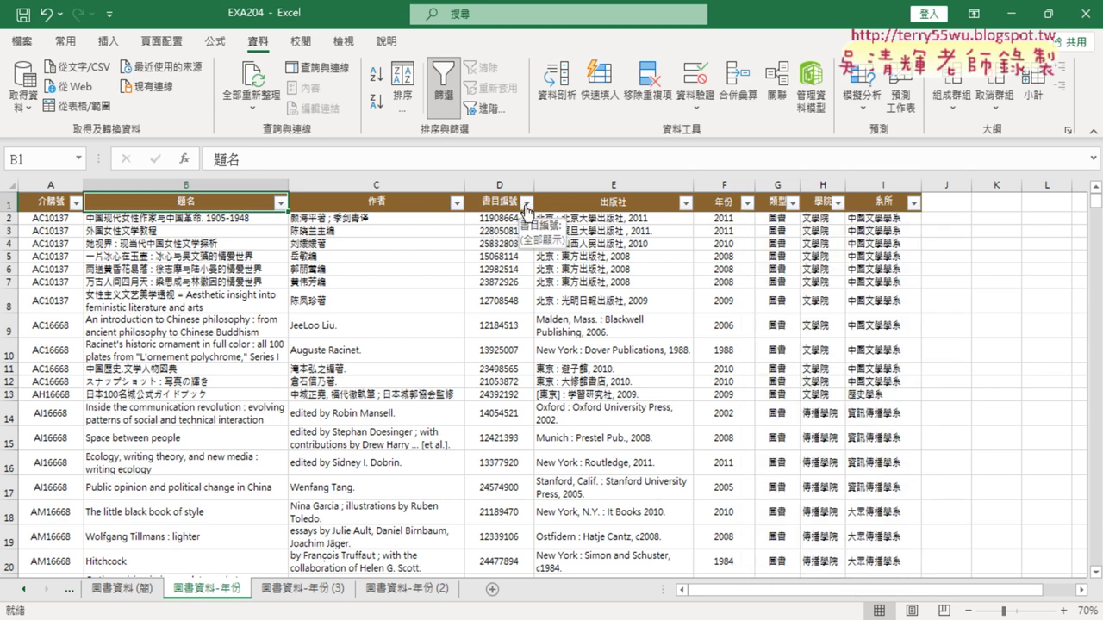
pyautogui.click(528, 206)
pyautogui.moveTo(602, 361)
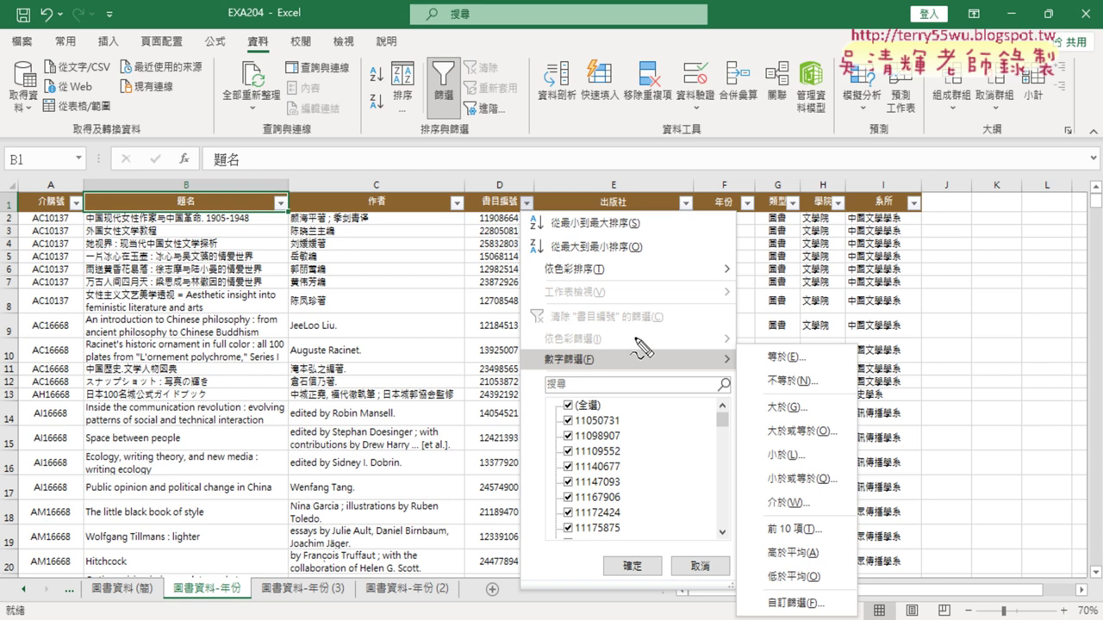
pyautogui.moveTo(579, 375)
pyautogui.mouseDown()
pyautogui.moveTo(528, 367)
pyautogui.moveTo(603, 372)
pyautogui.mouseUp()
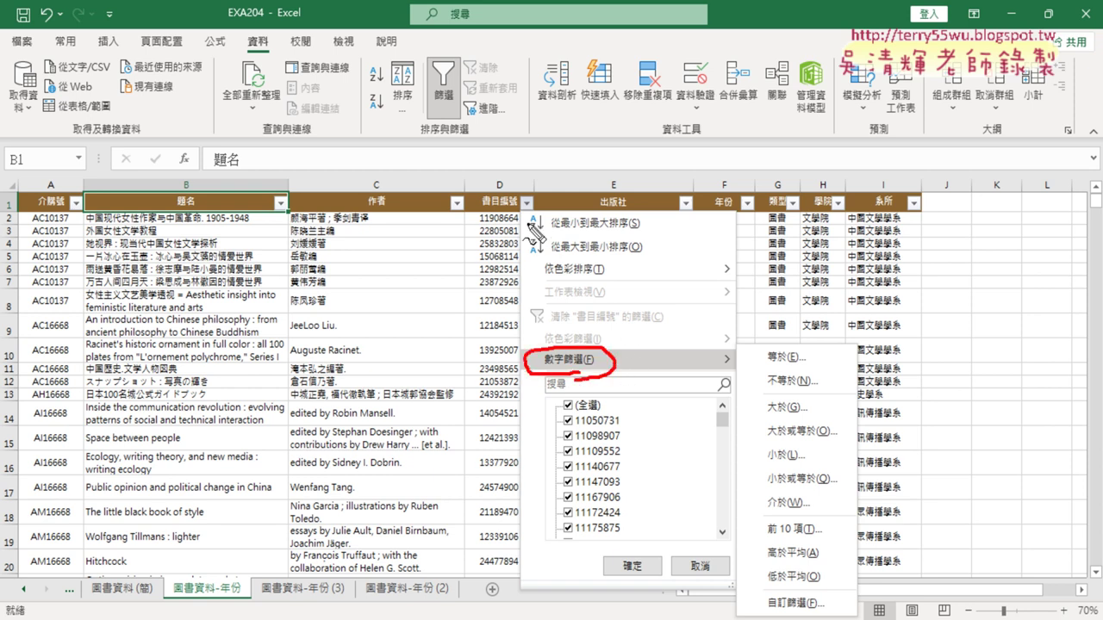
pyautogui.moveTo(521, 215); pyautogui.dragTo(522, 220)
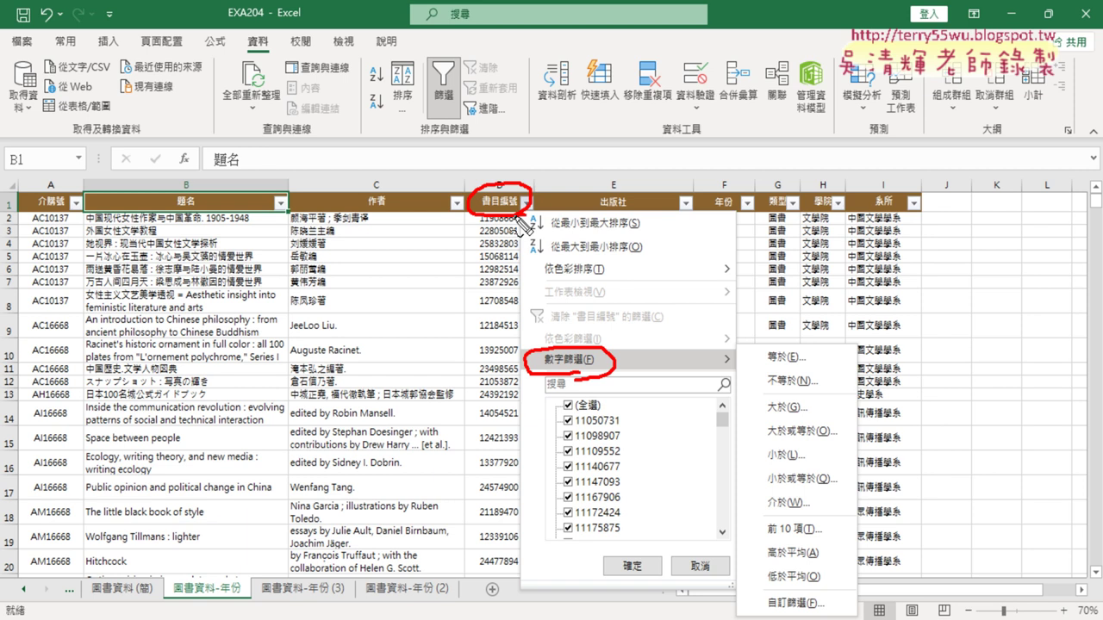
pyautogui.click(514, 216)
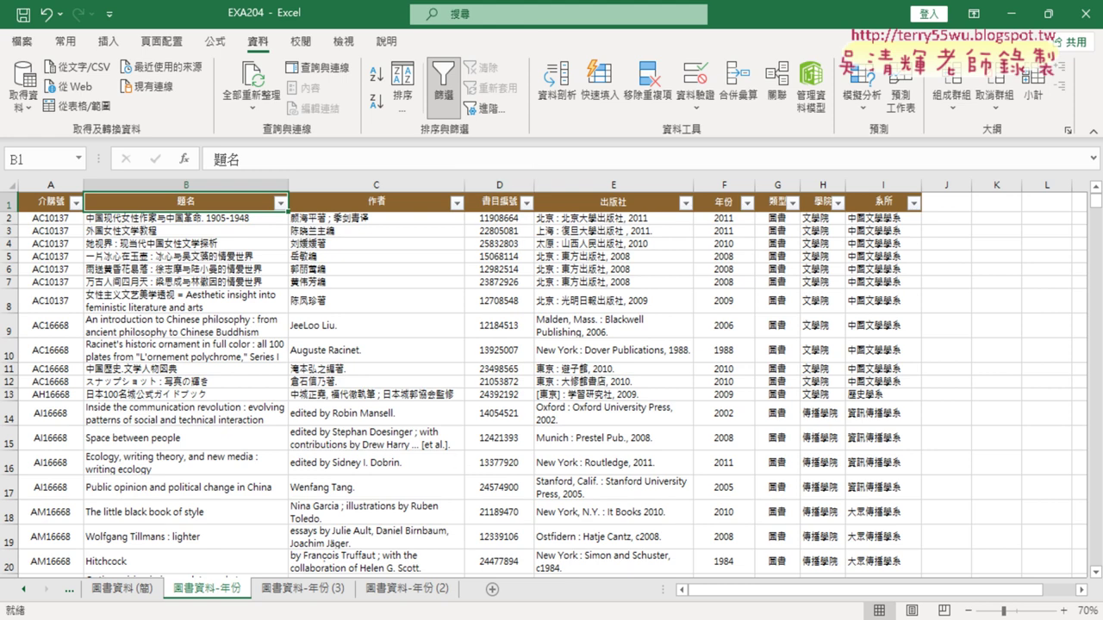
pyautogui.hotkey('alt', 'Tab')
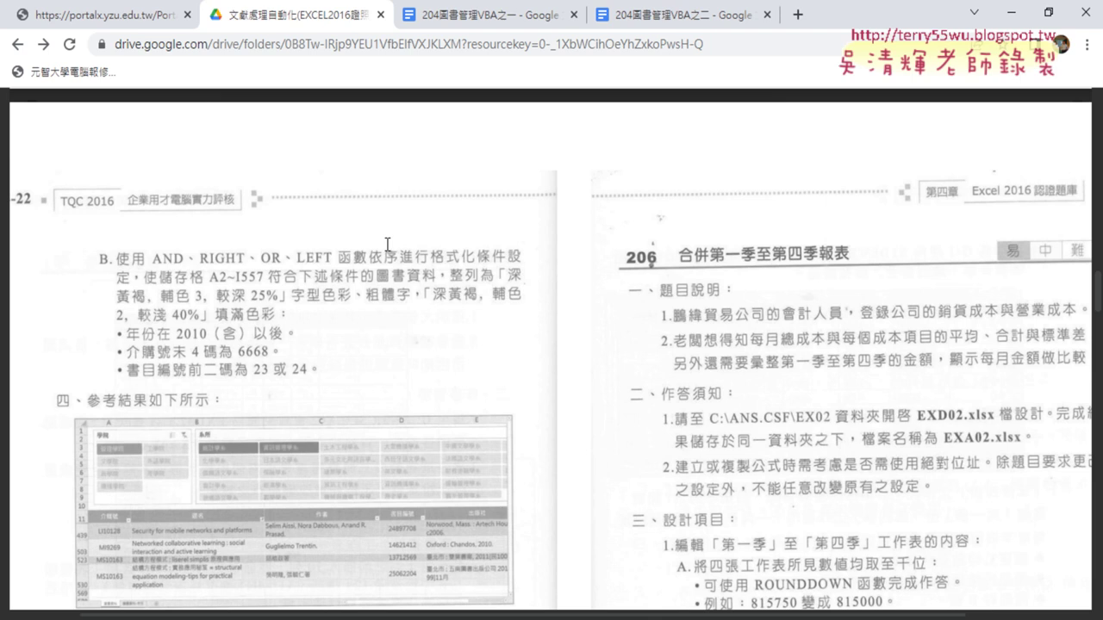
pyautogui.click(1011, 13)
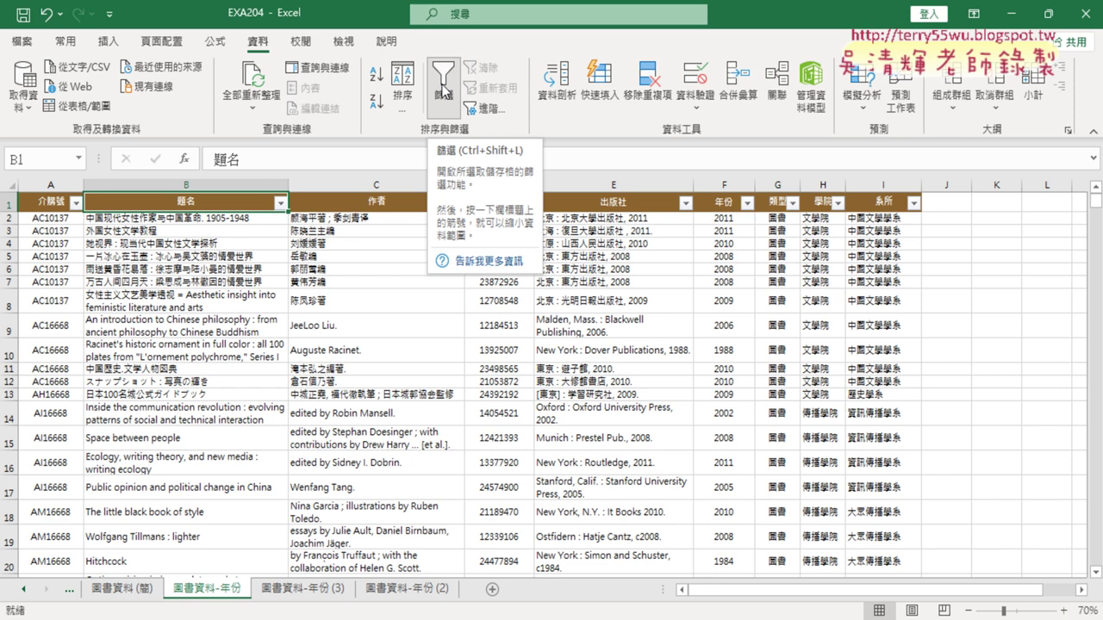
pyautogui.click(444, 92)
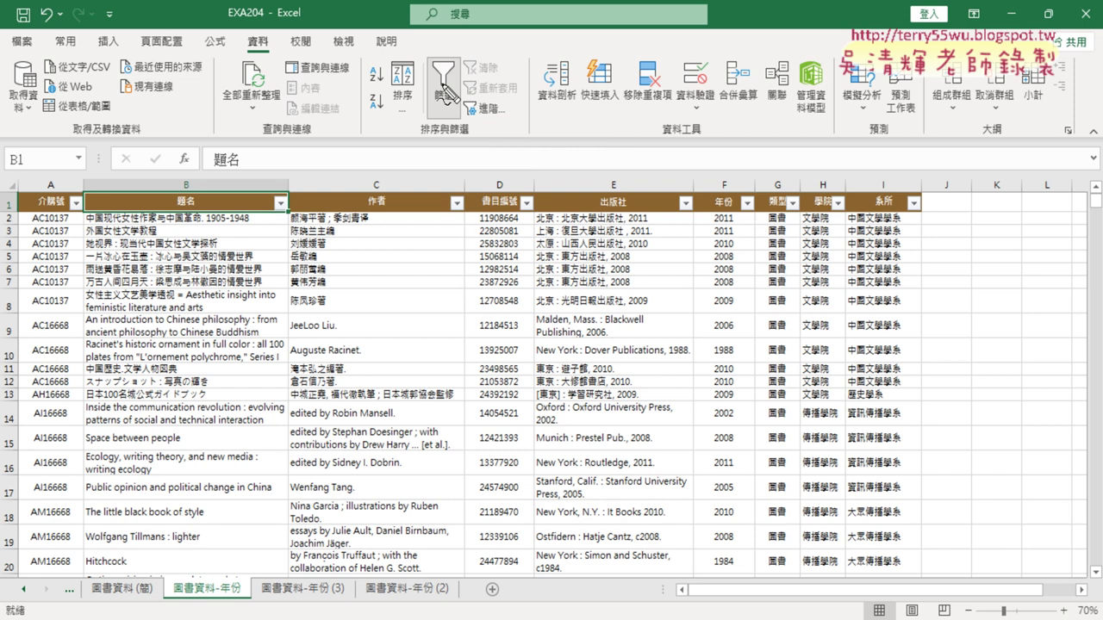
pyautogui.moveTo(451, 121); pyautogui.dragTo(460, 126)
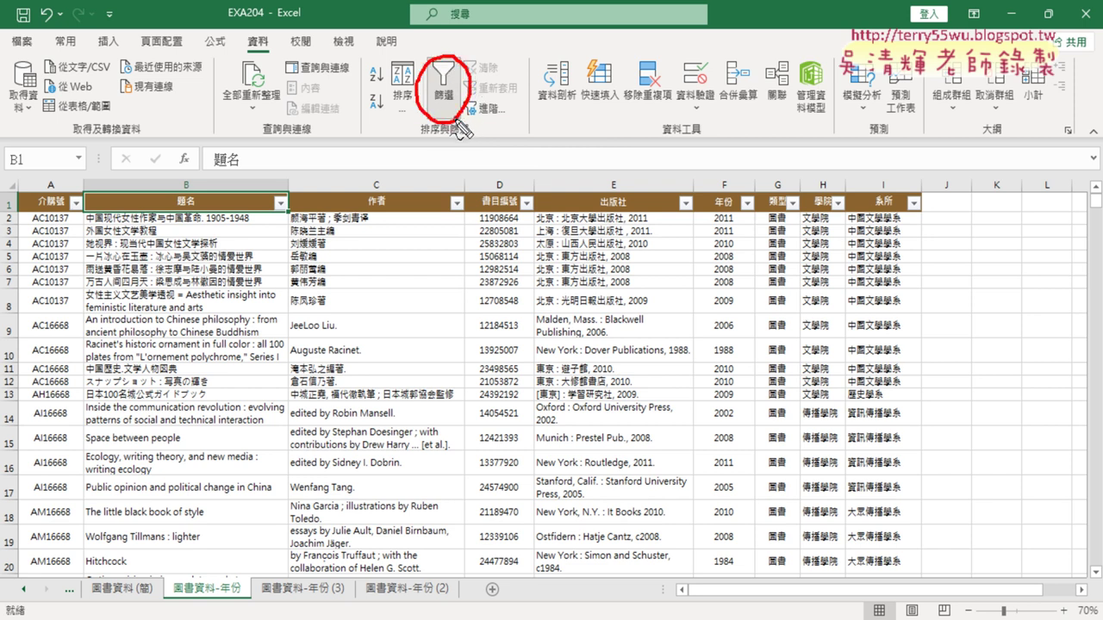
pyautogui.moveTo(501, 260); pyautogui.dragTo(483, 131)
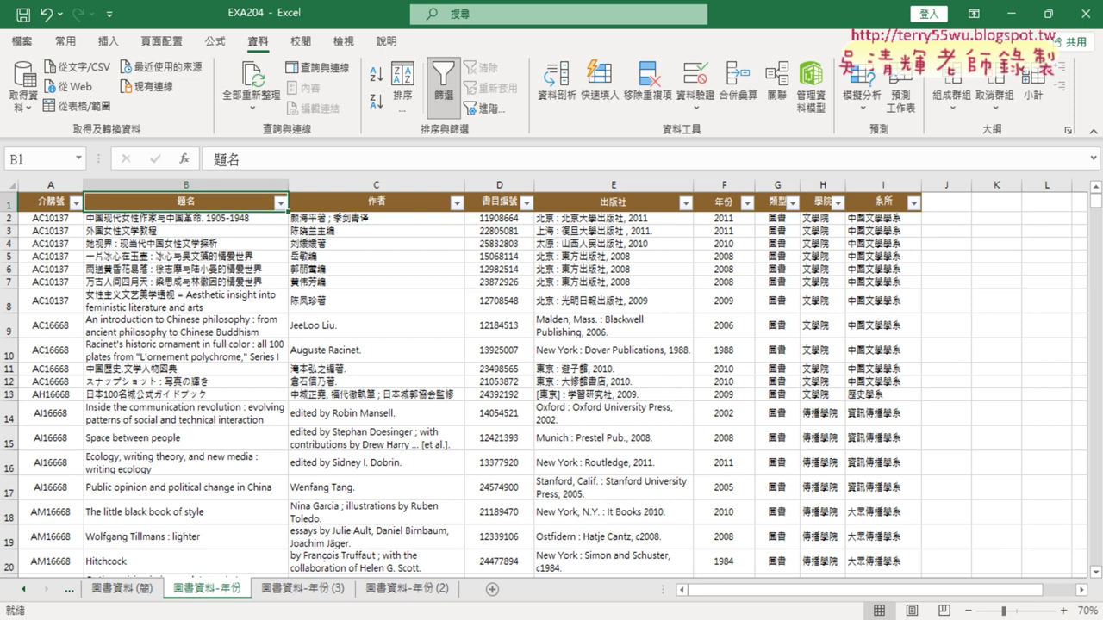
pyautogui.hotkey('alt', 'Tab')
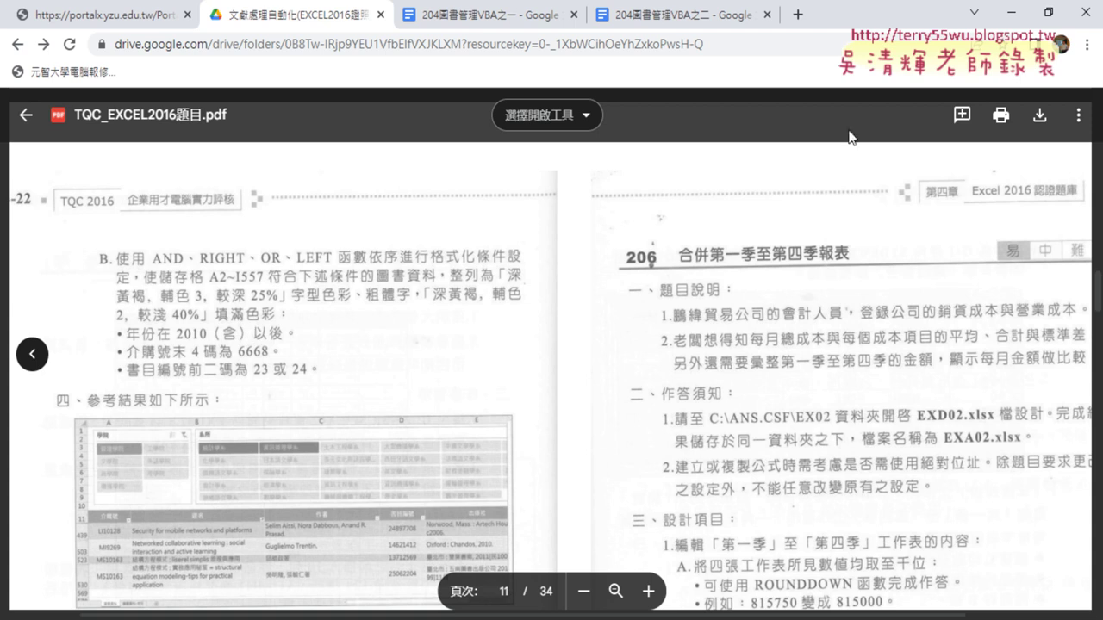
pyautogui.click(1010, 13)
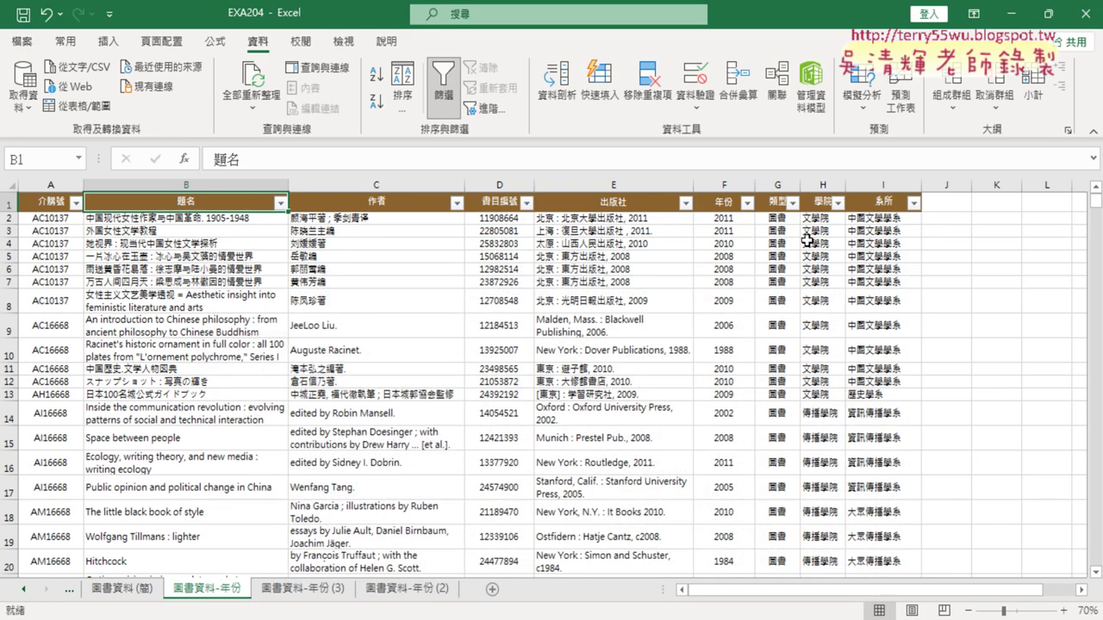
# Step: Show the 年份 number-filter menu and circle the filter tools and ≥ option for viewers
pyautogui.click(746, 203)
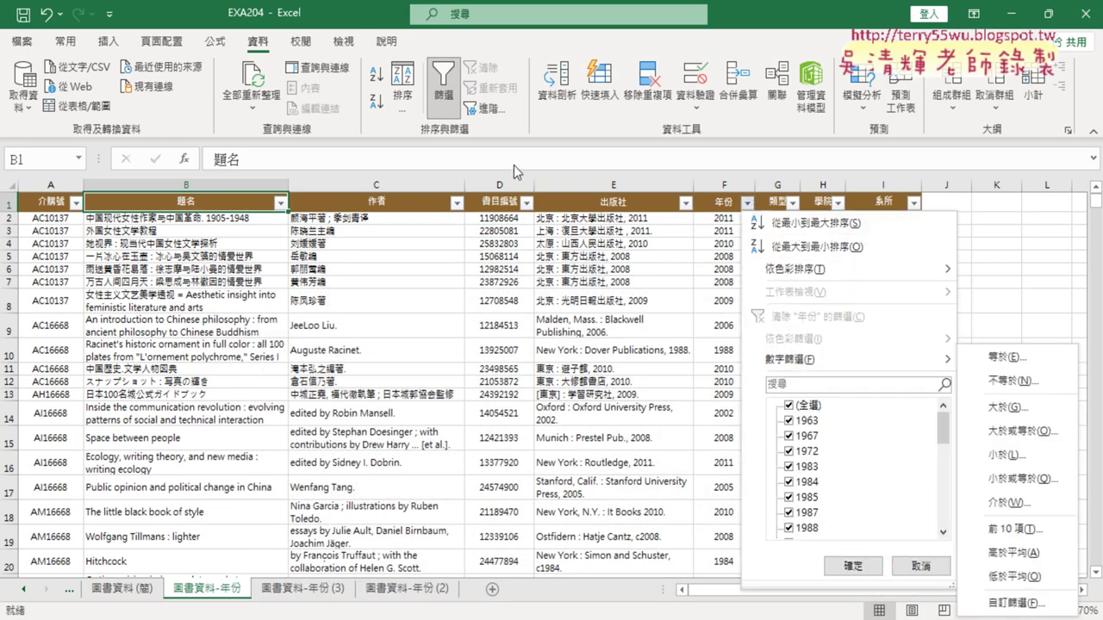
pyautogui.moveTo(816, 360)
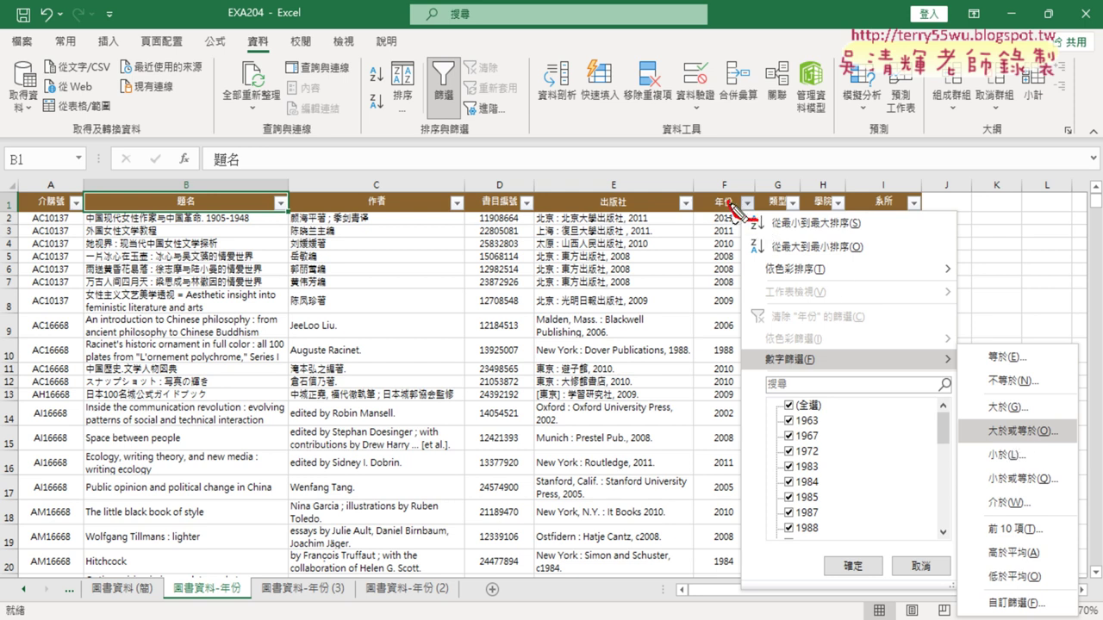
pyautogui.moveTo(751, 216); pyautogui.dragTo(755, 226)
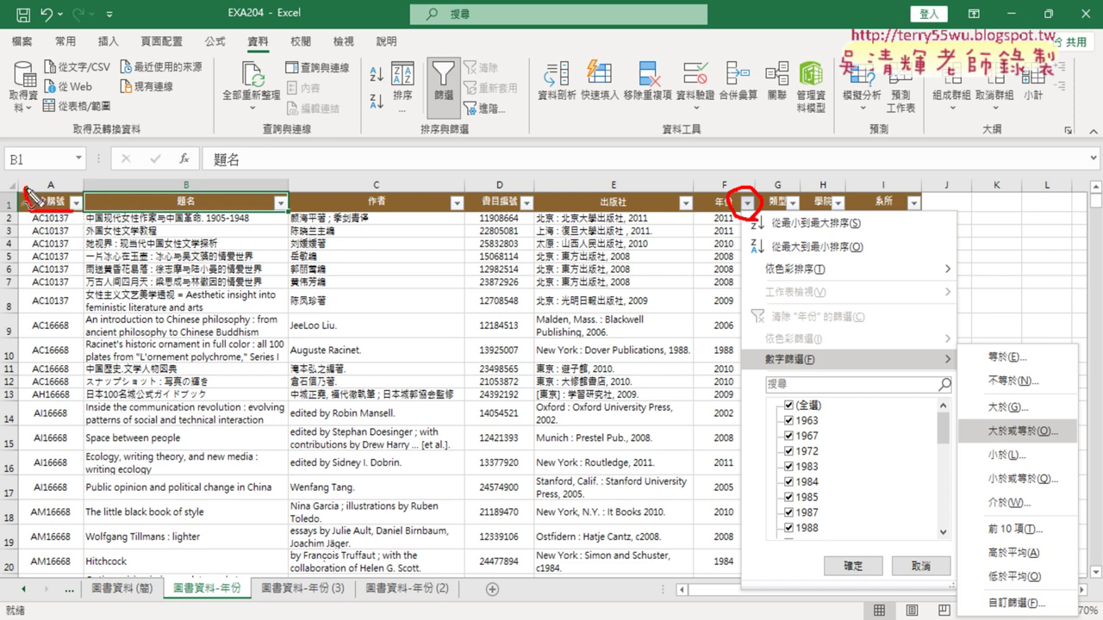
pyautogui.moveTo(24, 197); pyautogui.dragTo(89, 210)
pyautogui.moveTo(255, 57); pyautogui.dragTo(264, 58)
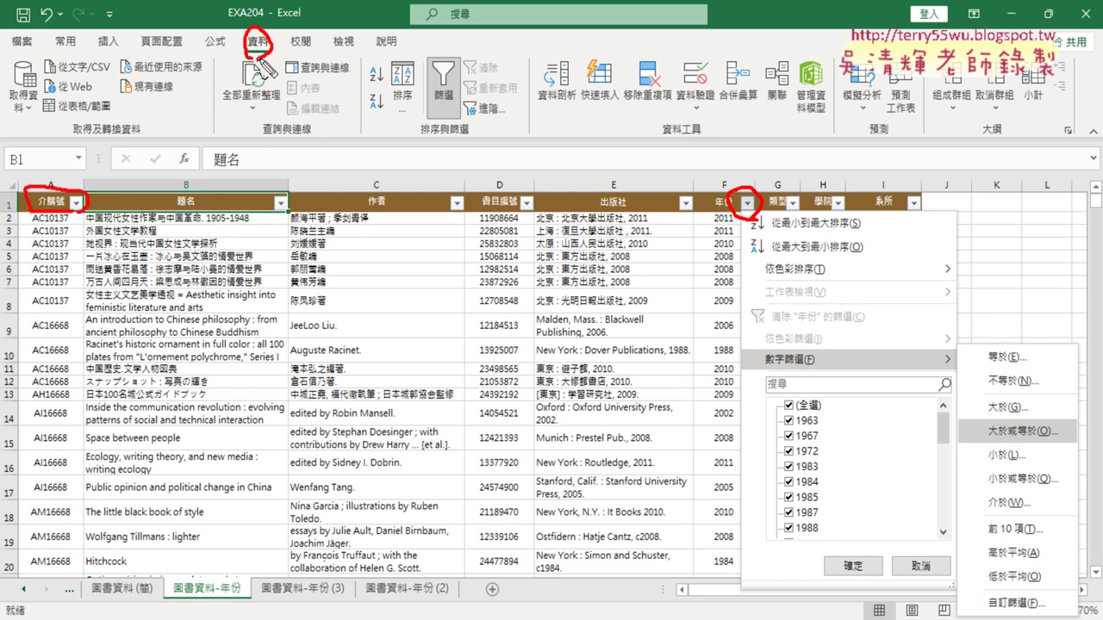
pyautogui.moveTo(406, 102); pyautogui.dragTo(467, 84)
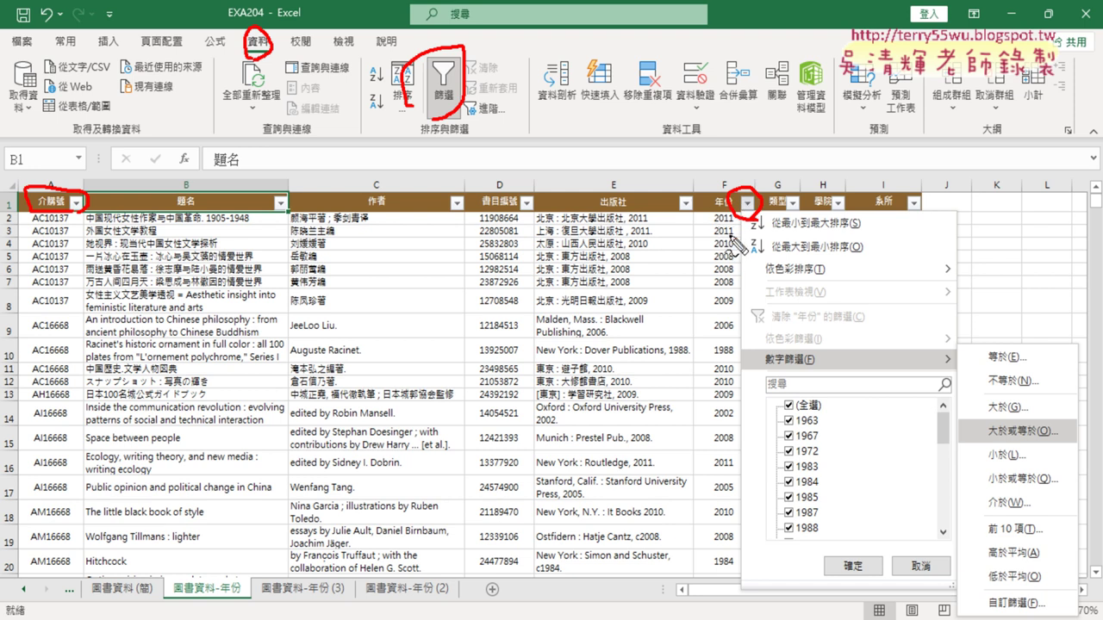
pyautogui.moveTo(1034, 456); pyautogui.dragTo(1043, 455)
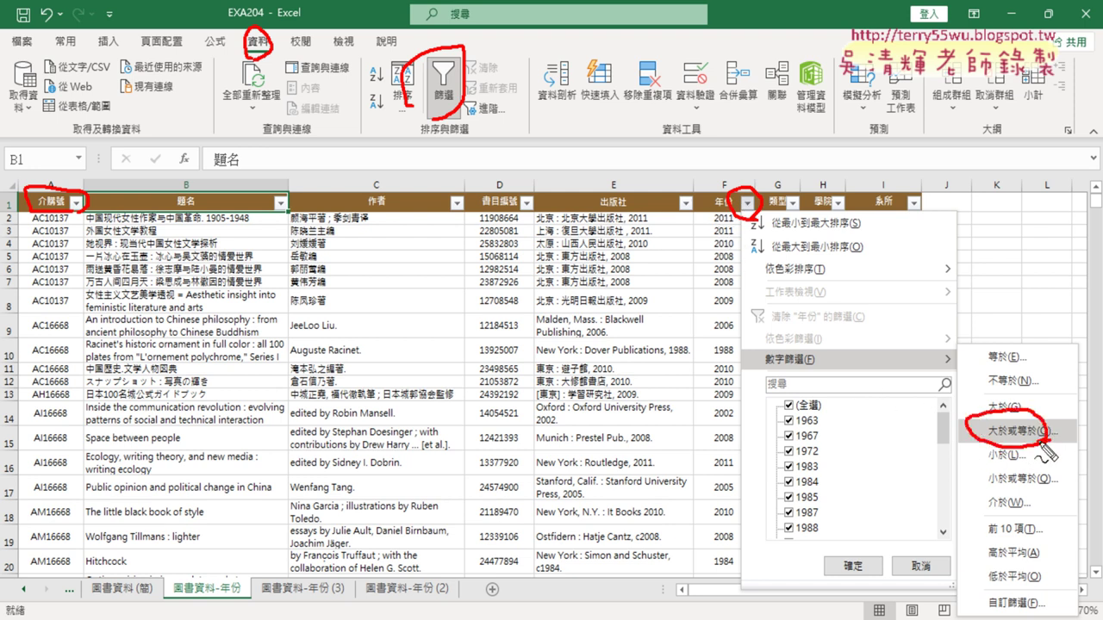
pyautogui.press('Escape')
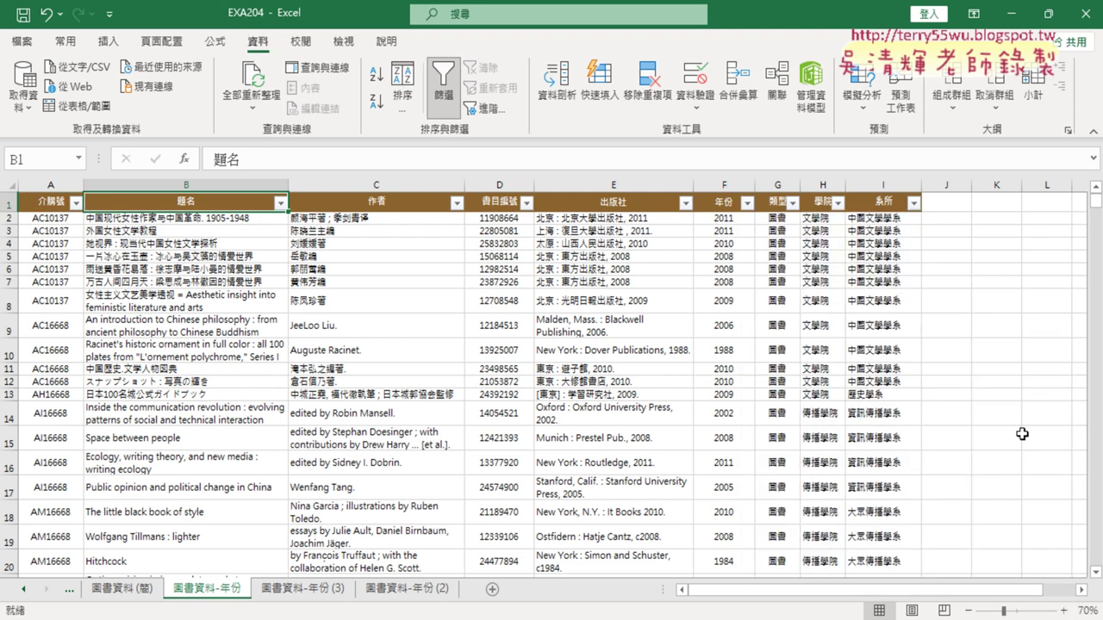
# Step: Filter the 年份 column to greater than or equal to 2010
pyautogui.click(749, 201)
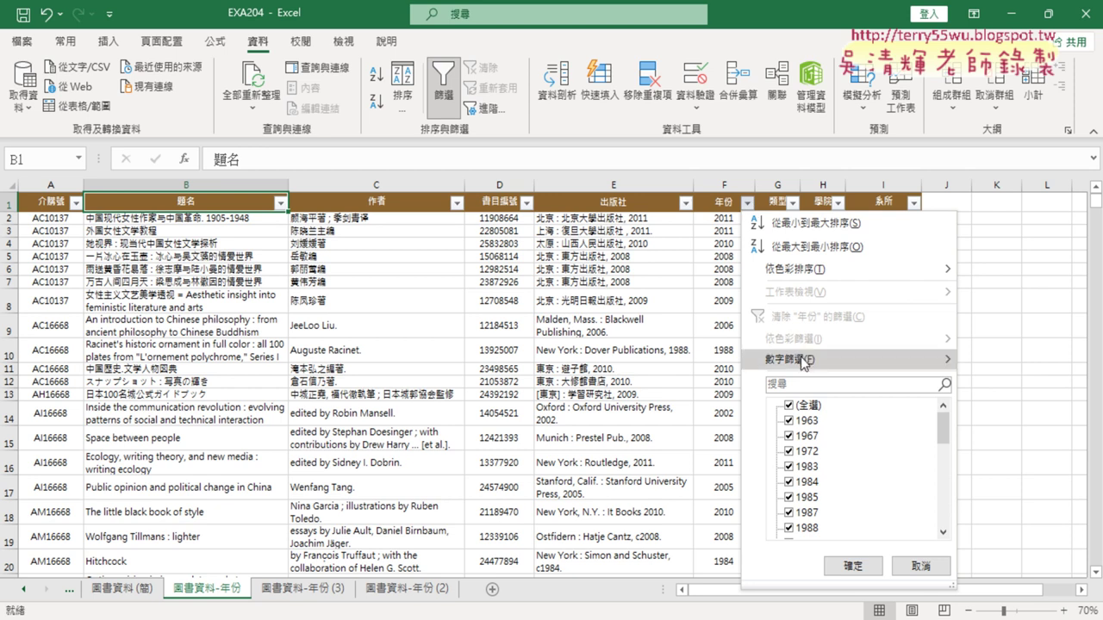
pyautogui.click(1043, 437)
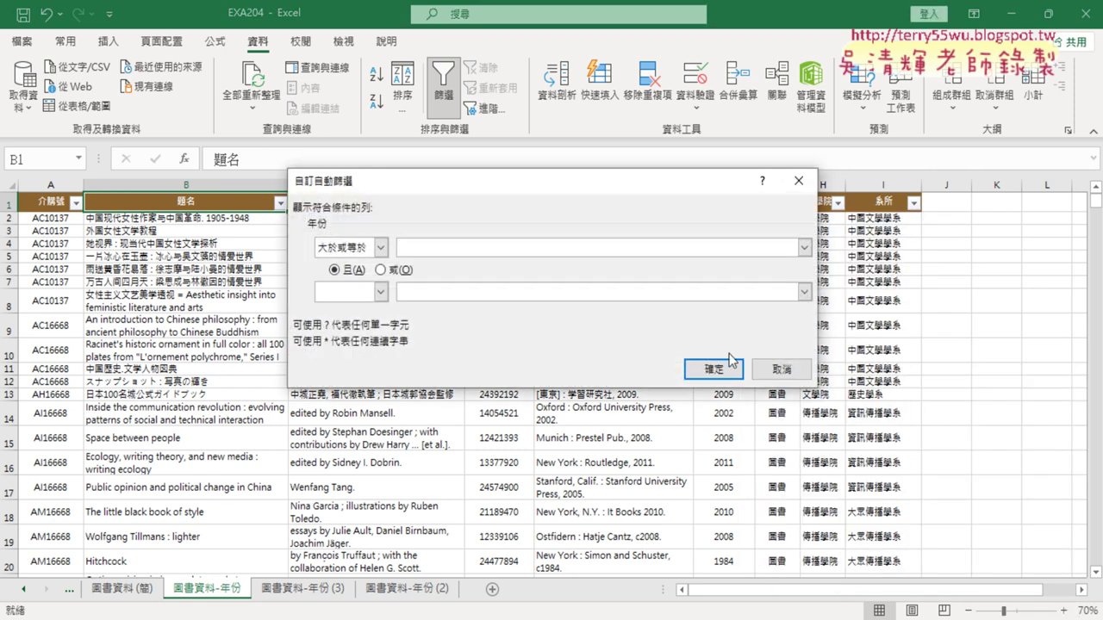
pyautogui.write('2010')
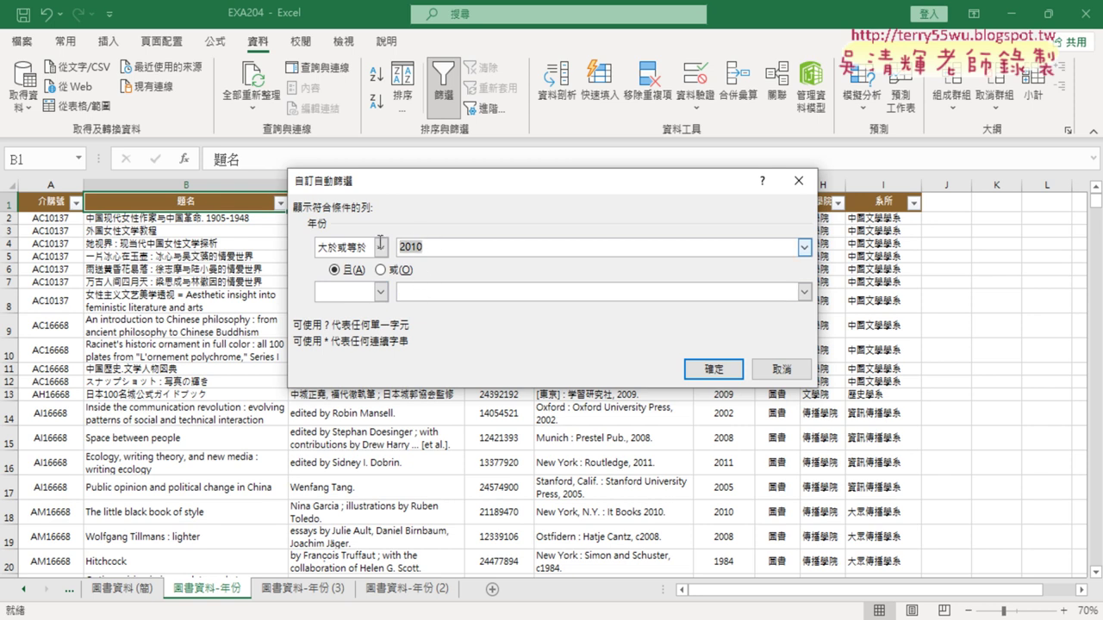
pyautogui.click(705, 373)
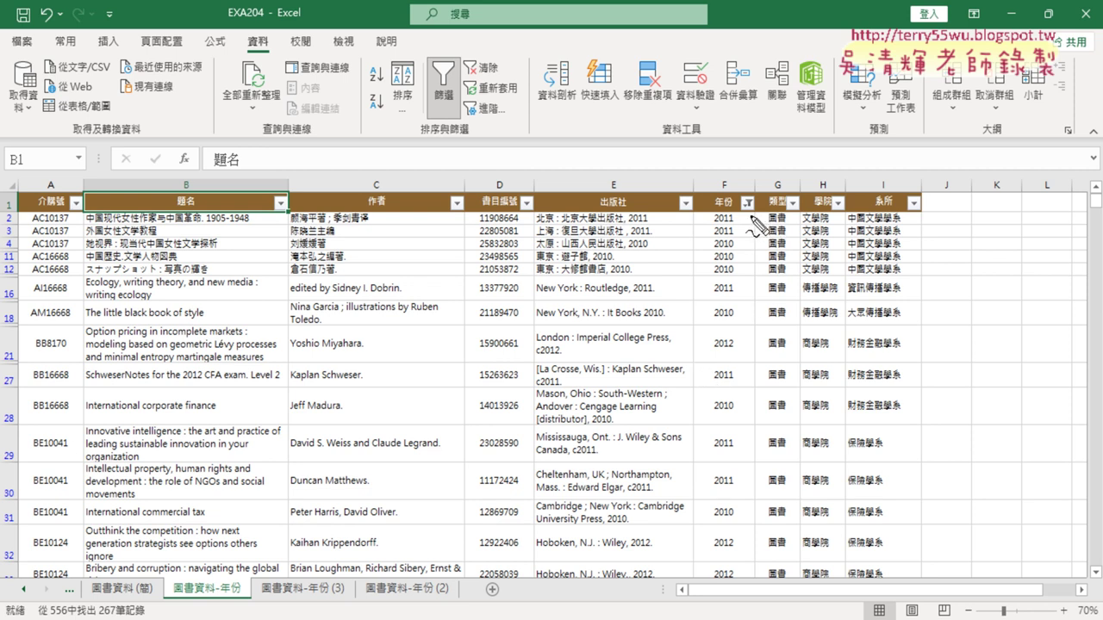
pyautogui.moveTo(746, 217); pyautogui.dragTo(744, 193)
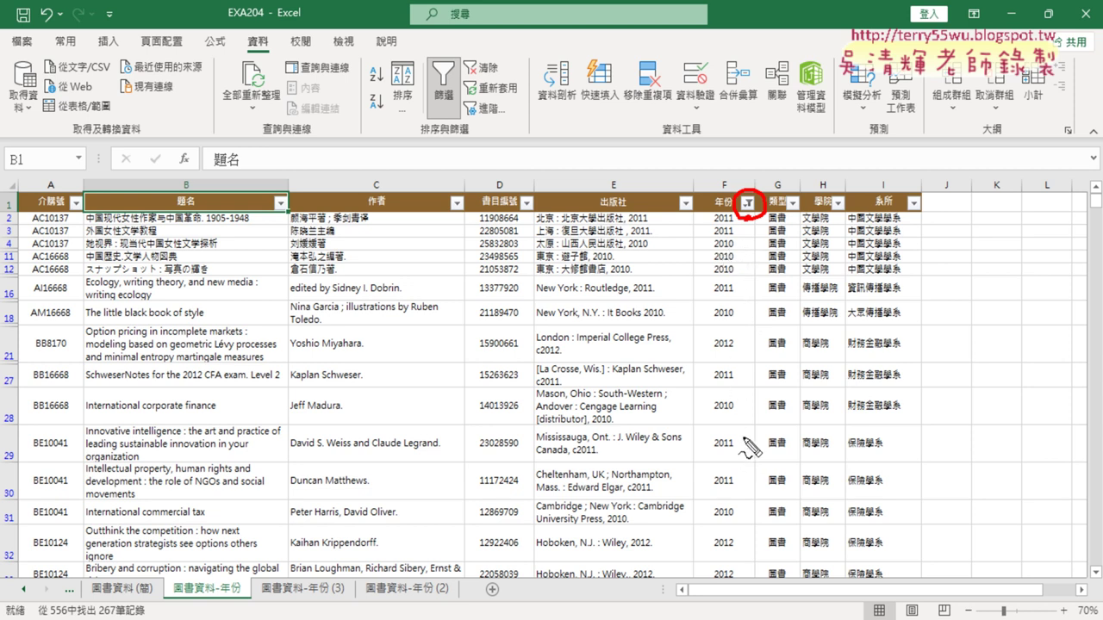
pyautogui.press('Escape')
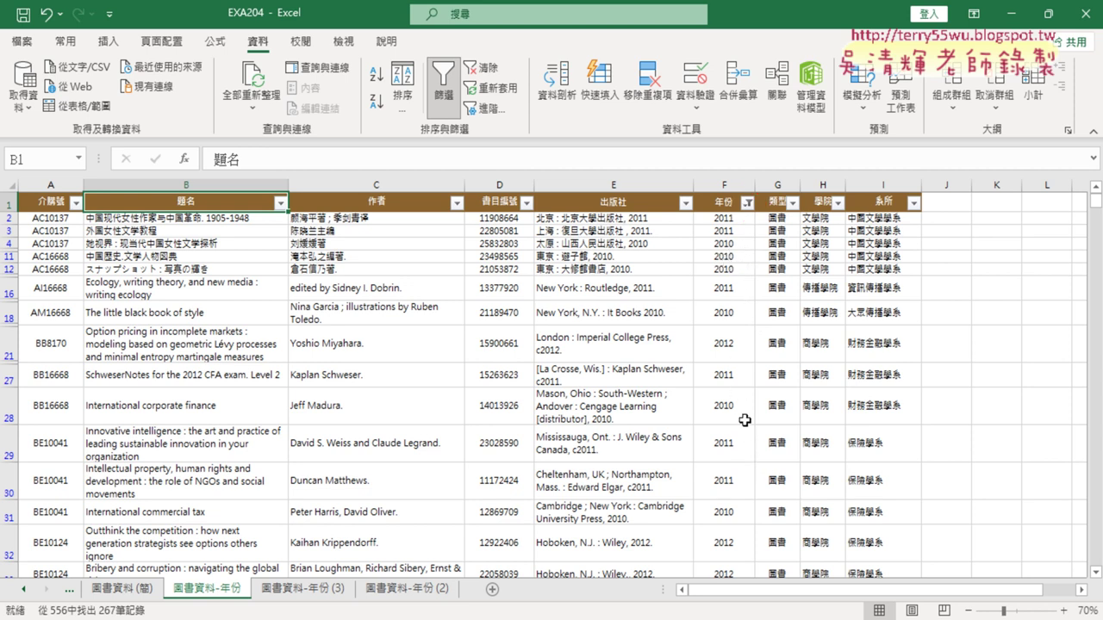
pyautogui.scroll(-4, 729, 384)
pyautogui.scroll(-2, 729, 384)
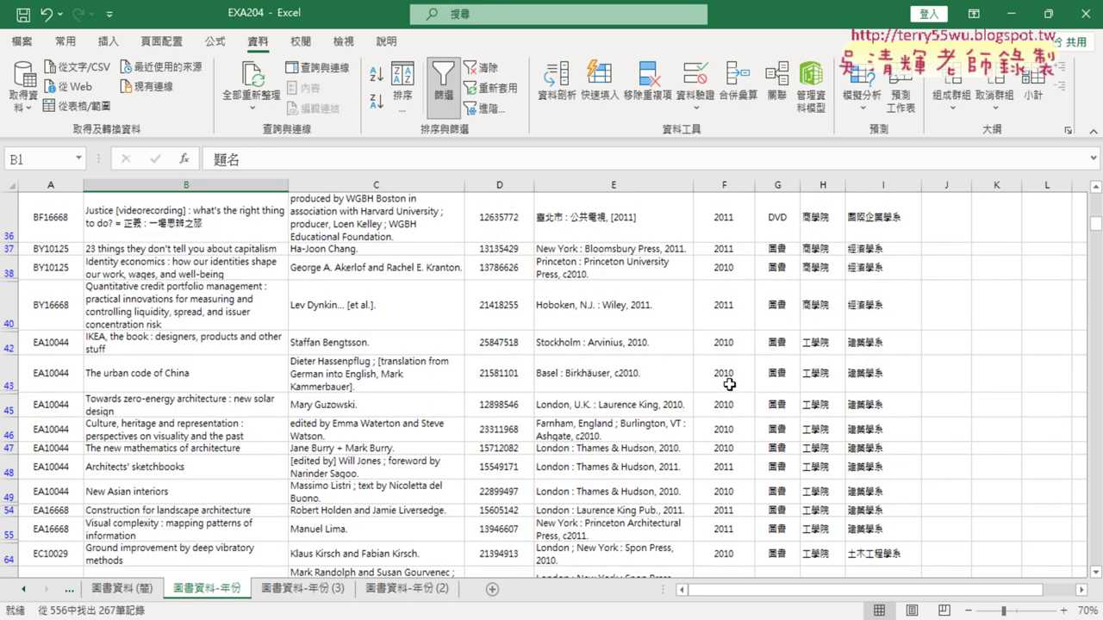
pyautogui.scroll(-2, 729, 384)
pyautogui.scroll(-3, 729, 384)
pyautogui.scroll(-3, 729, 384)
pyautogui.scroll(1, 729, 384)
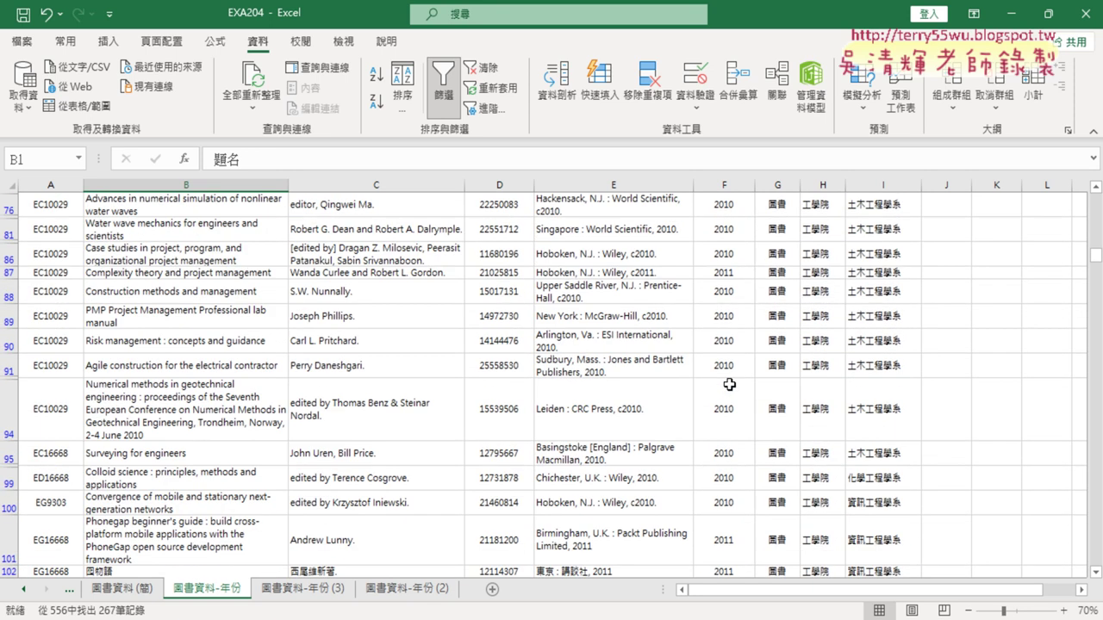
pyautogui.scroll(5, 729, 384)
pyautogui.scroll(5, 729, 384)
pyautogui.scroll(2, 729, 384)
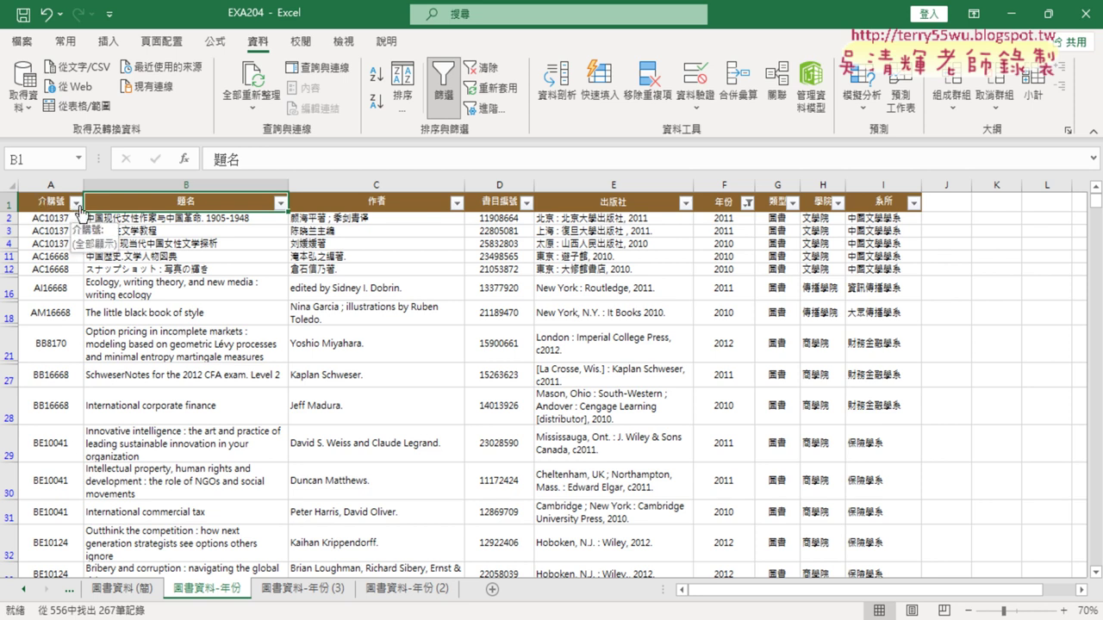
# Step: Filter the 介購號 column to values ending with 6668
pyautogui.click(77, 202)
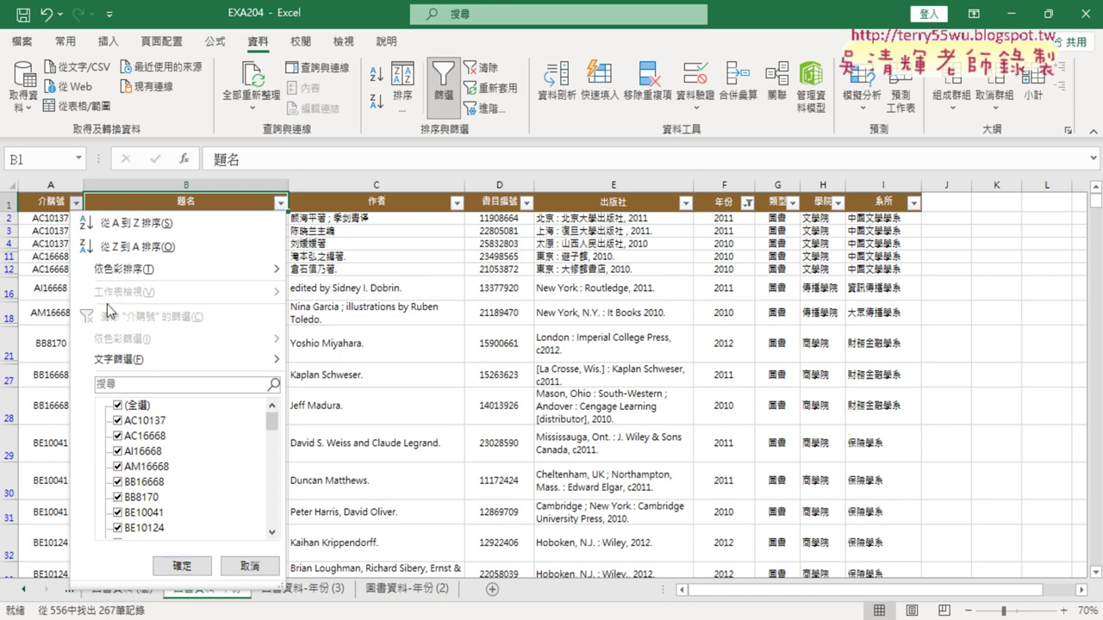
pyautogui.moveTo(126, 363)
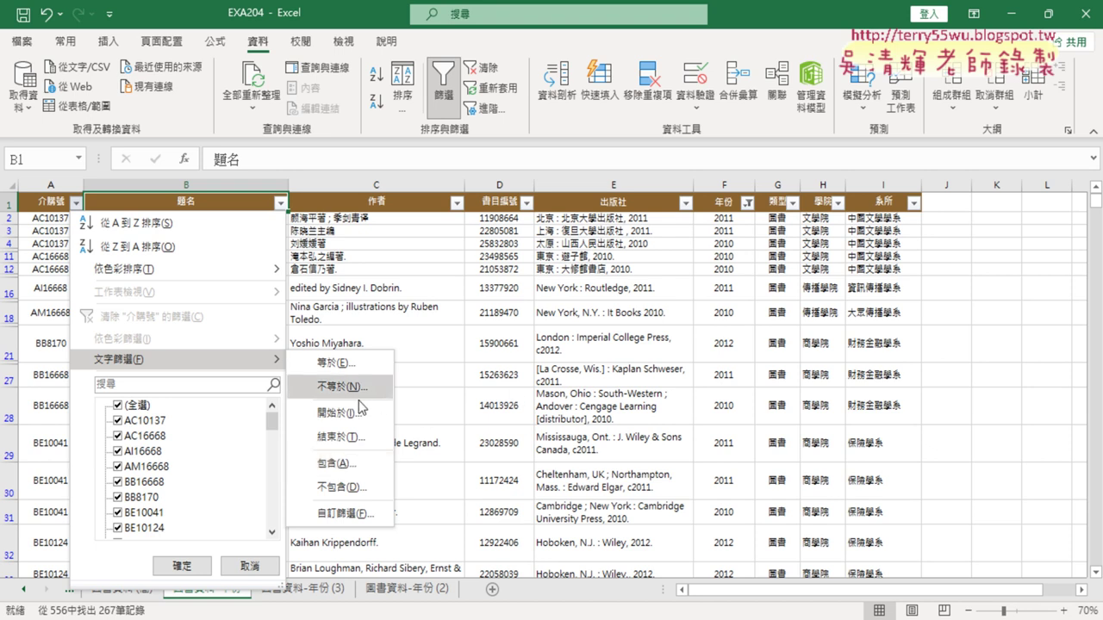
pyautogui.click(359, 437)
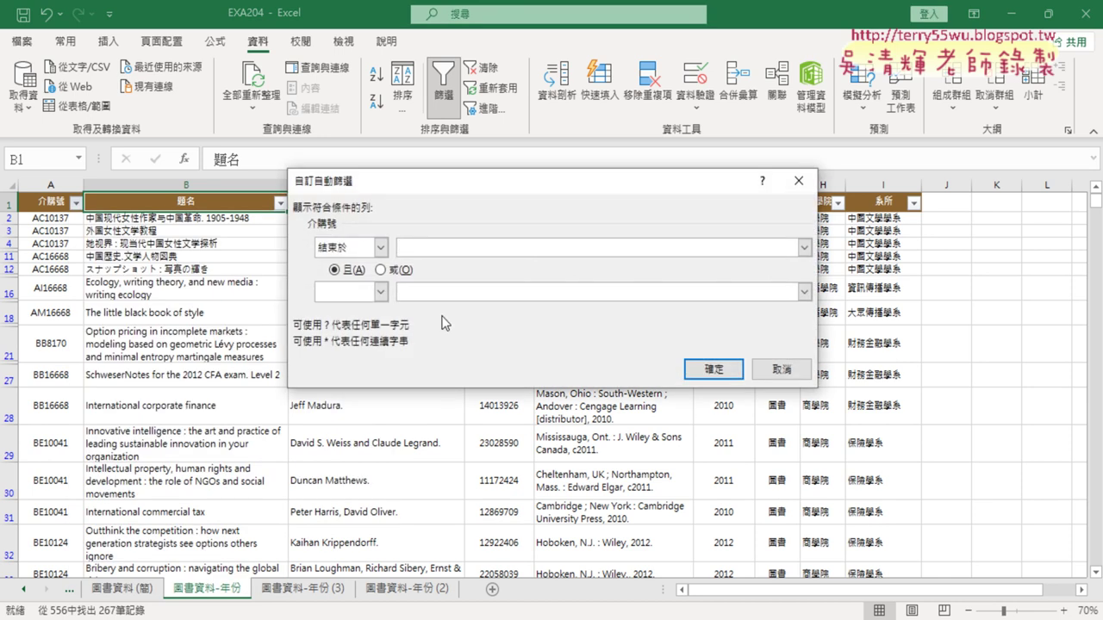
pyautogui.write('6668')
pyautogui.click(712, 370)
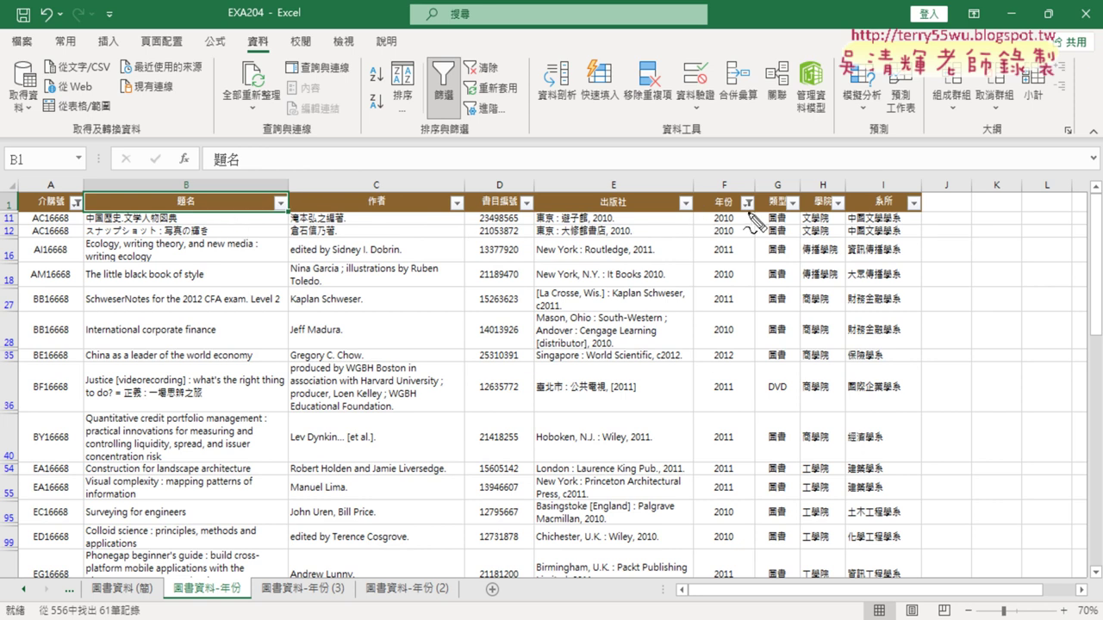
# Step: Mark the active 年份 and 介購號 filter arrows for viewers
pyautogui.click(741, 200)
pyautogui.moveTo(741, 200); pyautogui.dragTo(739, 220)
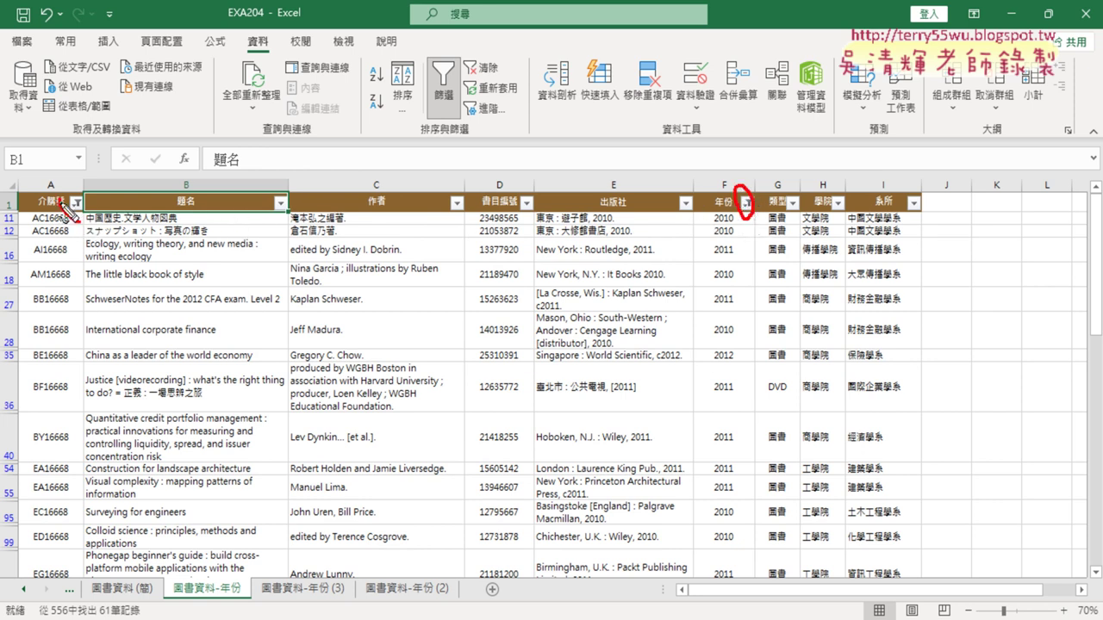
pyautogui.moveTo(65, 208); pyautogui.dragTo(86, 228)
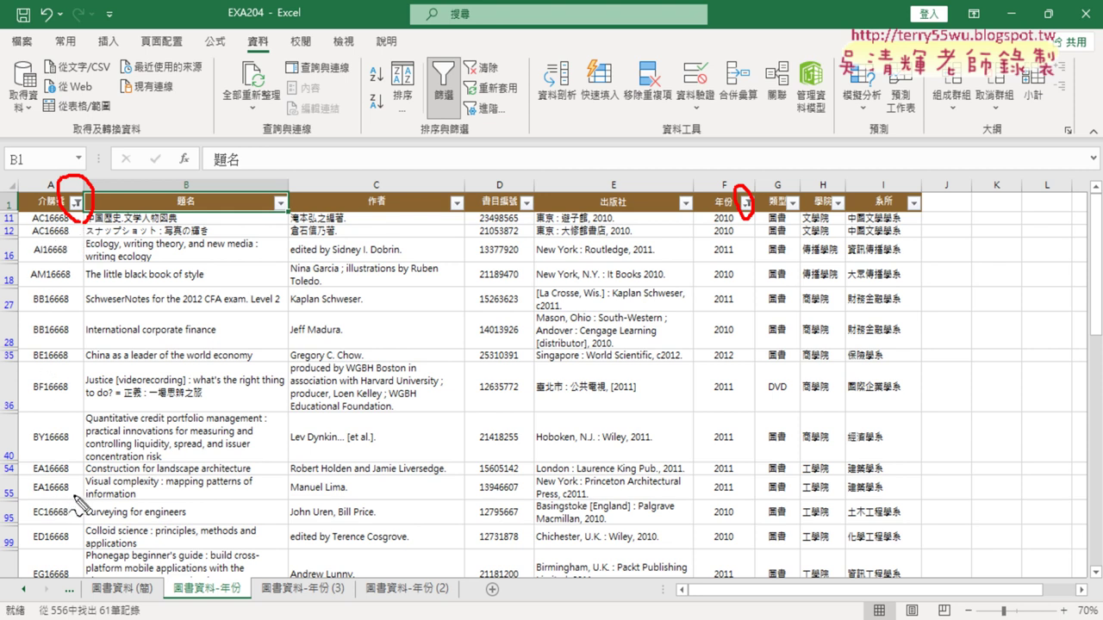
pyautogui.moveTo(528, 226)
pyautogui.mouseDown()
pyautogui.moveTo(516, 211)
pyautogui.moveTo(527, 213)
pyautogui.mouseUp()
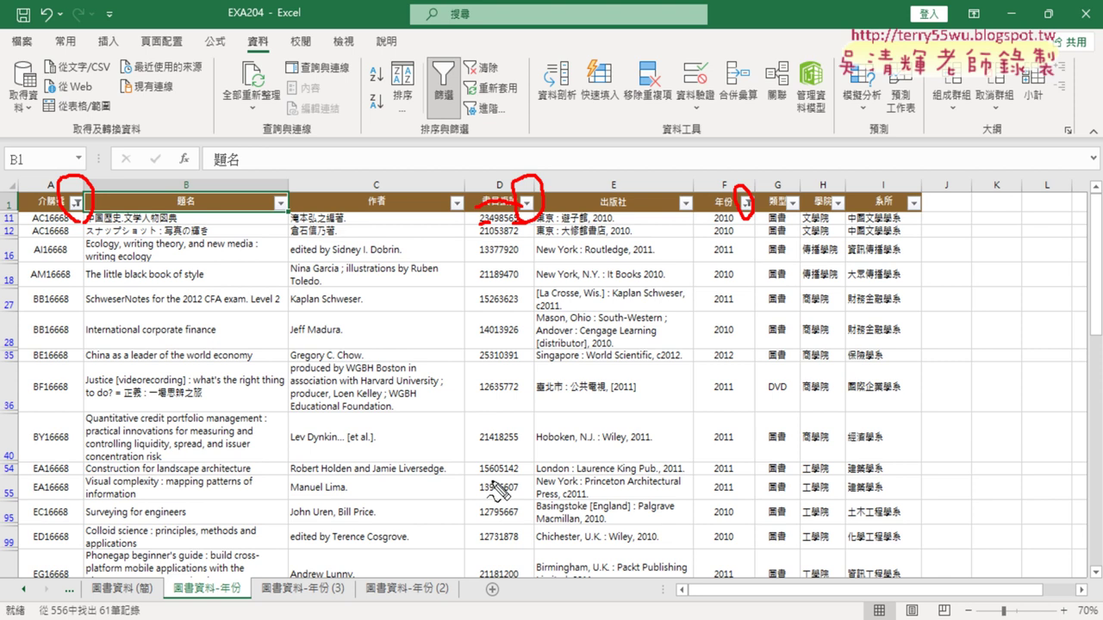
pyautogui.press('Escape')
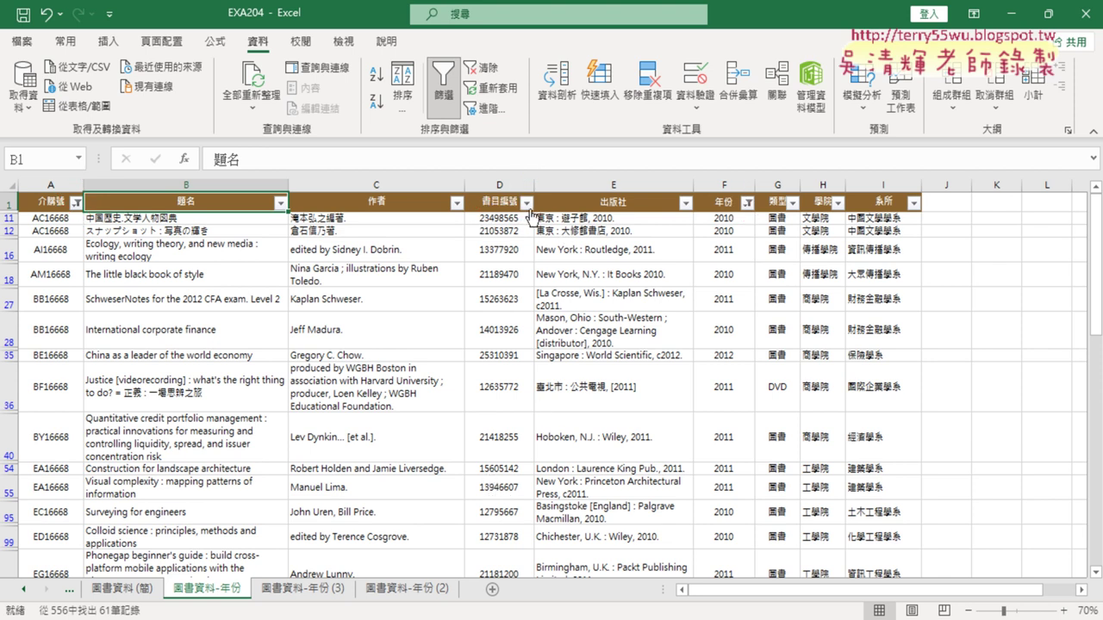
pyautogui.click(527, 202)
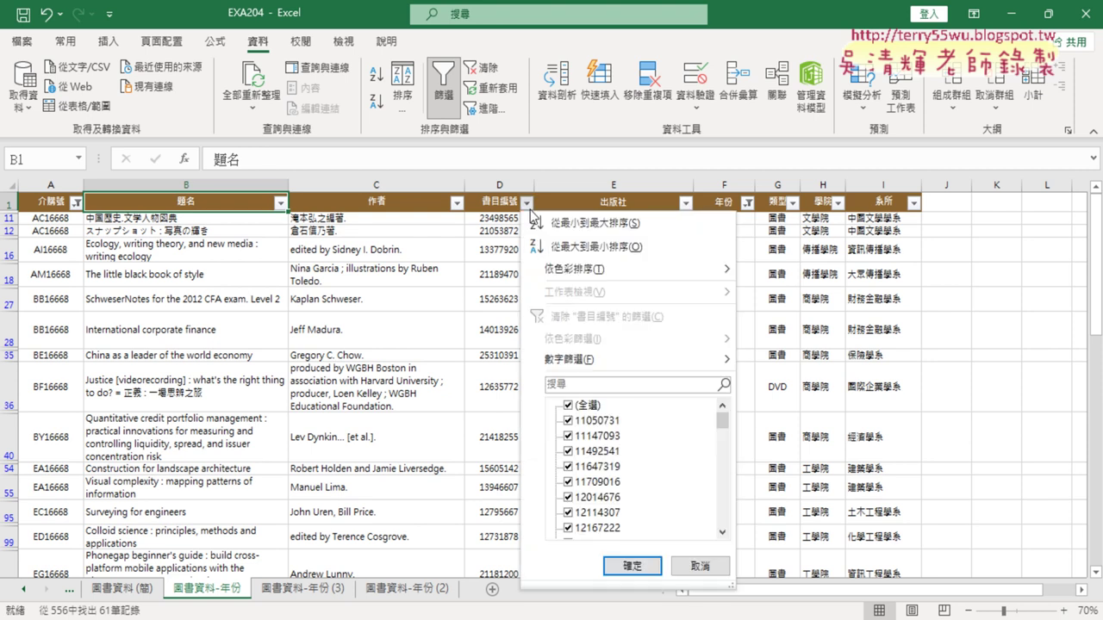
pyautogui.moveTo(589, 361)
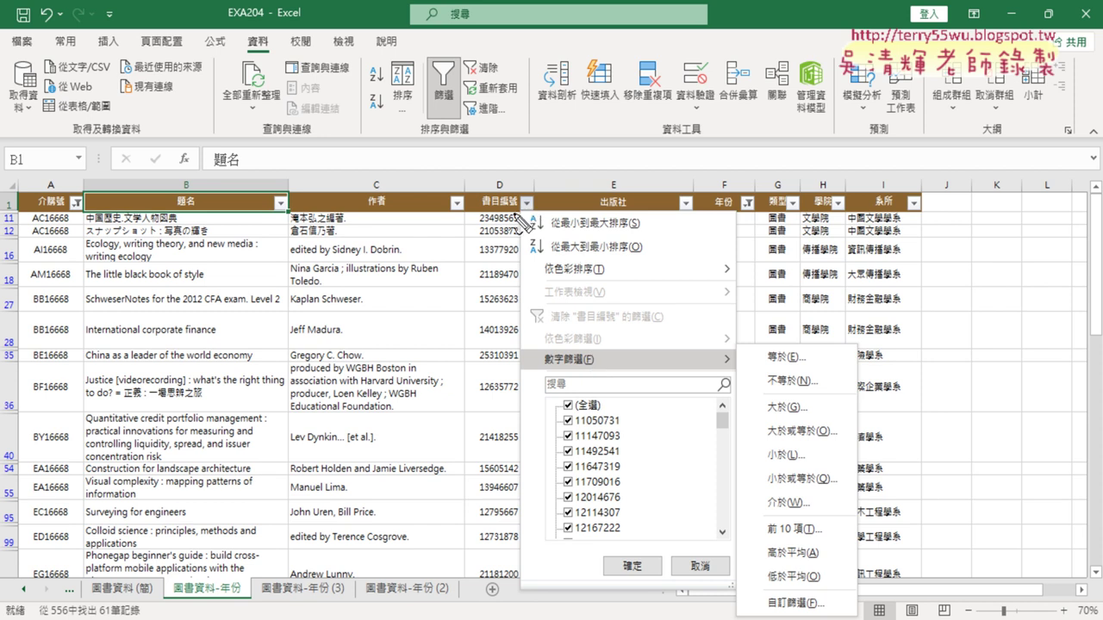
pyautogui.moveTo(521, 212); pyautogui.dragTo(538, 222)
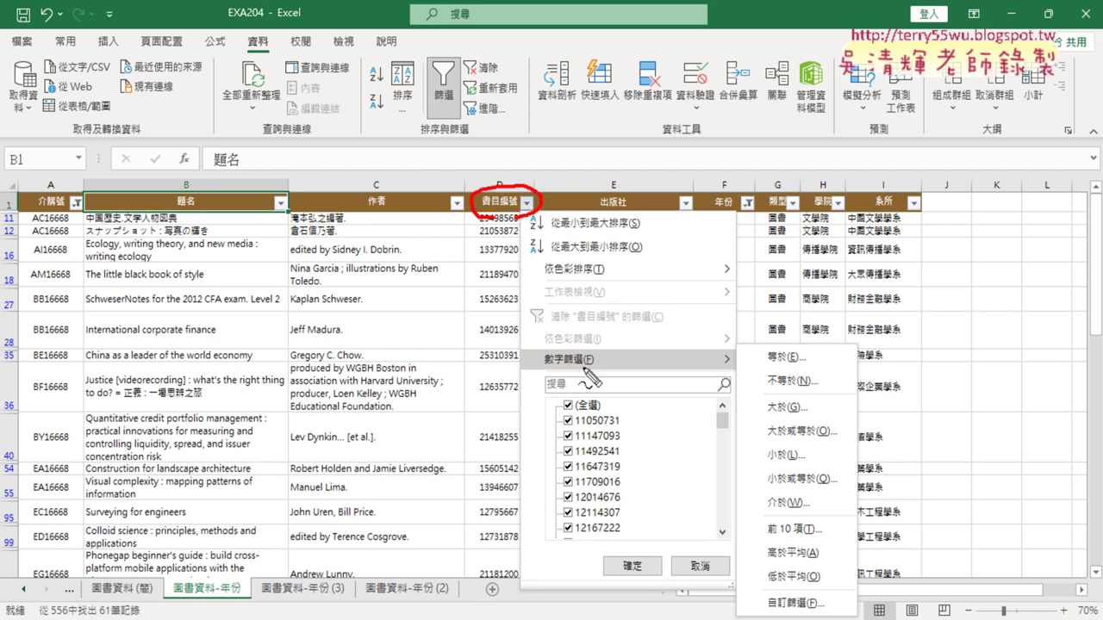
pyautogui.moveTo(552, 389)
pyautogui.mouseDown()
pyautogui.moveTo(540, 368)
pyautogui.moveTo(567, 383)
pyautogui.mouseUp()
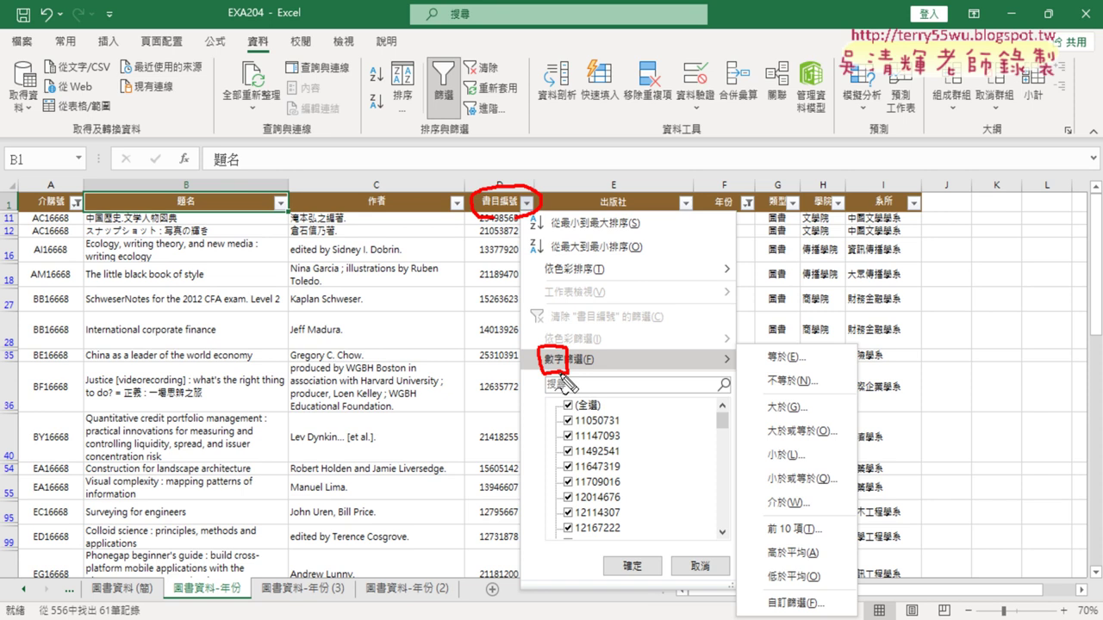
pyautogui.press('Escape')
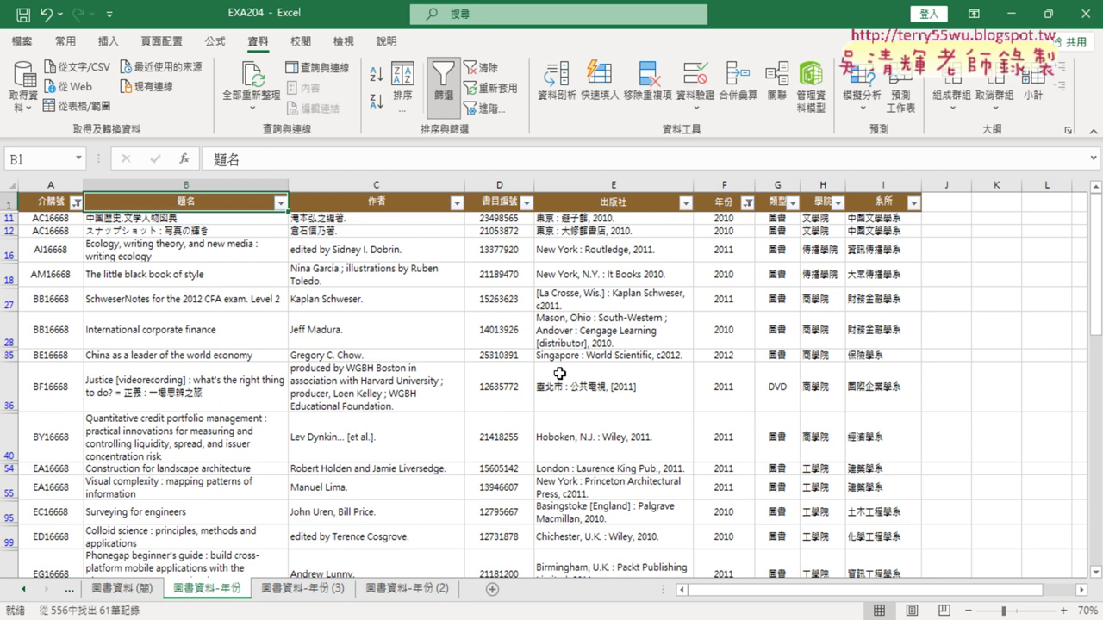
# Step: Check D11's 書目編號 value and start inserting a function in empty cell J11
pyautogui.click(950, 220)
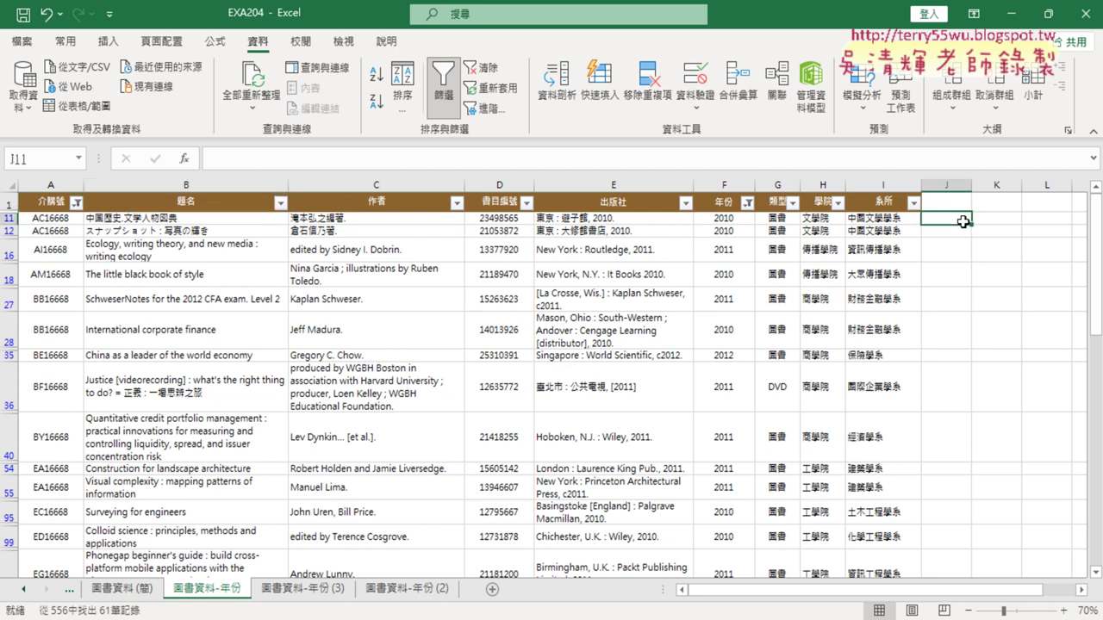
pyautogui.click(514, 222)
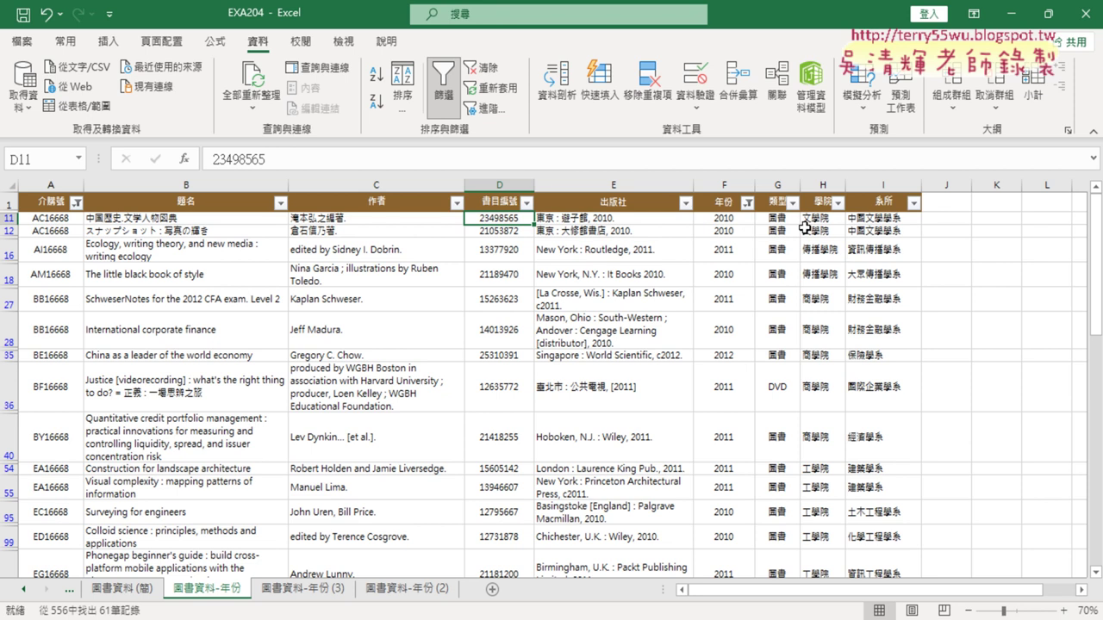
pyautogui.click(957, 221)
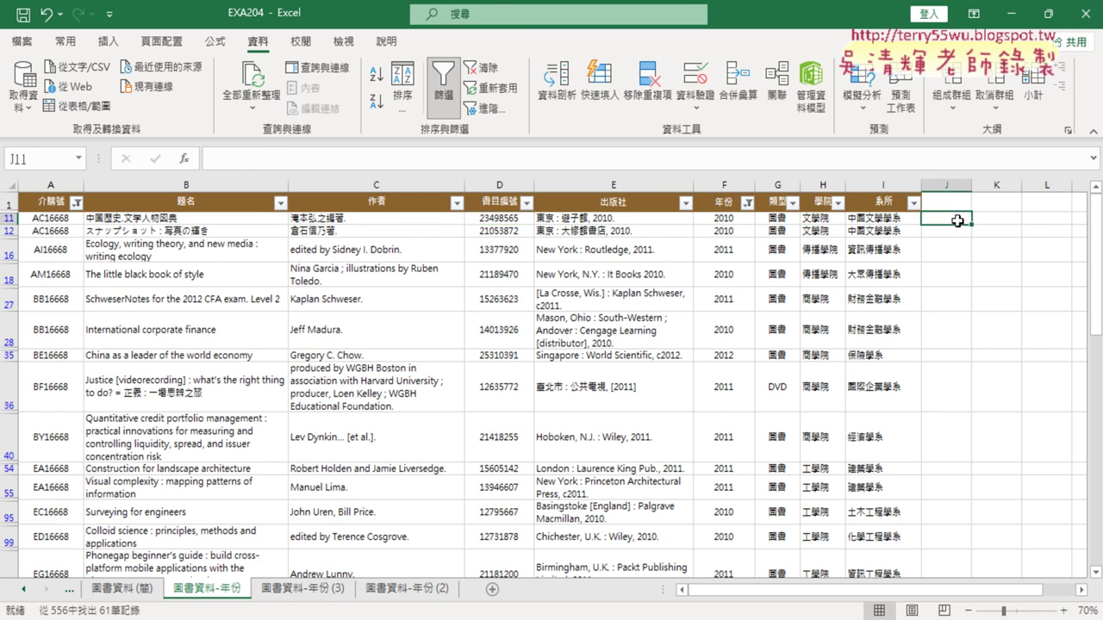
pyautogui.click(183, 160)
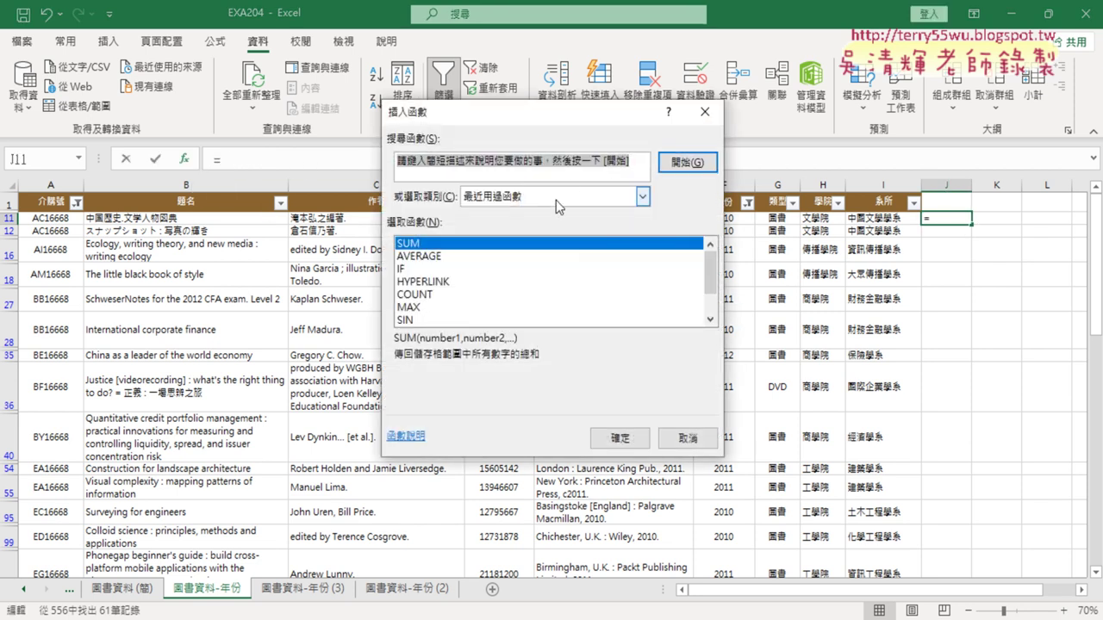
# Step: Search the function list for 轉文字, which finds nothing, and clear the message
pyautogui.click(571, 177)
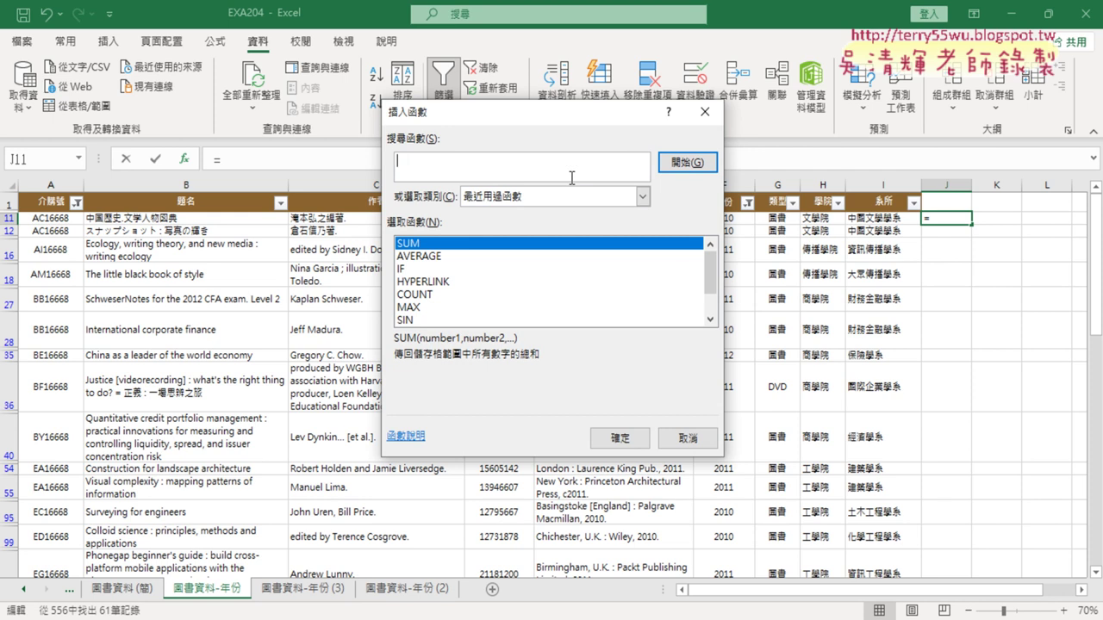
pyautogui.write('ㄓㄨ')
pyautogui.write('ㄢ3')
pyautogui.write('ㄨㄣ6ㄕ')
pyautogui.write('ㄨ4')
pyautogui.press('BackSpace')
pyautogui.write('ㄕㄨ4')
pyautogui.press('Down')
pyautogui.press('Down')
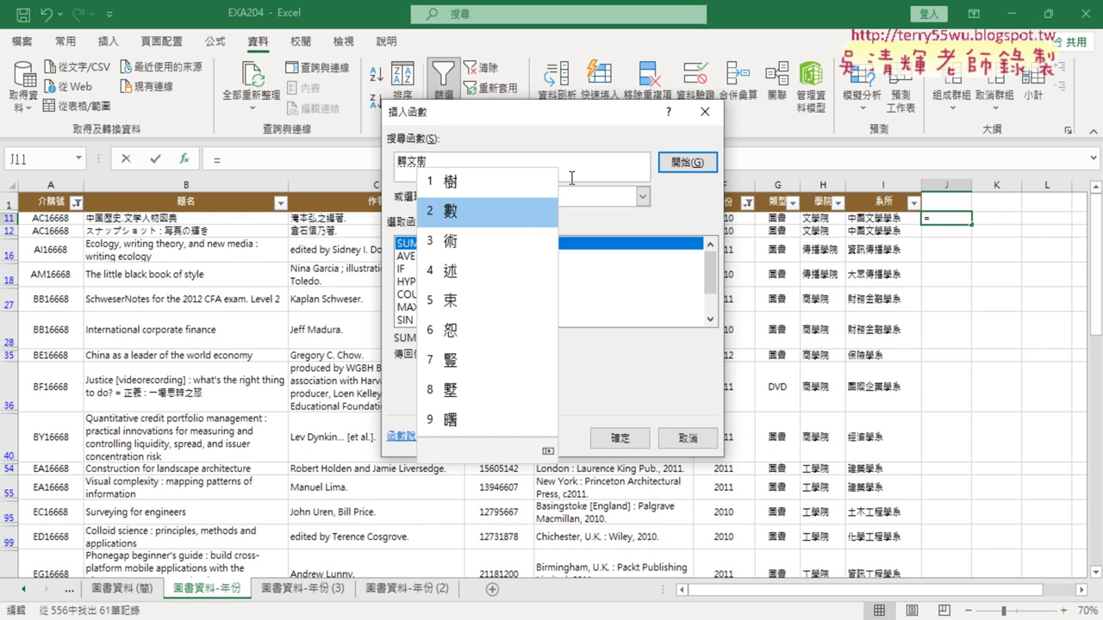
pyautogui.press('Return')
pyautogui.press('BackSpace')
pyautogui.write('ㄕ')
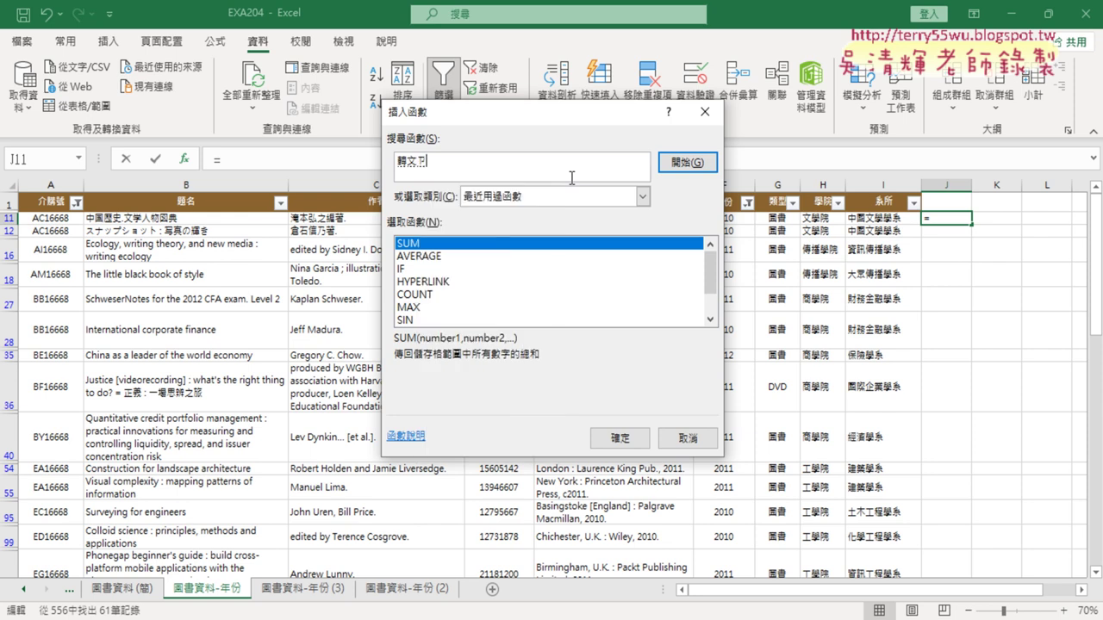
pyautogui.write('4')
pyautogui.press('Return')
pyautogui.click(687, 164)
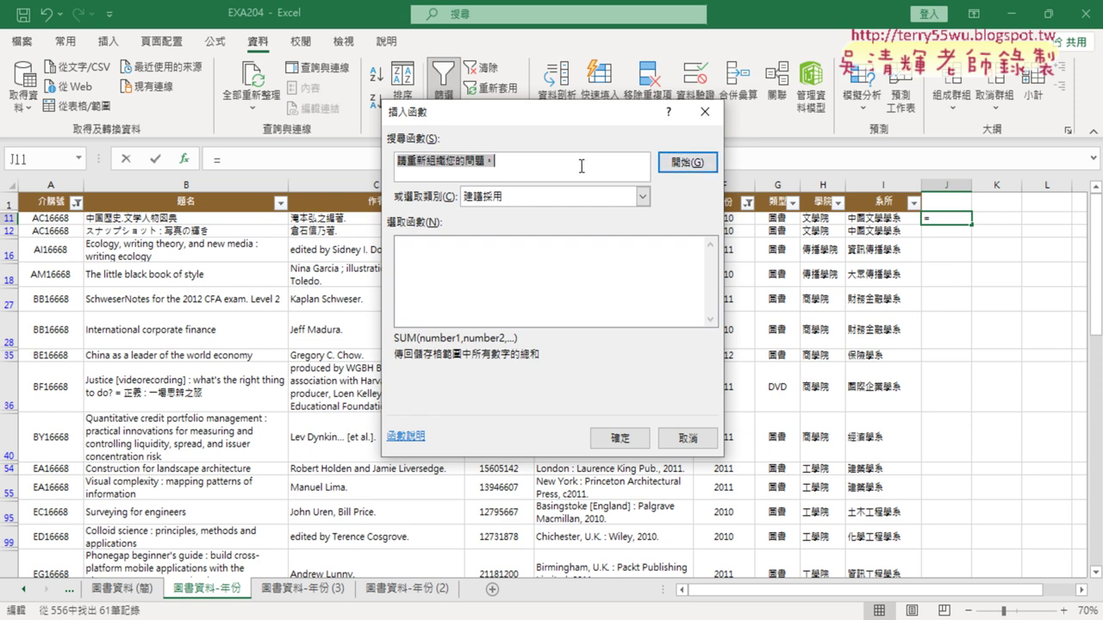
pyautogui.press('BackSpace')
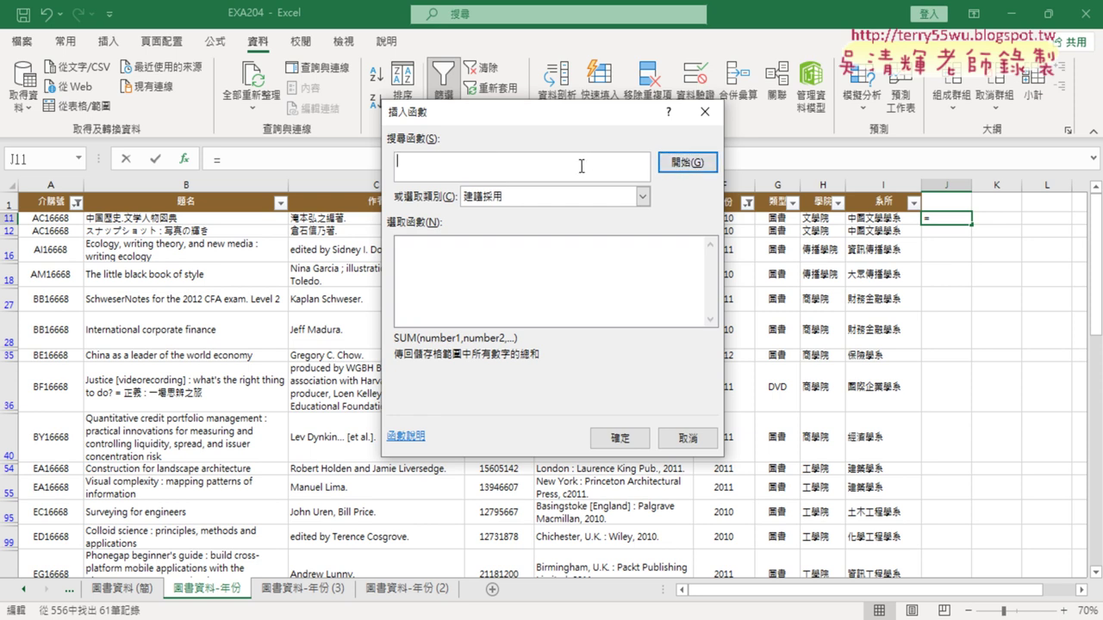
# Step: Search for 轉換 instead and clear the unhelpful result text
pyautogui.press('5')
pyautogui.press('j')
pyautogui.press('0')
pyautogui.press('3')
pyautogui.write('日')
pyautogui.write('ㄔㄨㄢ')
pyautogui.press('space')
pyautogui.press('Return')
pyautogui.press('Return')
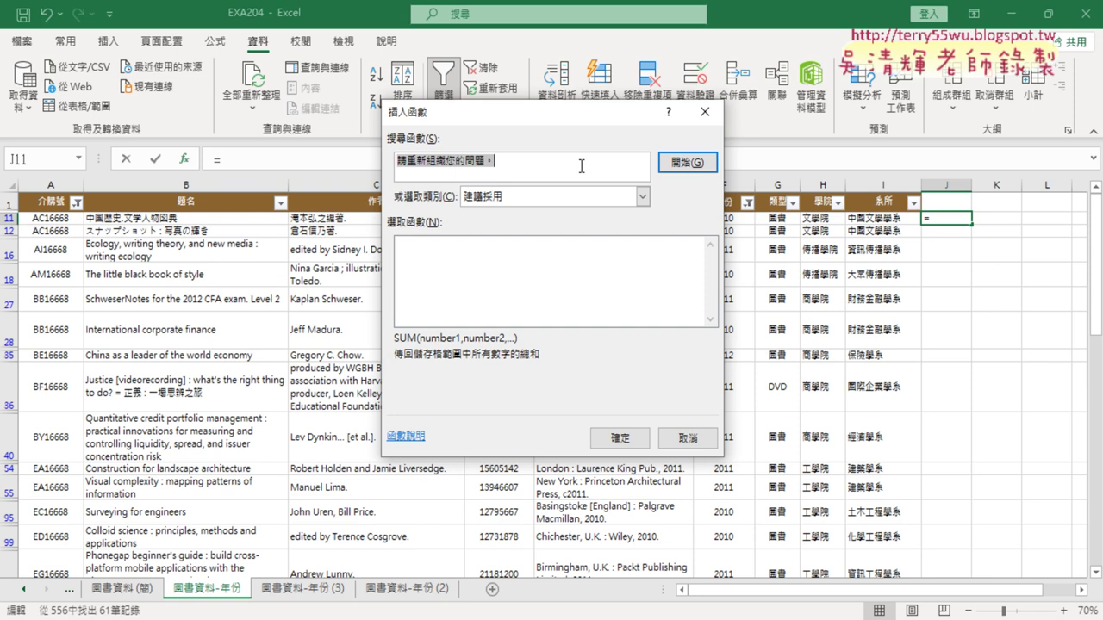
pyautogui.press('BackSpace')
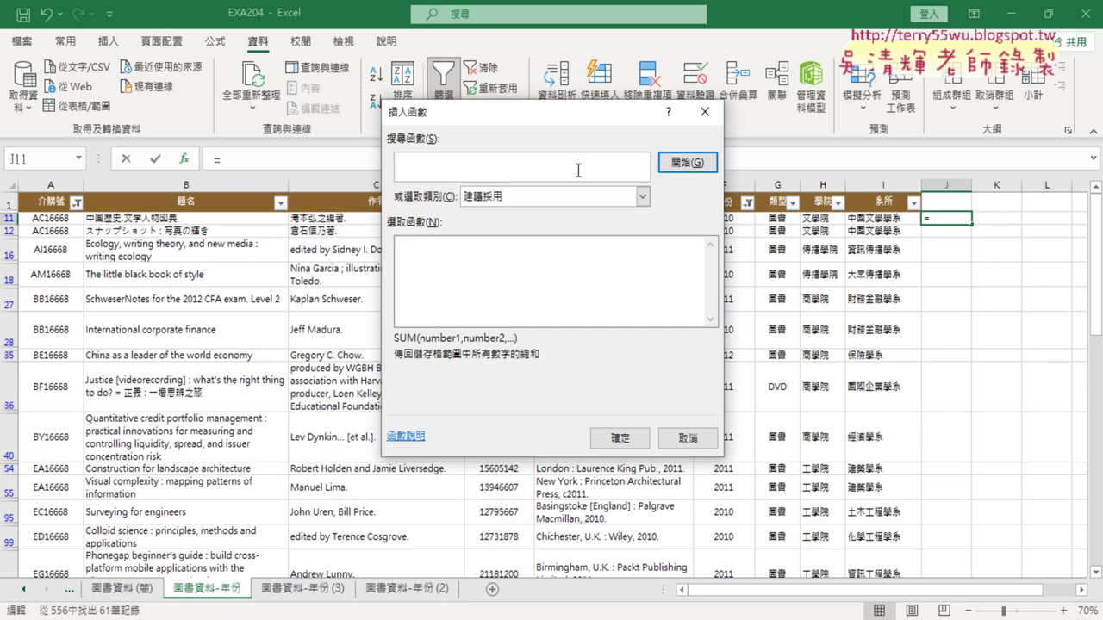
# Step: Switch the function category to 文字 and select TEXT, reviewing its TEXT(value,format_text) syntax
pyautogui.click(577, 197)
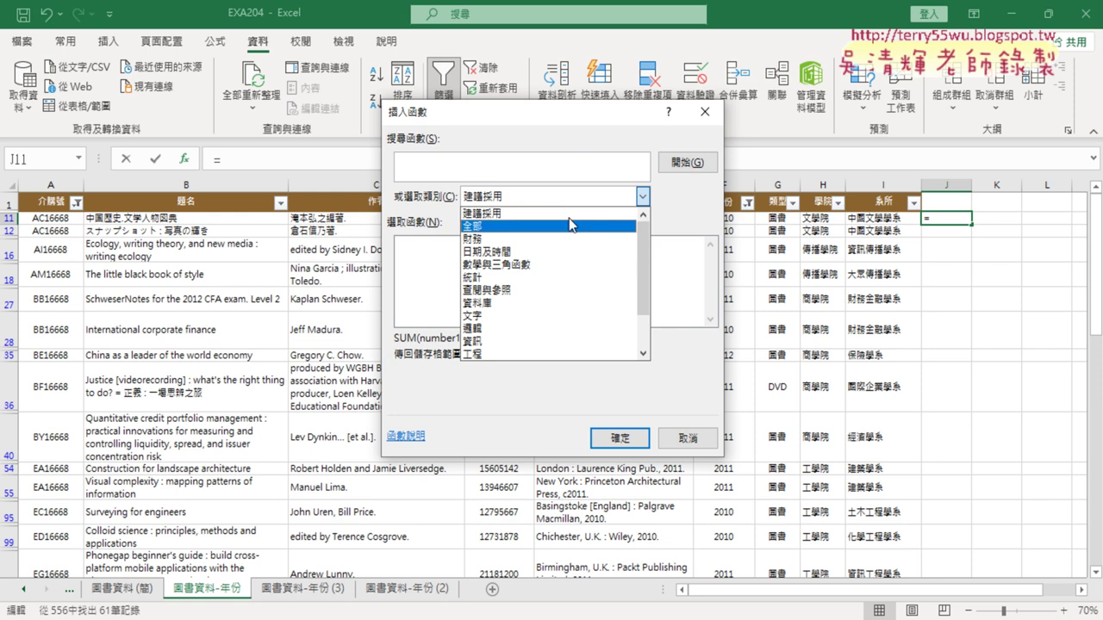
pyautogui.click(560, 316)
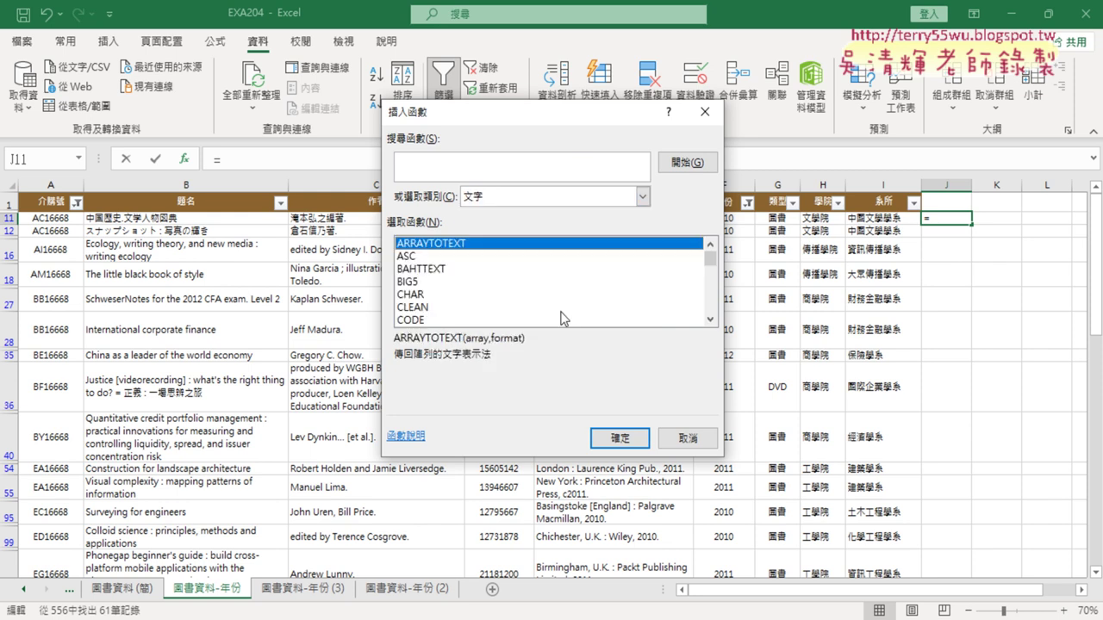
pyautogui.moveTo(710, 258); pyautogui.dragTo(706, 326)
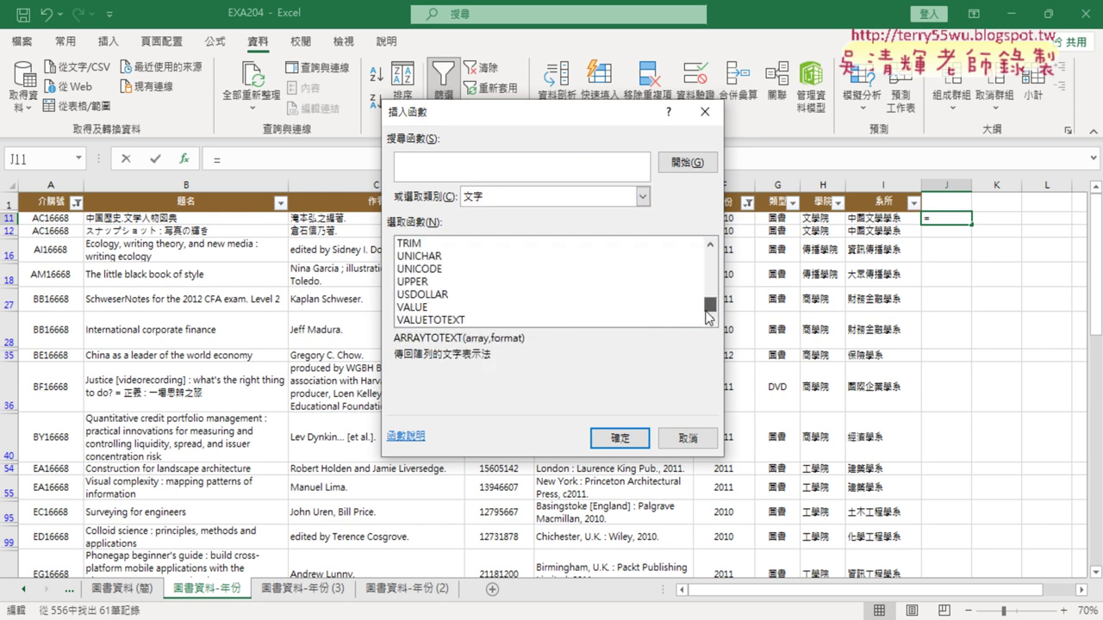
pyautogui.click(711, 245)
pyautogui.click(710, 246)
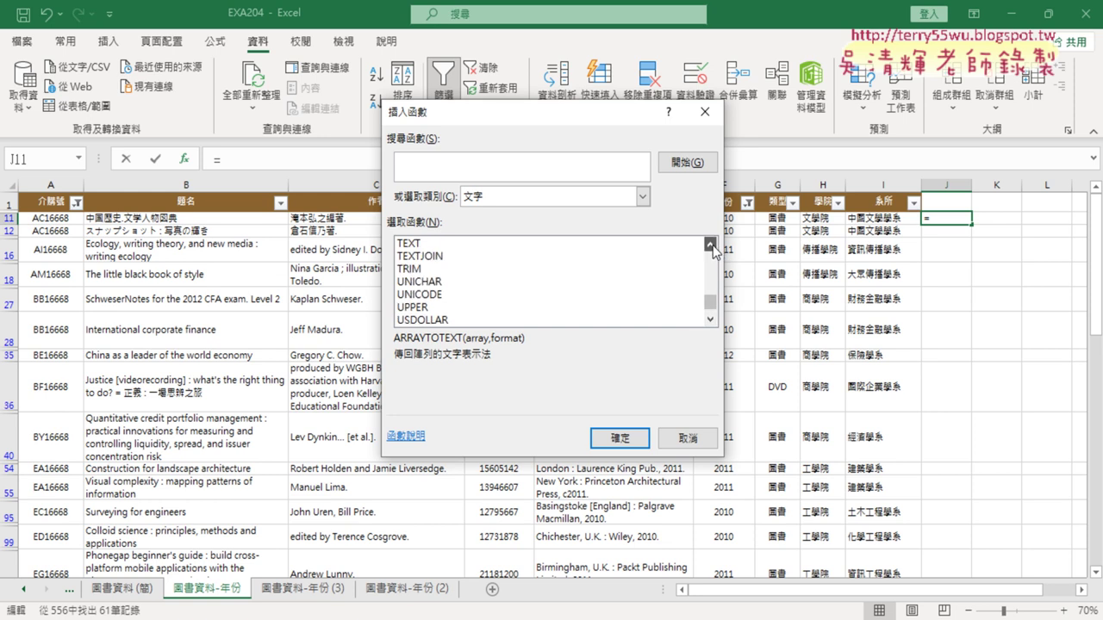
pyautogui.click(711, 246)
pyautogui.click(711, 245)
pyautogui.click(435, 270)
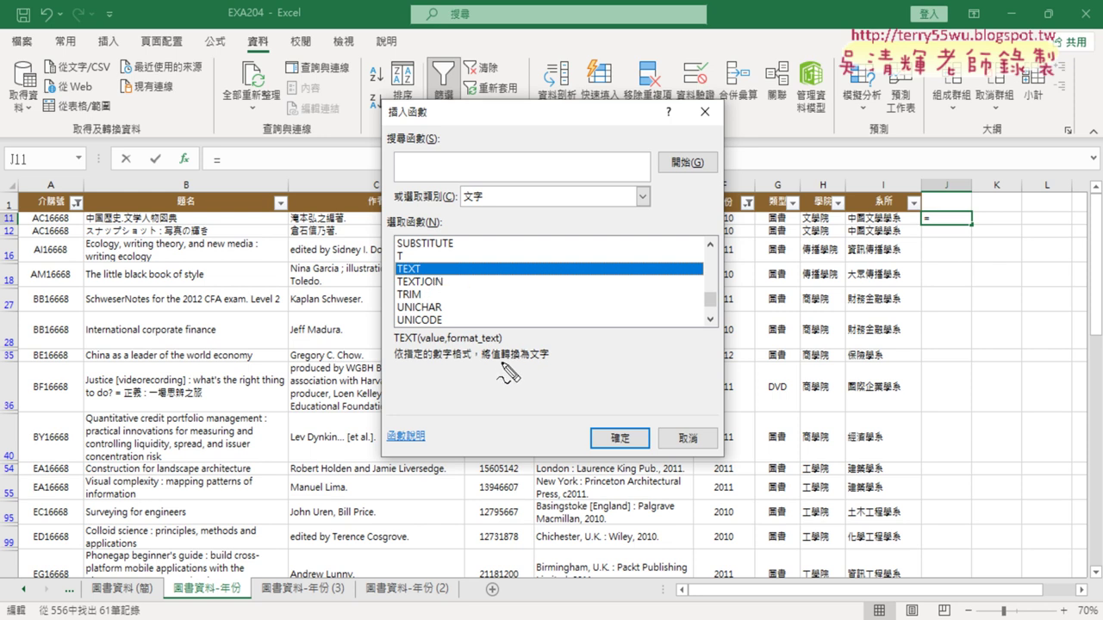
pyautogui.moveTo(501, 363); pyautogui.dragTo(548, 363)
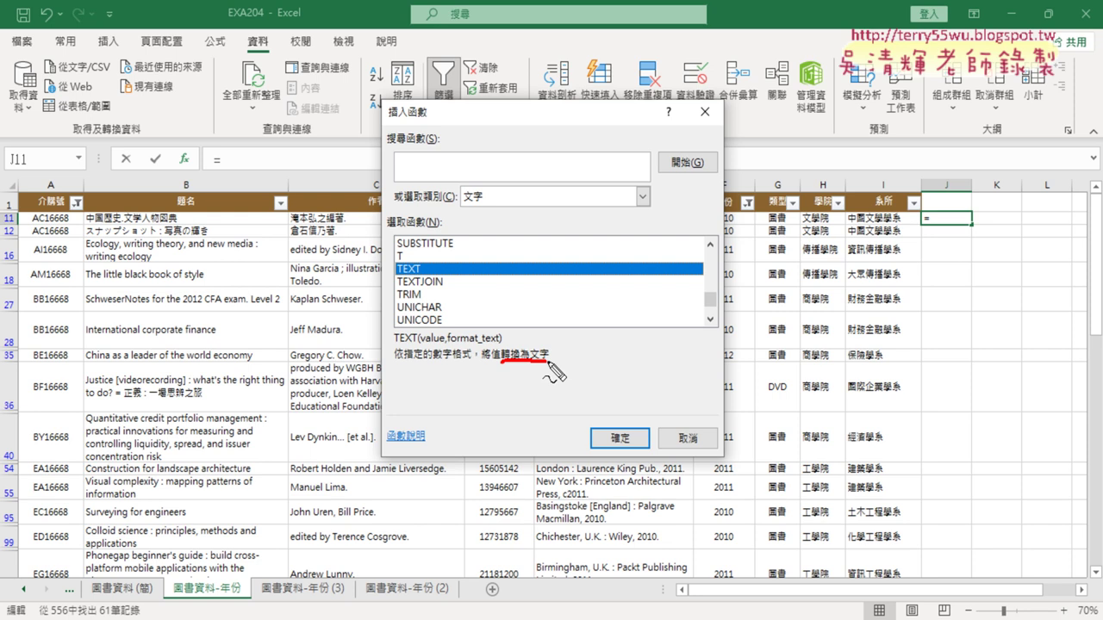
pyautogui.moveTo(548, 364); pyautogui.dragTo(518, 368)
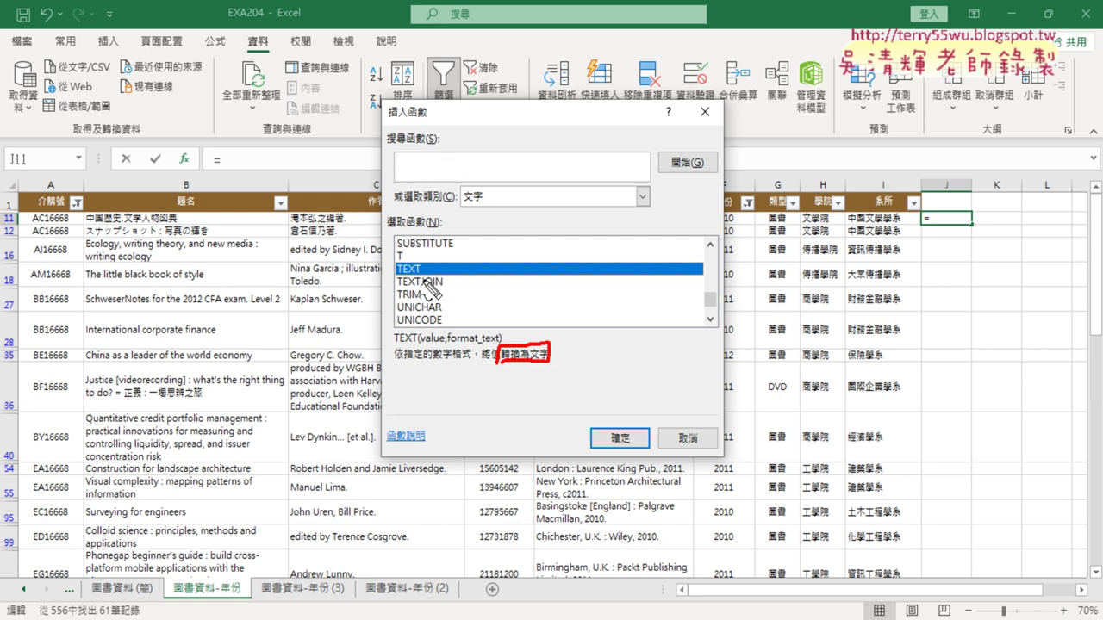
pyautogui.moveTo(422, 272); pyautogui.dragTo(420, 276)
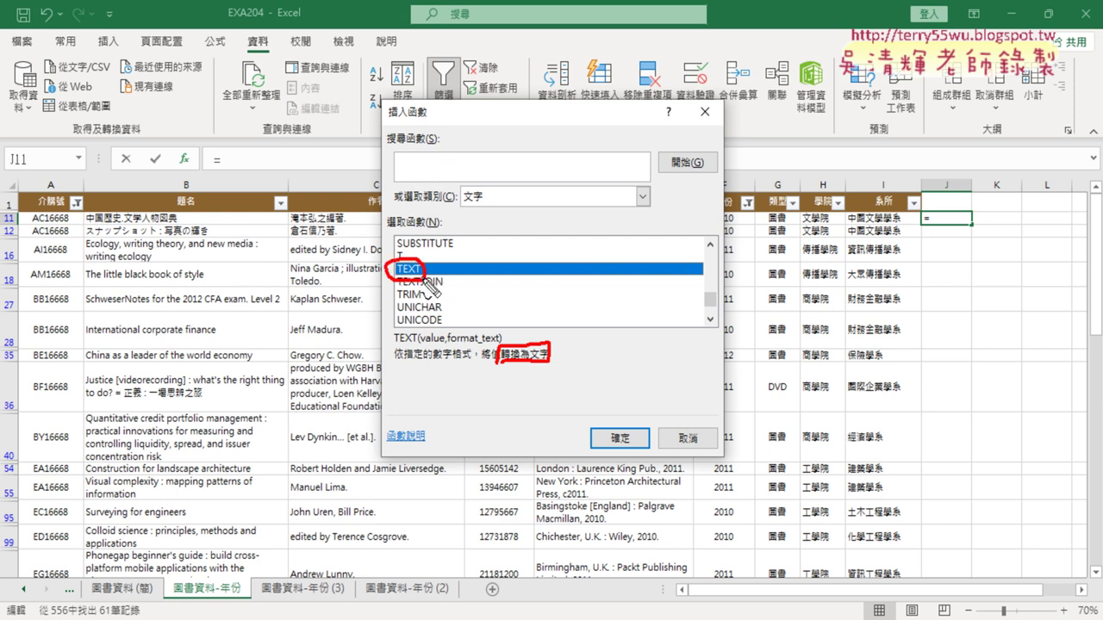
pyautogui.press('Escape')
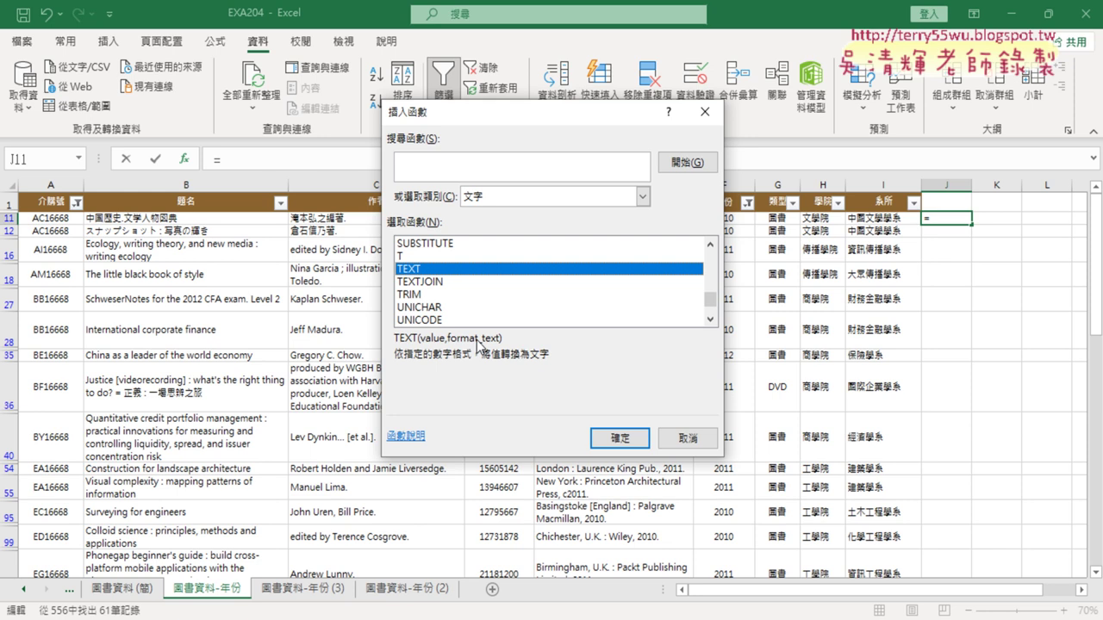
# Step: Set TEXT's Value argument to D11 and Format_text to "00000000"
pyautogui.click(616, 441)
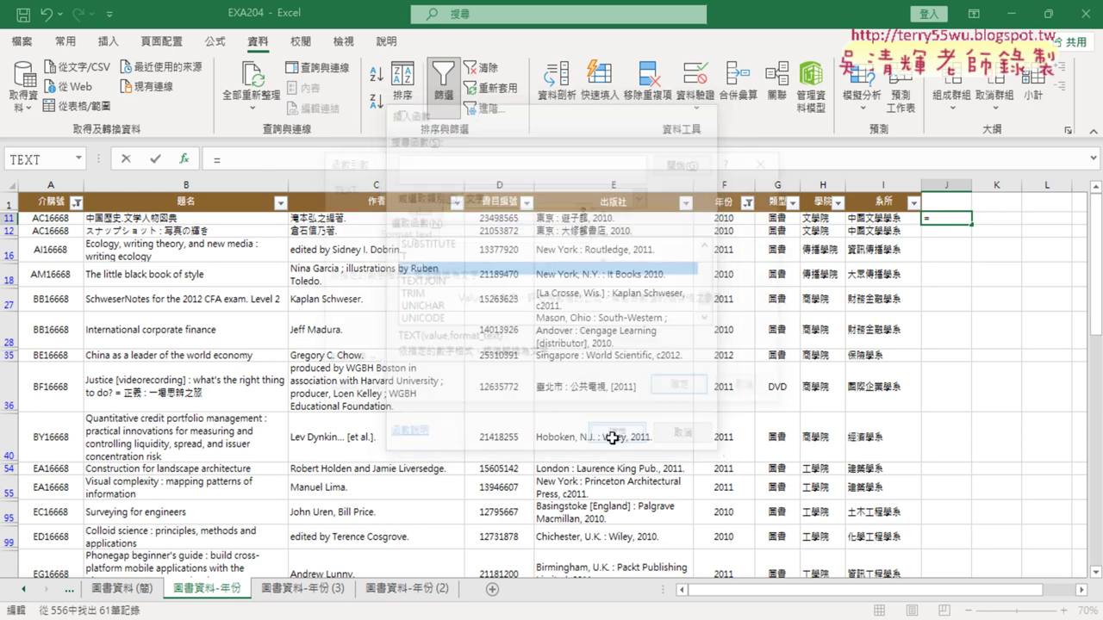
pyautogui.moveTo(570, 160); pyautogui.dragTo(564, 373)
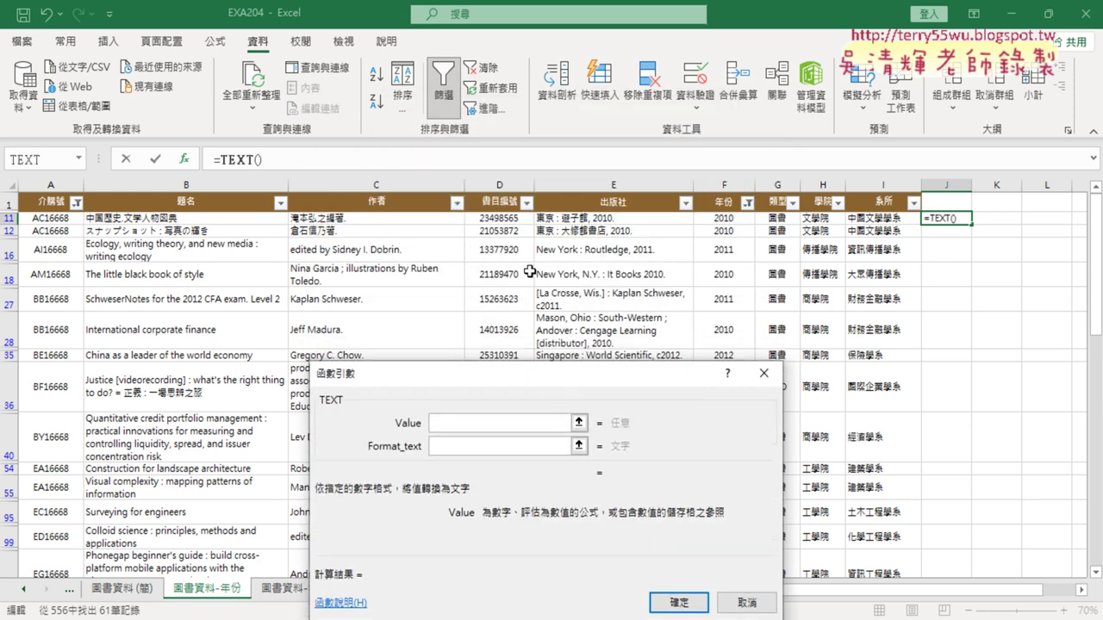
pyautogui.click(512, 221)
pyautogui.click(470, 448)
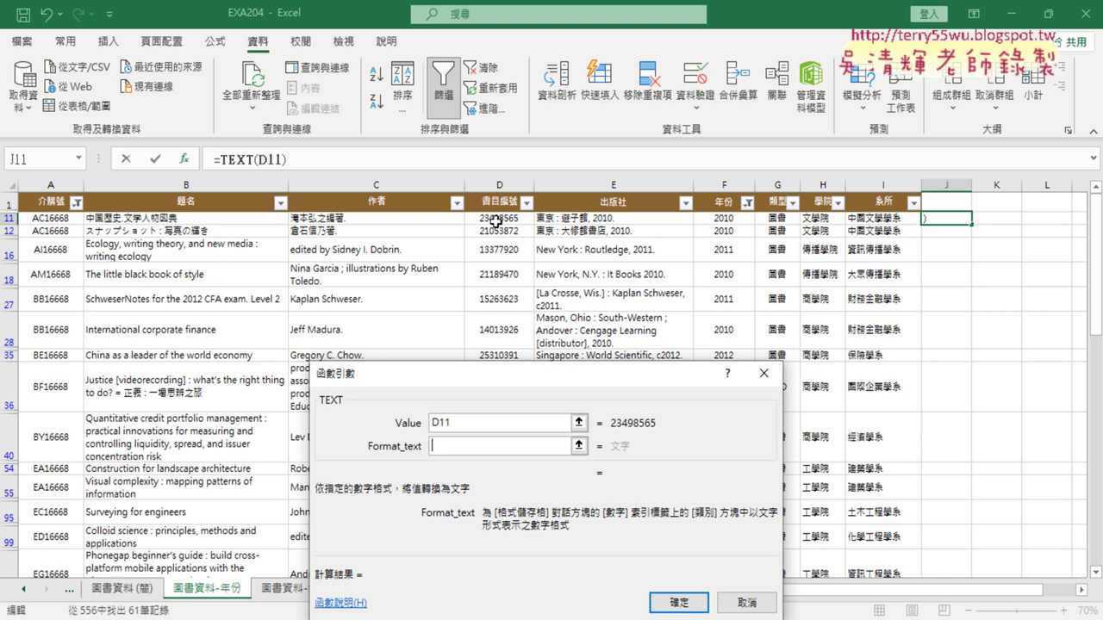
pyautogui.scroll(-2, 527, 295)
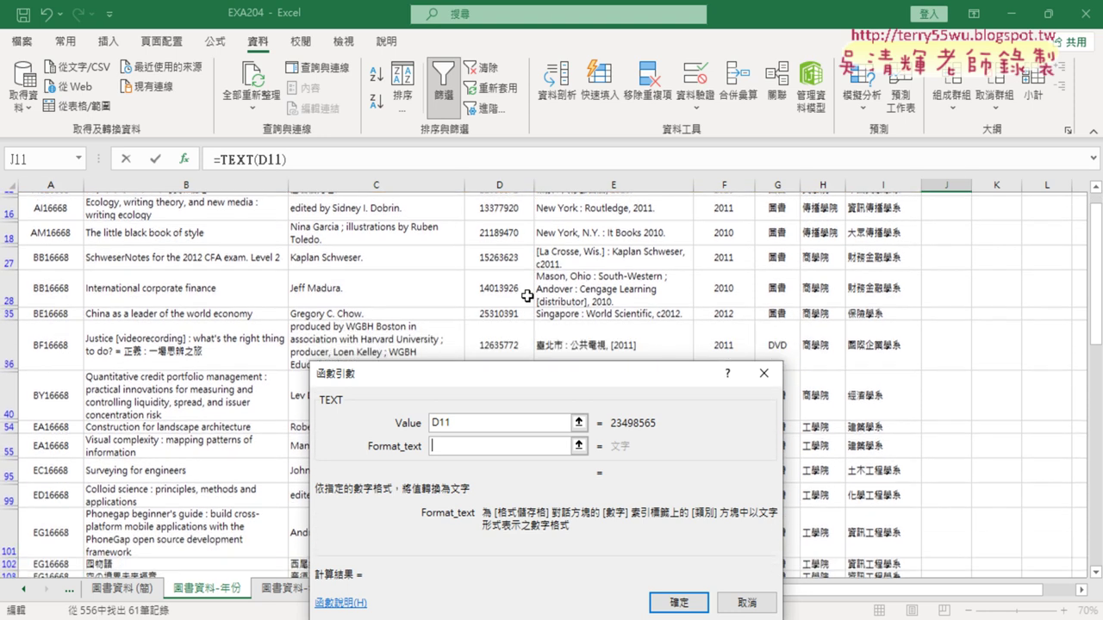
pyautogui.scroll(2, 527, 296)
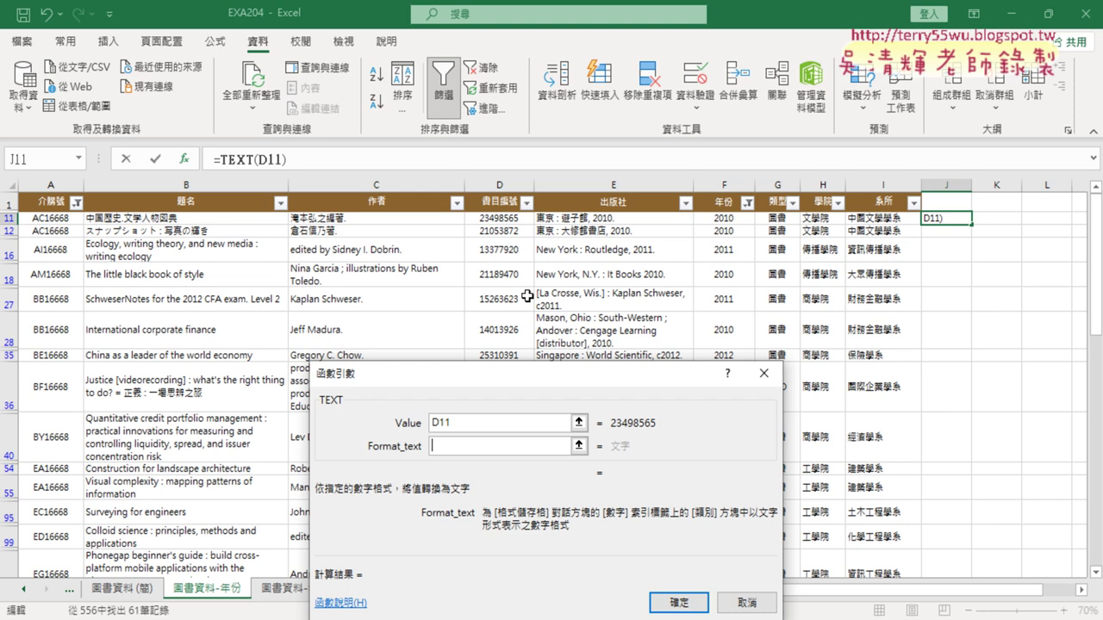
pyautogui.write('""')
pyautogui.write('000')
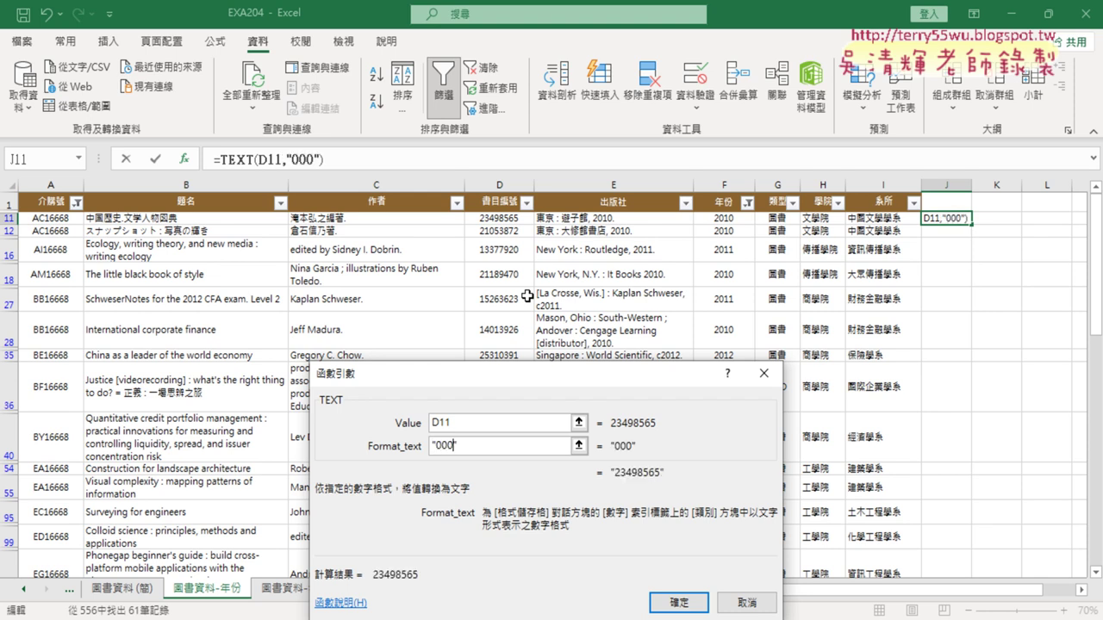
pyautogui.write('0000')
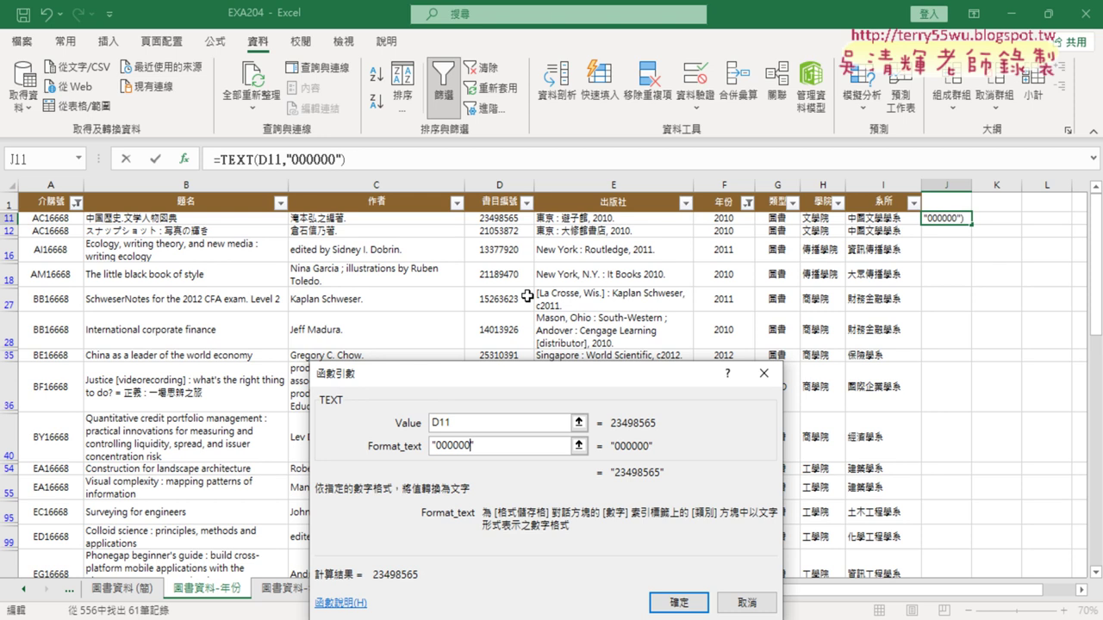
pyautogui.write('0')
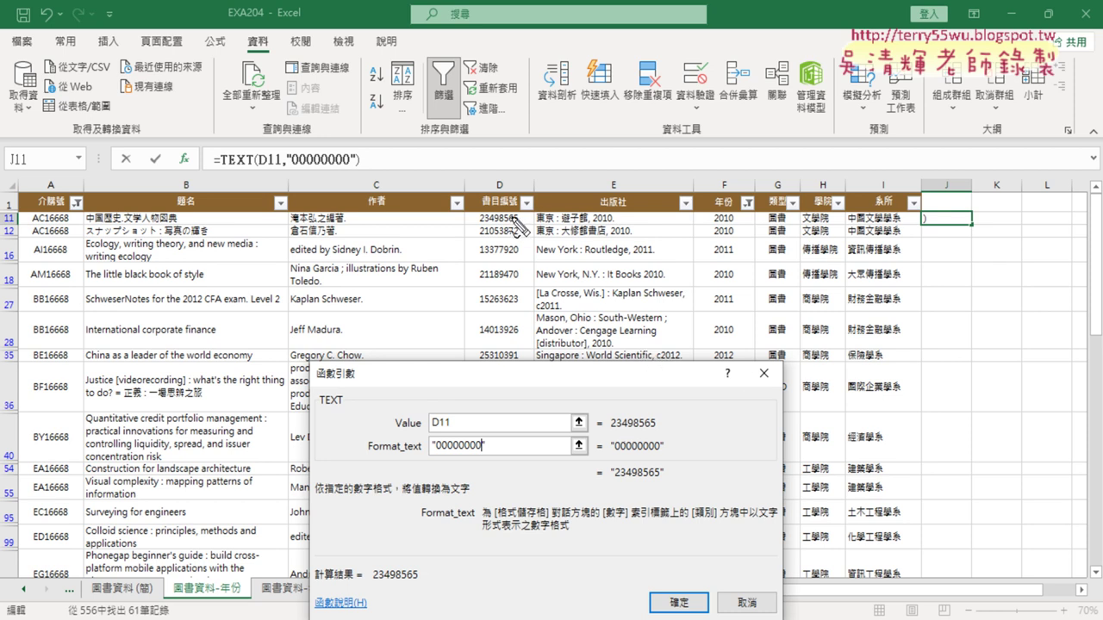
pyautogui.moveTo(517, 222)
pyautogui.mouseDown()
pyautogui.moveTo(619, 418)
pyautogui.moveTo(622, 394)
pyautogui.mouseUp()
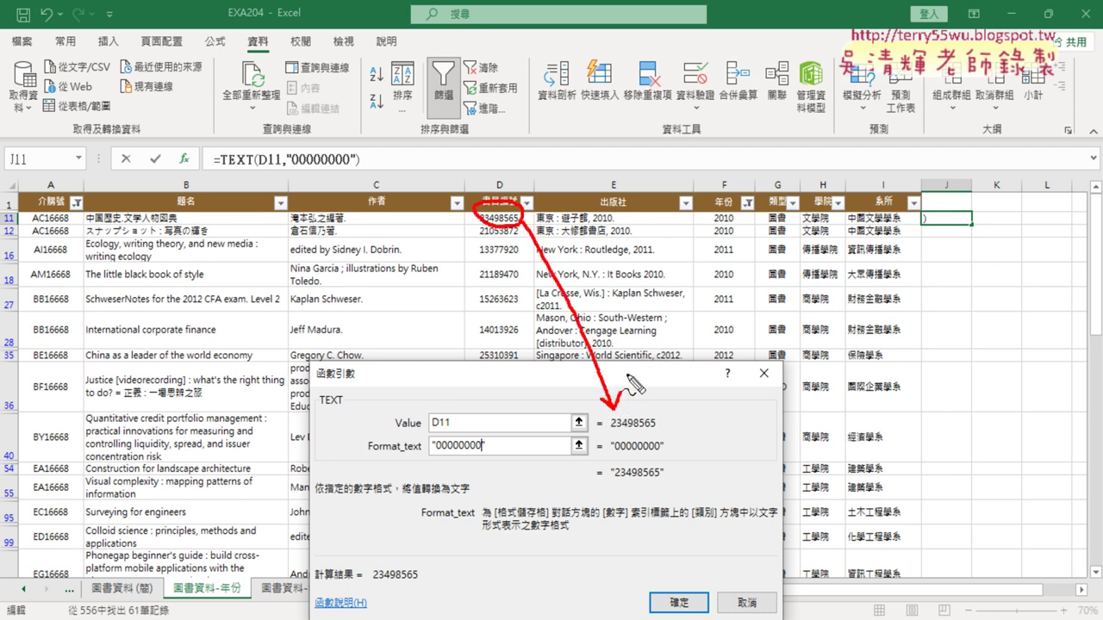
# Step: Edit the zeros in Format_text to demonstrate, restoring the eight-zero "00000000" format code
pyautogui.moveTo(600, 435)
pyautogui.mouseDown()
pyautogui.moveTo(610, 488)
pyautogui.moveTo(668, 479)
pyautogui.mouseUp()
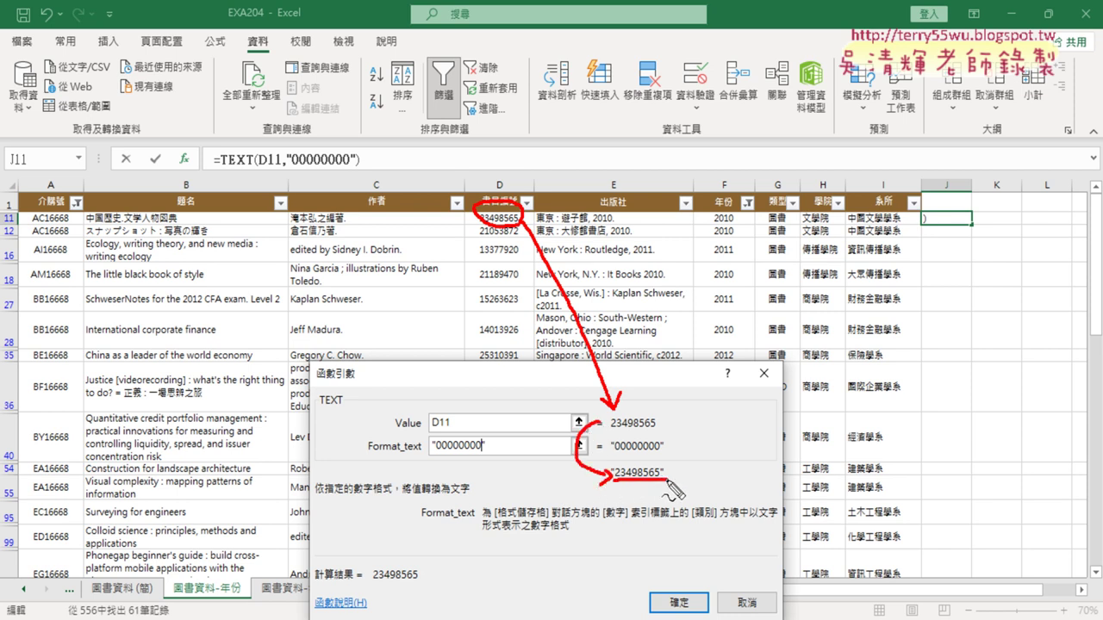
pyautogui.press('Escape')
pyautogui.click(479, 446)
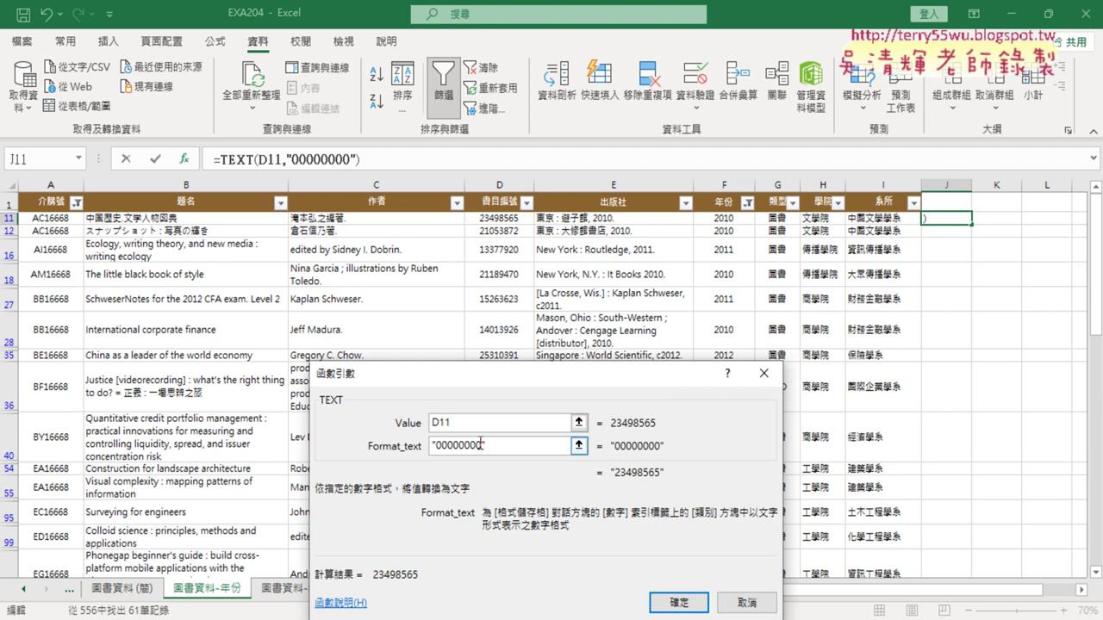
pyautogui.press('BackSpace')
pyautogui.press('BackSpace')
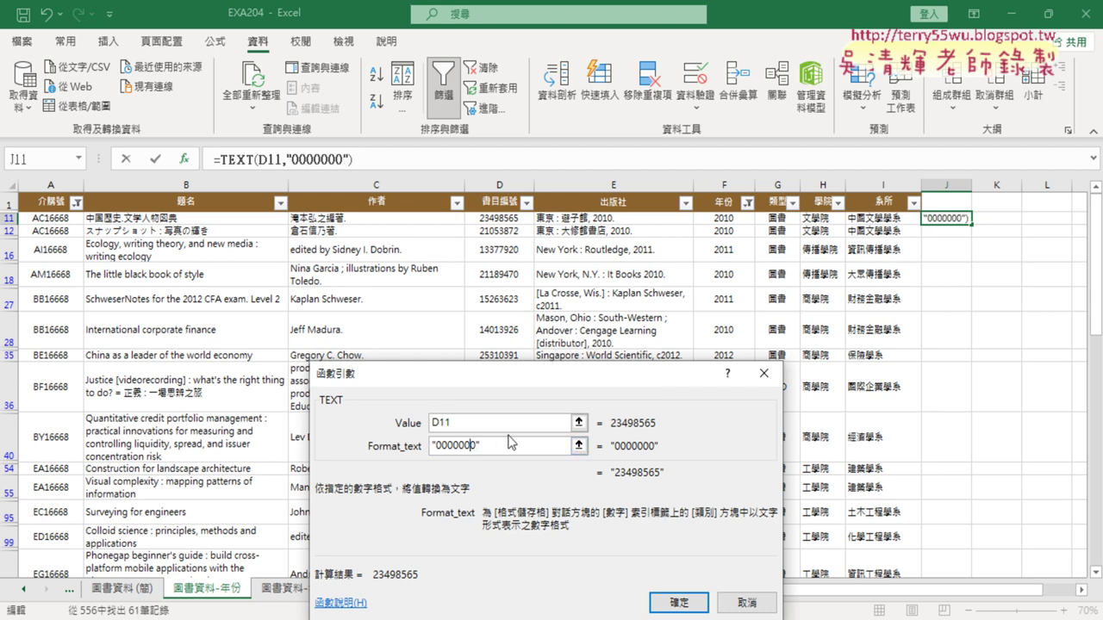
pyautogui.press('BackSpace')
pyautogui.press('BackSpace')
pyautogui.press('BackSpace')
pyautogui.press('BackSpace')
pyautogui.press('BackSpace')
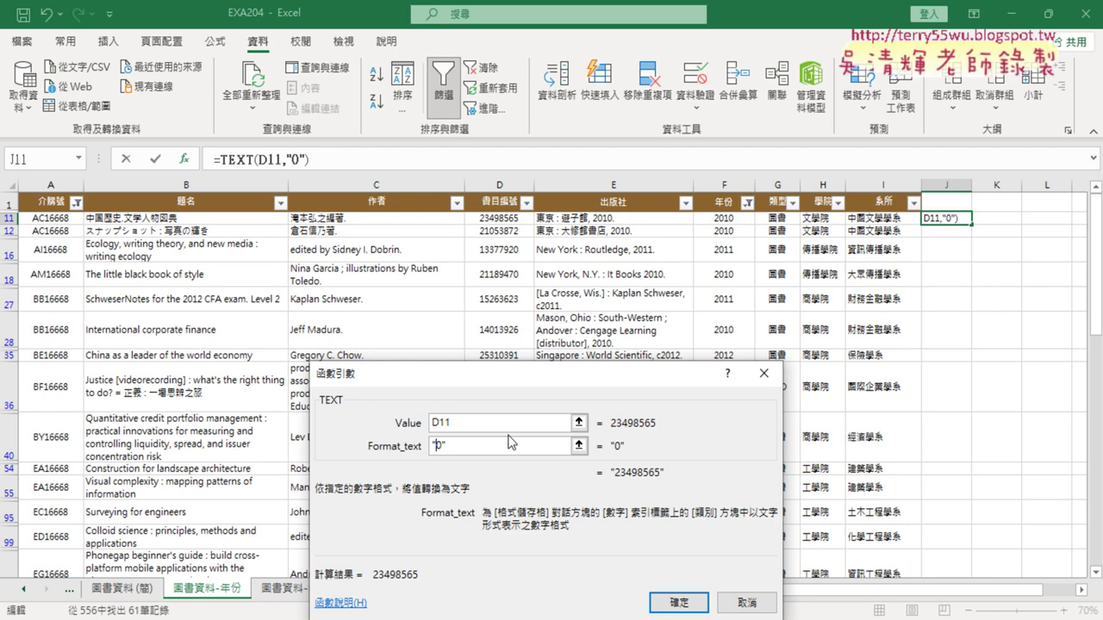
pyautogui.write('0000')
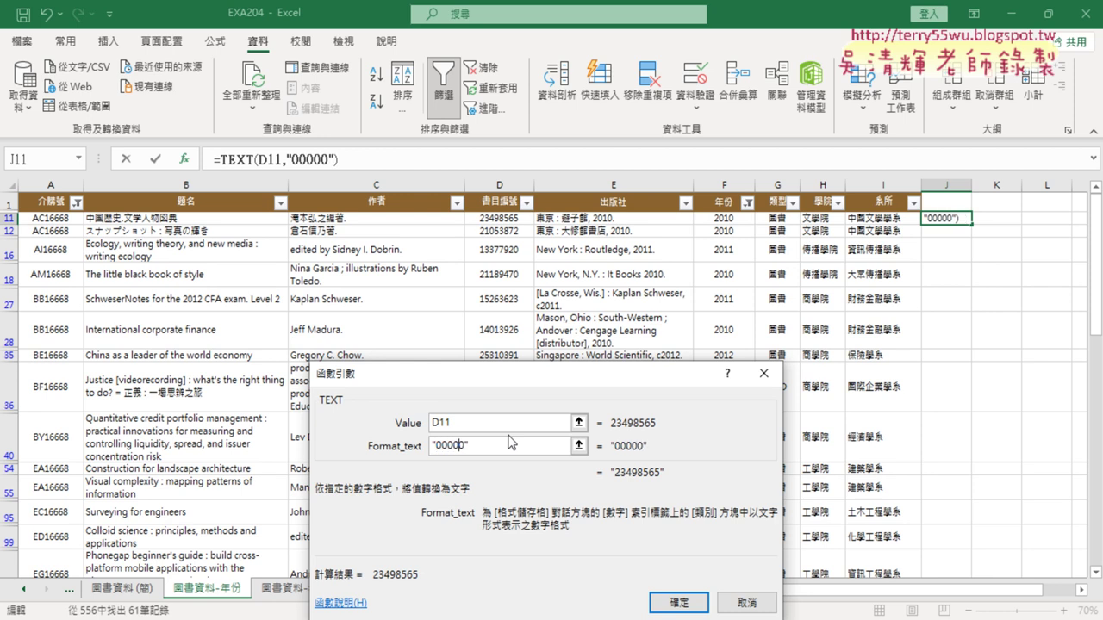
pyautogui.write('000')
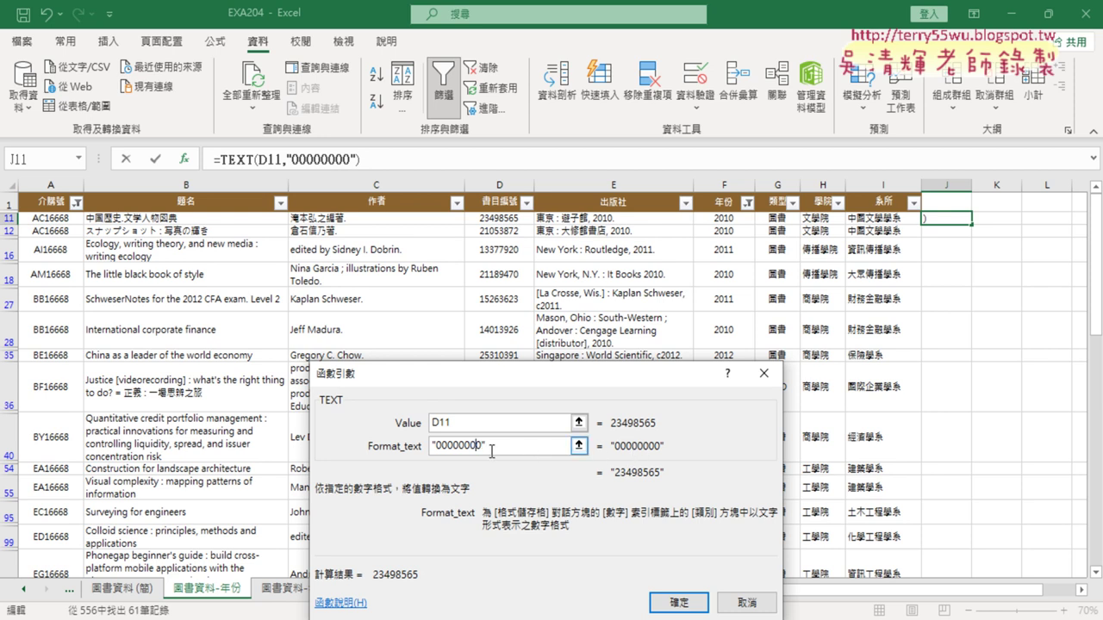
pyautogui.moveTo(484, 447); pyautogui.dragTo(475, 448)
# Step: Confirm J11's TEXT formula and widen column J so 23498565 shows in full
pyautogui.click(679, 602)
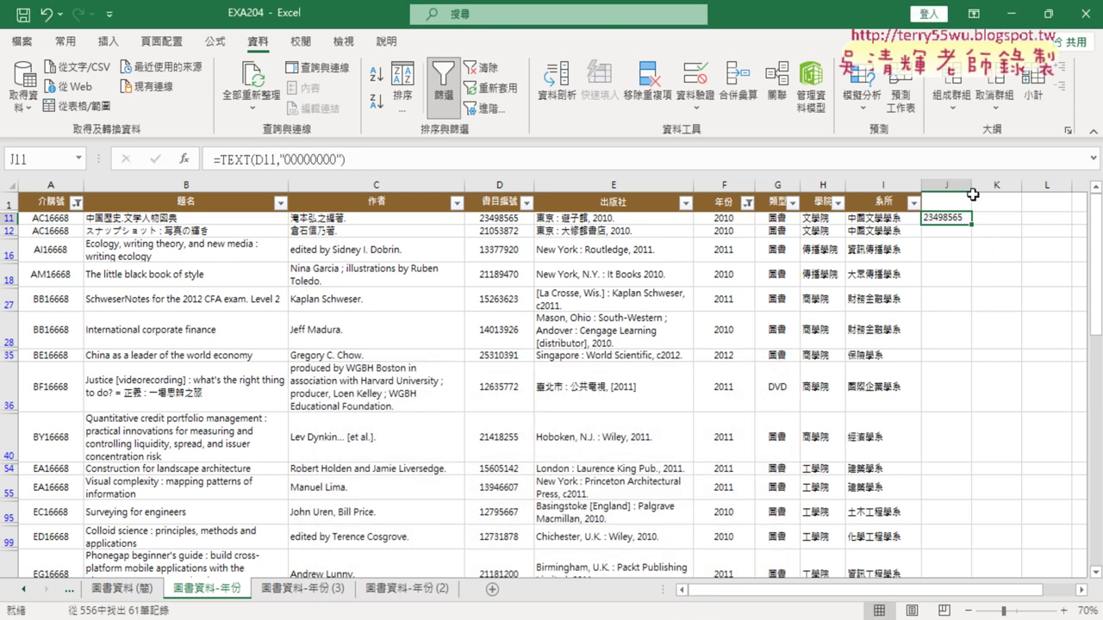
pyautogui.moveTo(971, 184); pyautogui.dragTo(1001, 184)
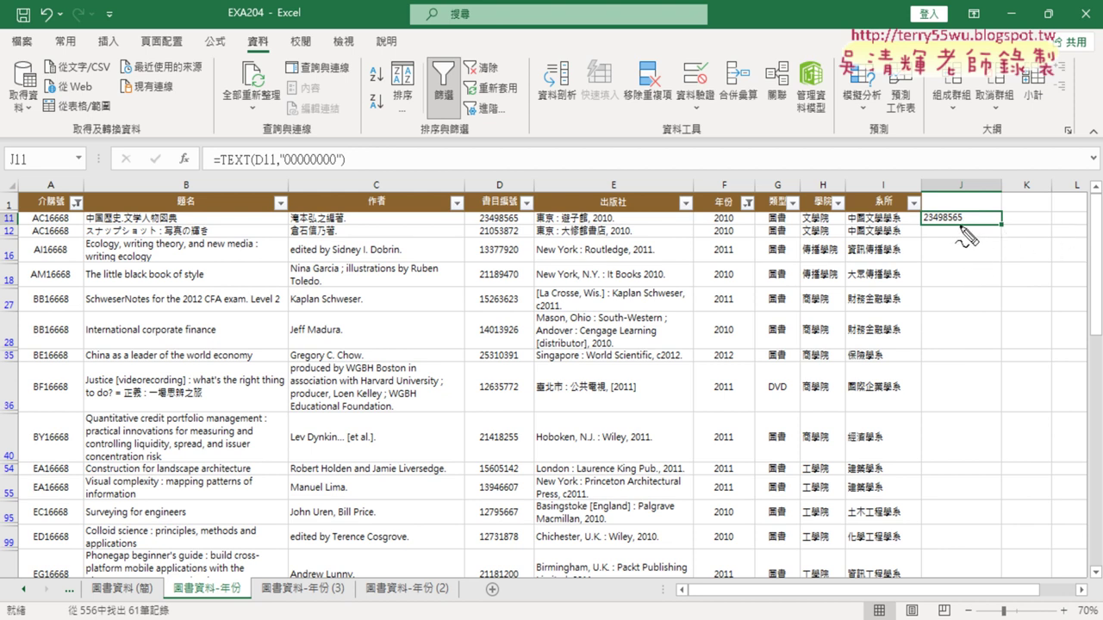
pyautogui.moveTo(938, 230)
pyautogui.mouseDown()
pyautogui.moveTo(958, 225)
pyautogui.moveTo(920, 229)
pyautogui.moveTo(918, 257)
pyautogui.mouseUp()
pyautogui.moveTo(965, 193)
pyautogui.mouseDown()
pyautogui.moveTo(926, 193)
pyautogui.moveTo(939, 202)
pyautogui.mouseUp()
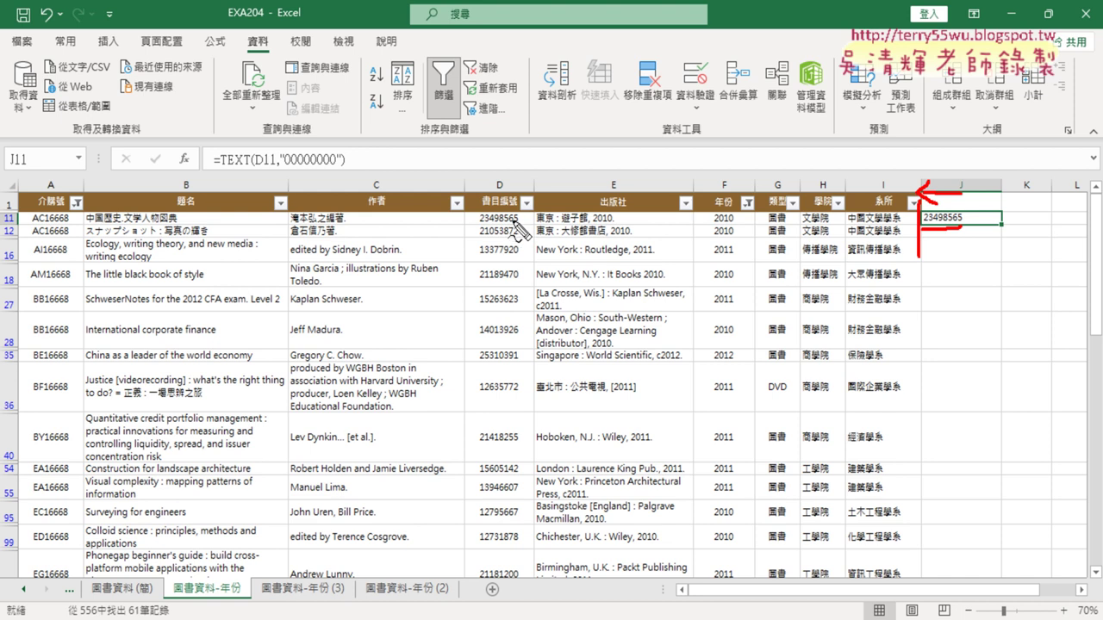
pyautogui.press('Escape')
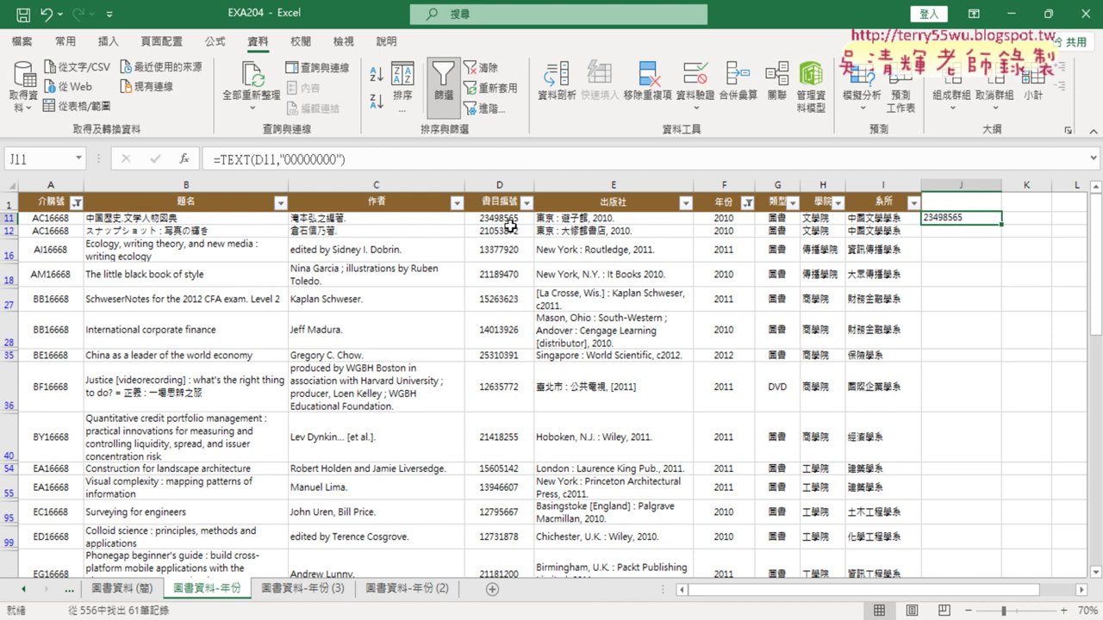
# Step: Clear formats from D11 down to the last filtered 書目編號 row
pyautogui.click(511, 225)
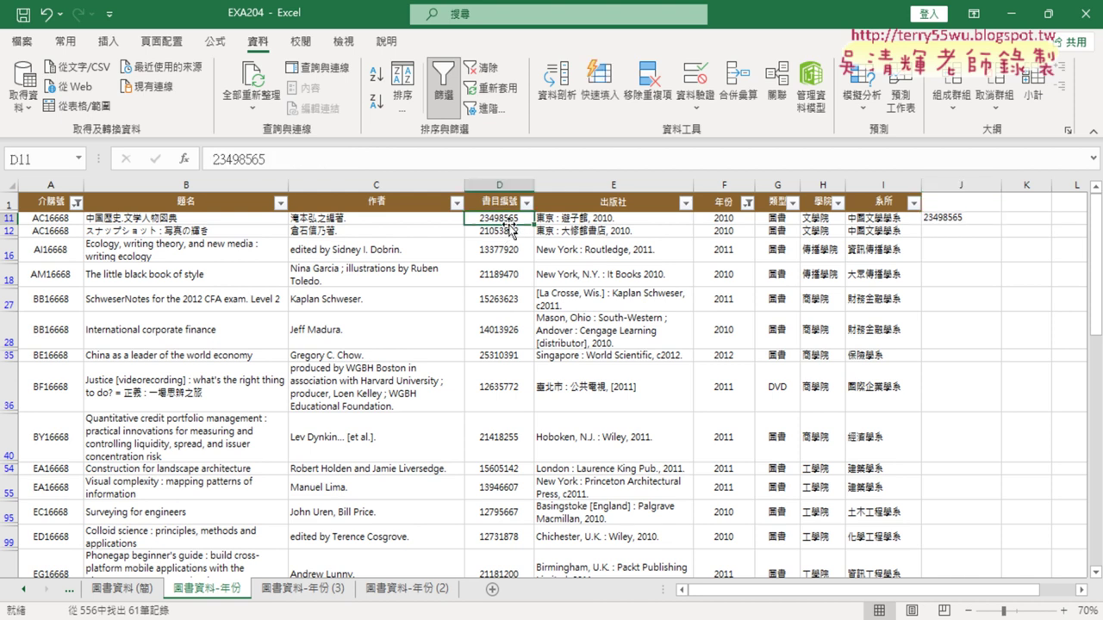
pyautogui.click(66, 42)
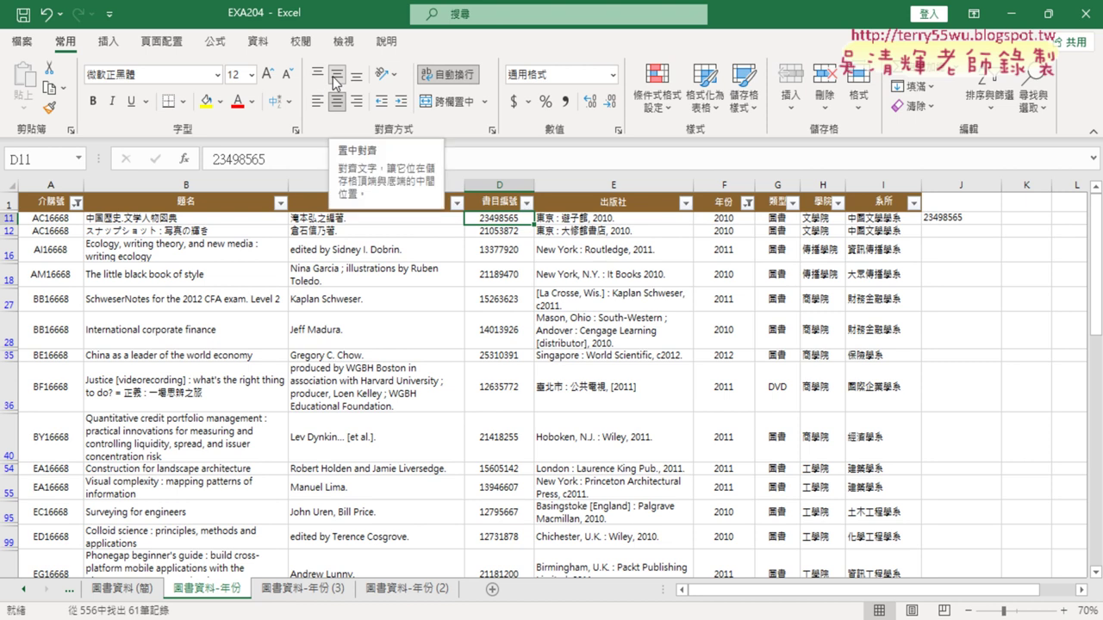
pyautogui.hotkey('ctrl', 'shift', 'Down')
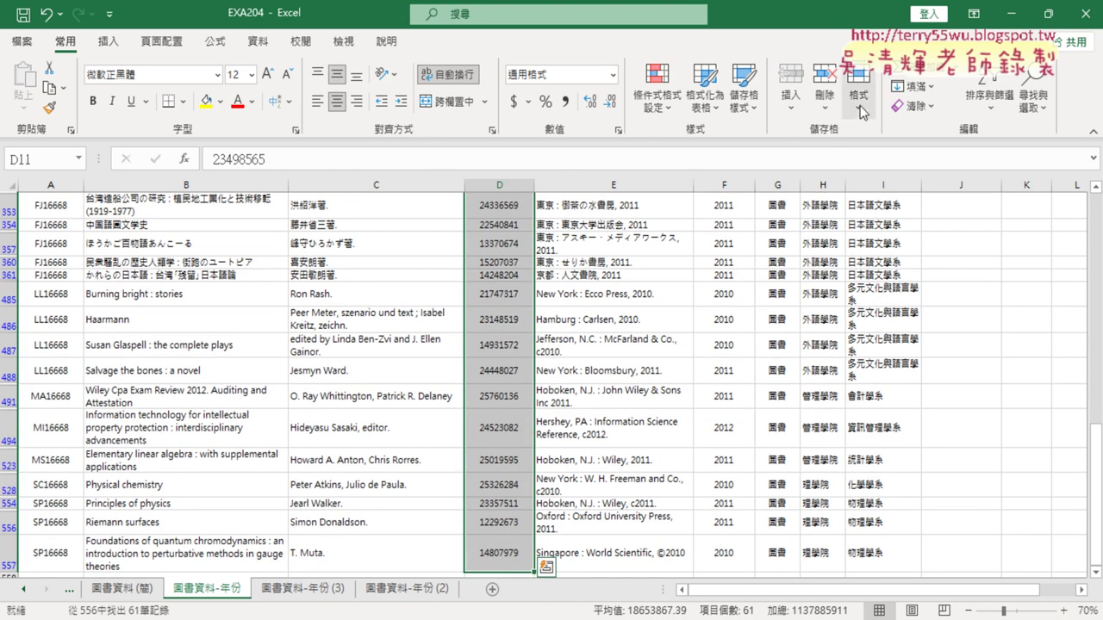
pyautogui.click(913, 106)
pyautogui.click(930, 146)
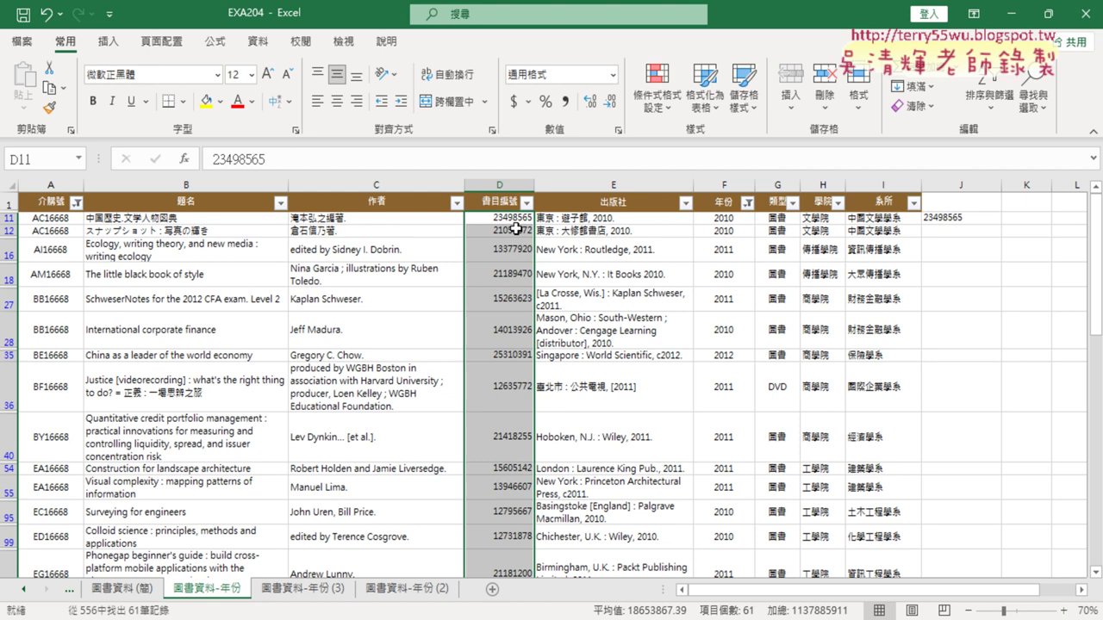
pyautogui.click(913, 106)
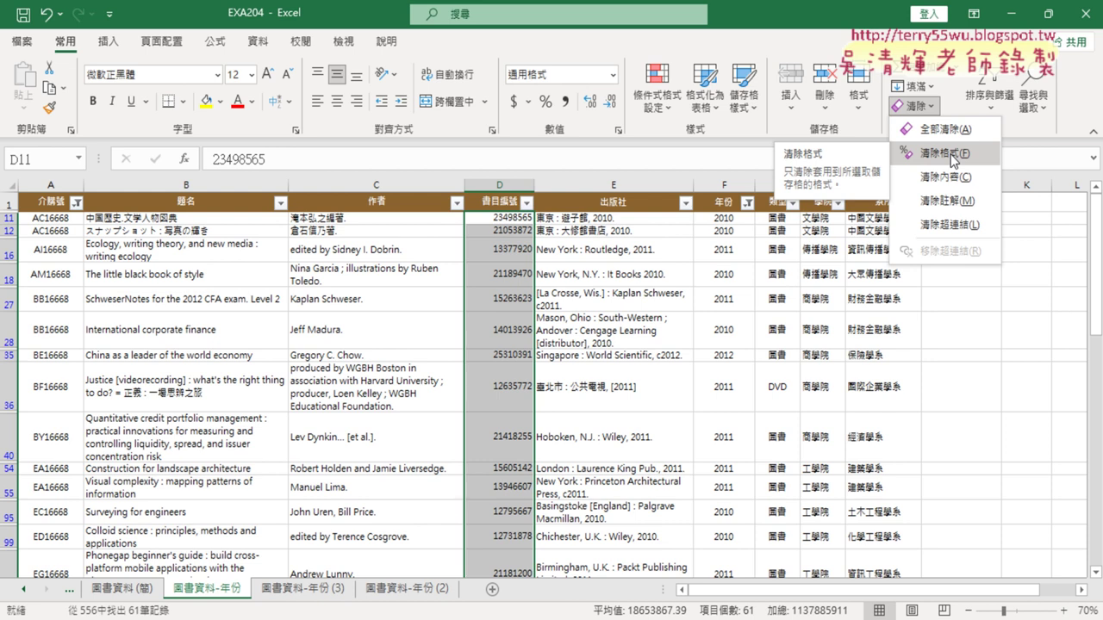
pyautogui.click(952, 153)
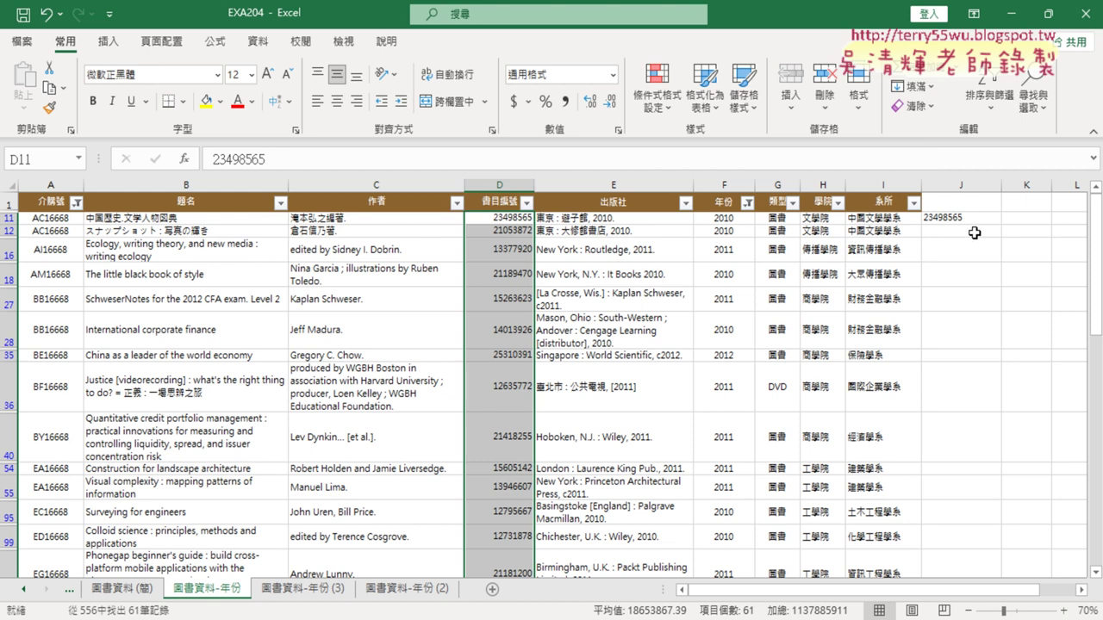
pyautogui.click(971, 219)
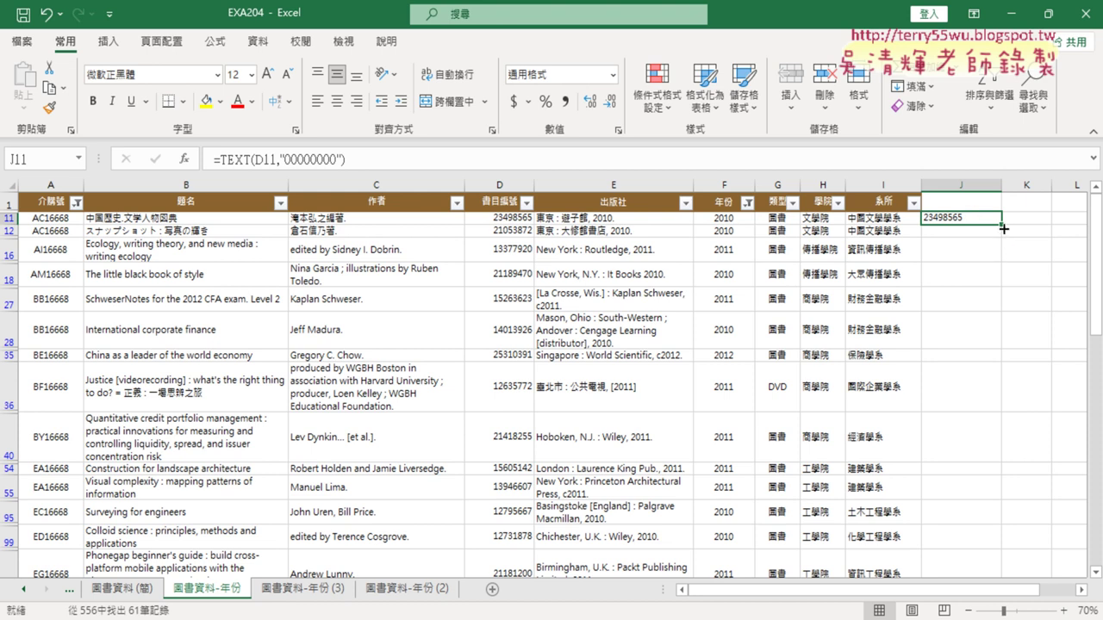
# Step: Fill J11's TEXT formula down all filtered rows and copy column J
pyautogui.doubleClick(1002, 224)
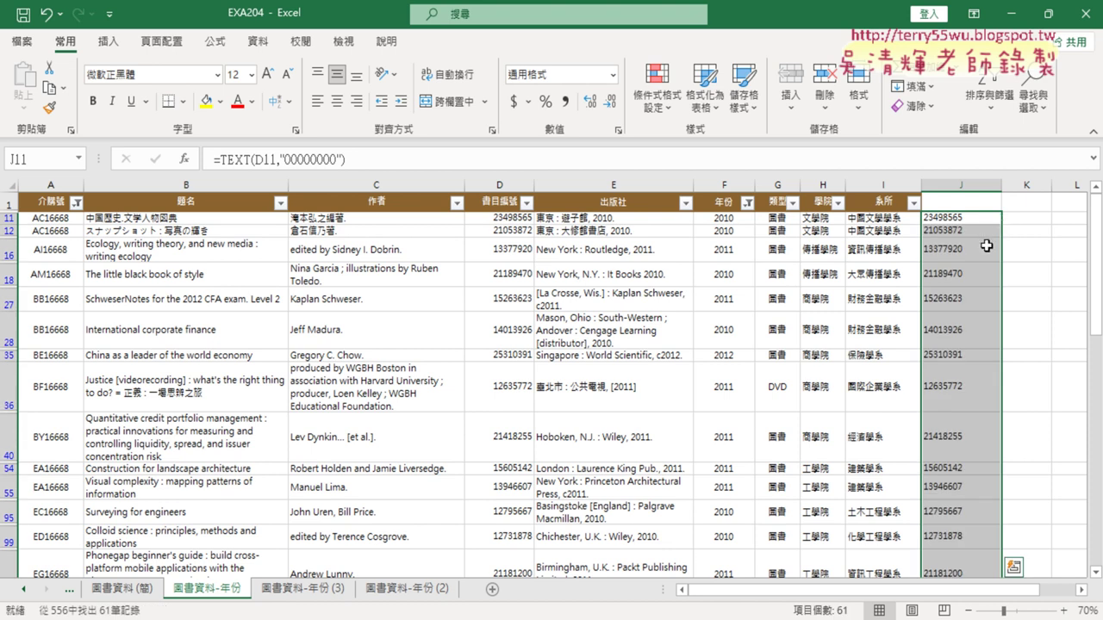
pyautogui.rightClick(974, 255)
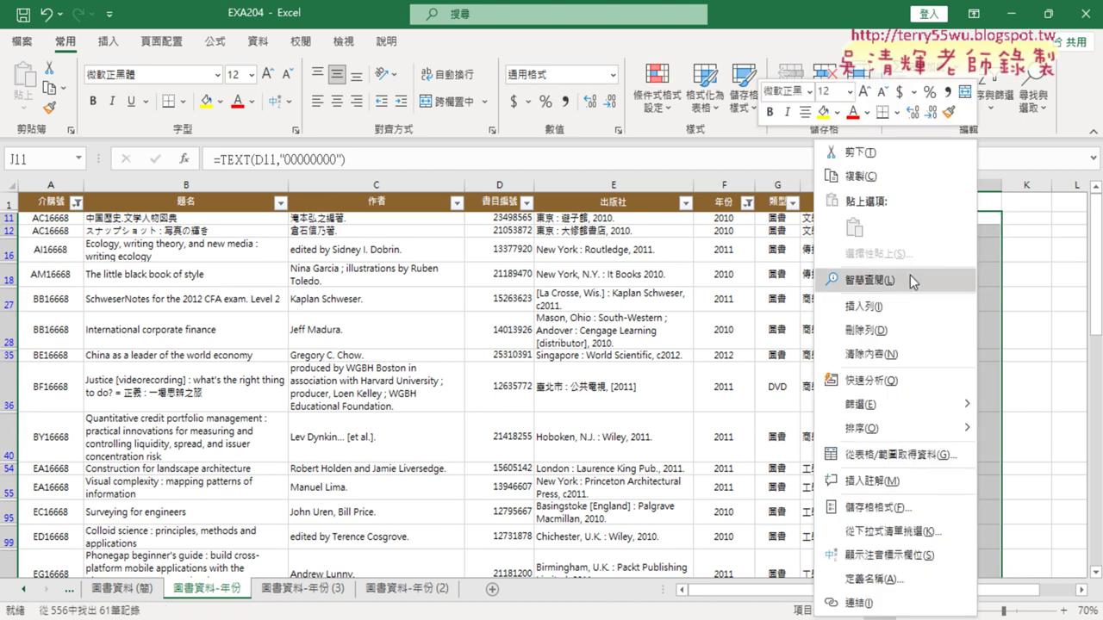
pyautogui.click(878, 179)
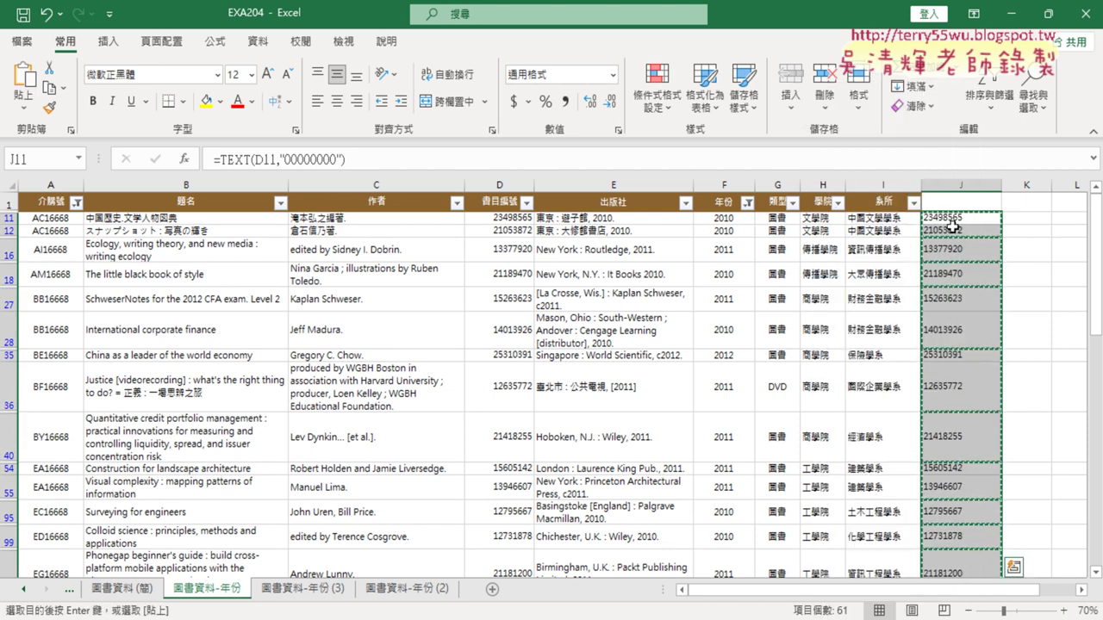
# Step: Paste the copied column J results into D11 as values only
pyautogui.click(505, 218)
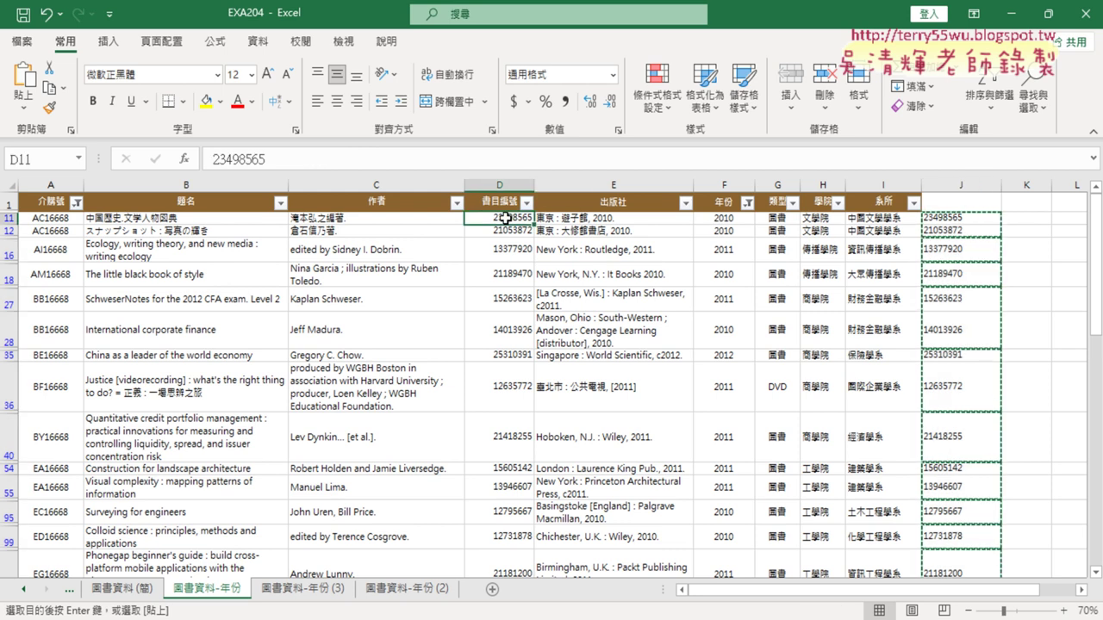
pyautogui.rightClick(506, 219)
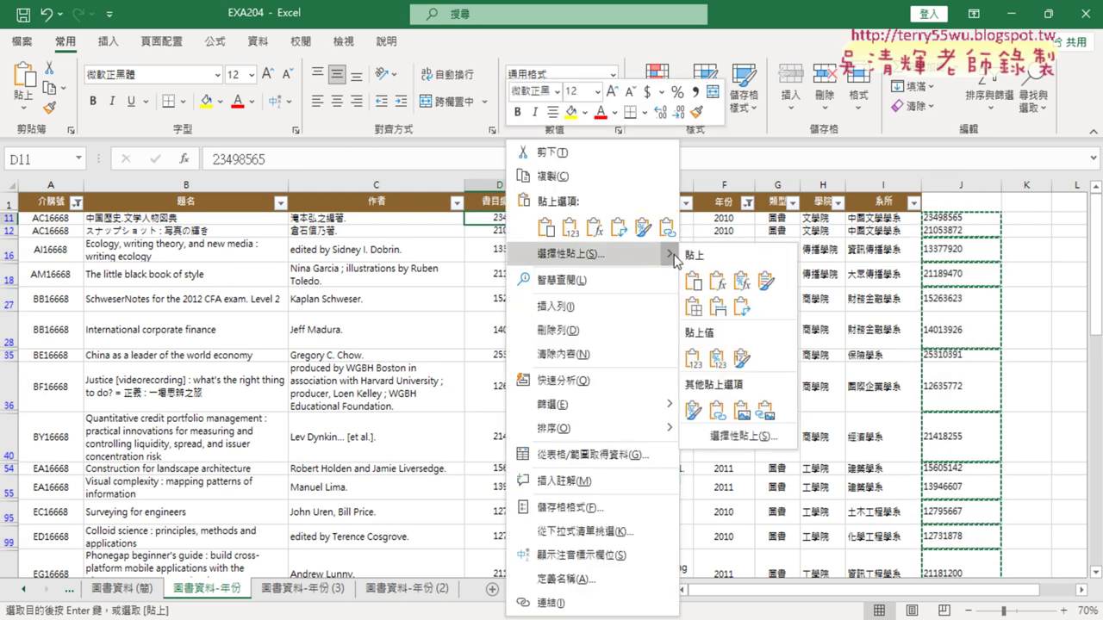
pyautogui.moveTo(675, 260)
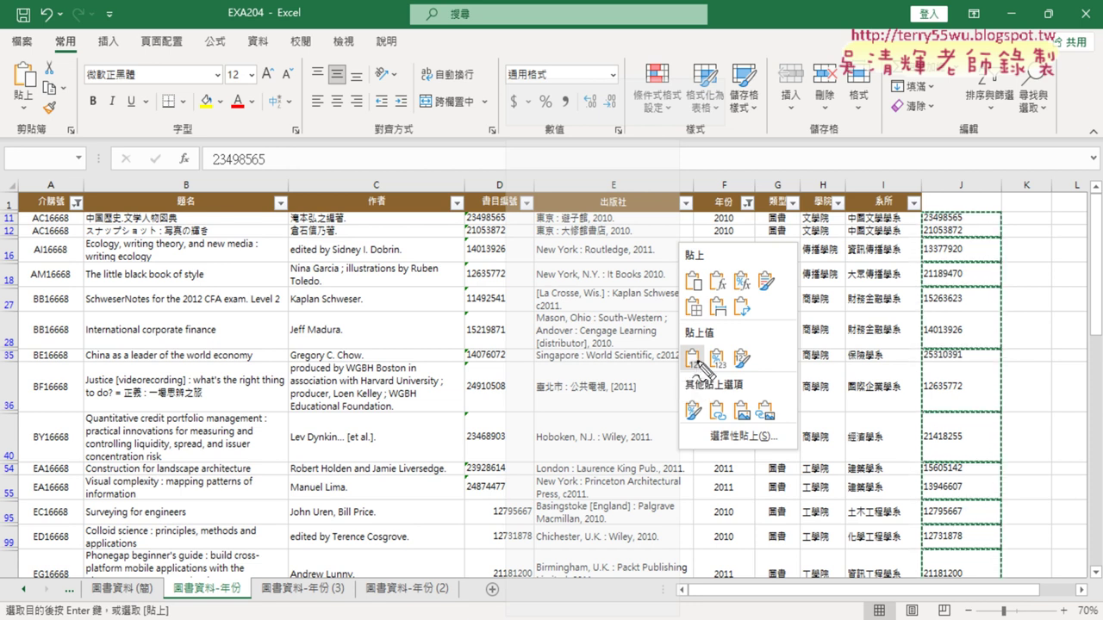
pyautogui.moveTo(498, 203)
pyautogui.mouseDown()
pyautogui.moveTo(948, 215)
pyautogui.moveTo(521, 213)
pyautogui.mouseUp()
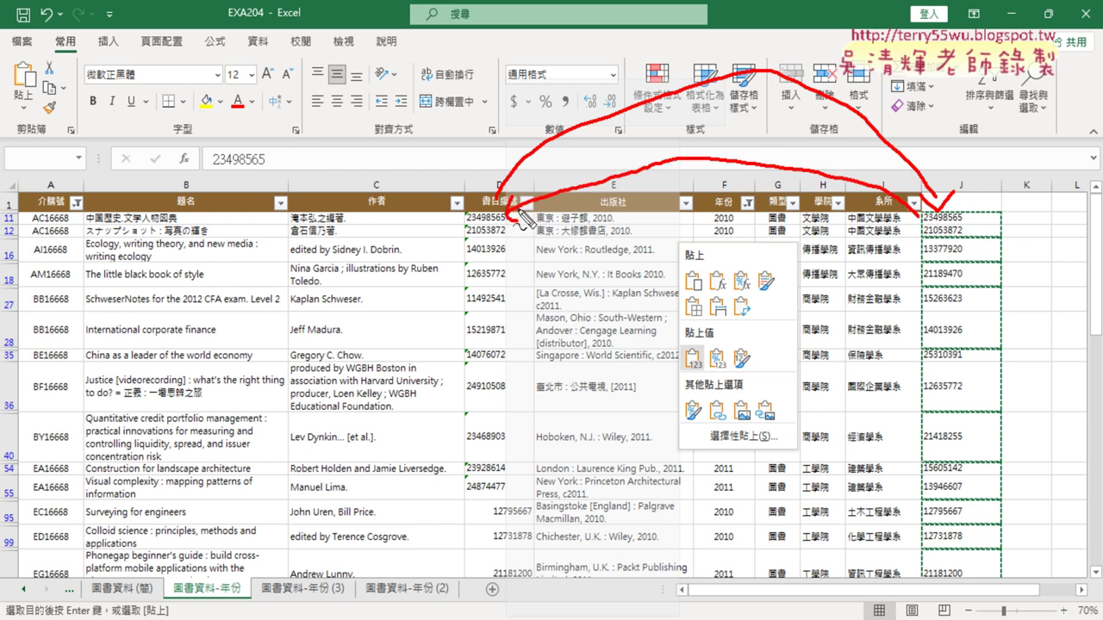
pyautogui.moveTo(691, 371); pyautogui.dragTo(702, 388)
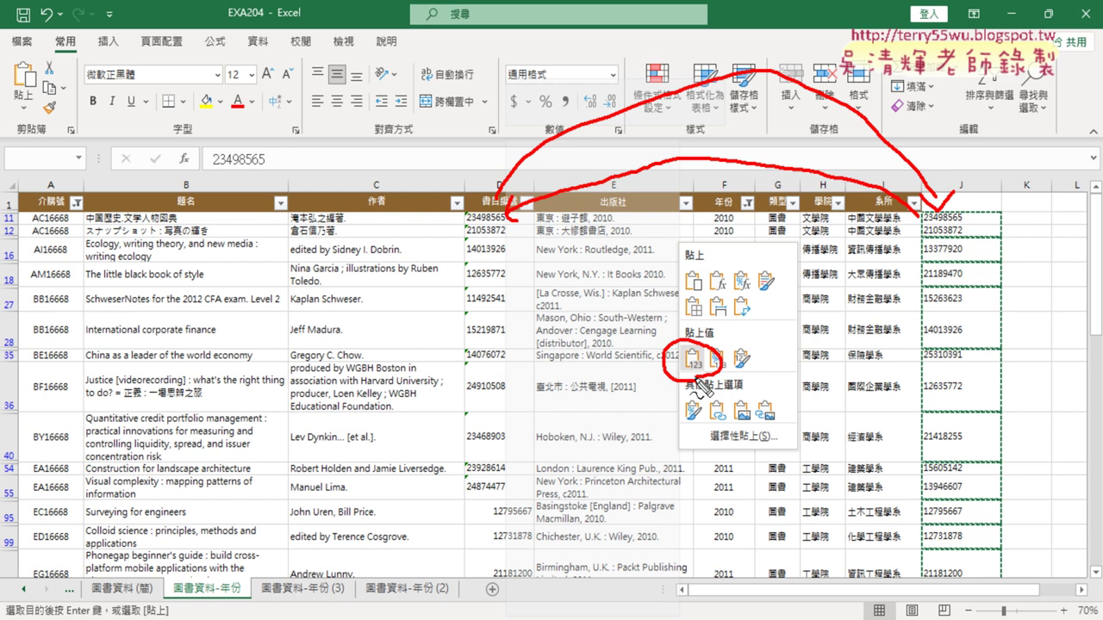
pyautogui.click(696, 376)
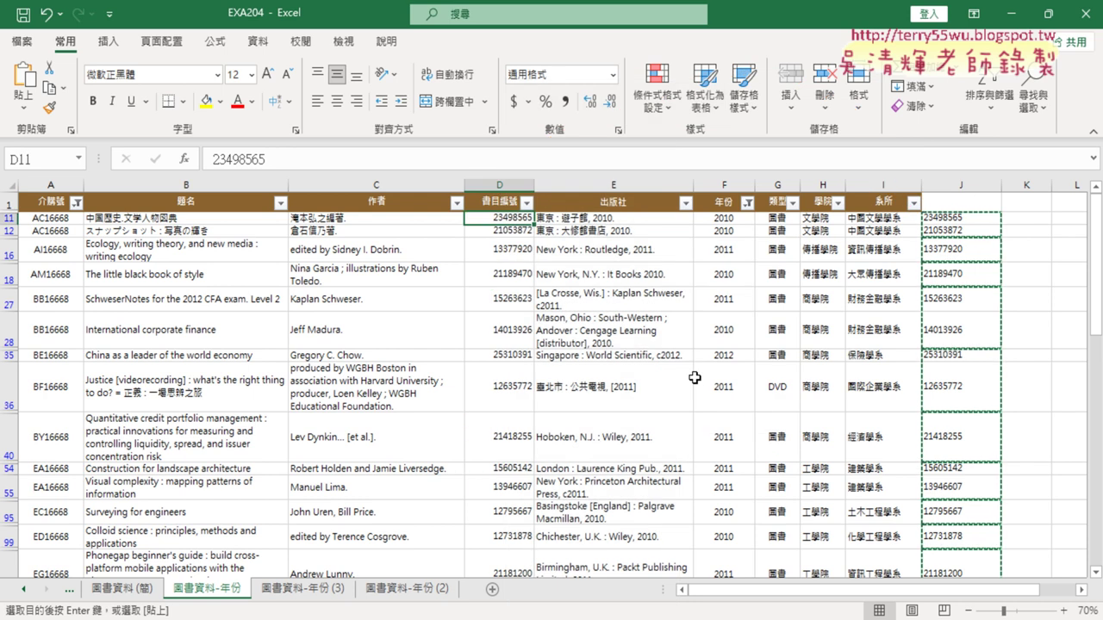
pyautogui.rightClick(522, 226)
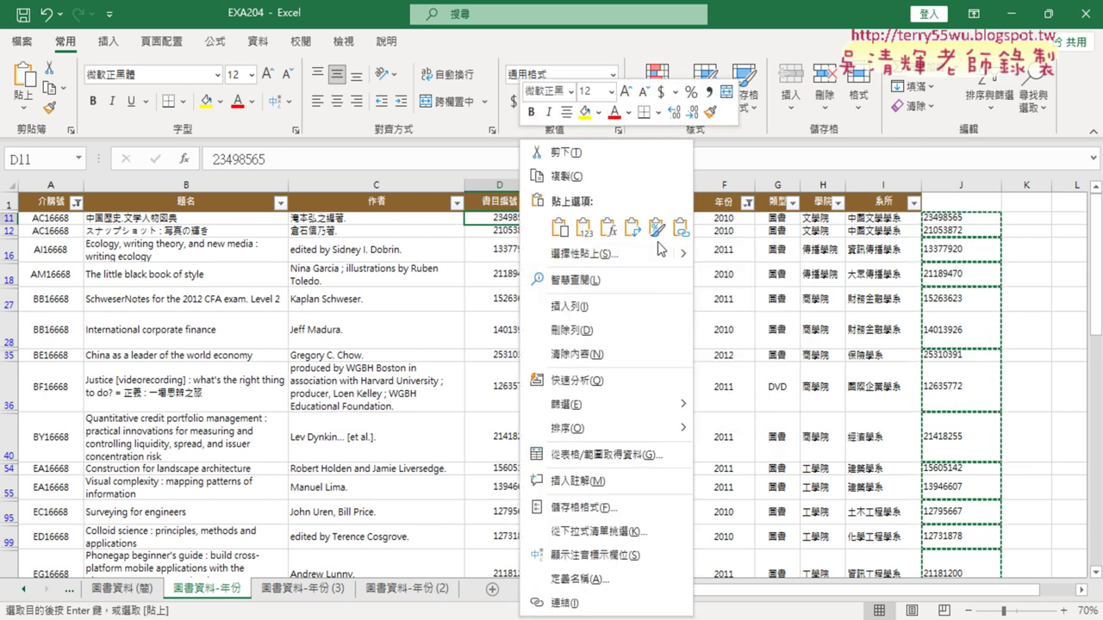
pyautogui.click(586, 229)
pyautogui.click(591, 231)
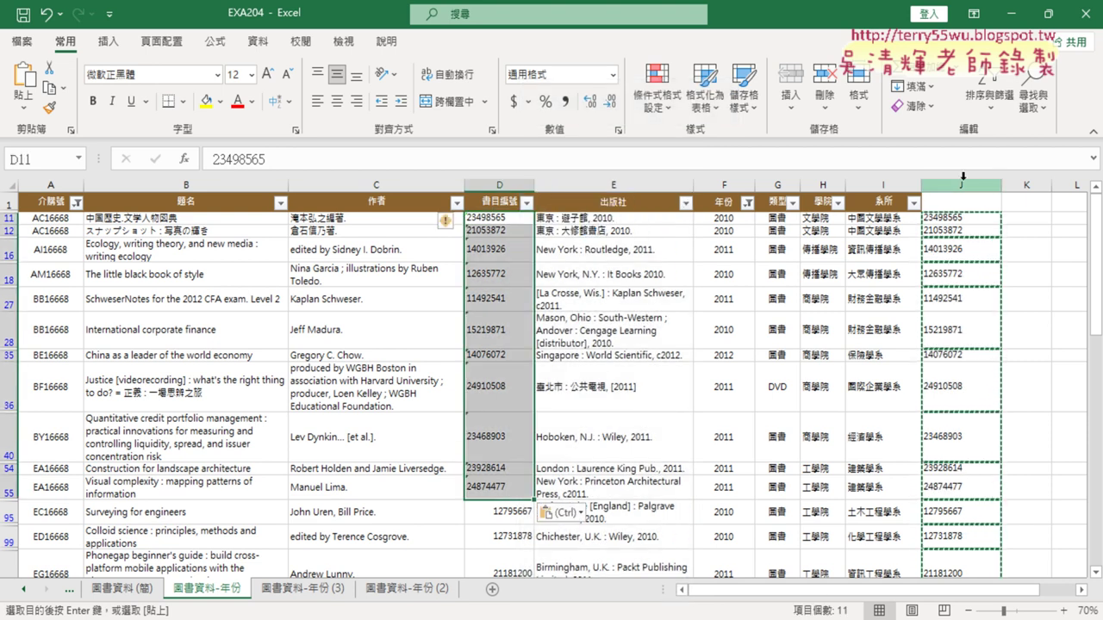
pyautogui.click(962, 184)
pyautogui.rightClick(970, 273)
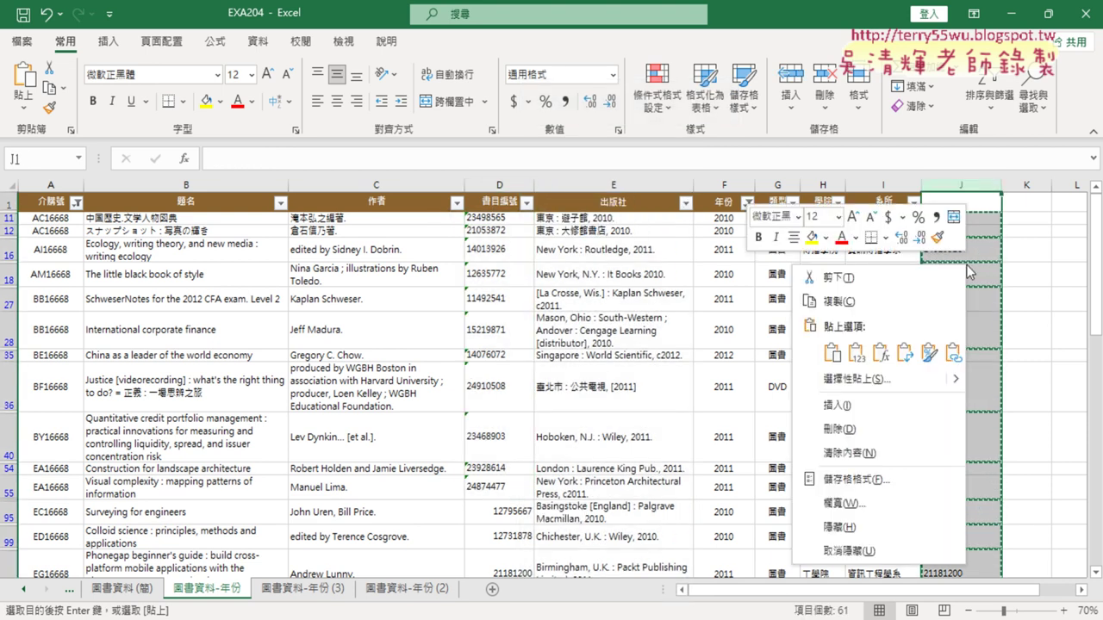
pyautogui.click(889, 431)
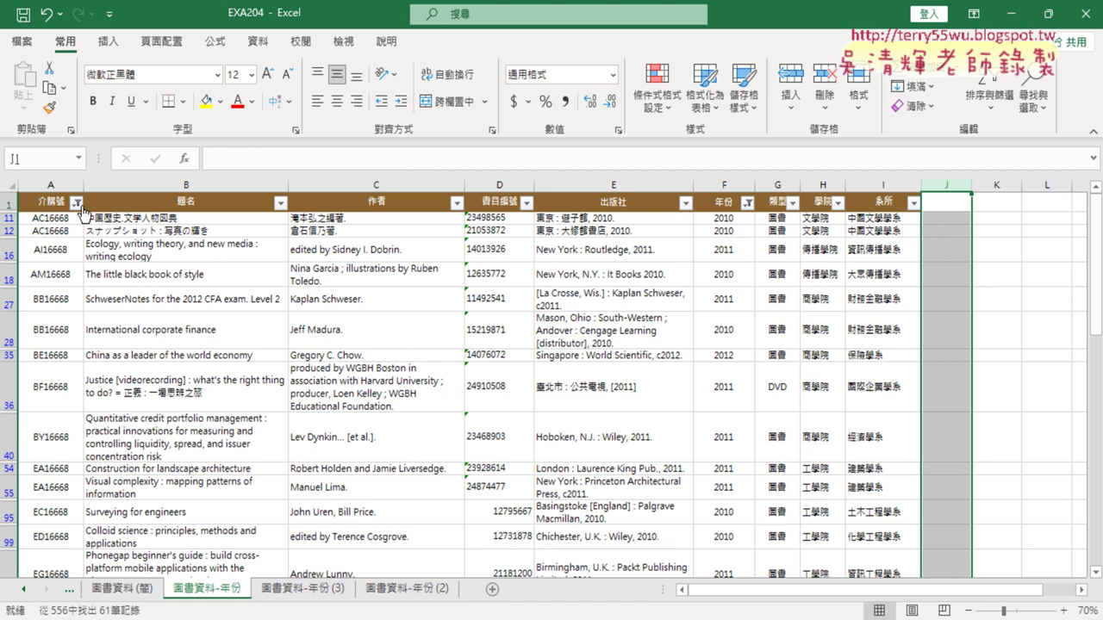
pyautogui.click(528, 202)
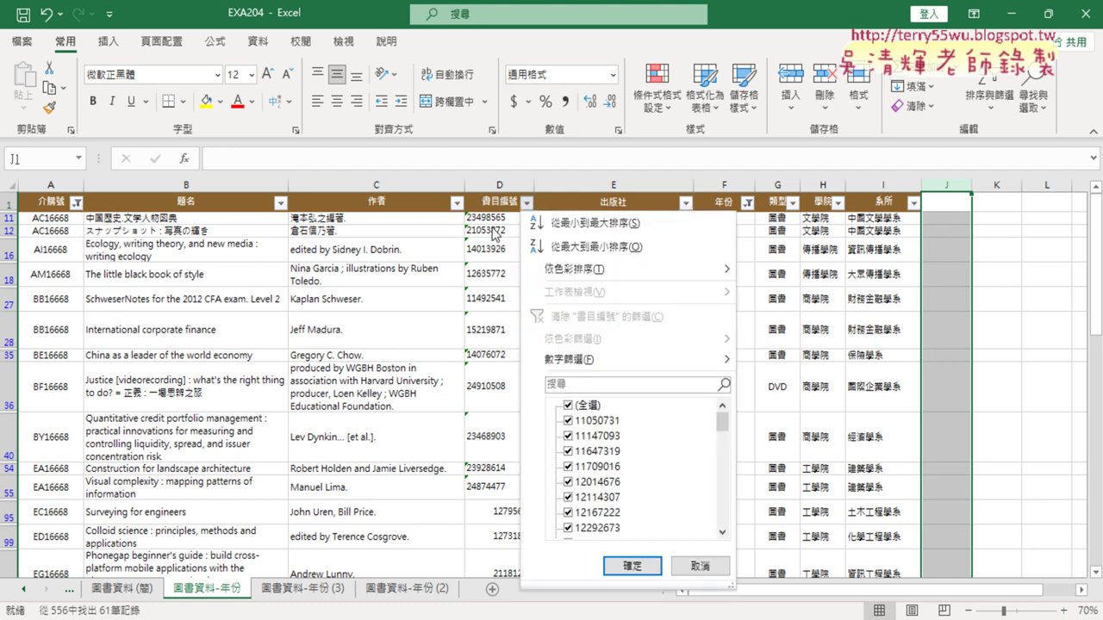
pyautogui.click(495, 230)
pyautogui.click(492, 217)
pyautogui.click(527, 202)
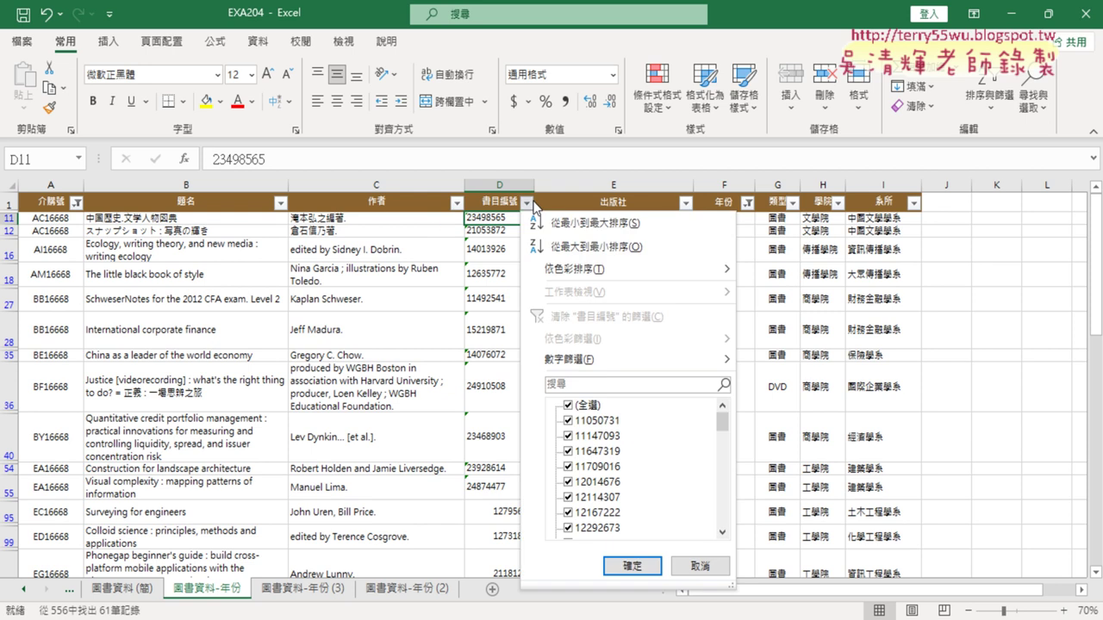
pyautogui.moveTo(568, 363)
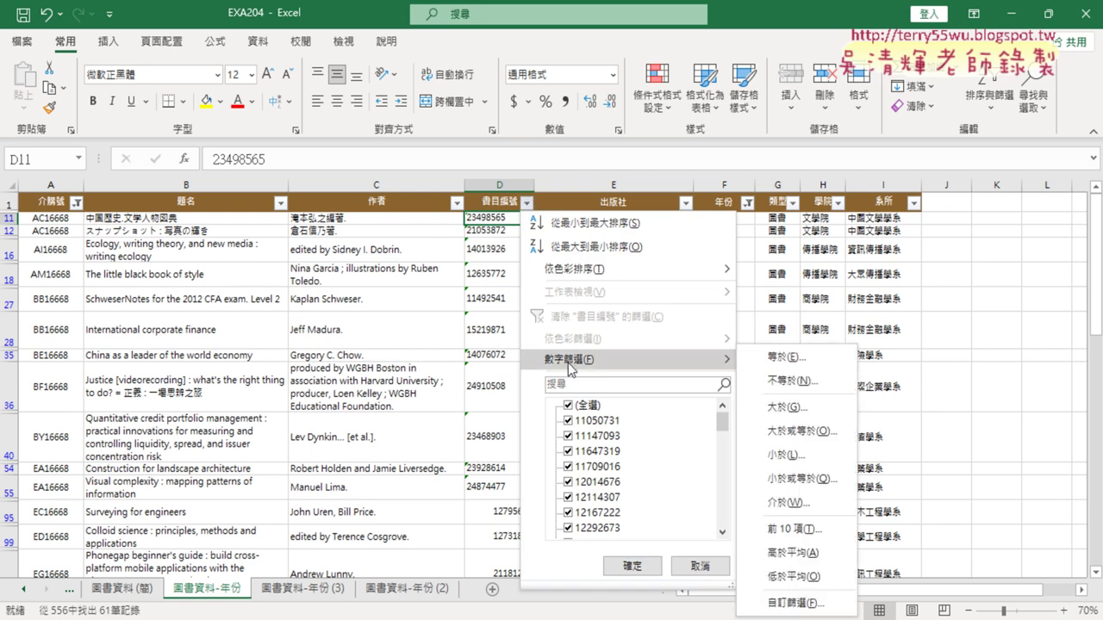
pyautogui.click(500, 218)
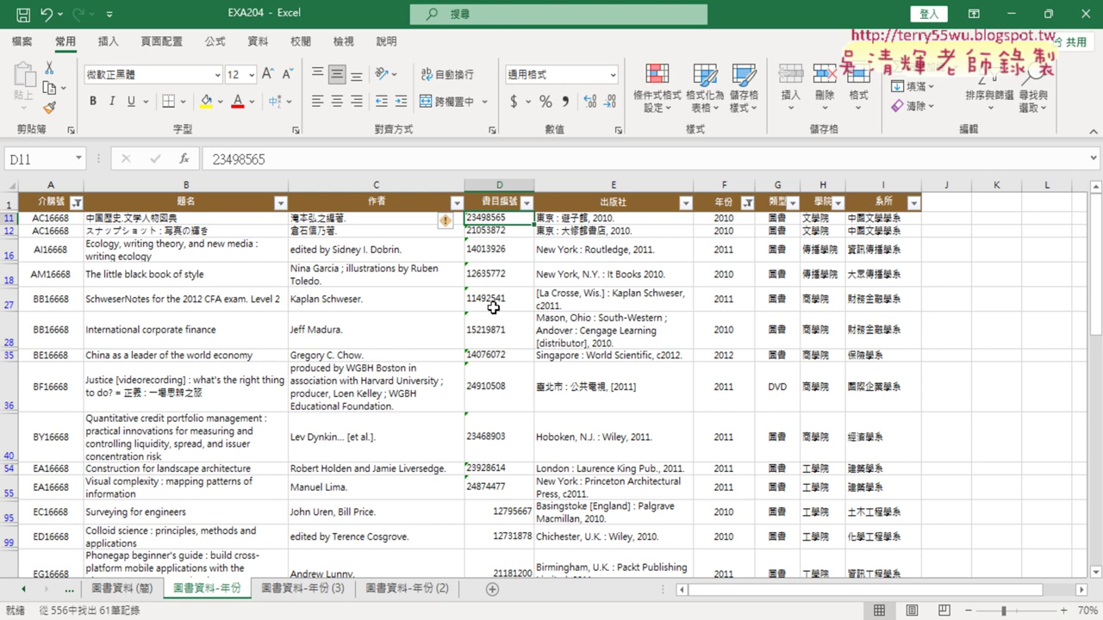
pyautogui.scroll(-2, 510, 346)
pyautogui.scroll(-2, 511, 347)
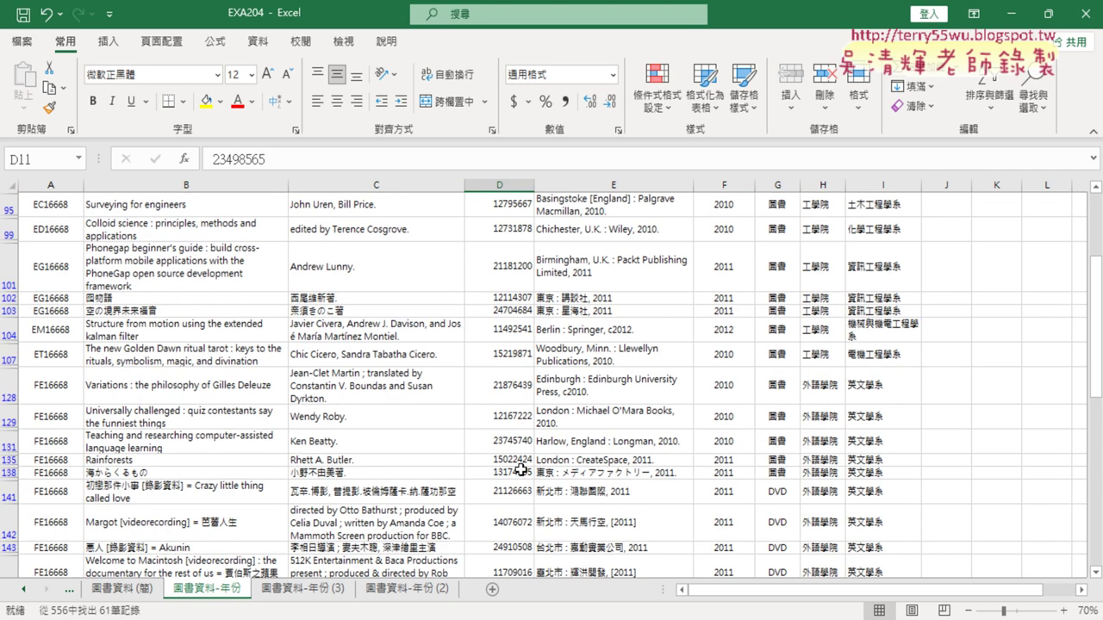
pyautogui.scroll(-4, 511, 347)
pyautogui.scroll(-1, 508, 388)
pyautogui.click(508, 428)
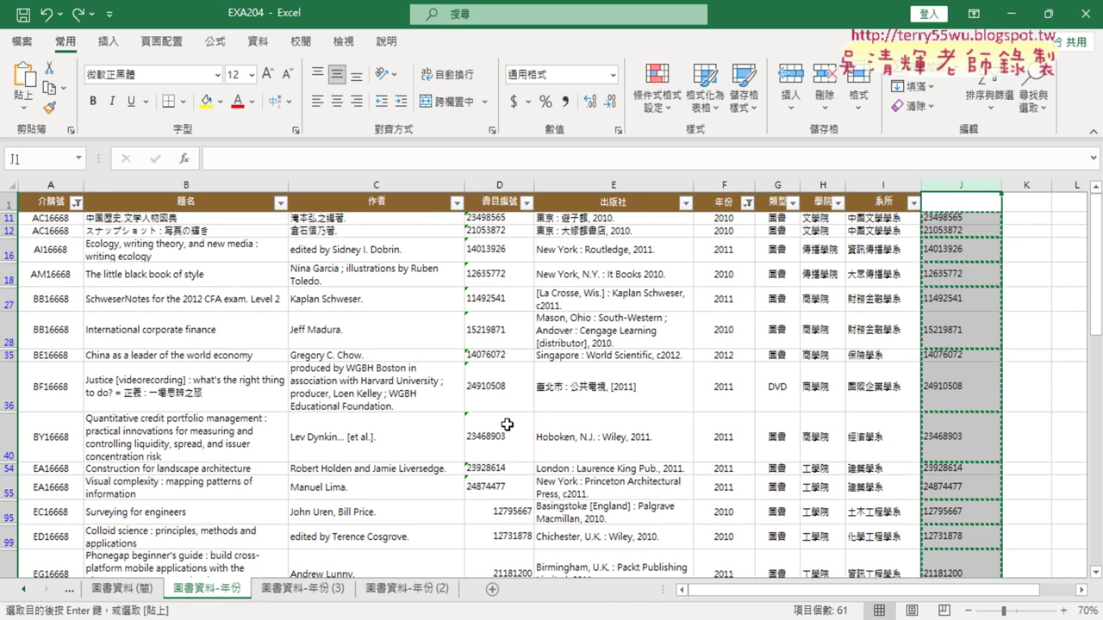
# Step: Undo the earlier paste, then paste the column J TEXT results starting at D11
pyautogui.hotkey('ctrl', 'v')
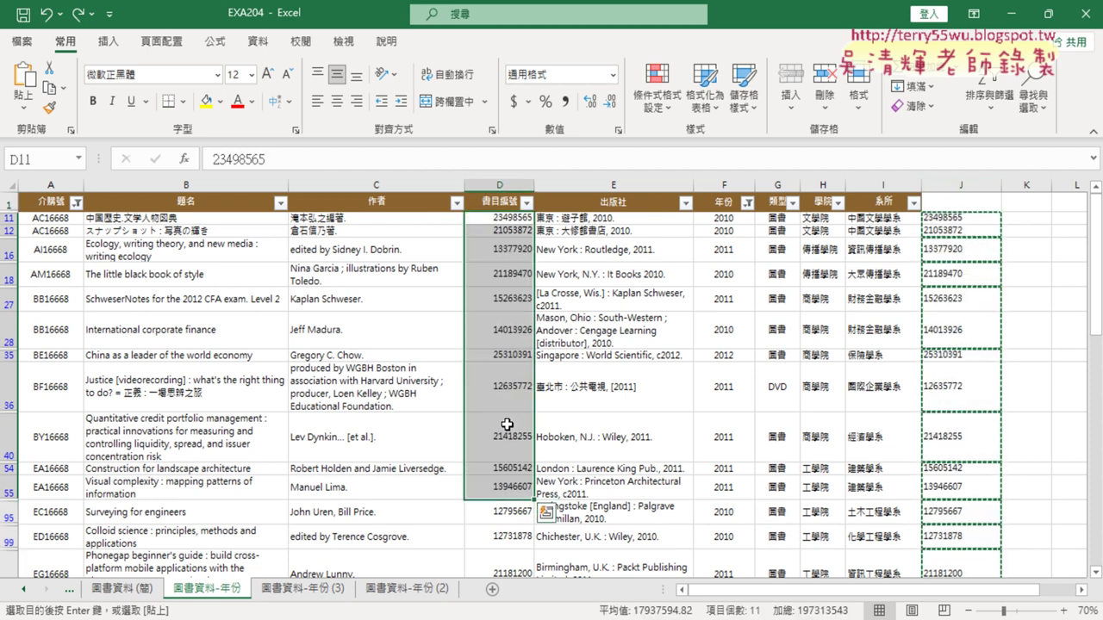
pyautogui.click(986, 219)
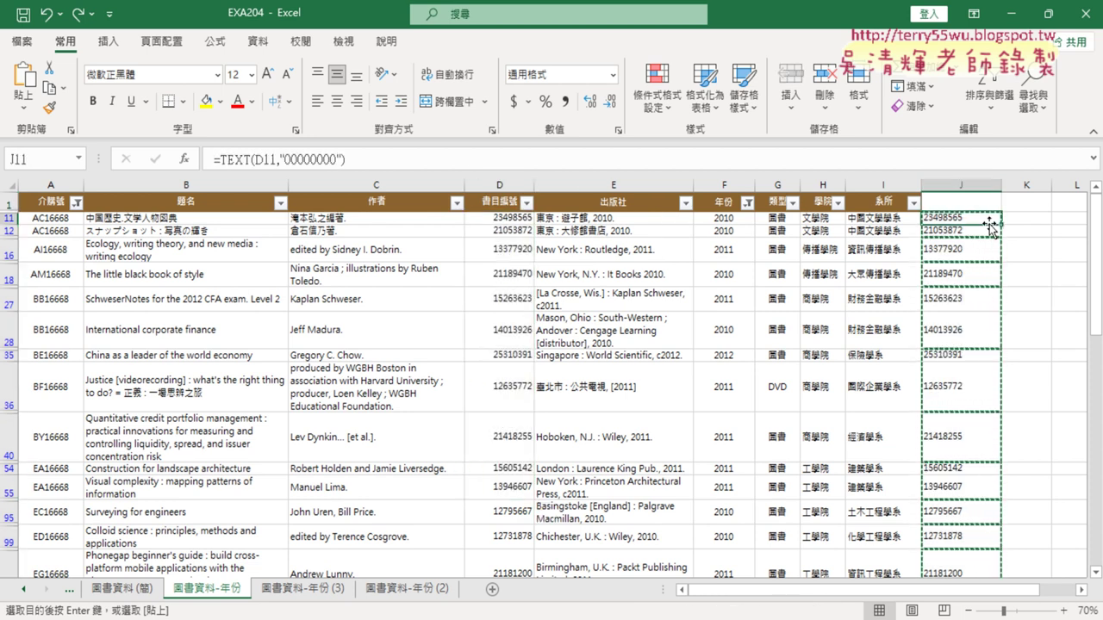
pyautogui.hotkey('ctrl', 'shift', 'Down')
pyautogui.hotkey('ctrl', 'c')
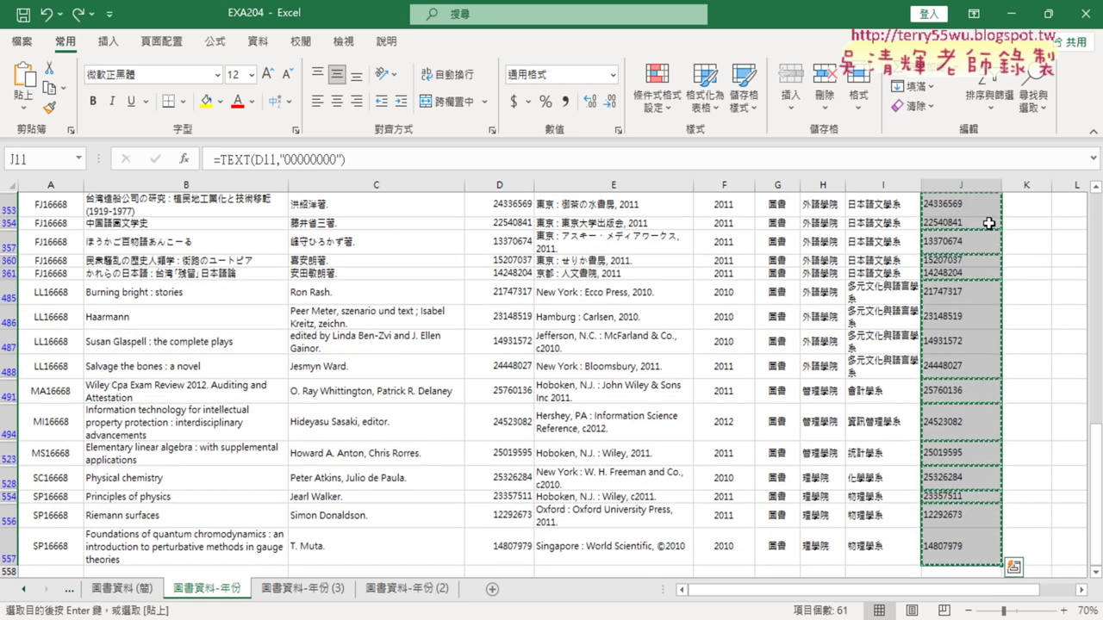
pyautogui.scroll(12, 522, 216)
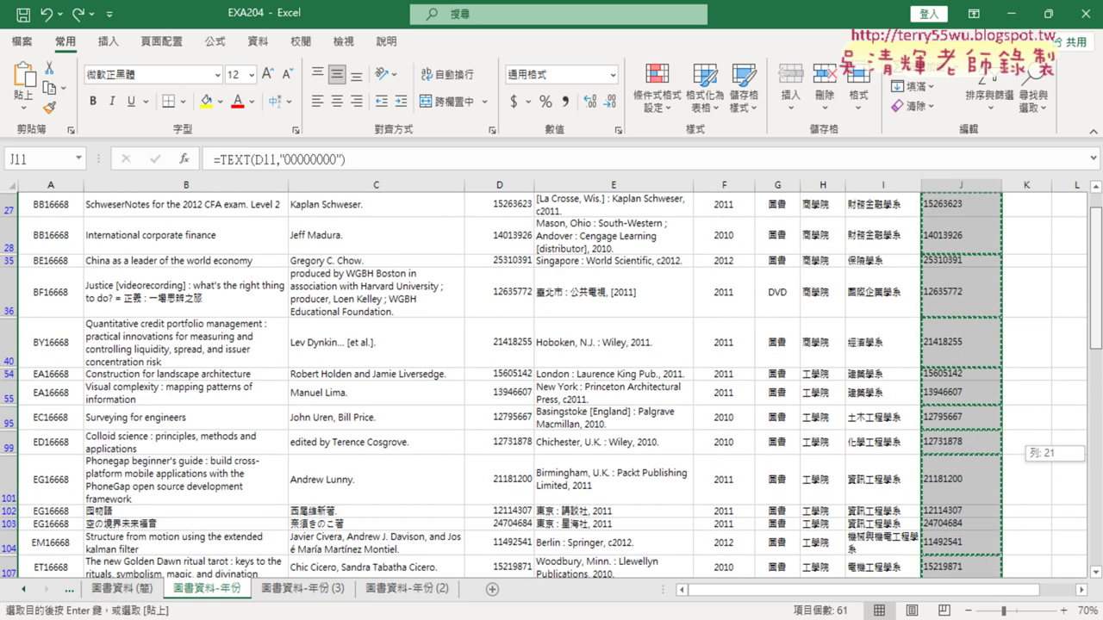
pyautogui.scroll(2, 522, 216)
pyautogui.click(523, 216)
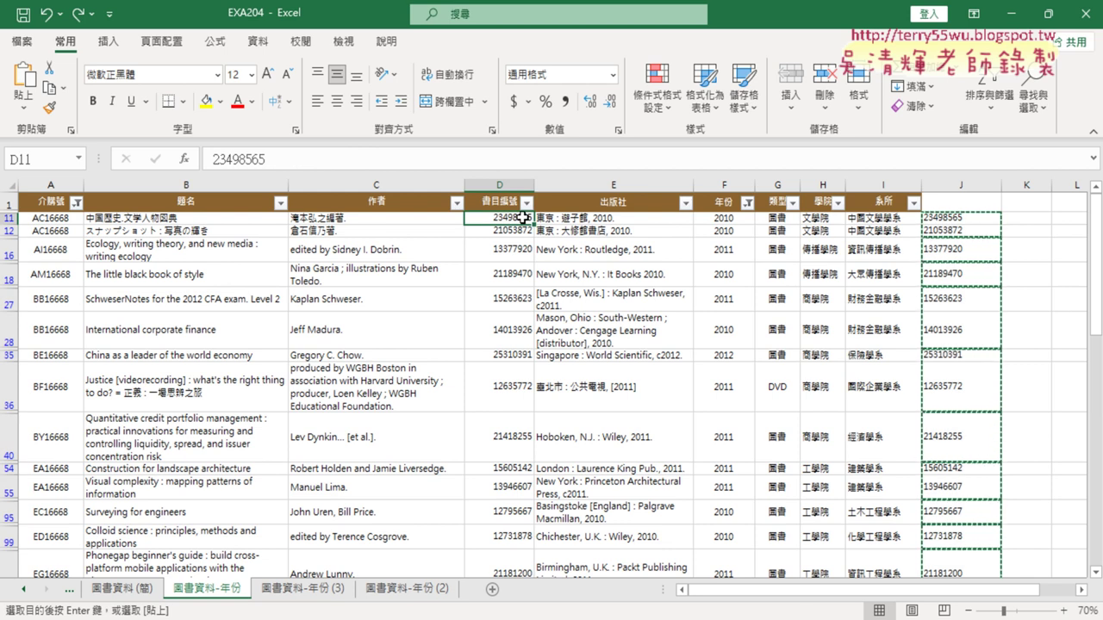
pyautogui.hotkey('ctrl', 'v')
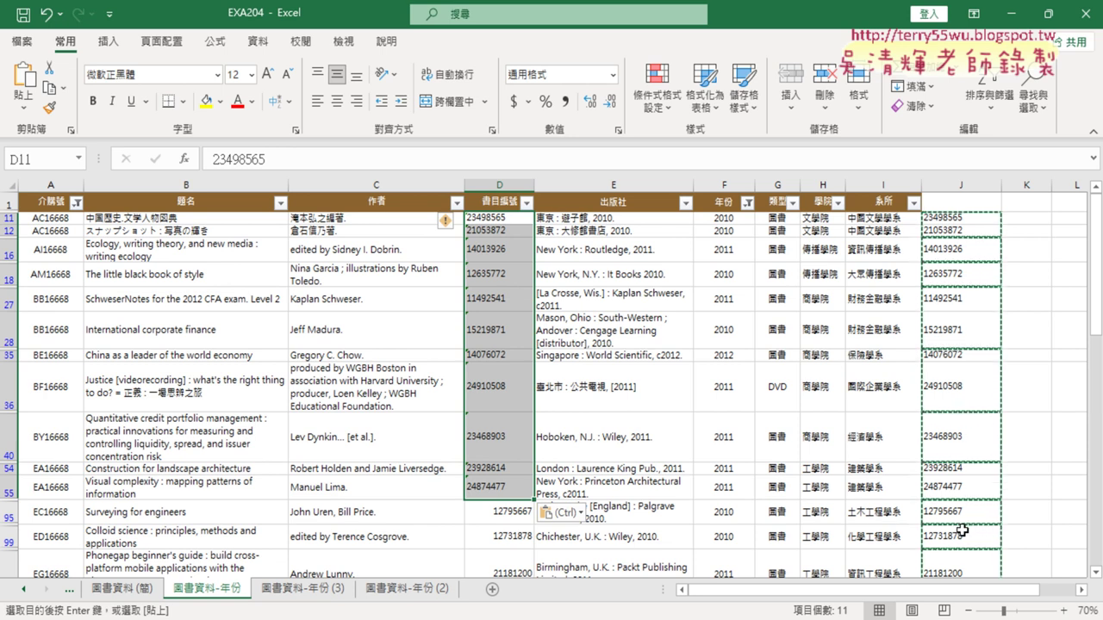
# Step: Paste the J helper results over the 書目編號 cells and dismiss the multiple-selection error
pyautogui.click(970, 219)
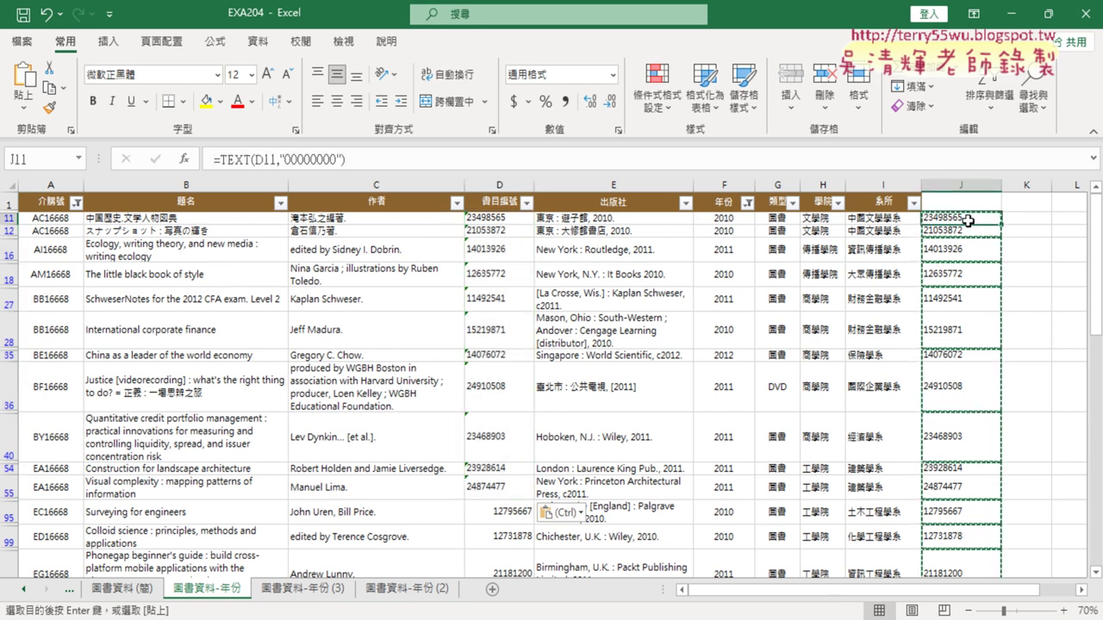
pyautogui.hotkey('ctrl', 'shift', 'Down')
pyautogui.hotkey('ctrl', 'v')
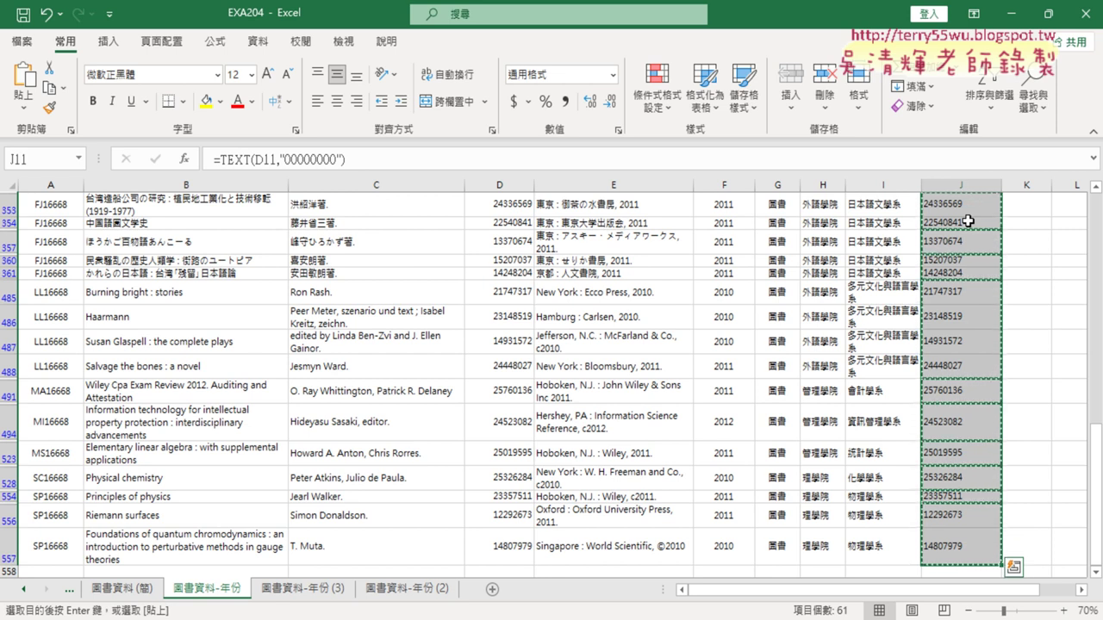
pyautogui.scroll(3, 506, 560)
pyautogui.scroll(5, 506, 560)
pyautogui.scroll(5, 492, 381)
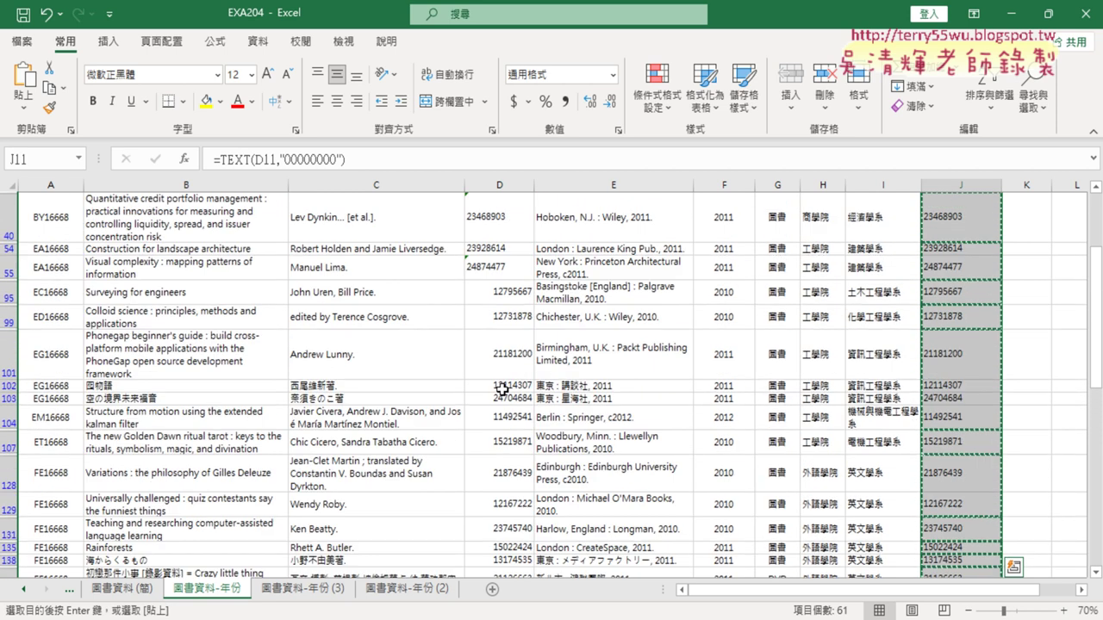
pyautogui.scroll(5, 482, 293)
pyautogui.click(508, 218)
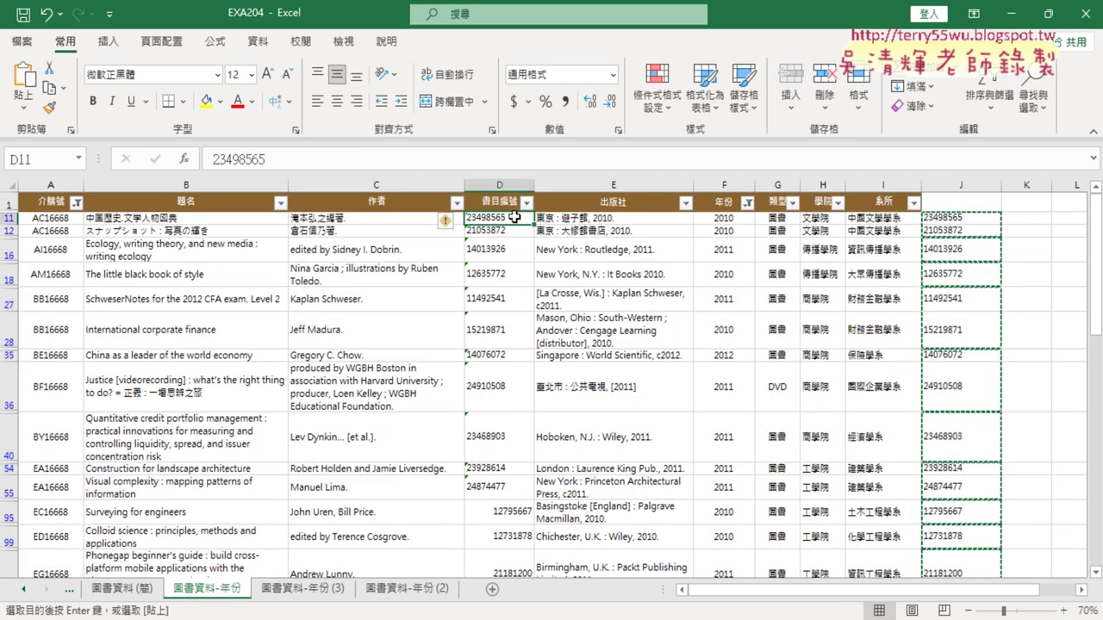
pyautogui.hotkey('ctrl', 'shift', 'Down')
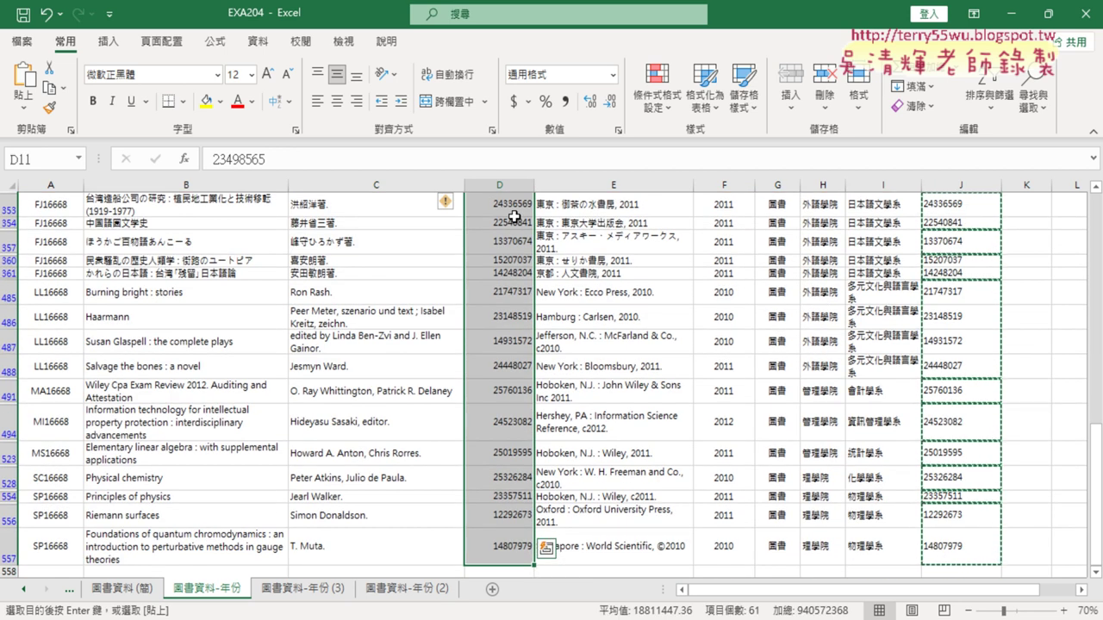
pyautogui.hotkey('ctrl', 'v')
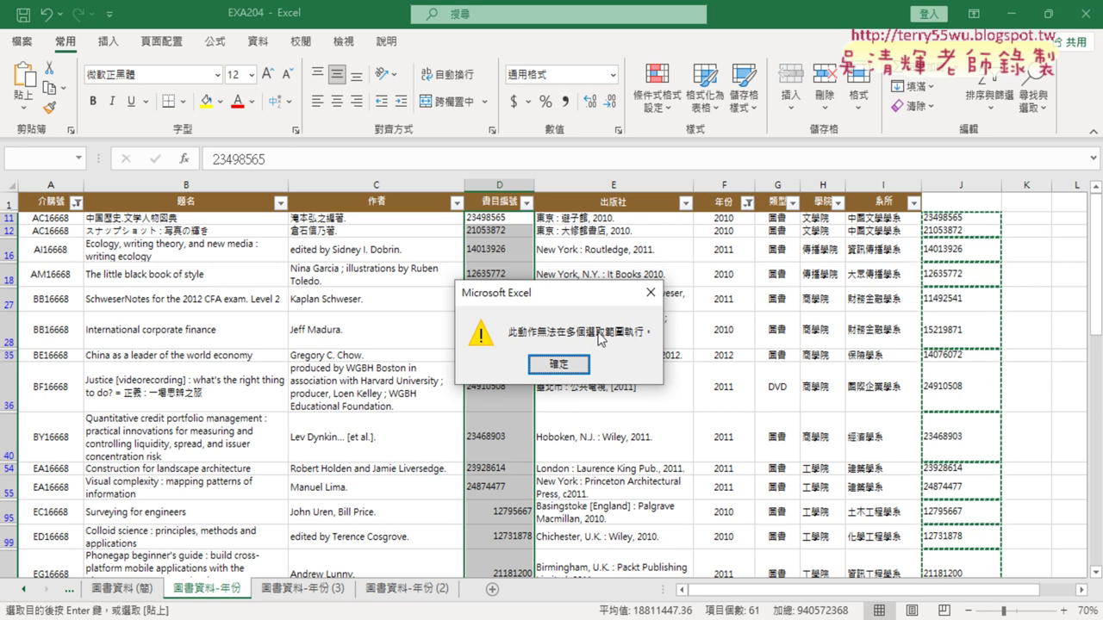
pyautogui.click(558, 363)
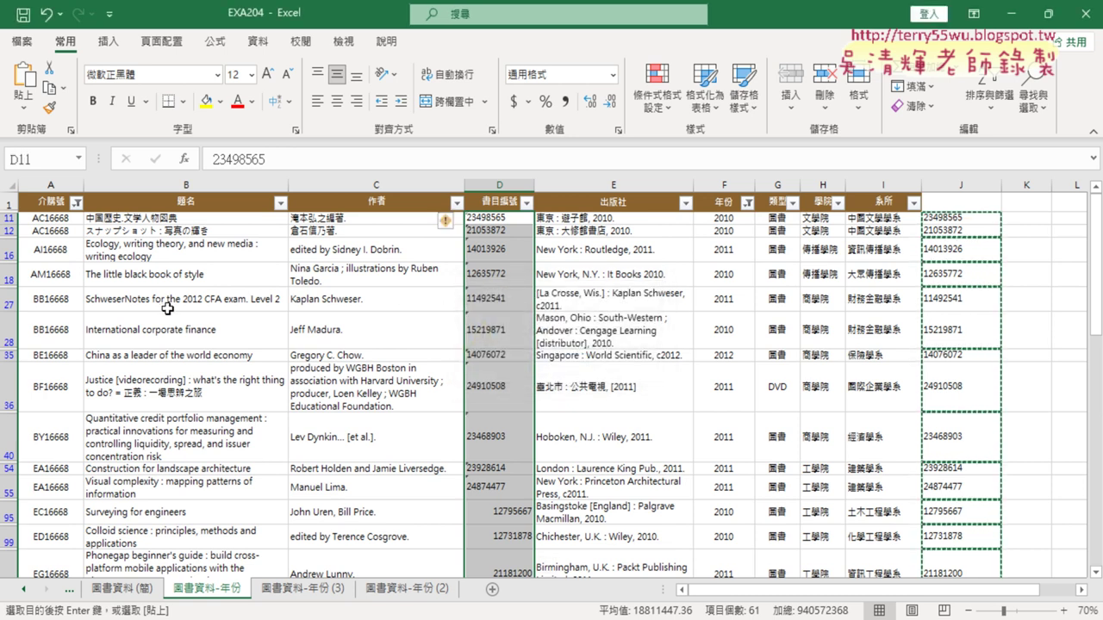
# Step: Clear the 介購號 and 年份 filters and extend the TEXT formula up to J2
pyautogui.click(78, 203)
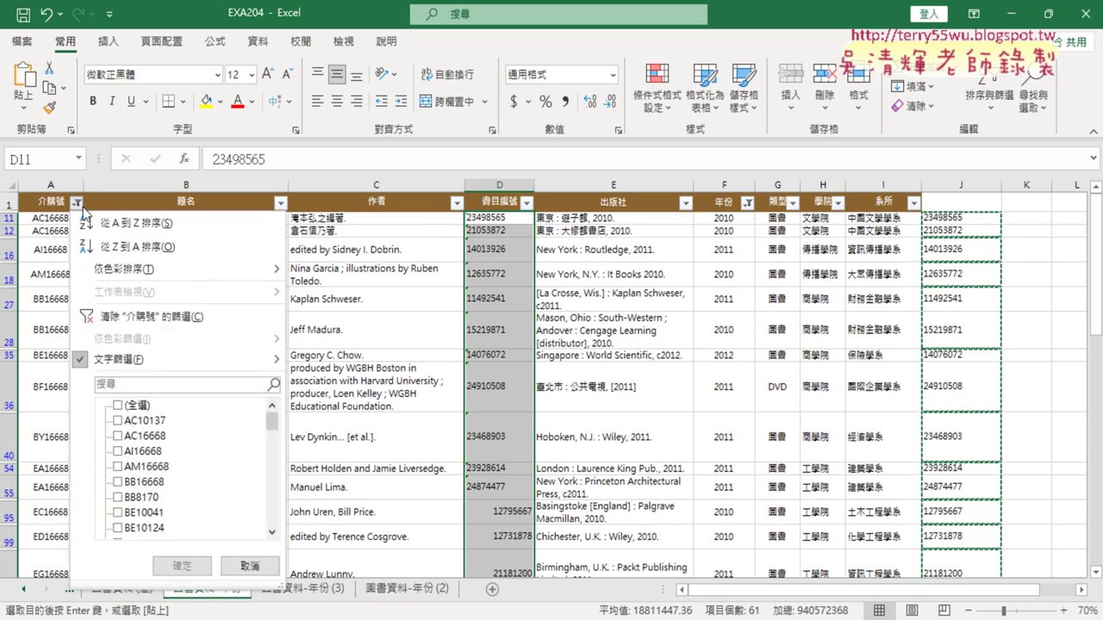
pyautogui.click(138, 318)
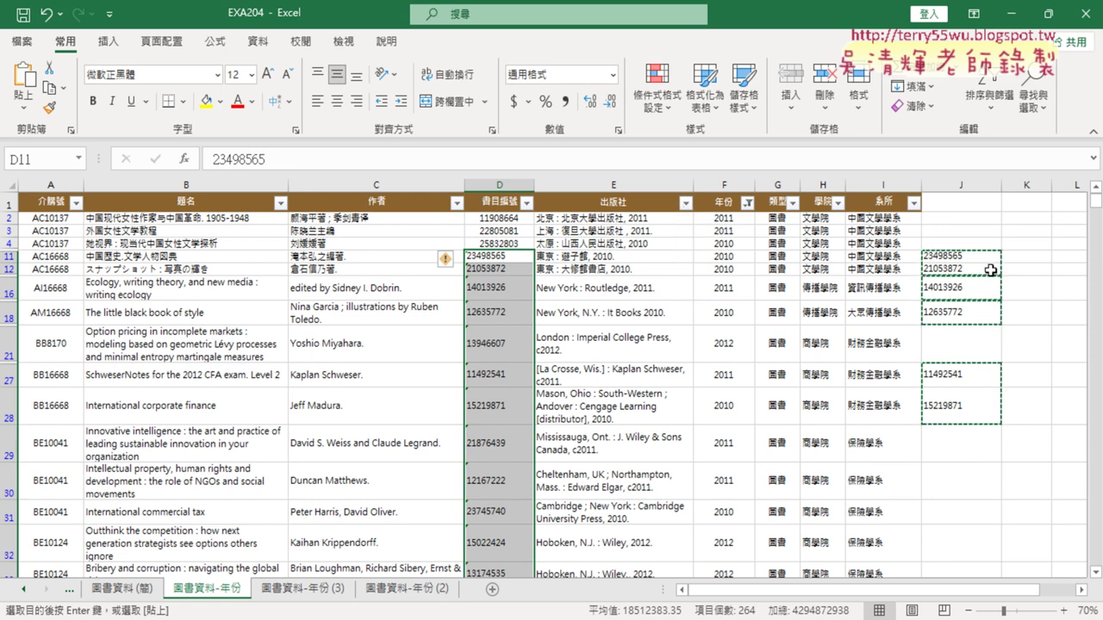
pyautogui.click(747, 203)
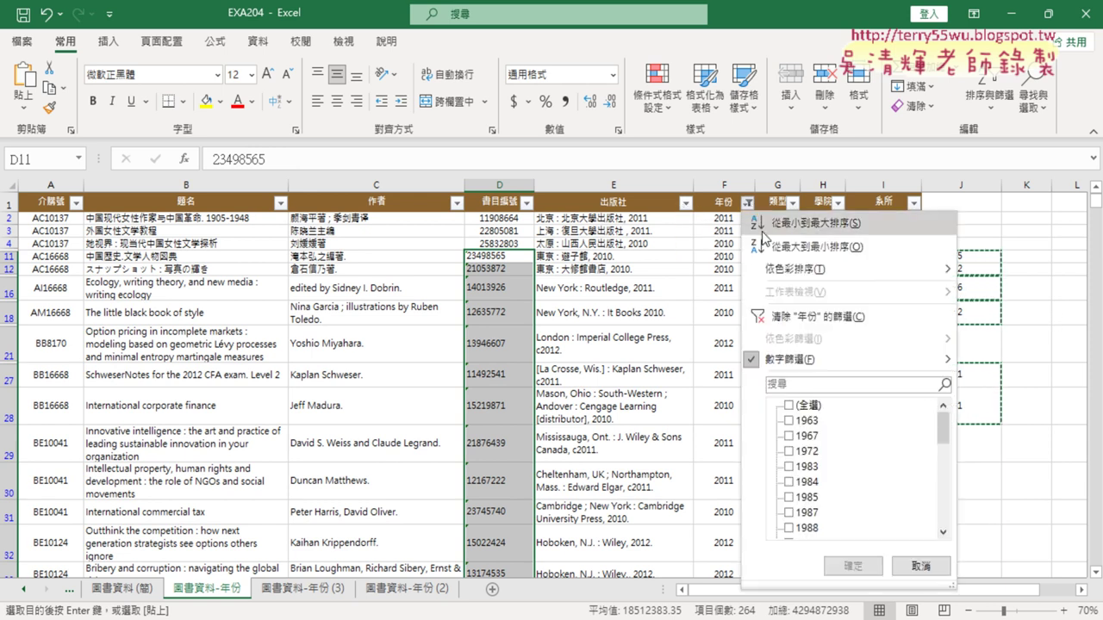
pyautogui.click(781, 317)
pyautogui.click(967, 367)
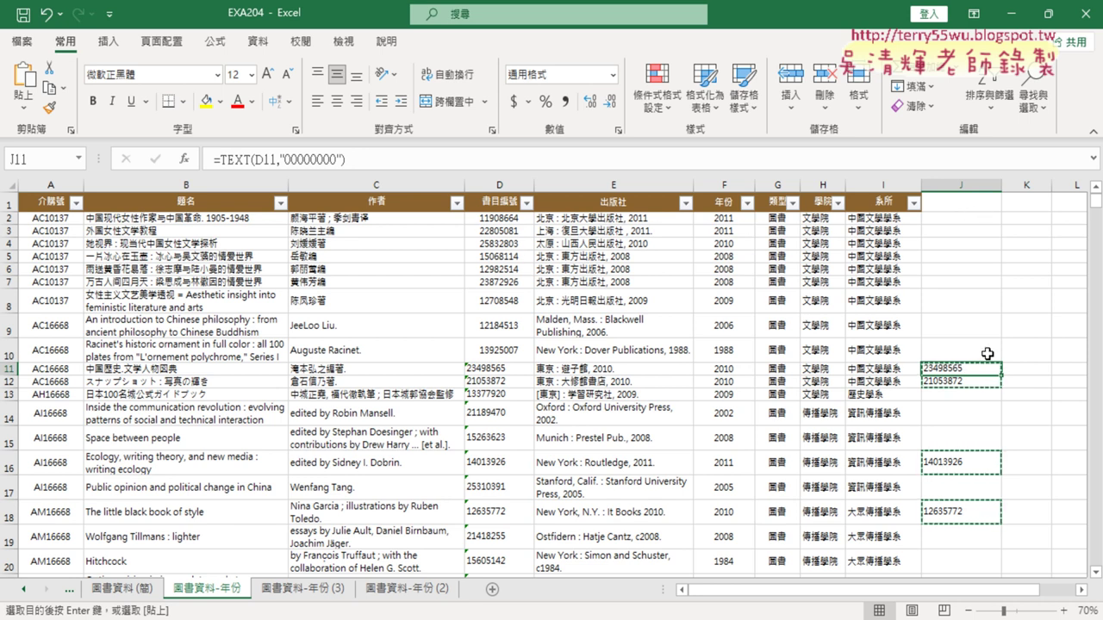
pyautogui.moveTo(1001, 387); pyautogui.dragTo(999, 217)
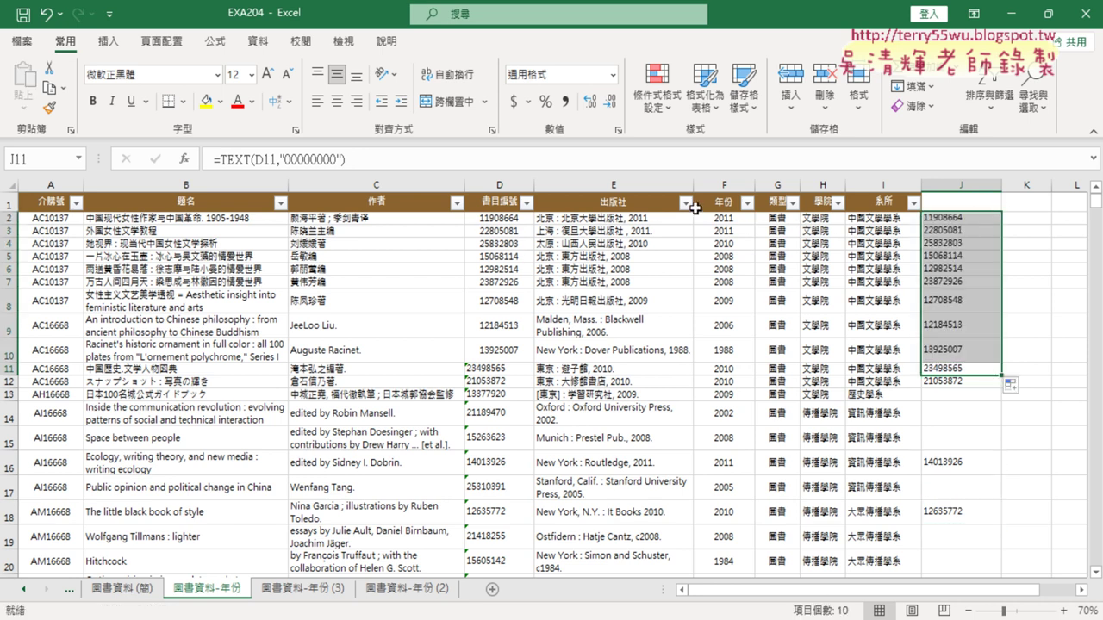
# Step: Turn off filtering and fill =TEXT(D2,"00000000") down column J to row 557
pyautogui.click(257, 41)
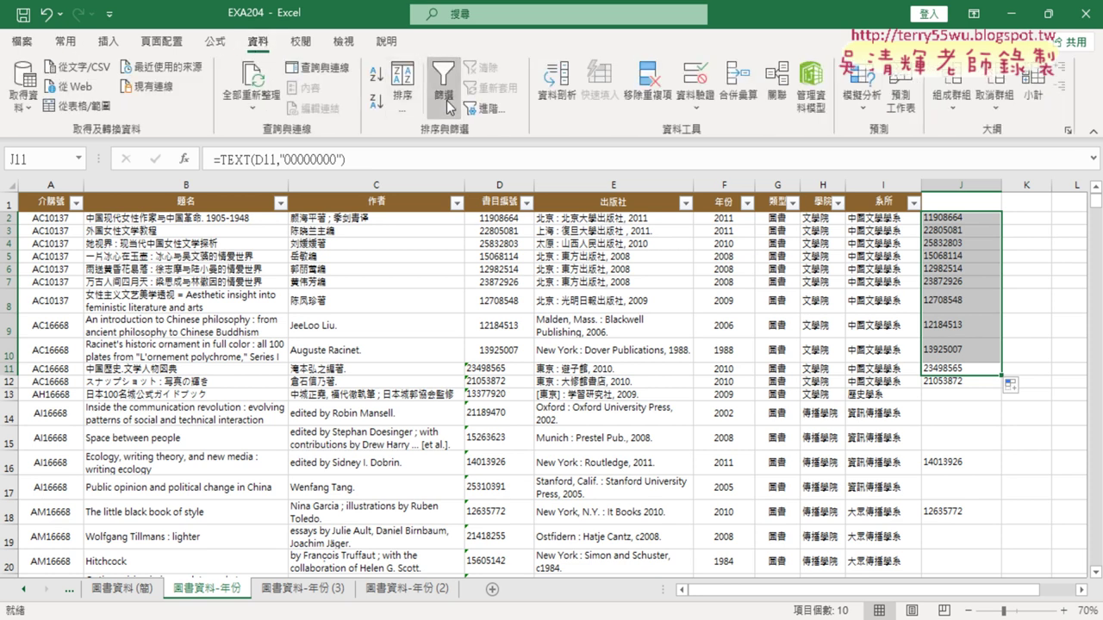
pyautogui.click(448, 107)
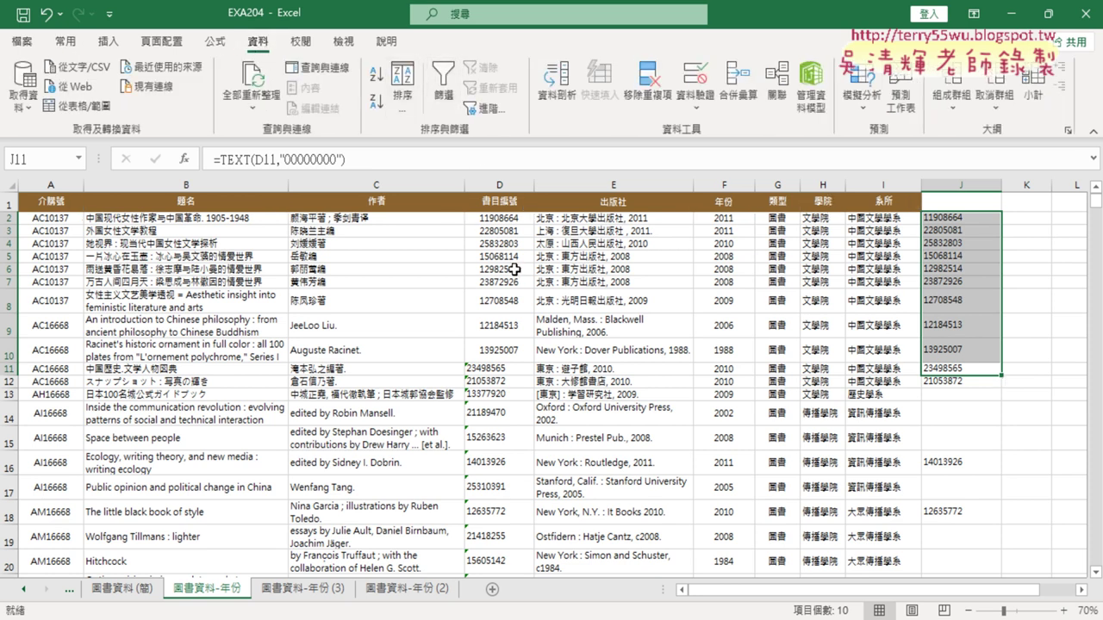
pyautogui.click(976, 219)
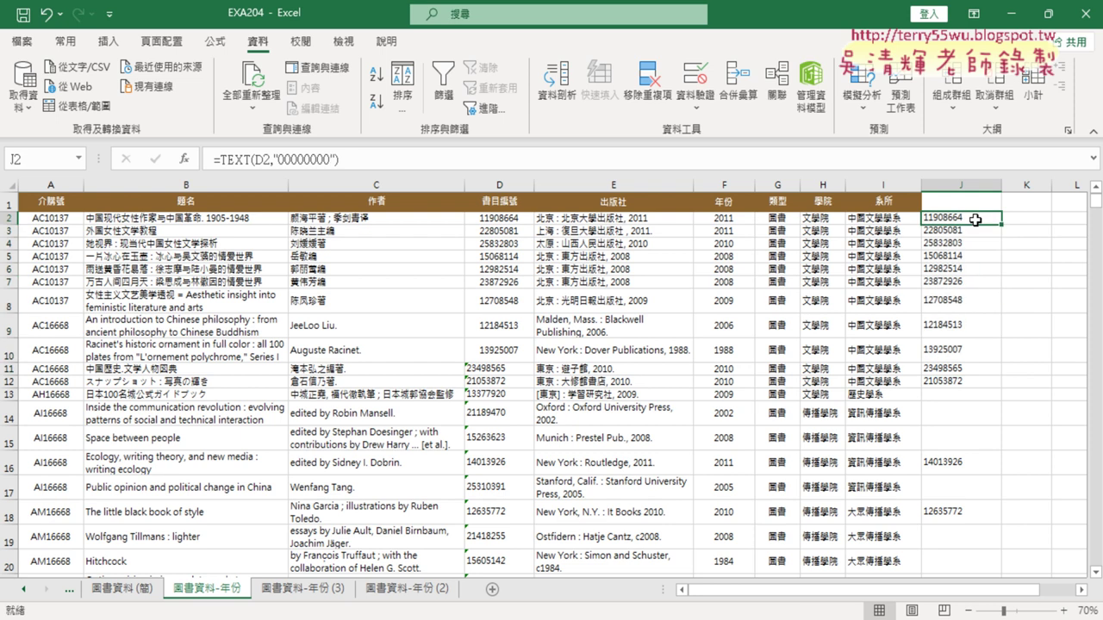
pyautogui.doubleClick(1001, 223)
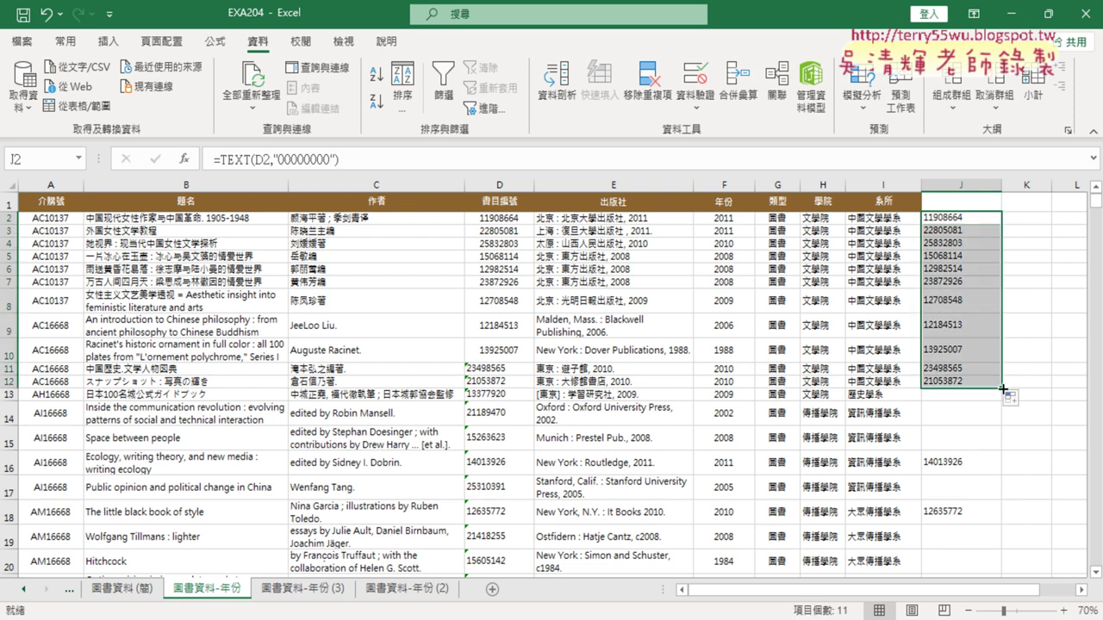
pyautogui.moveTo(1003, 389)
pyautogui.mouseDown()
pyautogui.moveTo(1003, 475)
pyautogui.moveTo(1002, 369)
pyautogui.moveTo(1002, 557)
pyautogui.moveTo(983, 511)
pyautogui.mouseUp()
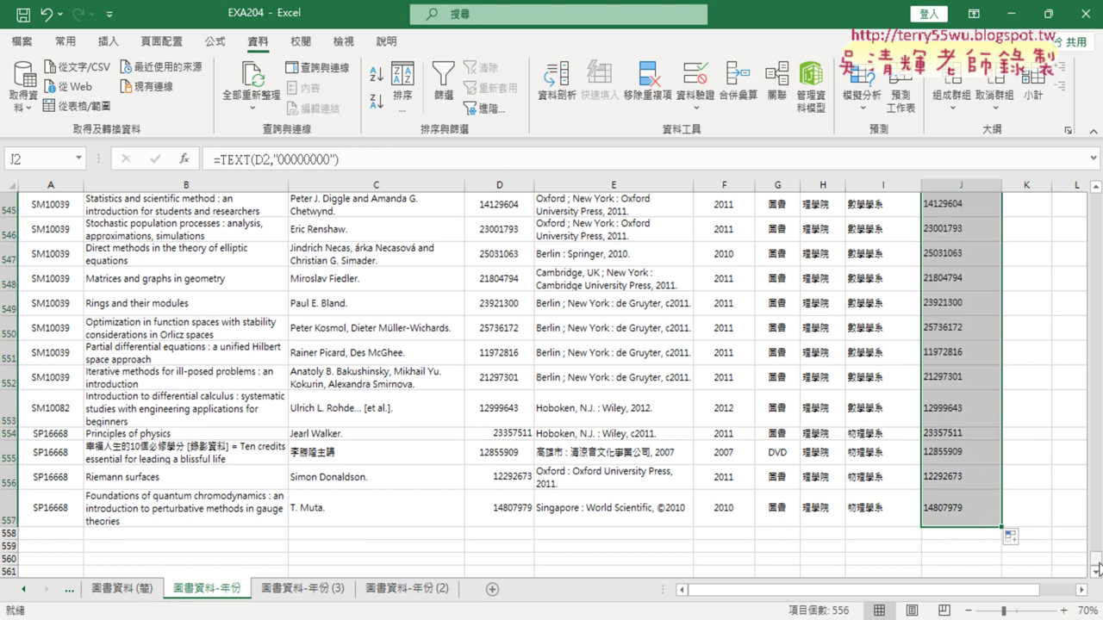
pyautogui.moveTo(1098, 558); pyautogui.dragTo(1096, 200)
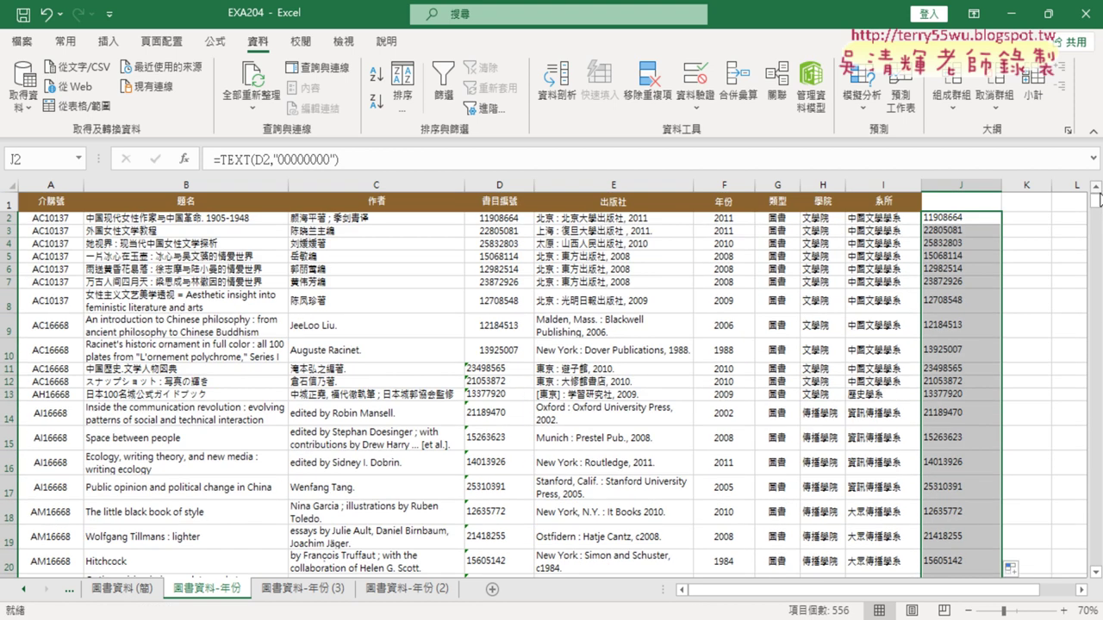
# Step: Paste the column J 8-digit text results into 書目編號 from D2 as values only
pyautogui.hotkey('ctrl', 'c')
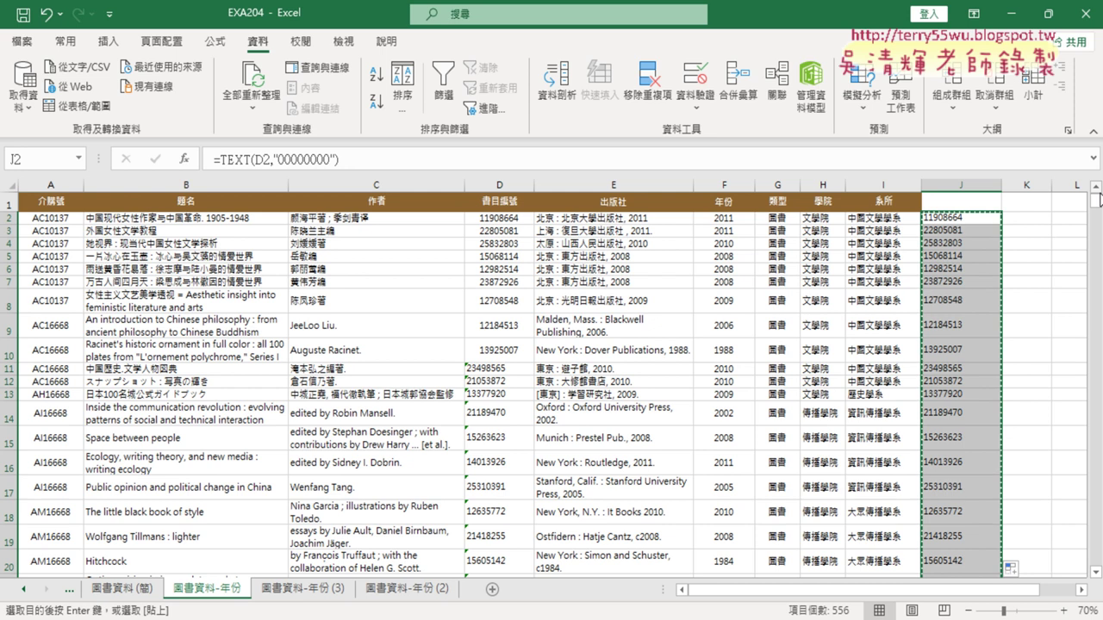
pyautogui.click(501, 218)
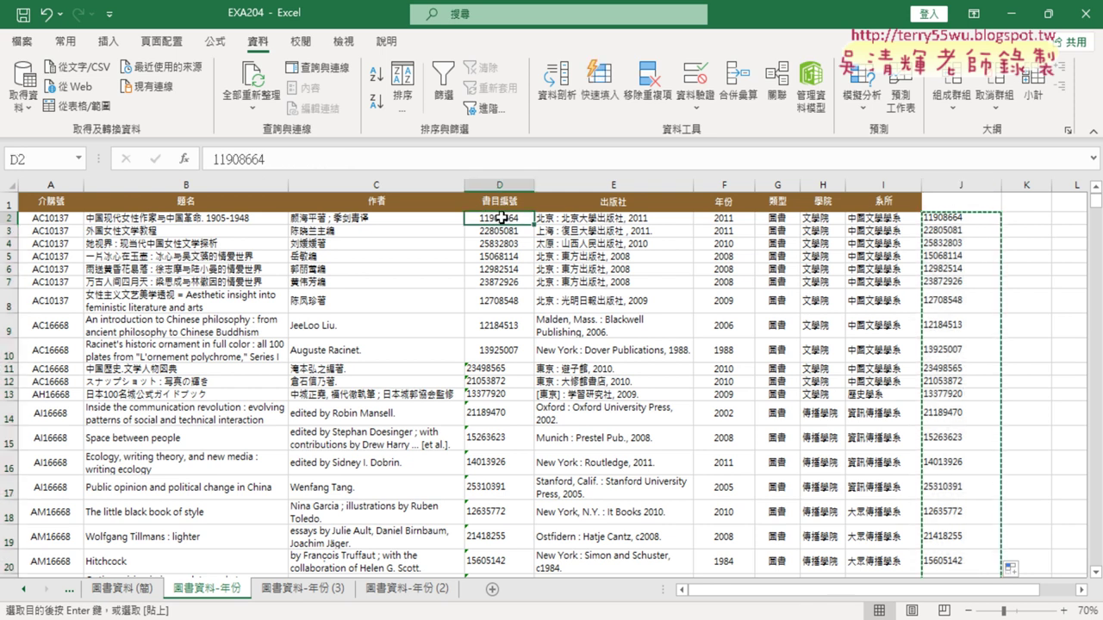
pyautogui.hotkey('ctrl', 'v')
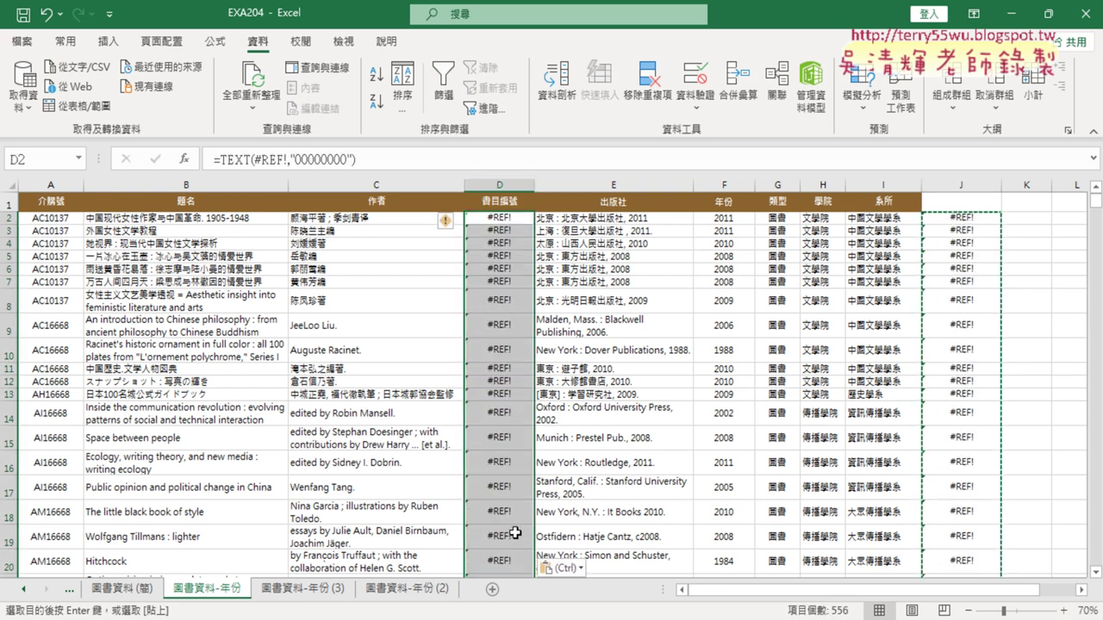
pyautogui.click(569, 570)
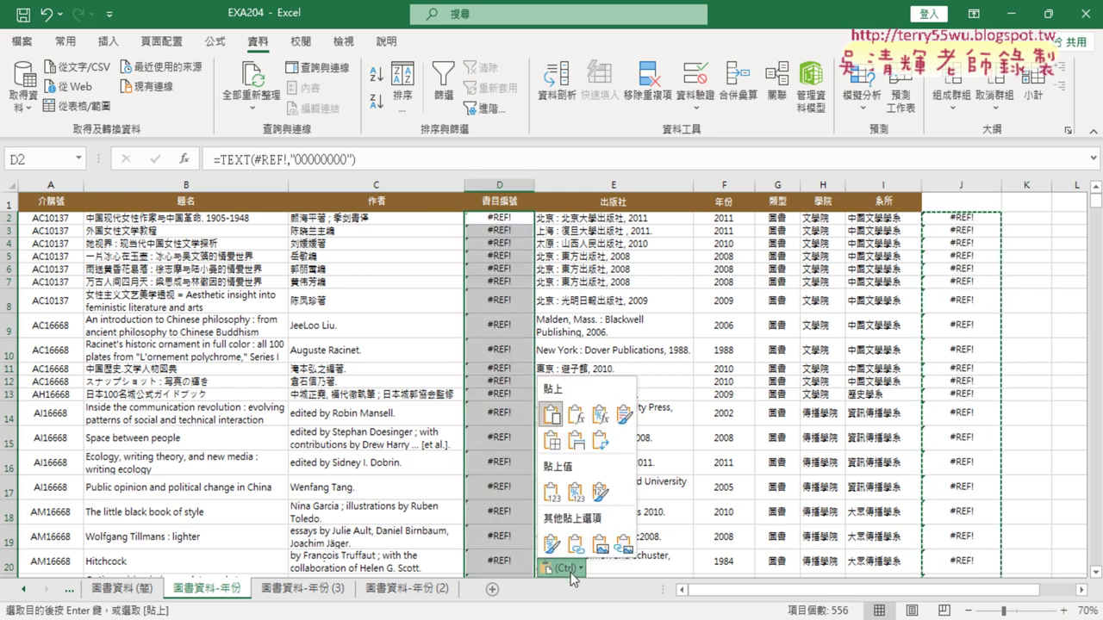
pyautogui.click(552, 493)
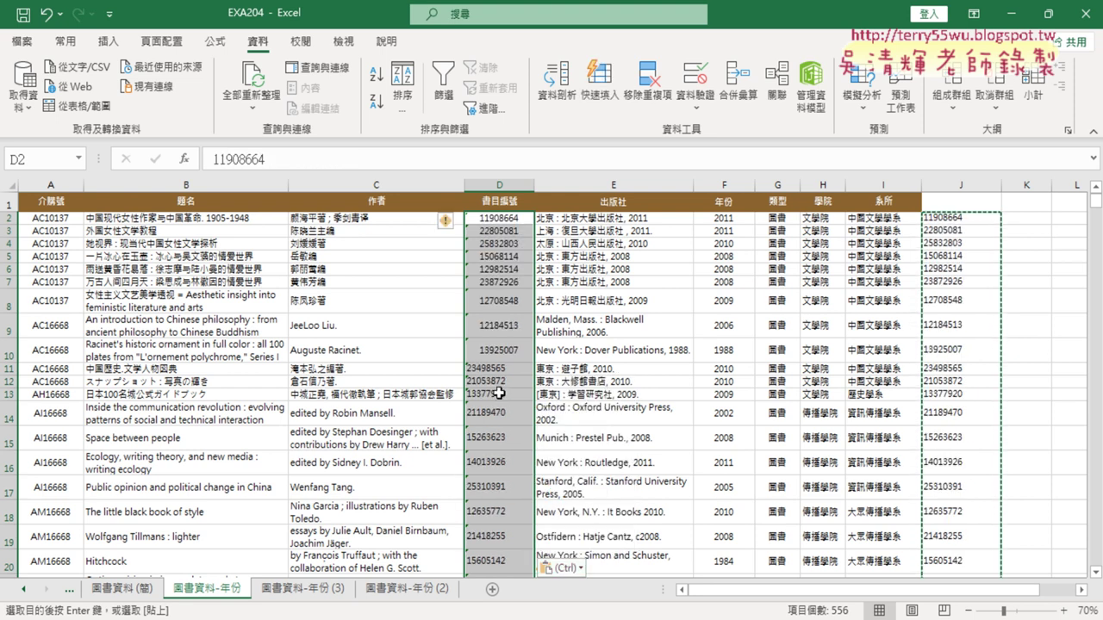
# Step: Delete the helper column J
pyautogui.click(958, 184)
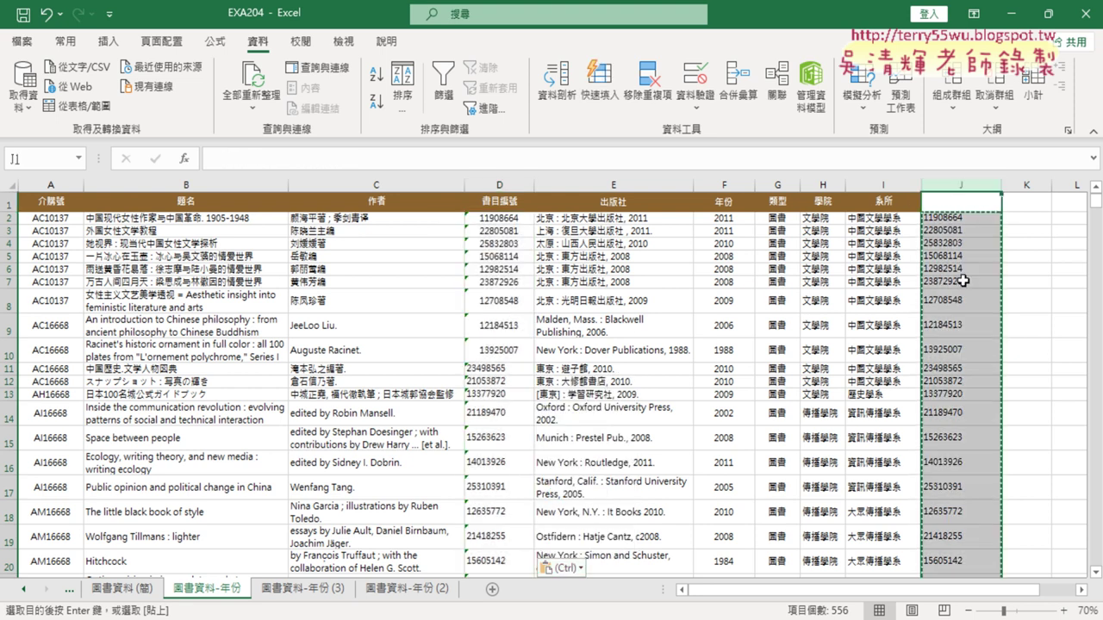
pyautogui.rightClick(961, 277)
pyautogui.click(947, 437)
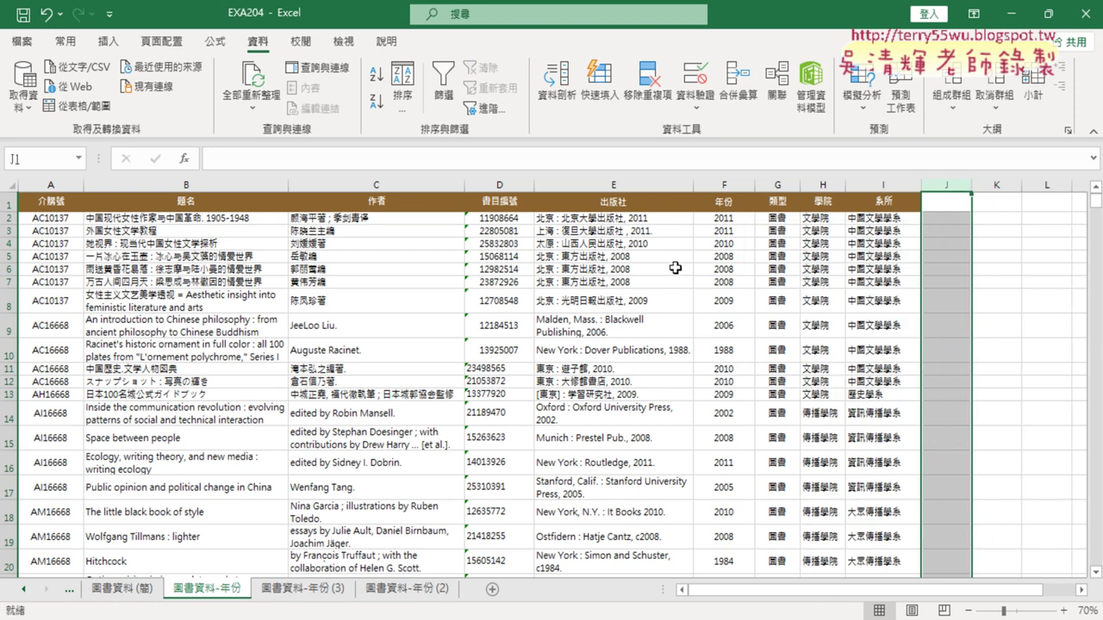
# Step: Filter 年份 to years 2010 or later
pyautogui.click(736, 203)
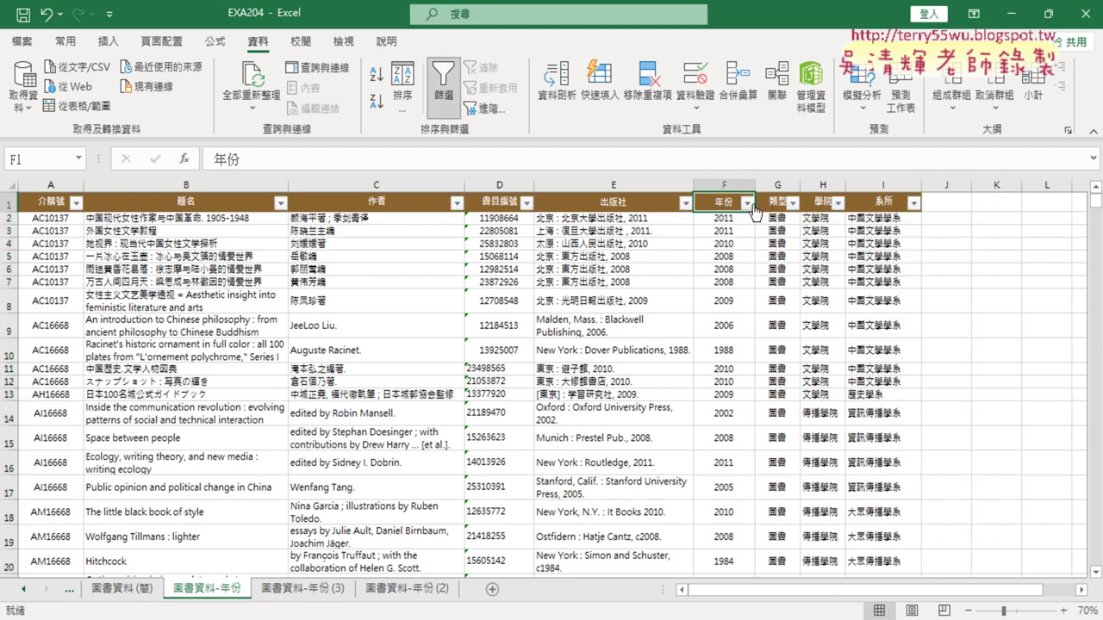
pyautogui.click(746, 202)
pyautogui.moveTo(794, 360)
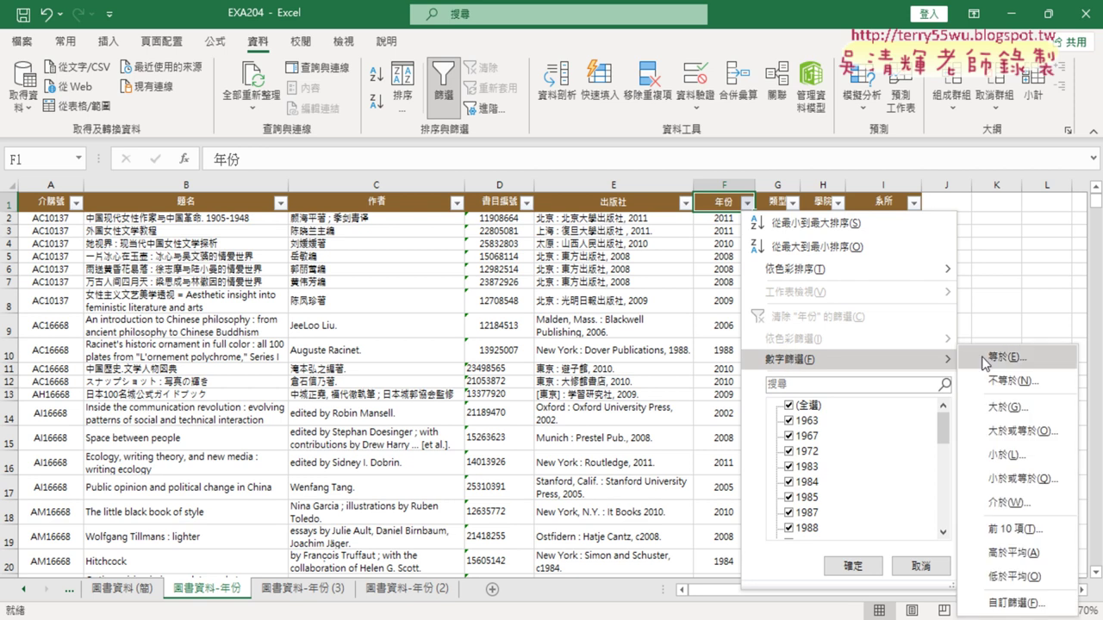
pyautogui.click(978, 422)
pyautogui.write('2010')
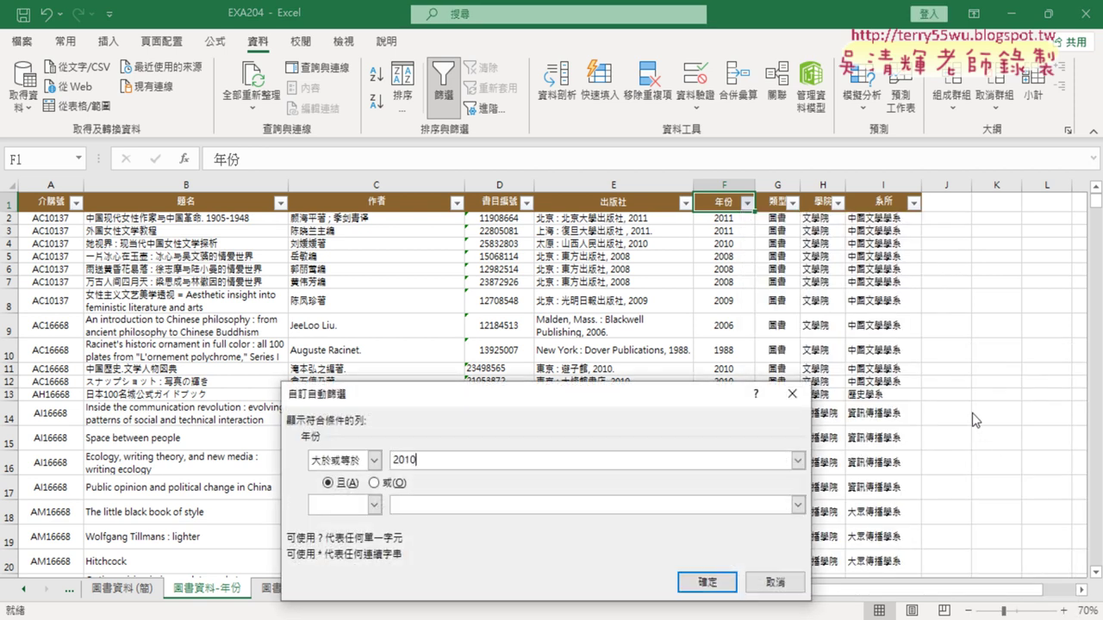
pyautogui.press('Return')
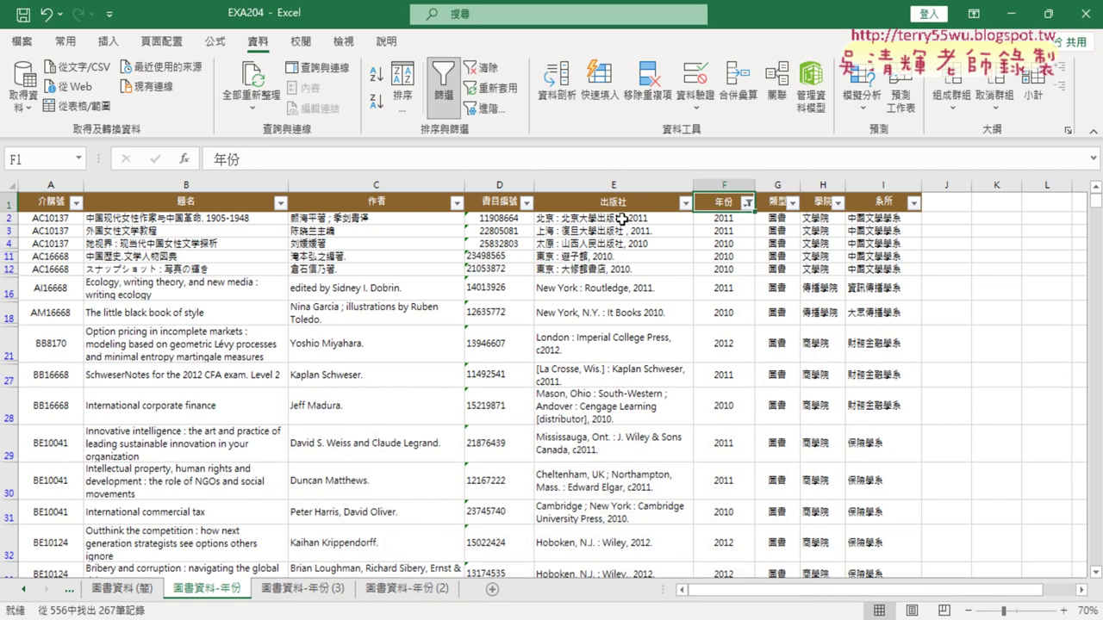
# Step: Filter 介購號 to values ending with 6668
pyautogui.click(78, 203)
pyautogui.moveTo(142, 366)
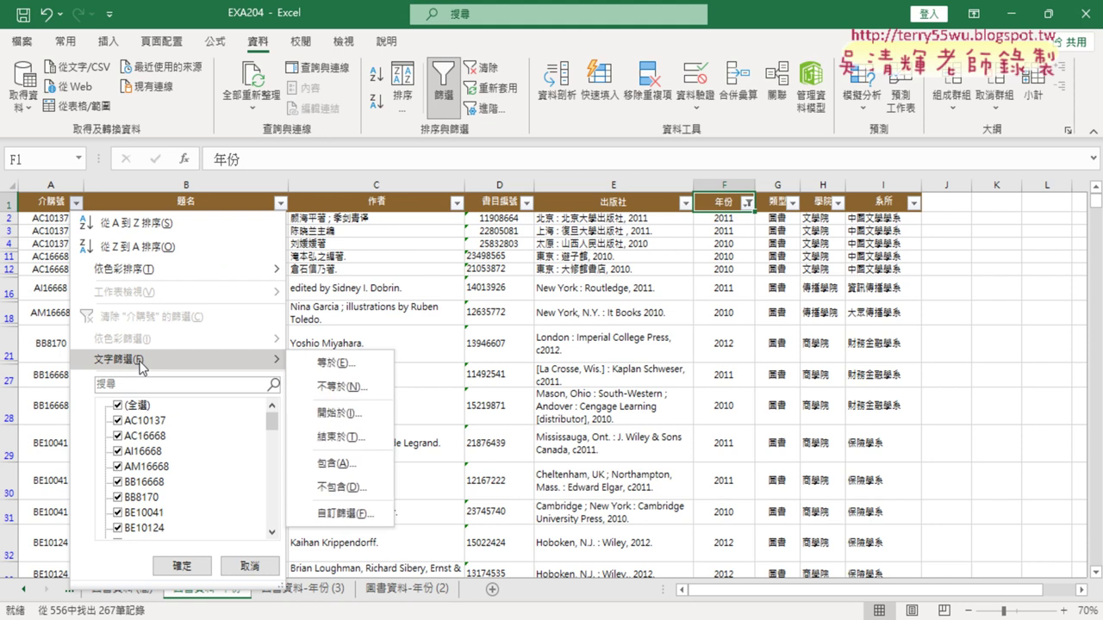
pyautogui.click(359, 432)
pyautogui.write('6')
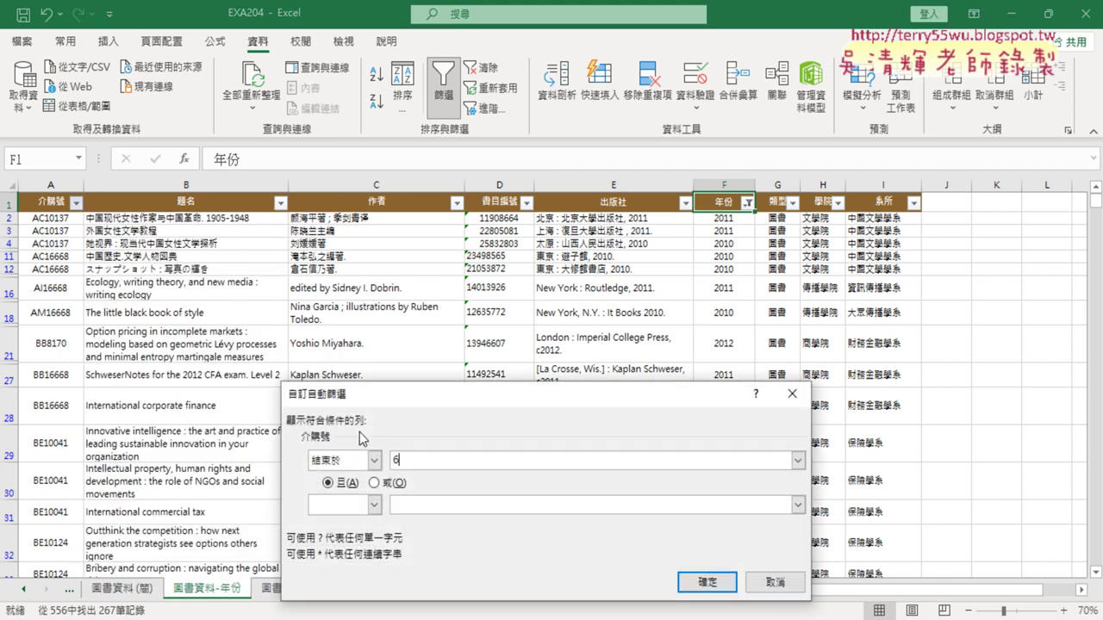
pyautogui.write('668')
pyautogui.press('Return')
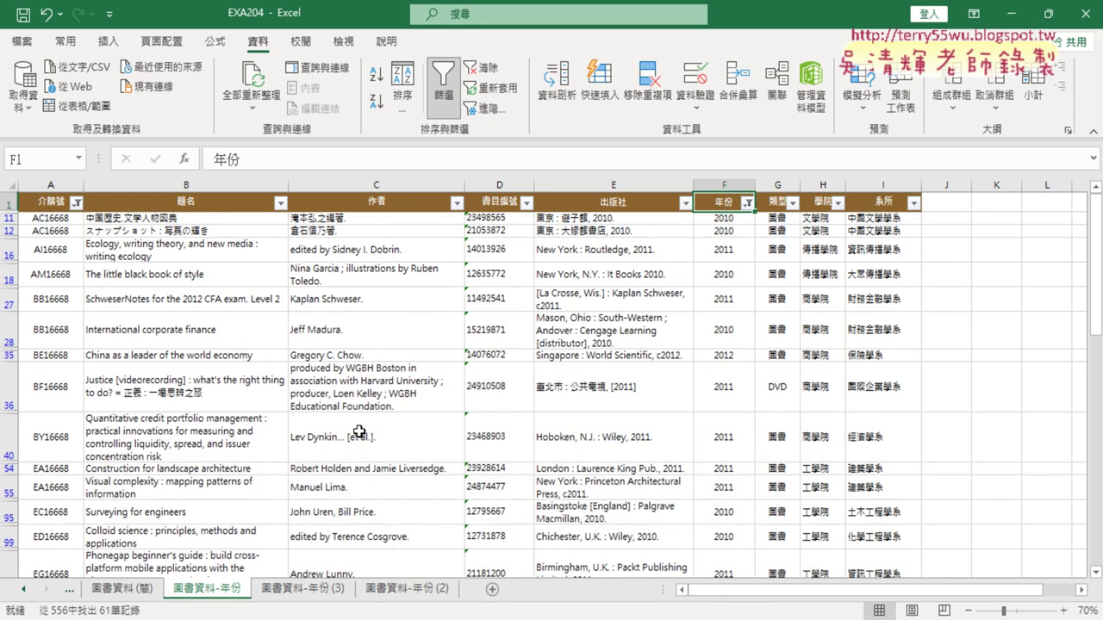
pyautogui.click(526, 202)
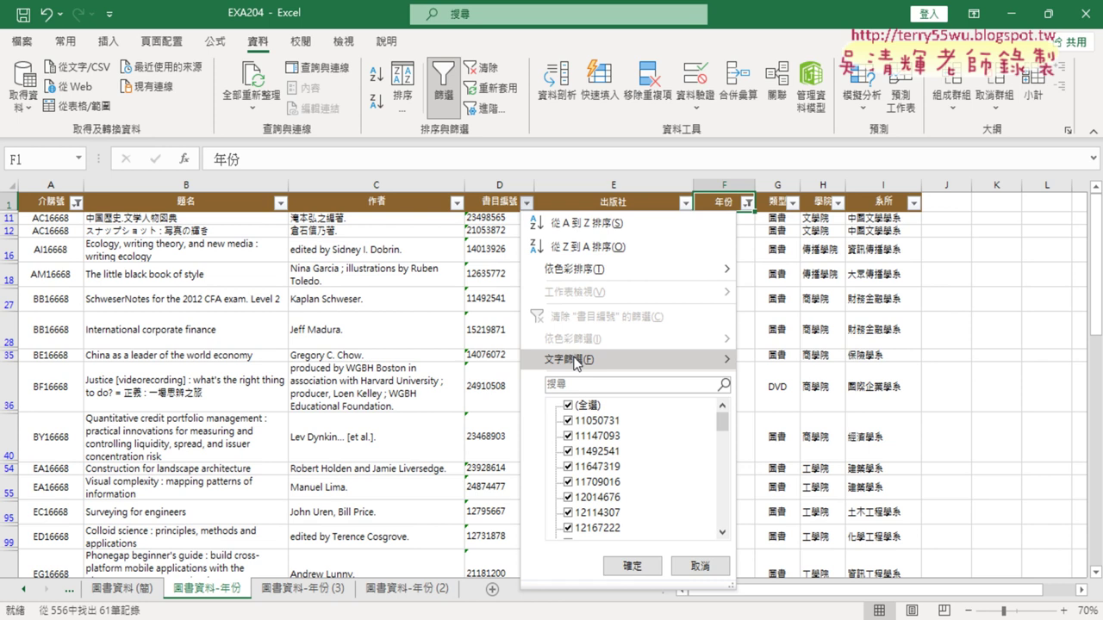
pyautogui.moveTo(576, 360)
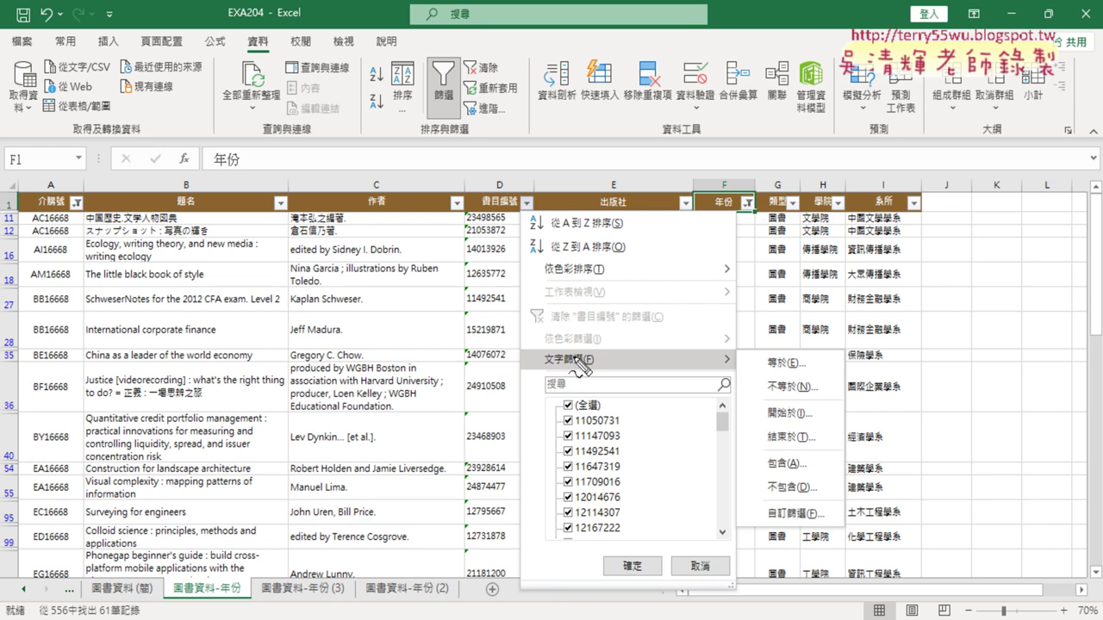
pyautogui.moveTo(565, 376); pyautogui.dragTo(573, 381)
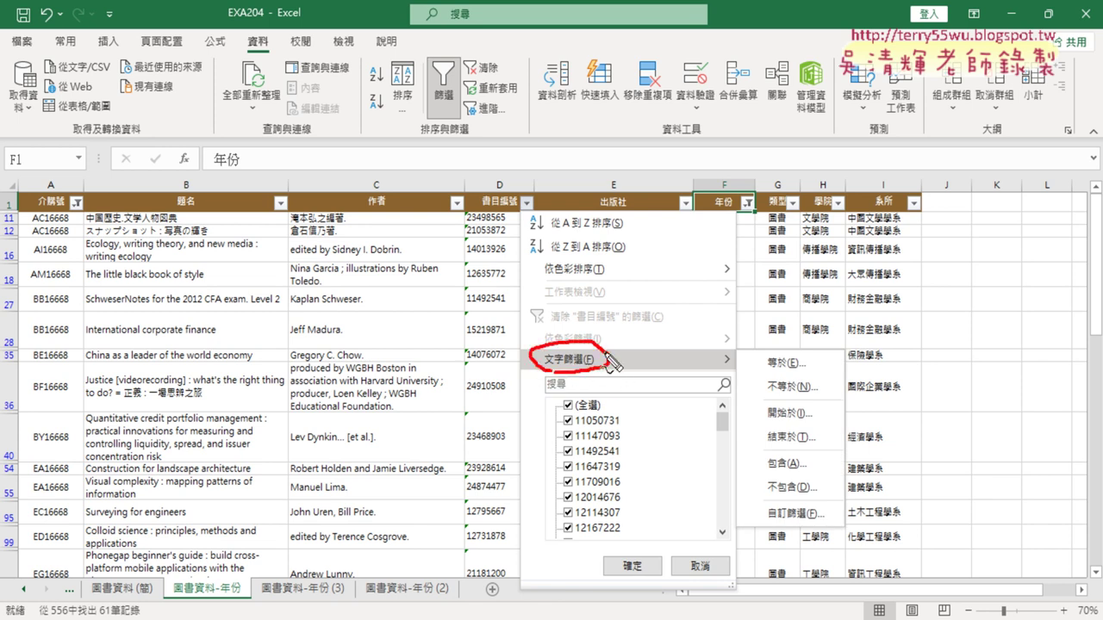
pyautogui.moveTo(806, 405); pyautogui.dragTo(811, 417)
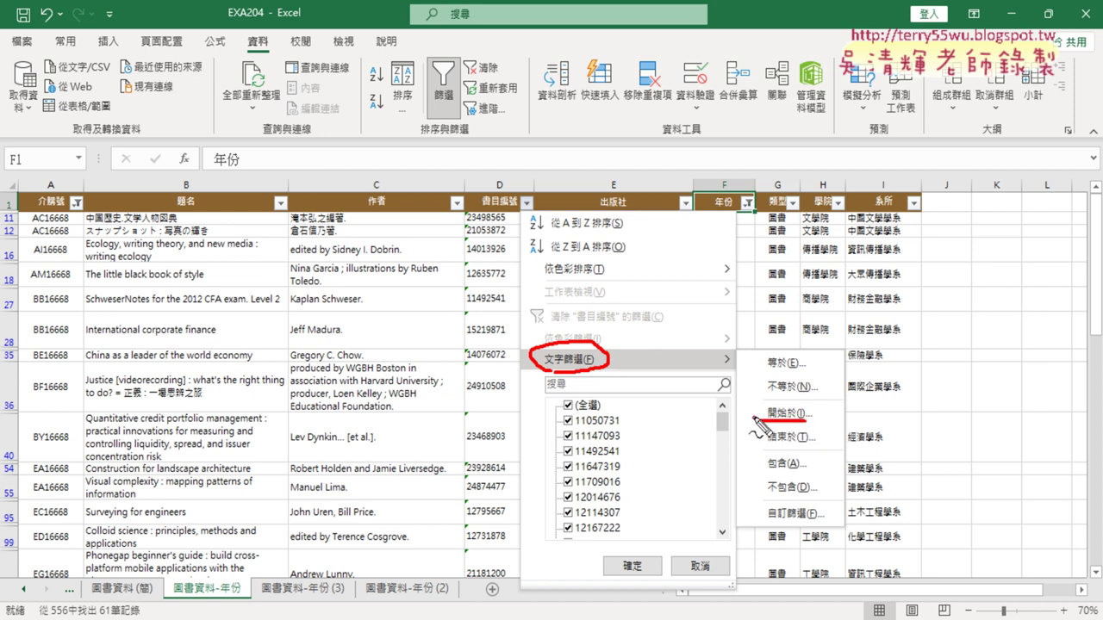
pyautogui.moveTo(639, 384); pyautogui.dragTo(751, 405)
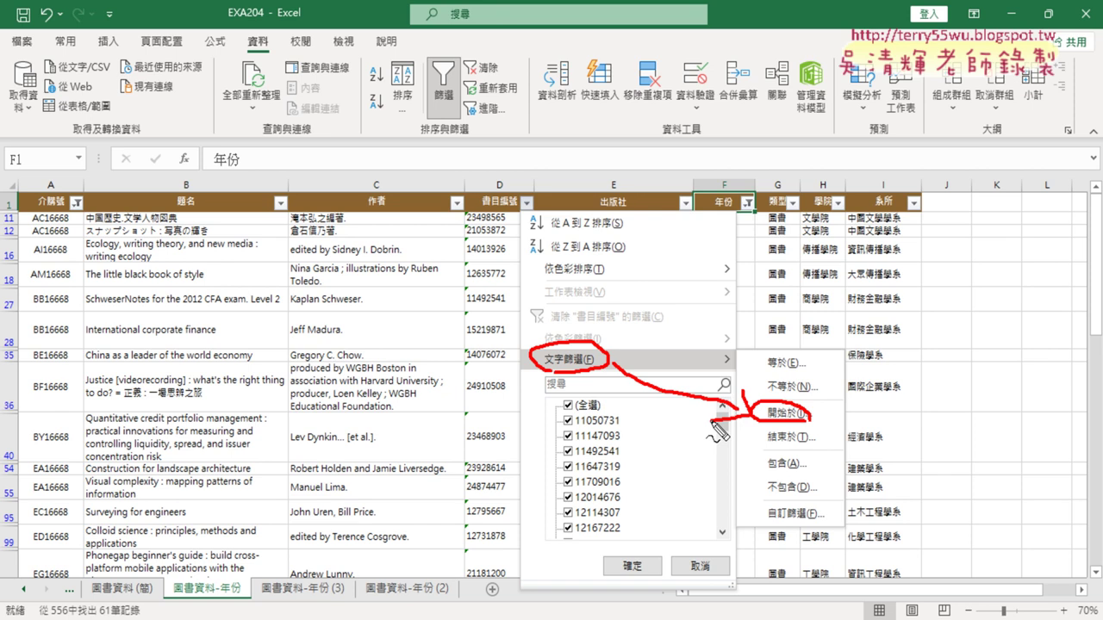
pyautogui.press('Escape')
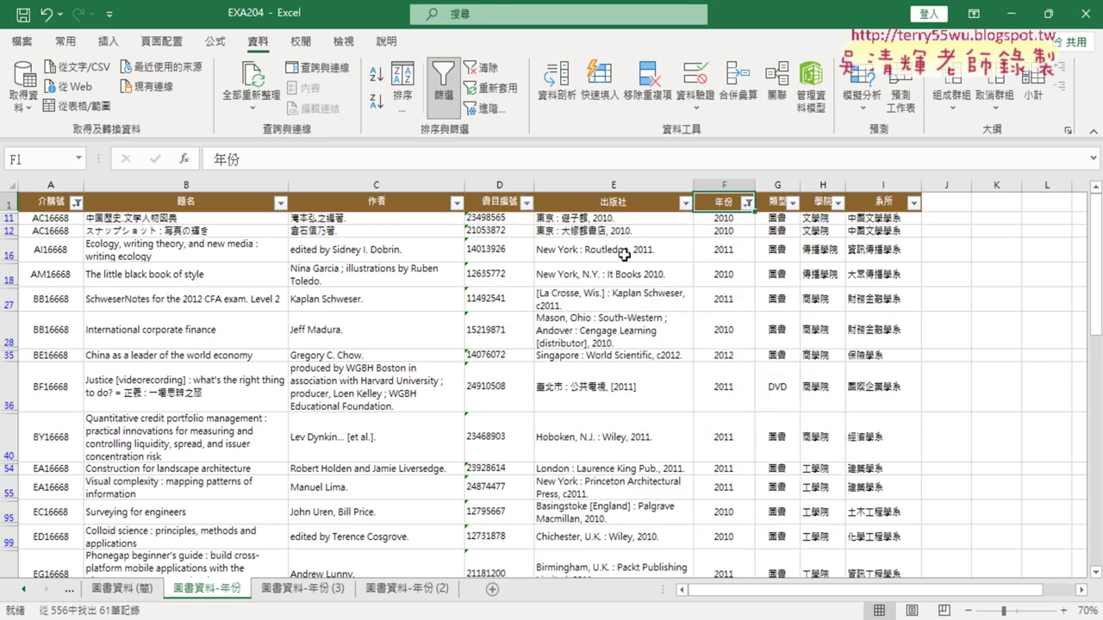
# Step: Apply a custom 書目編號 filter: begins with 23 Or begins with 24
pyautogui.click(531, 203)
pyautogui.moveTo(724, 359)
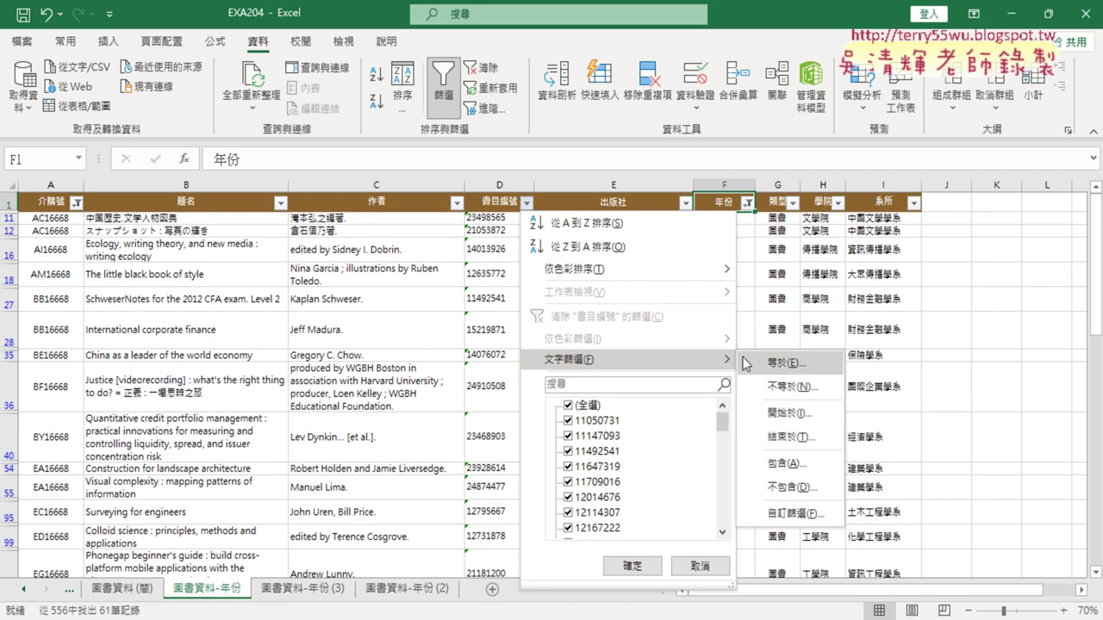
pyautogui.click(787, 414)
pyautogui.moveTo(582, 323); pyautogui.dragTo(898, 166)
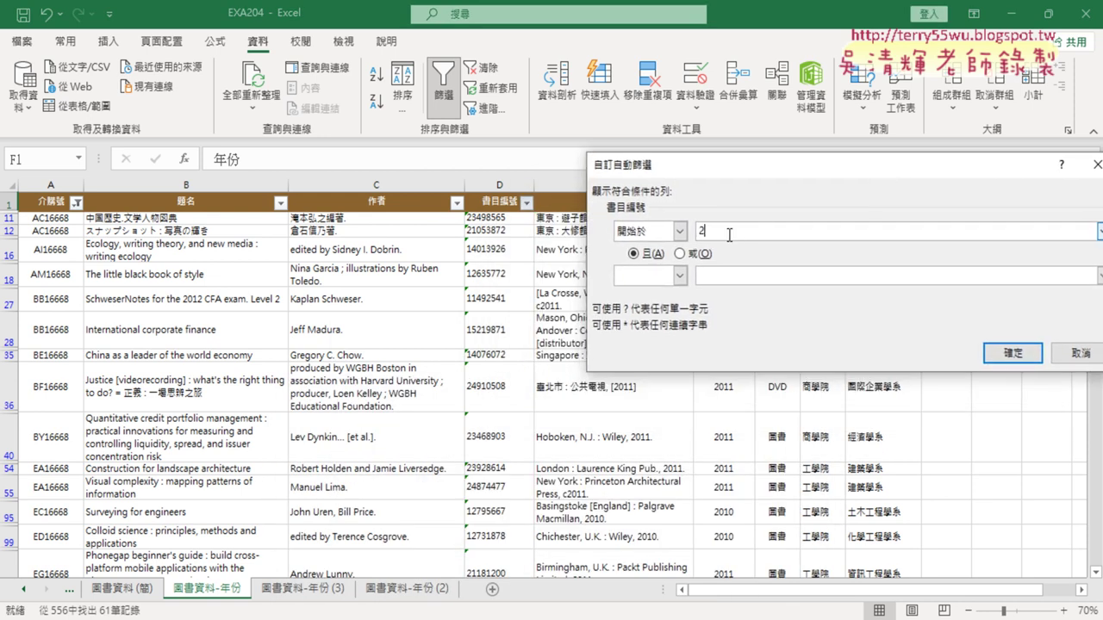
pyautogui.click(679, 254)
pyautogui.click(680, 275)
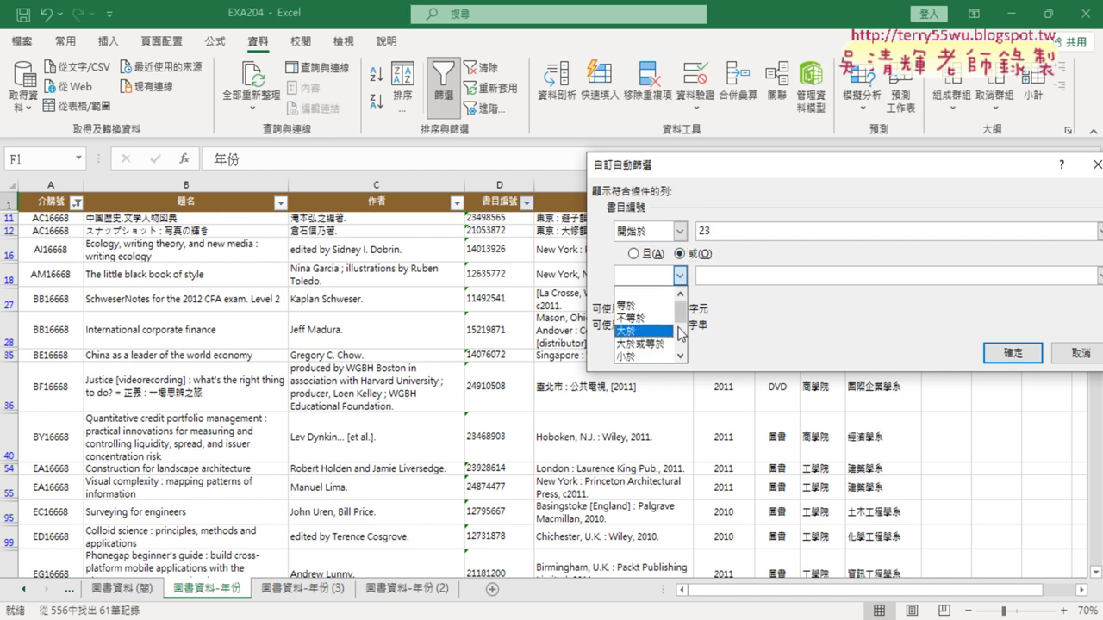
pyautogui.scroll(-1, 681, 327)
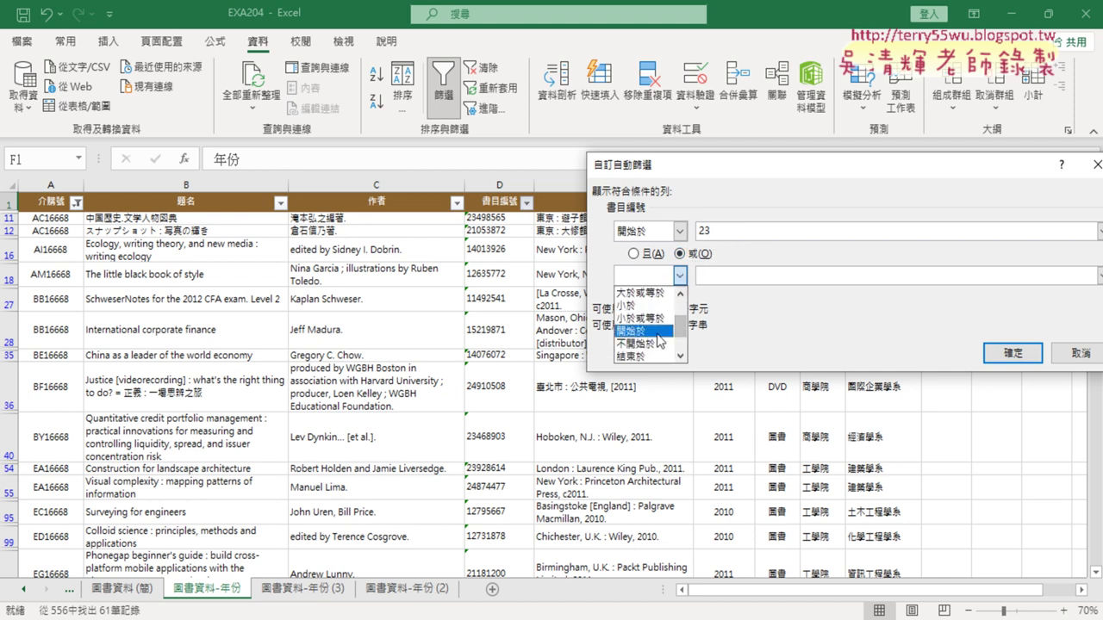
pyautogui.click(642, 342)
pyautogui.click(711, 277)
pyautogui.write('24')
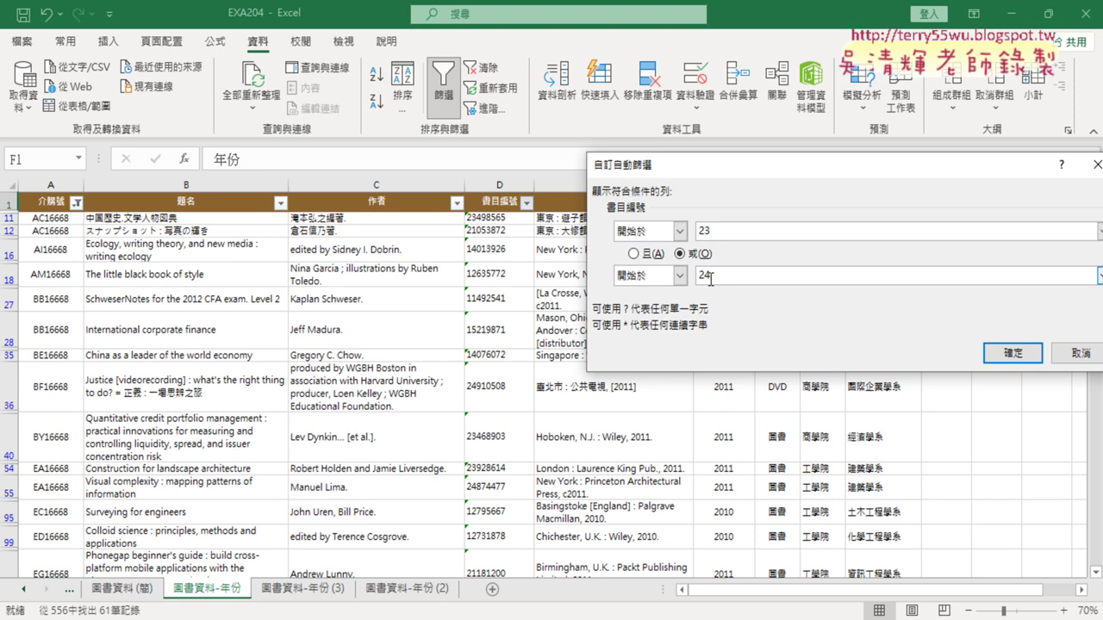
pyautogui.click(1001, 354)
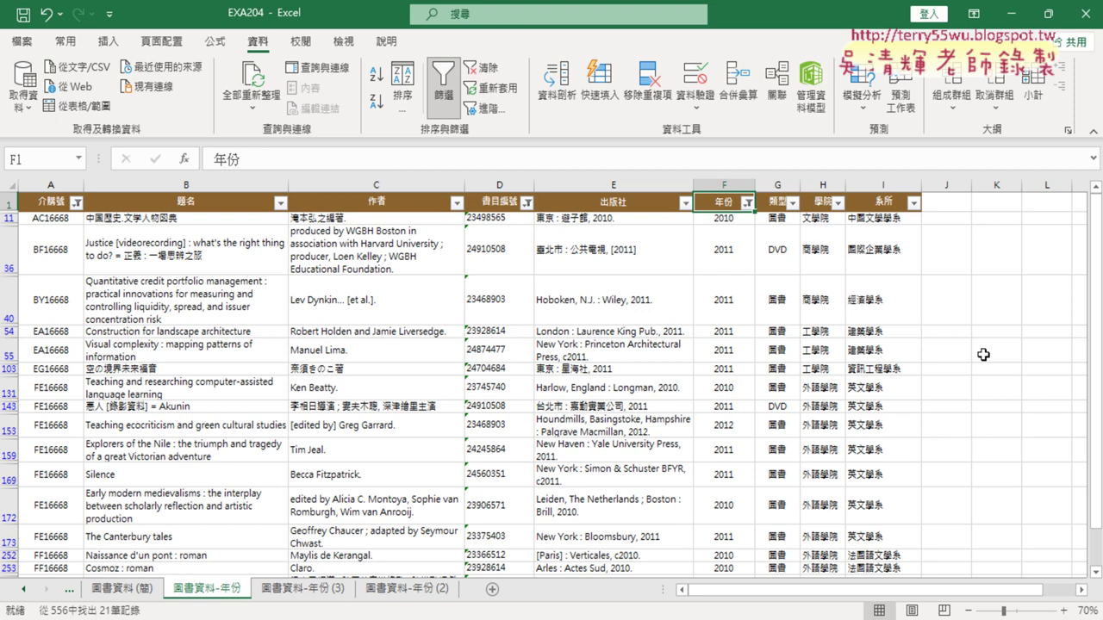
# Step: Select the 21 filtered result rows from A11 through column I and fill them yellow
pyautogui.click(56, 218)
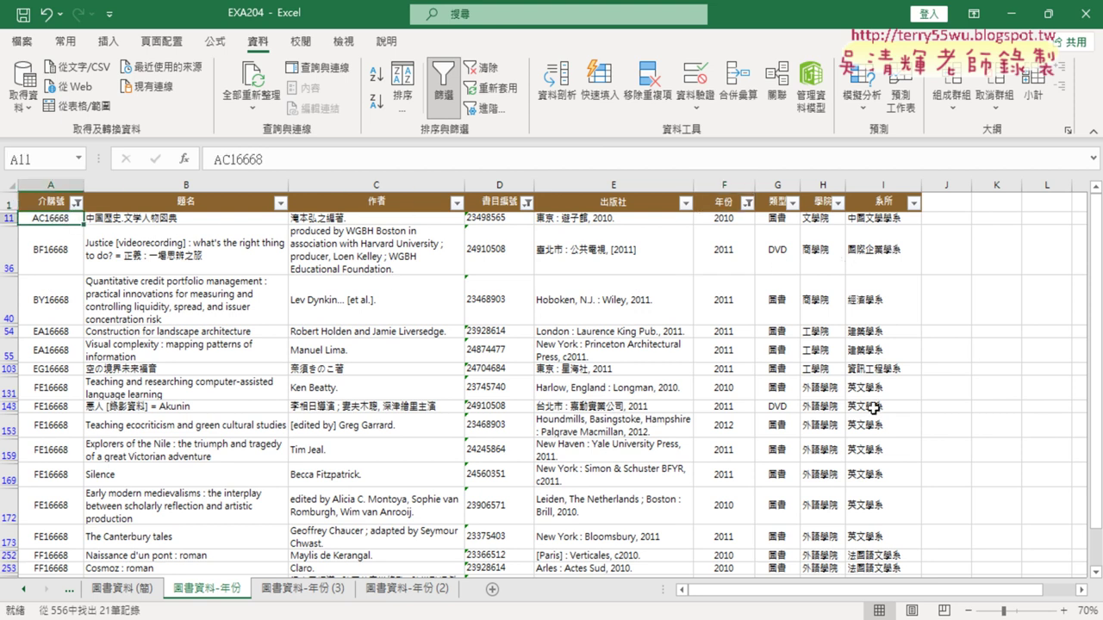
pyautogui.scroll(-1, 873, 491)
pyautogui.scroll(-2, 873, 491)
pyautogui.scroll(2, 873, 491)
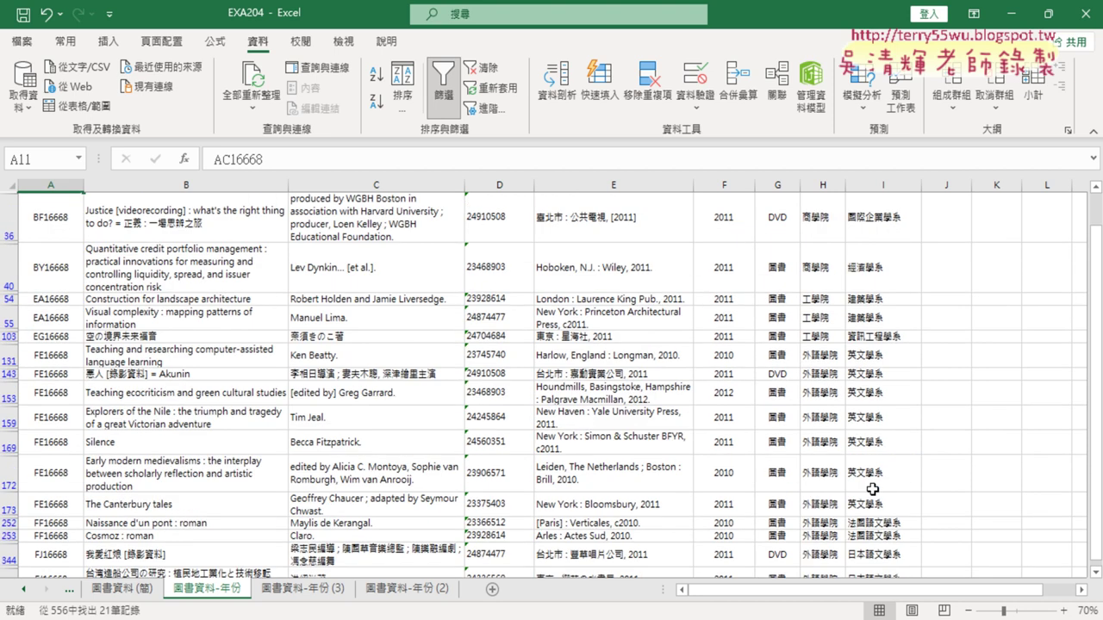
pyautogui.scroll(1, 873, 489)
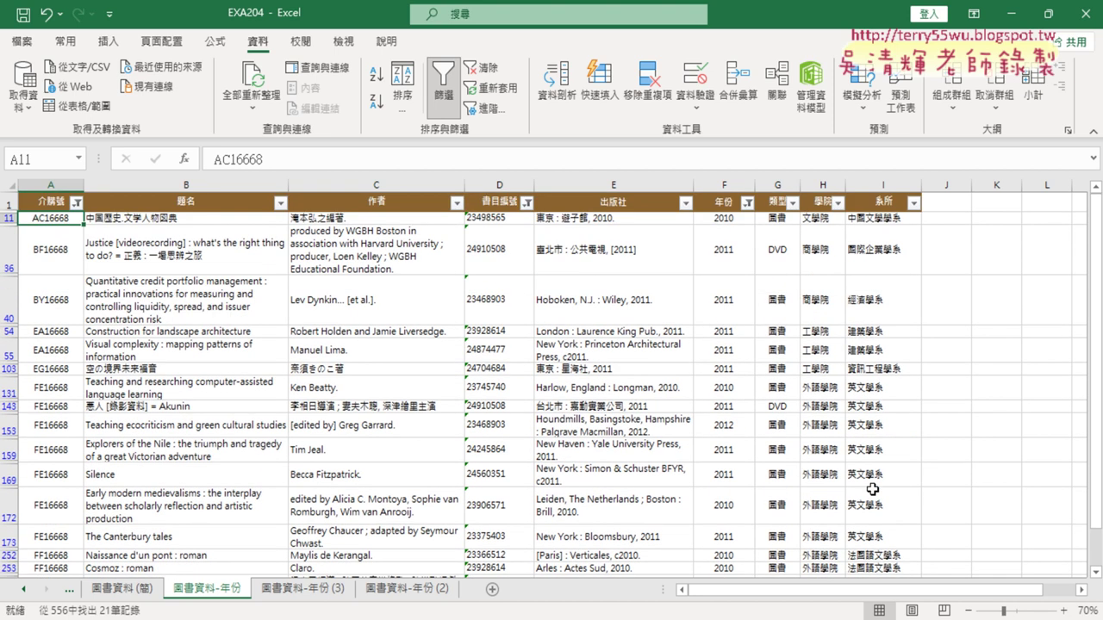
pyautogui.click(47, 201)
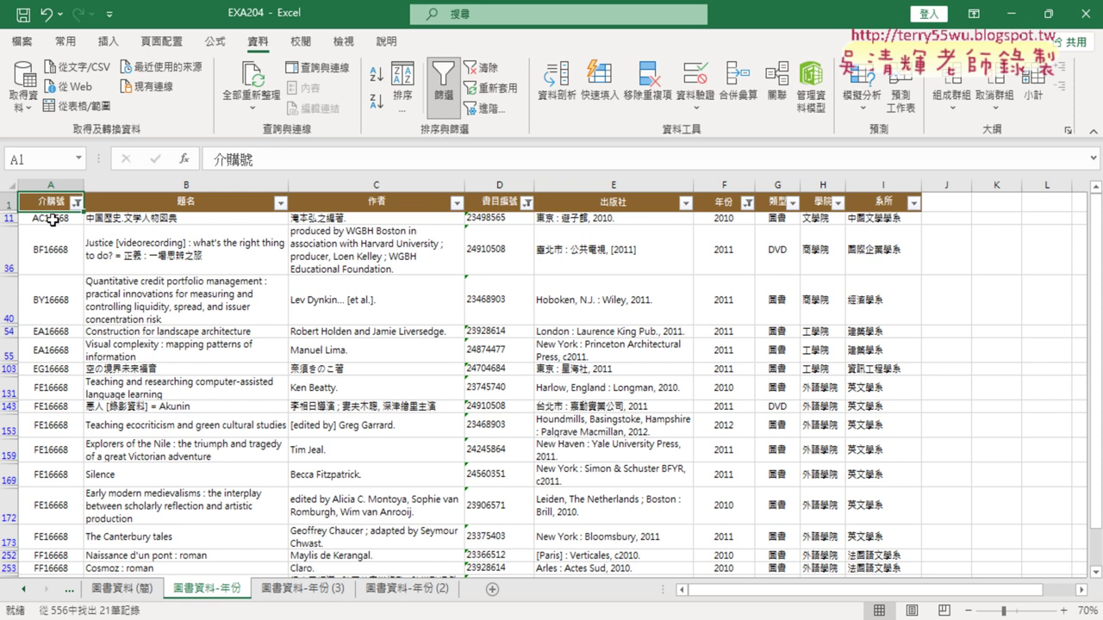
pyautogui.click(53, 221)
pyautogui.hotkey('ctrl', 'shift', 'Right')
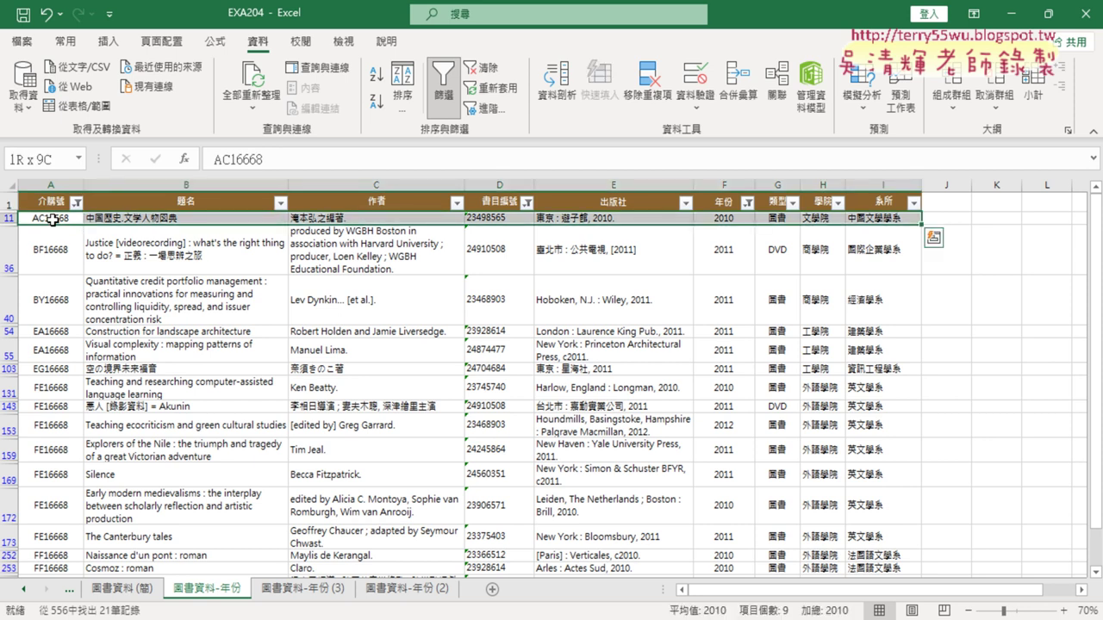
pyautogui.hotkey('ctrl', 'shift', 'Down')
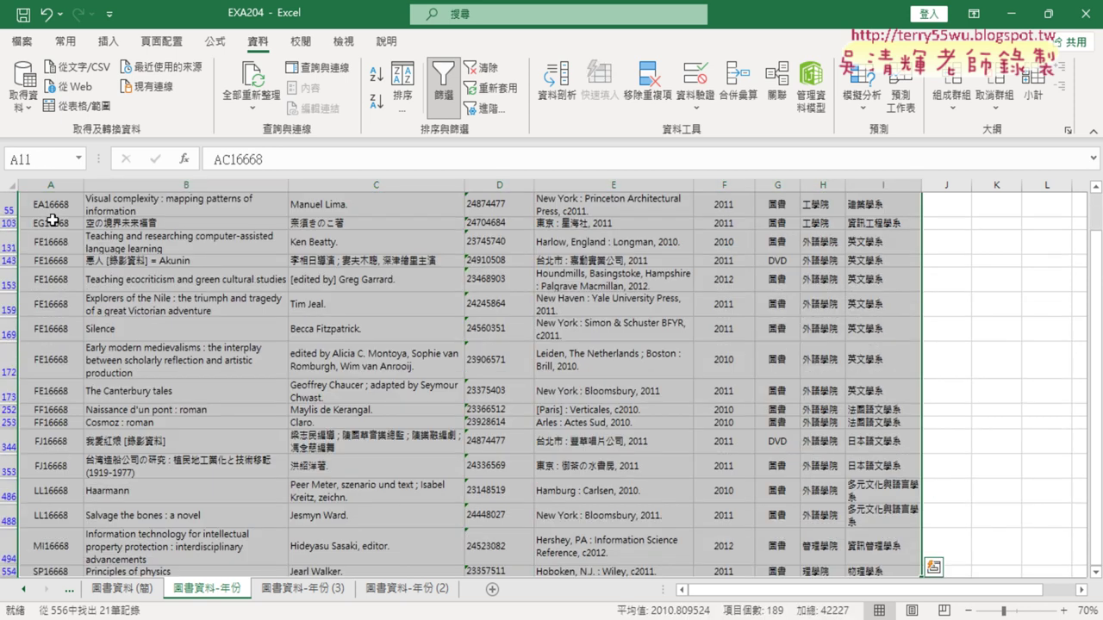
pyautogui.click(75, 43)
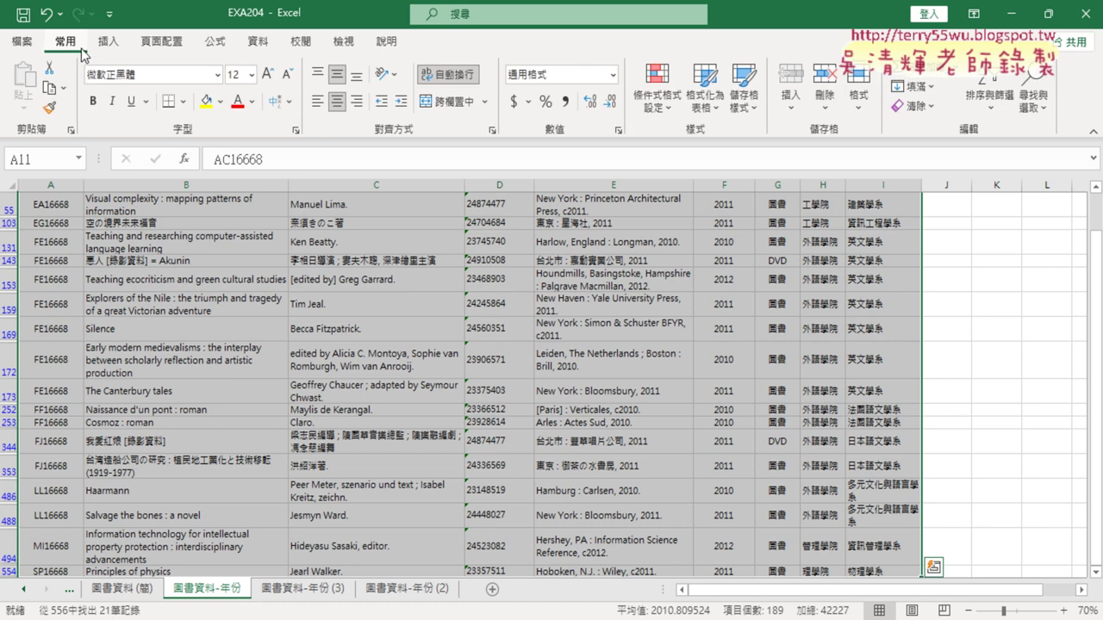
pyautogui.click(209, 107)
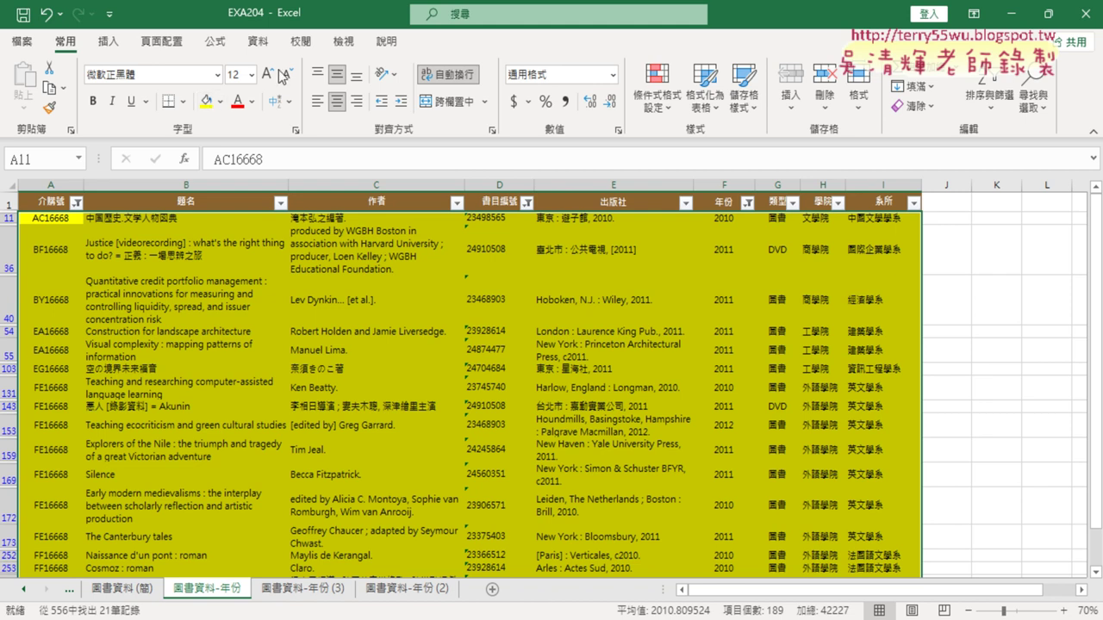
pyautogui.click(257, 41)
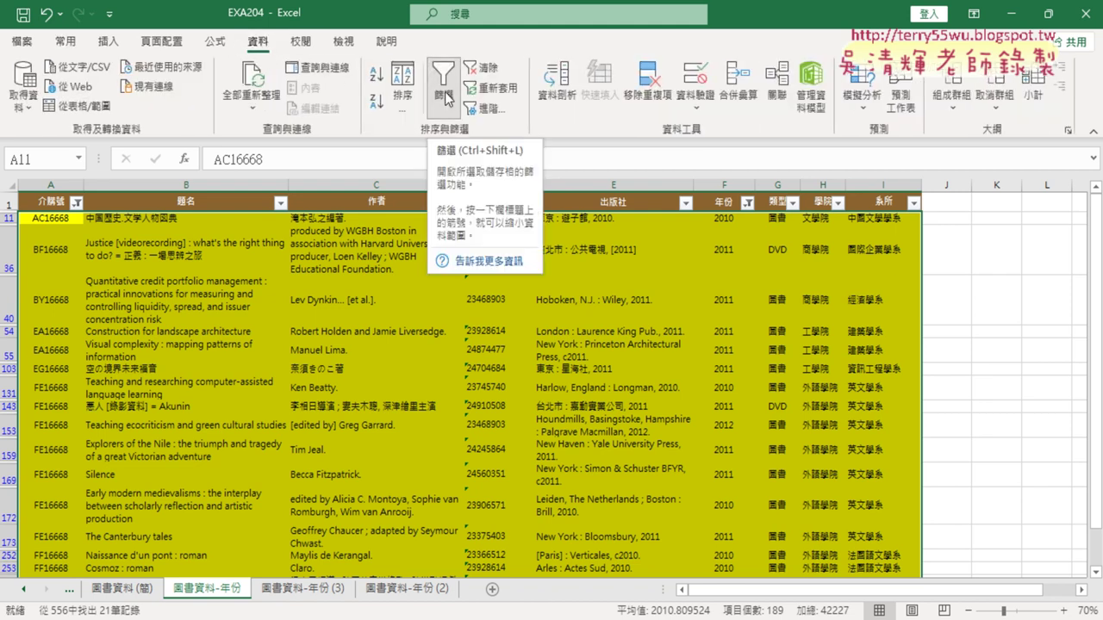
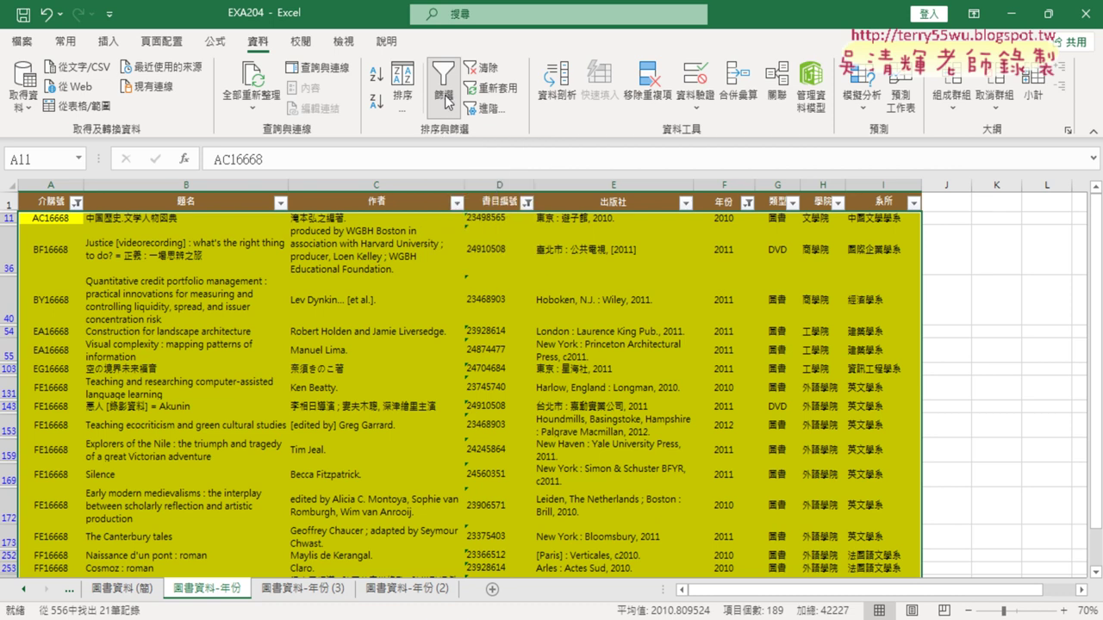
# Step: Turn off the AutoFilter so every record of the book table shows again
pyautogui.click(444, 86)
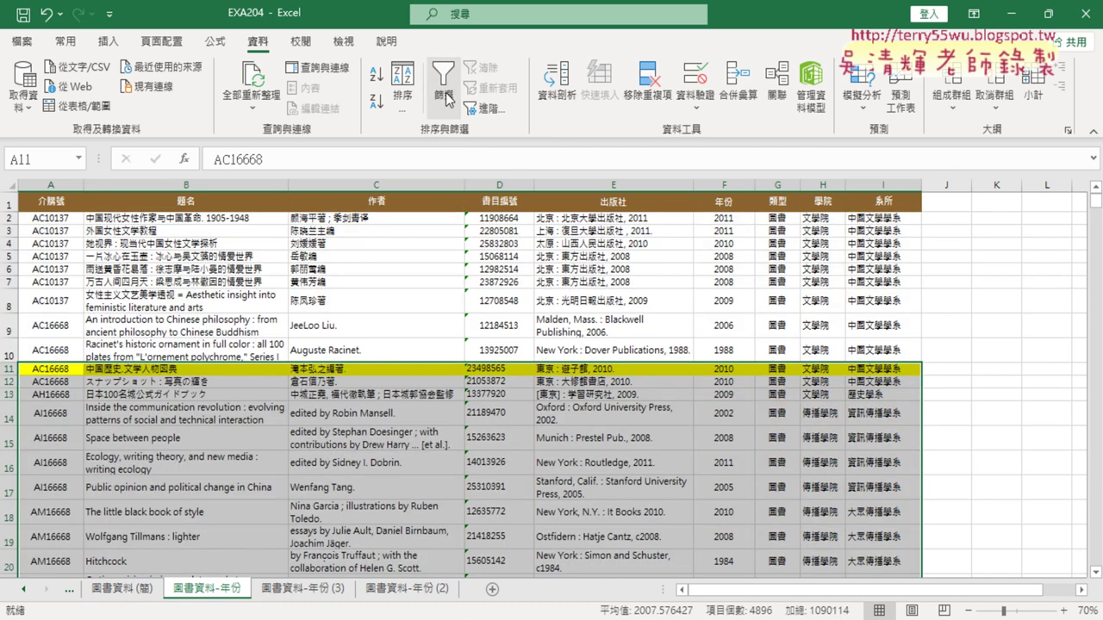
pyautogui.click(611, 306)
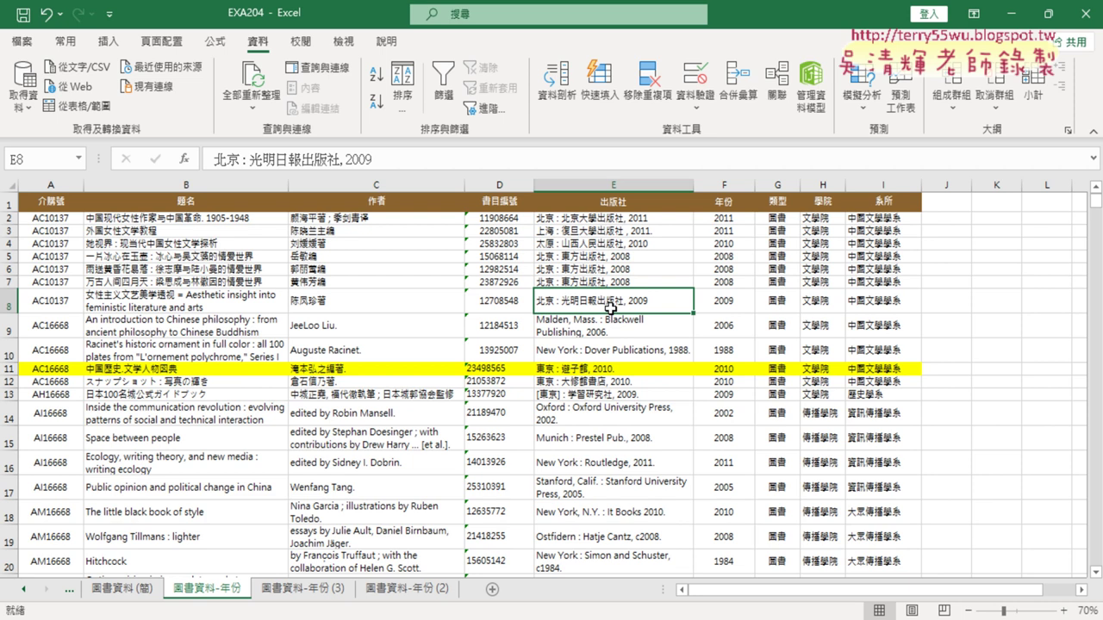
pyautogui.click(8, 368)
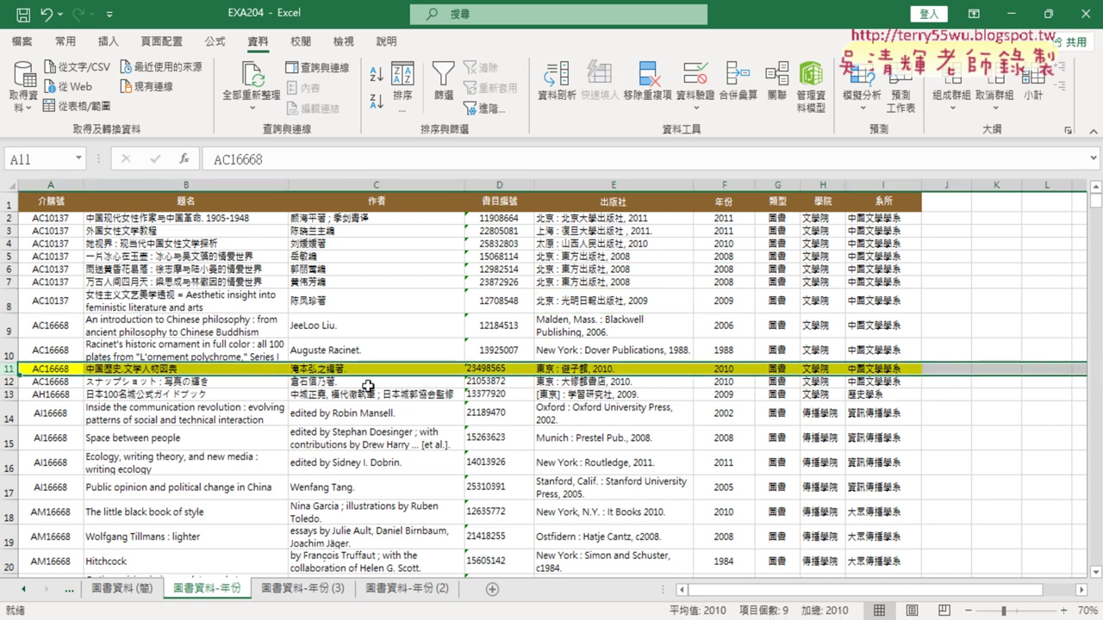
# Step: Scroll down through the full book list to review the yellow-highlighted records
pyautogui.scroll(-3, 413, 392)
pyautogui.scroll(-4, 414, 392)
pyautogui.scroll(-3, 413, 392)
pyautogui.scroll(-3, 414, 392)
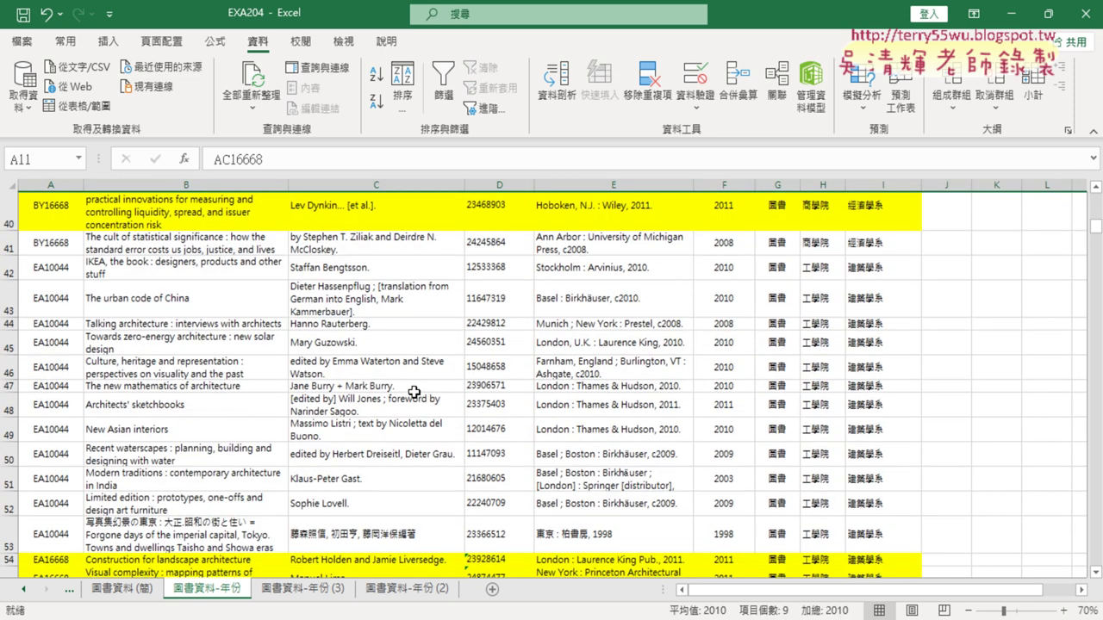
pyautogui.scroll(-9, 413, 392)
pyautogui.scroll(-6, 413, 392)
pyautogui.scroll(-4, 413, 392)
pyautogui.scroll(-9, 413, 392)
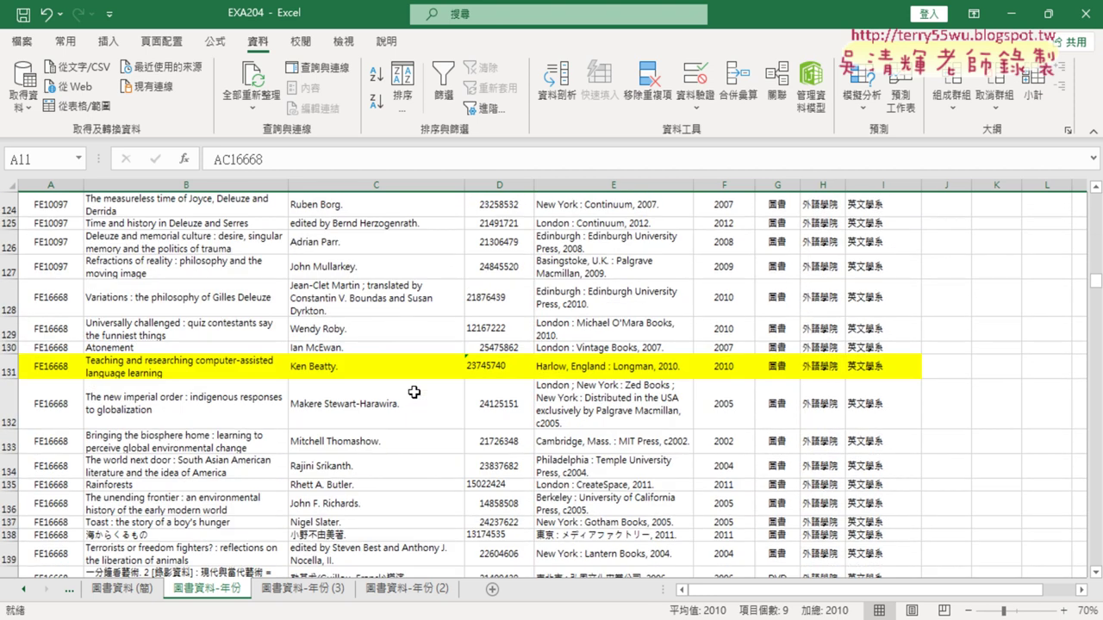
pyautogui.scroll(-8, 414, 392)
pyautogui.scroll(-5, 413, 392)
pyautogui.scroll(-8, 414, 392)
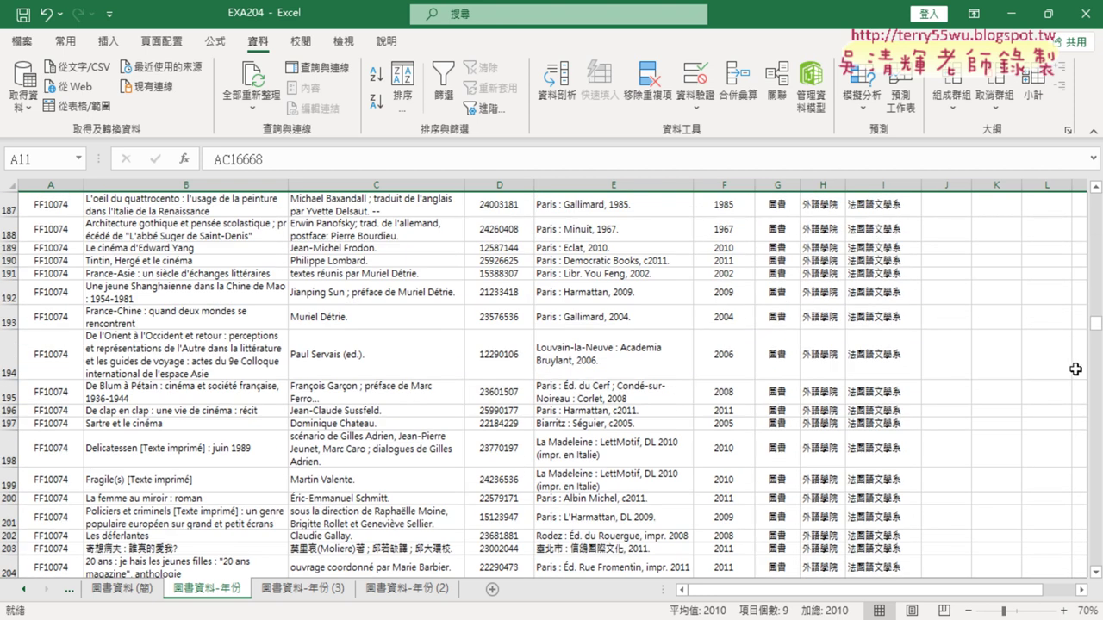
pyautogui.moveTo(1096, 326); pyautogui.dragTo(1094, 200)
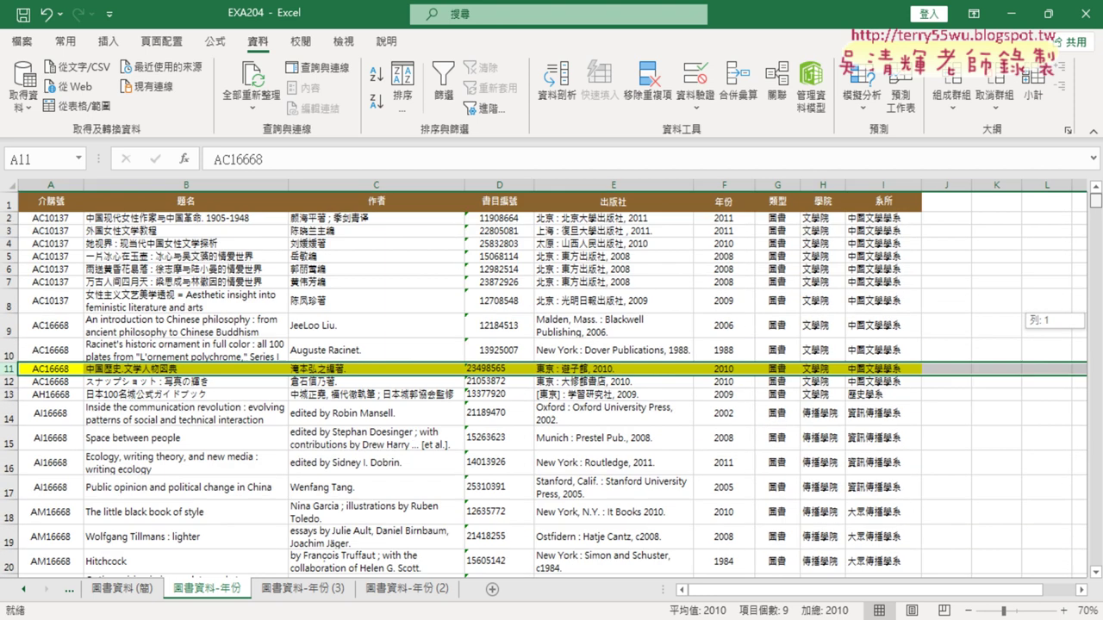
# Step: Select the row 11 record (AC16668, 2010) across A11:I11
pyautogui.click(500, 396)
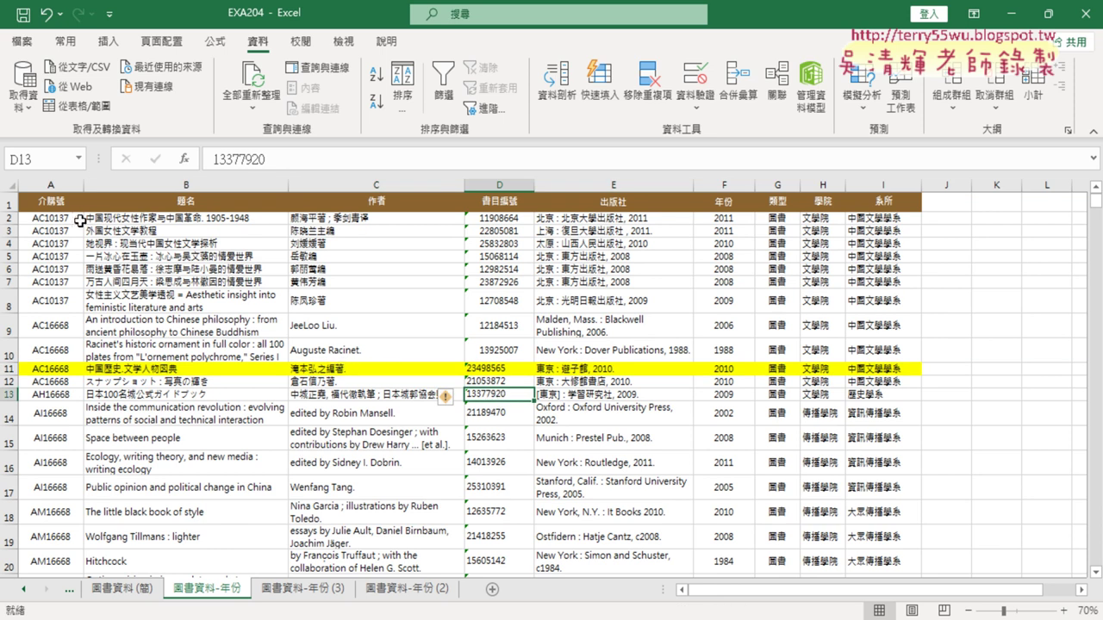
pyautogui.click(47, 220)
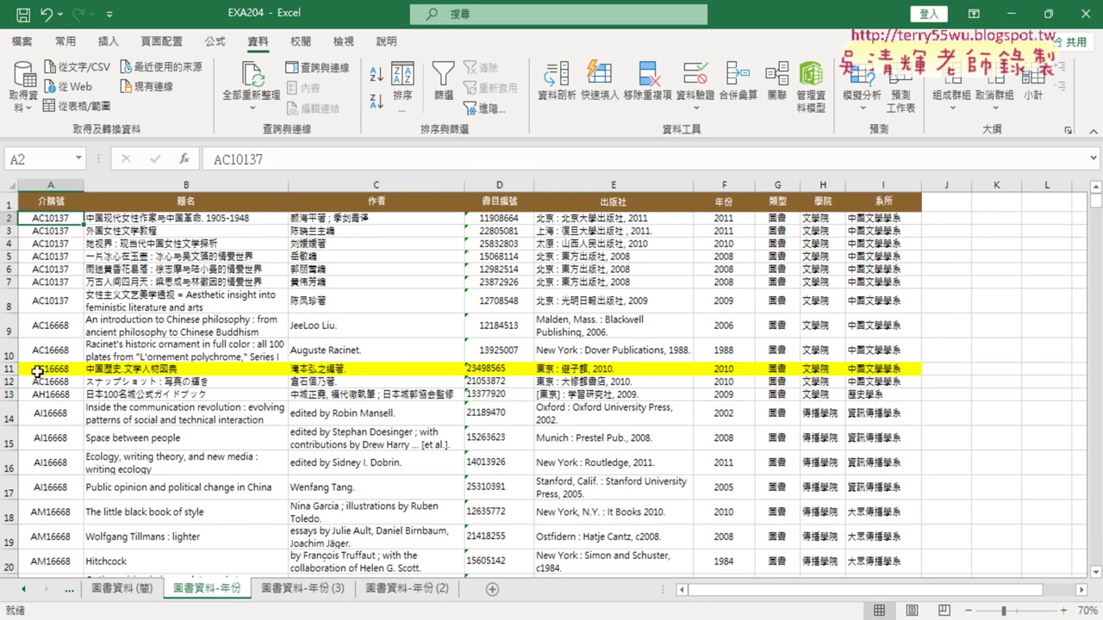
pyautogui.moveTo(48, 369); pyautogui.dragTo(898, 370)
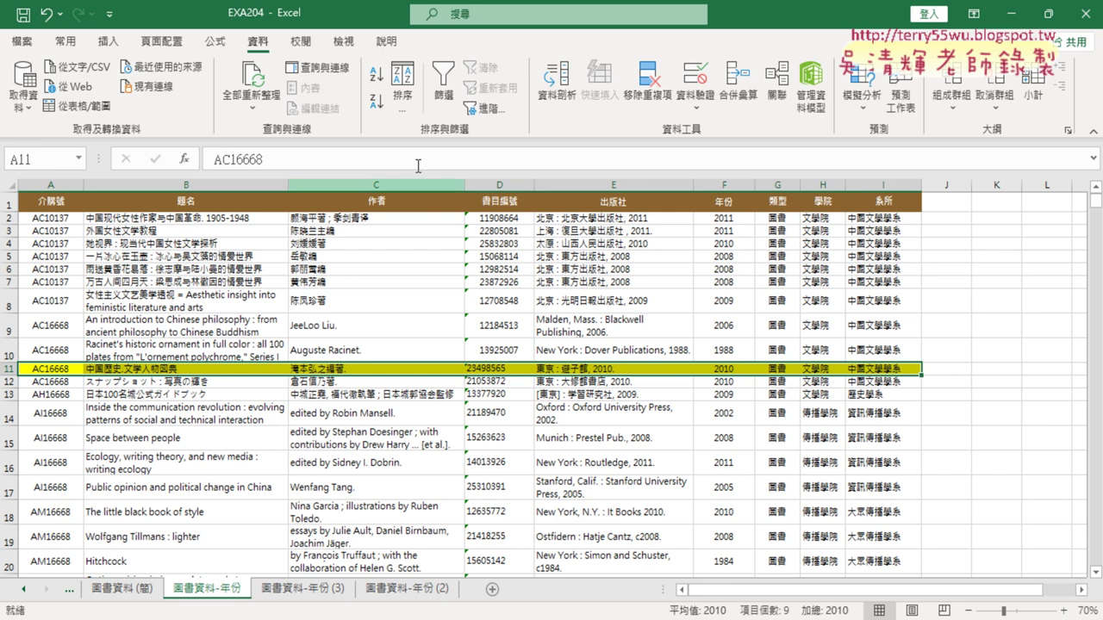
pyautogui.click(69, 44)
pyautogui.click(220, 101)
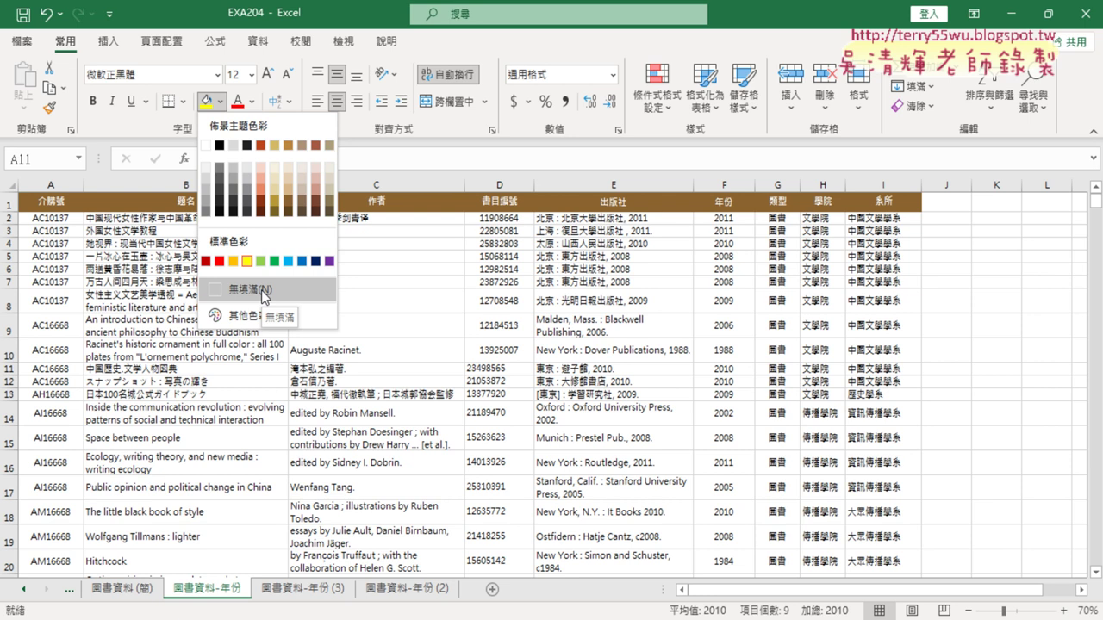
pyautogui.click(247, 261)
pyautogui.click(401, 293)
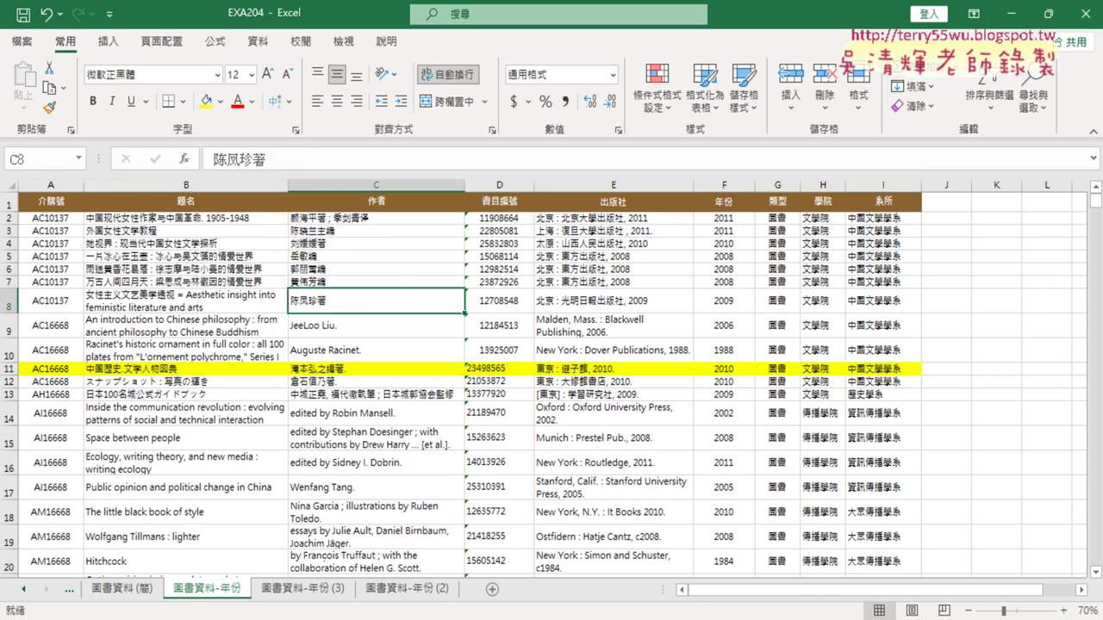
pyautogui.click(479, 613)
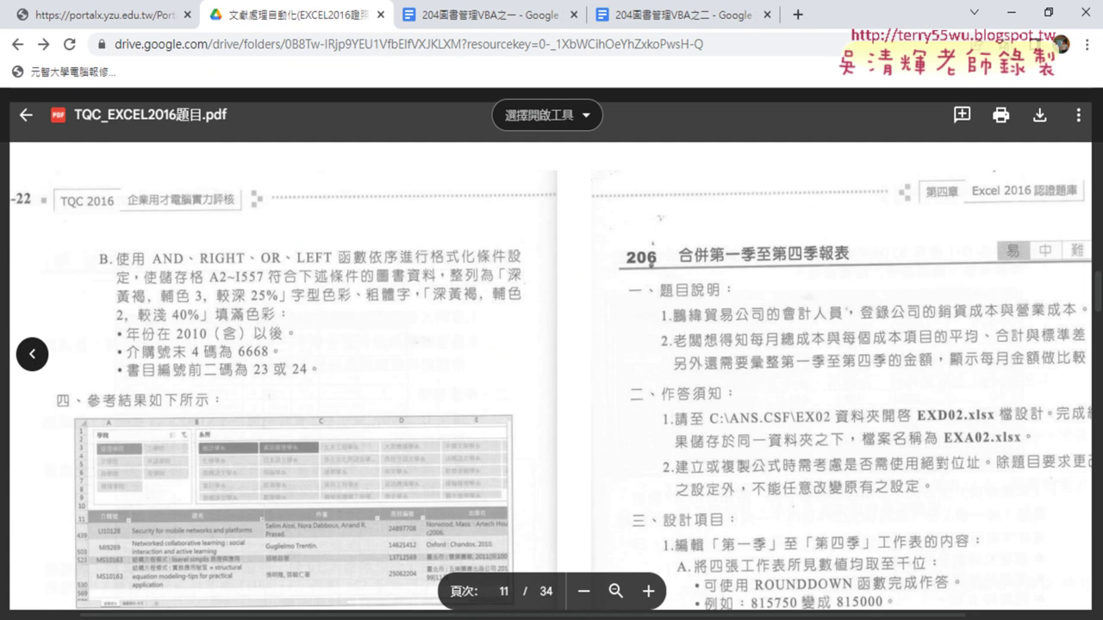
pyautogui.click(1011, 13)
pyautogui.click(629, 284)
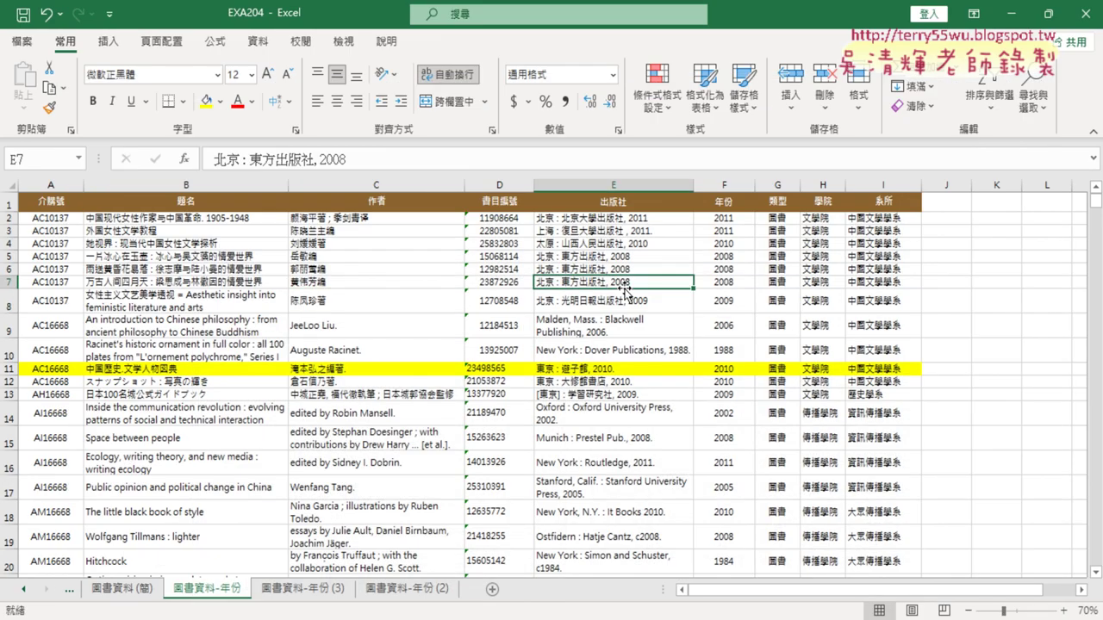
pyautogui.click(657, 86)
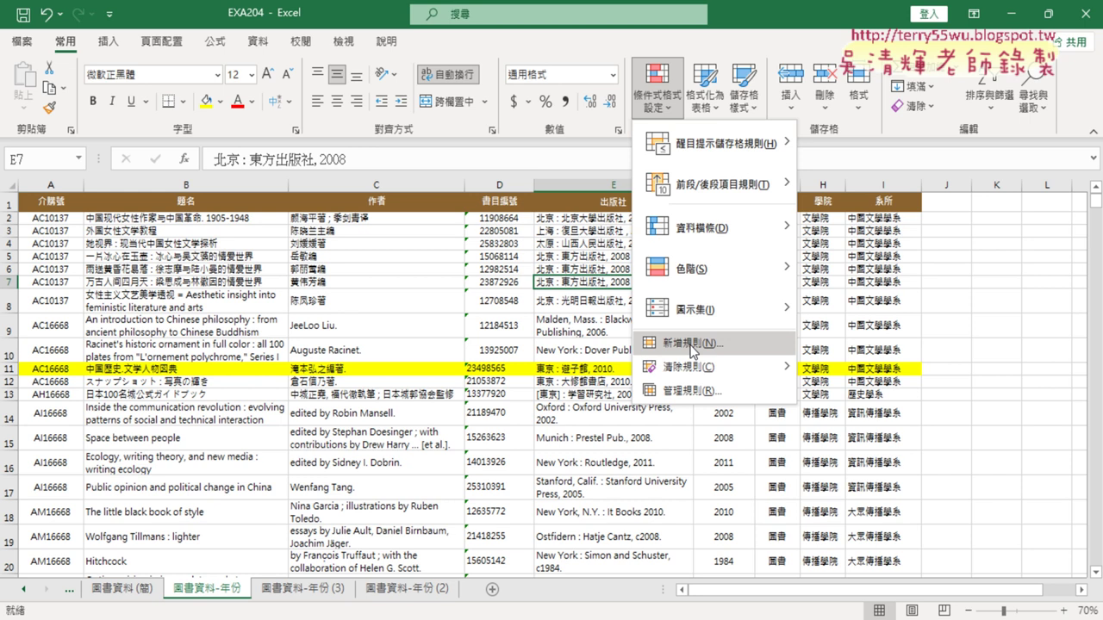
pyautogui.click(507, 282)
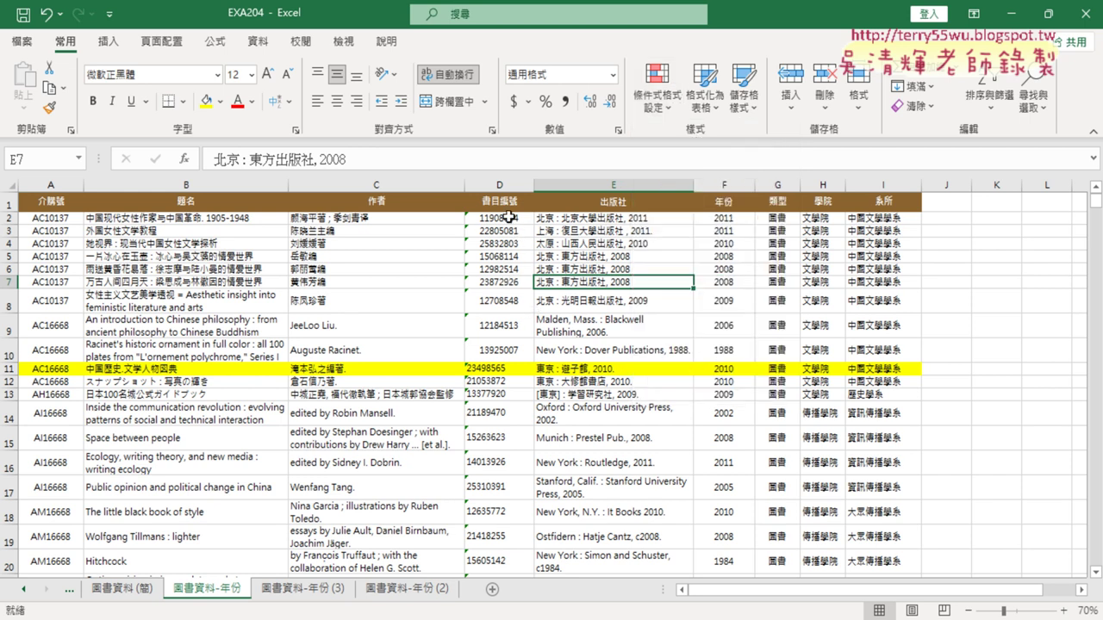
pyautogui.click(500, 186)
pyautogui.click(955, 220)
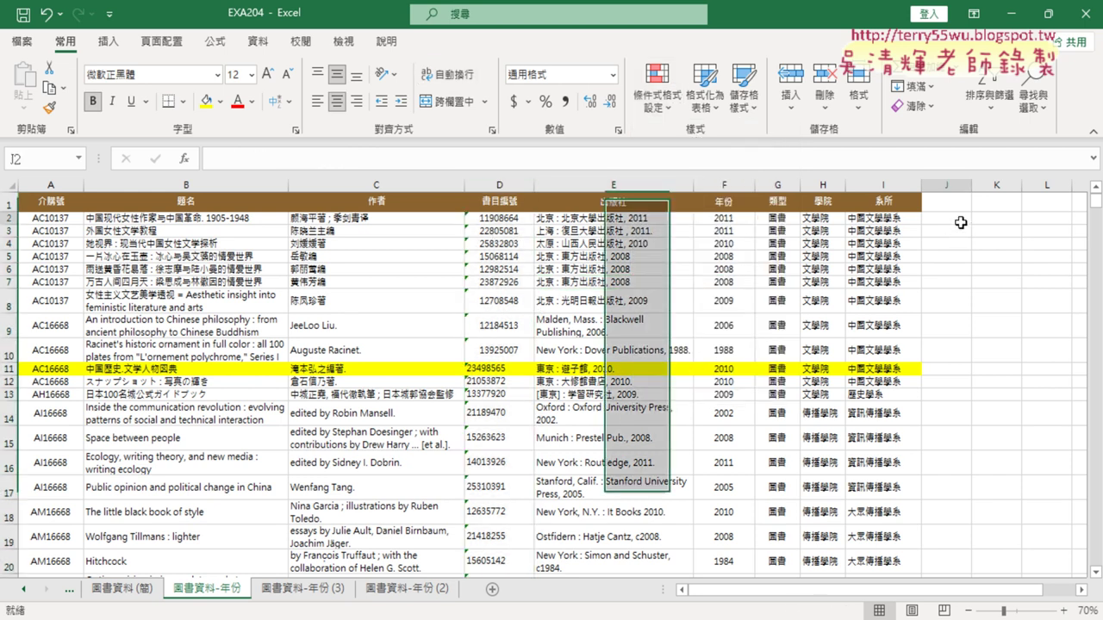